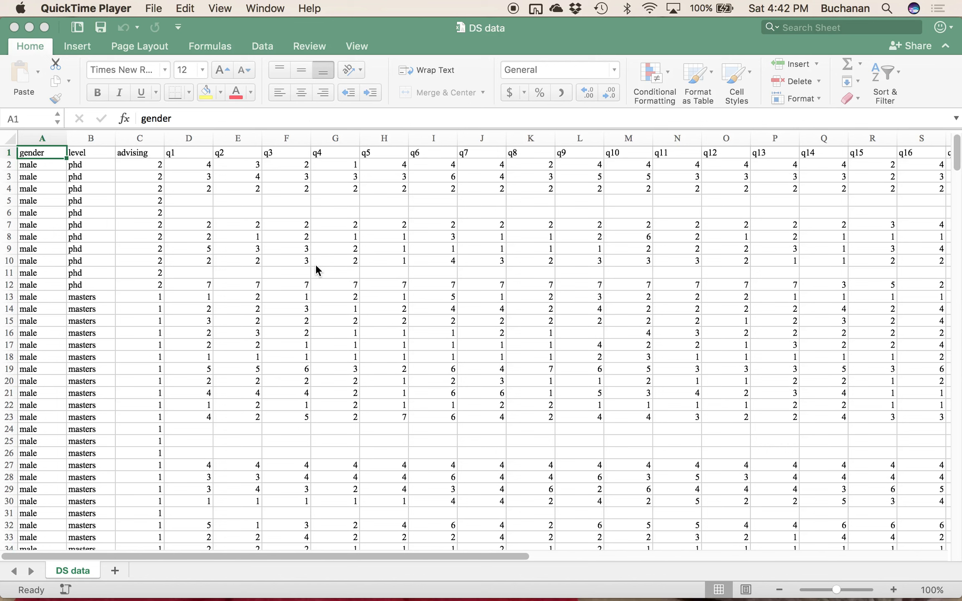
Step: Check in the Excel add-ins list that Analysis ToolPak and Solver Add-In are enabled
click(124, 225)
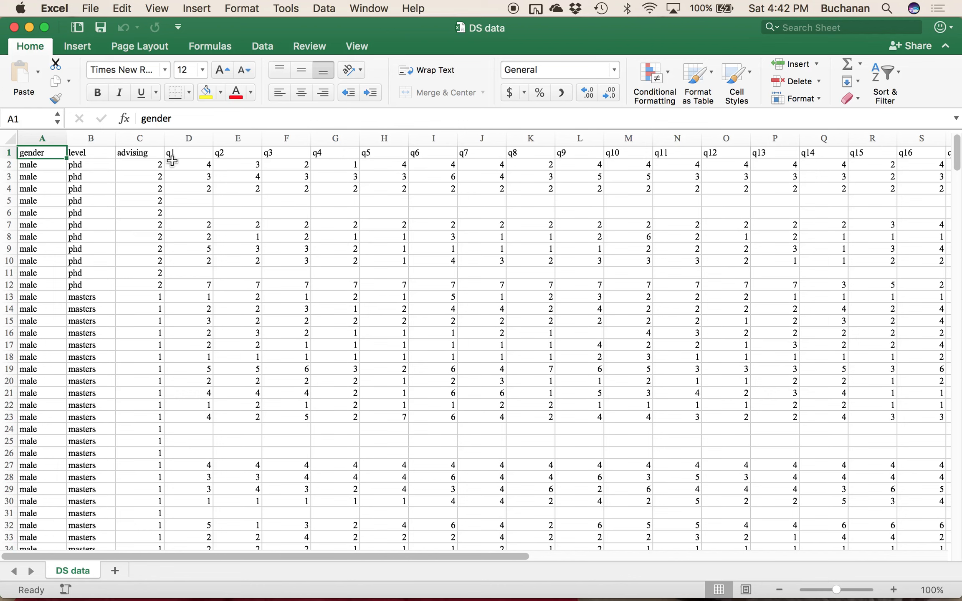
click(261, 47)
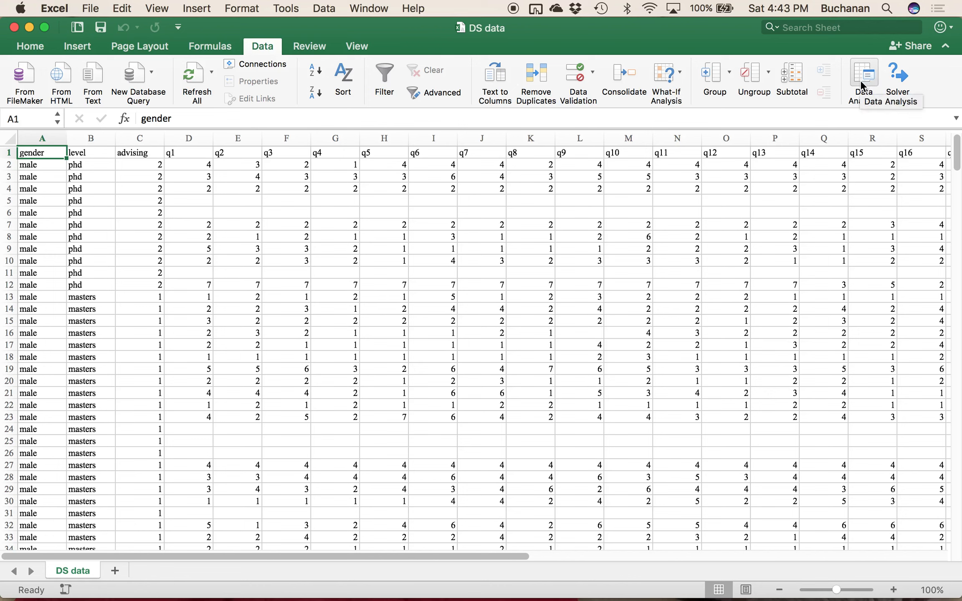
click(88, 8)
mouse_move(55, 9)
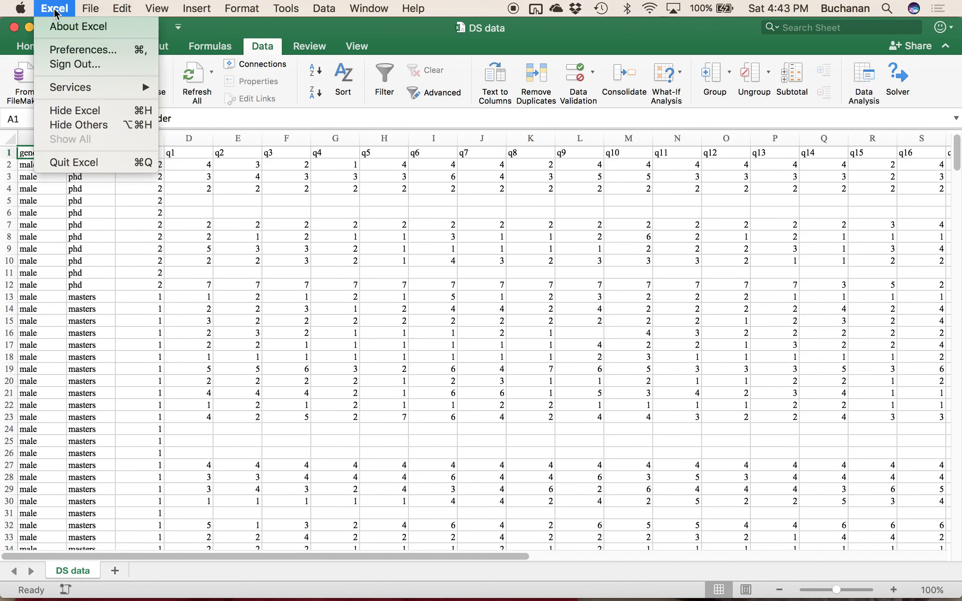
mouse_move(292, 9)
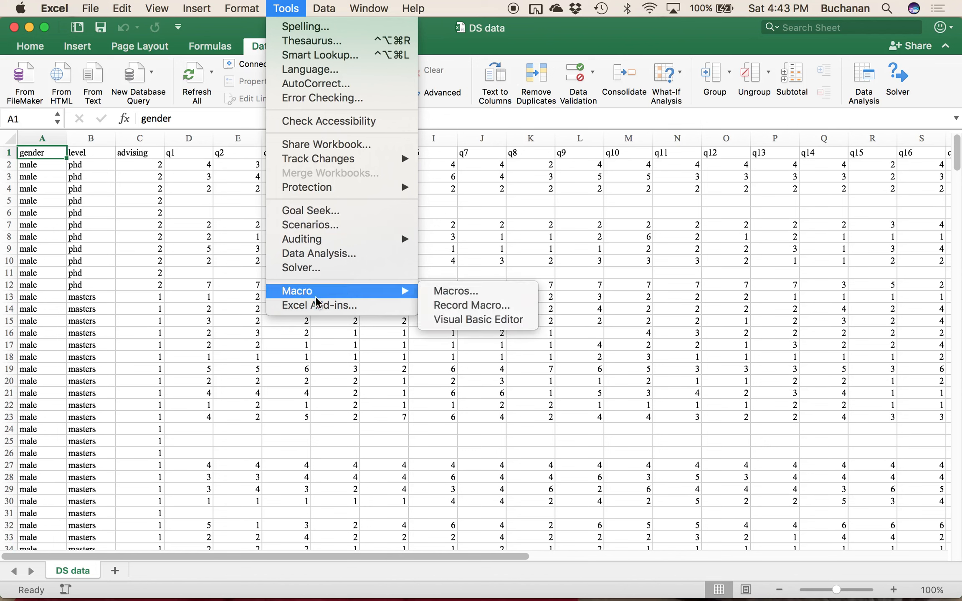
click(318, 307)
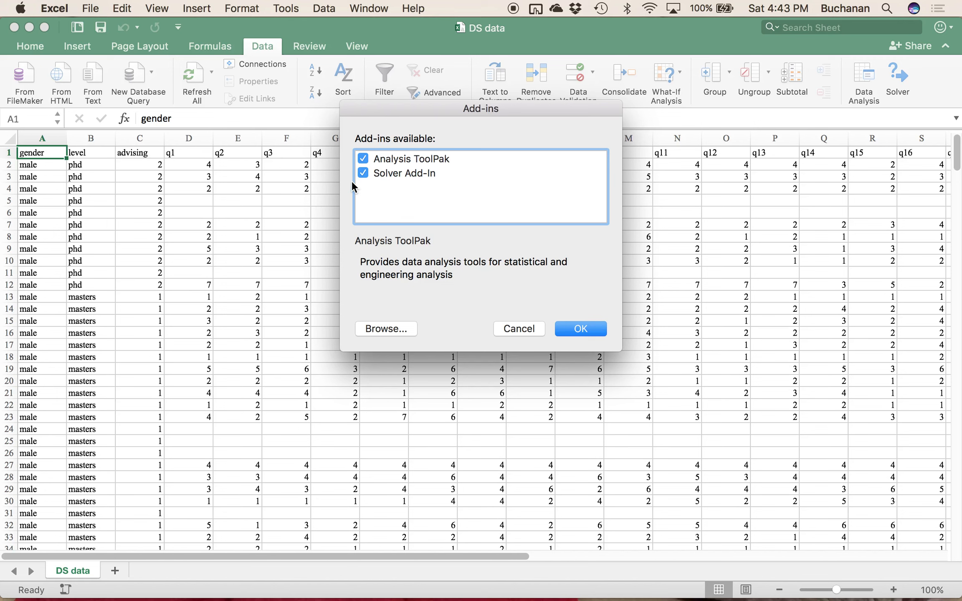
click(579, 329)
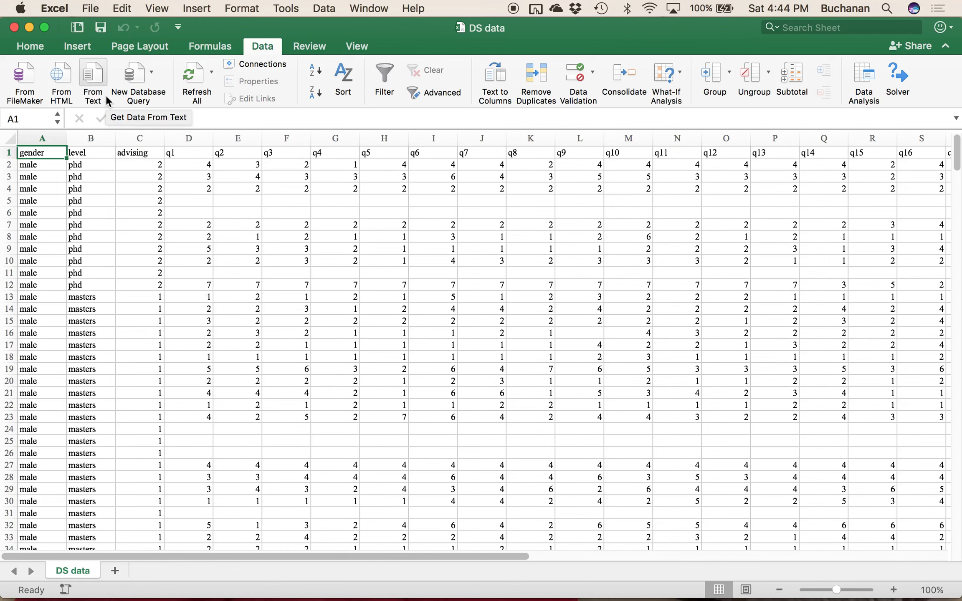
Step: Save the CSV file as an Excel Workbook (.xlsx) named "DS data_excel" in the Downloads folder
click(97, 8)
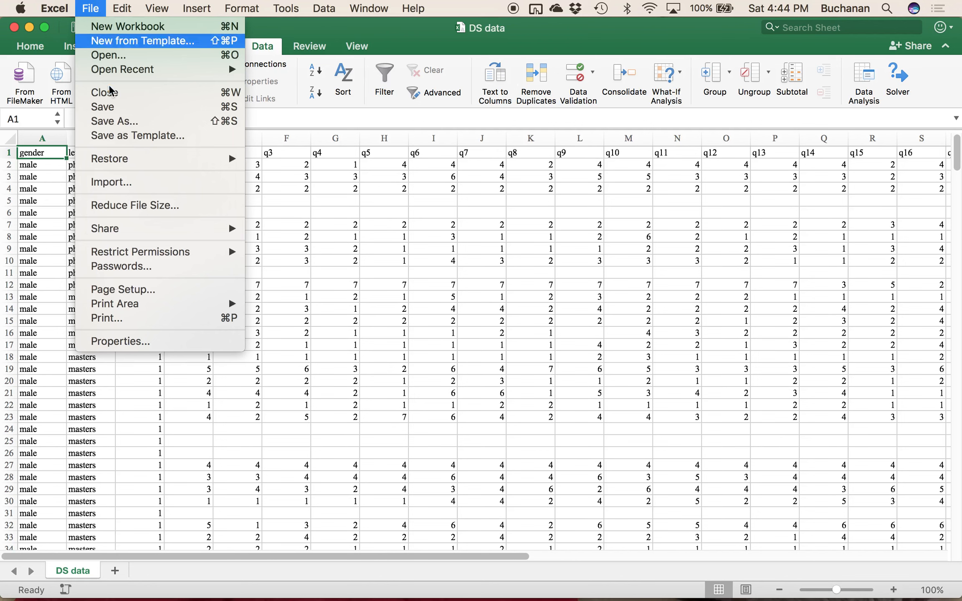
click(138, 121)
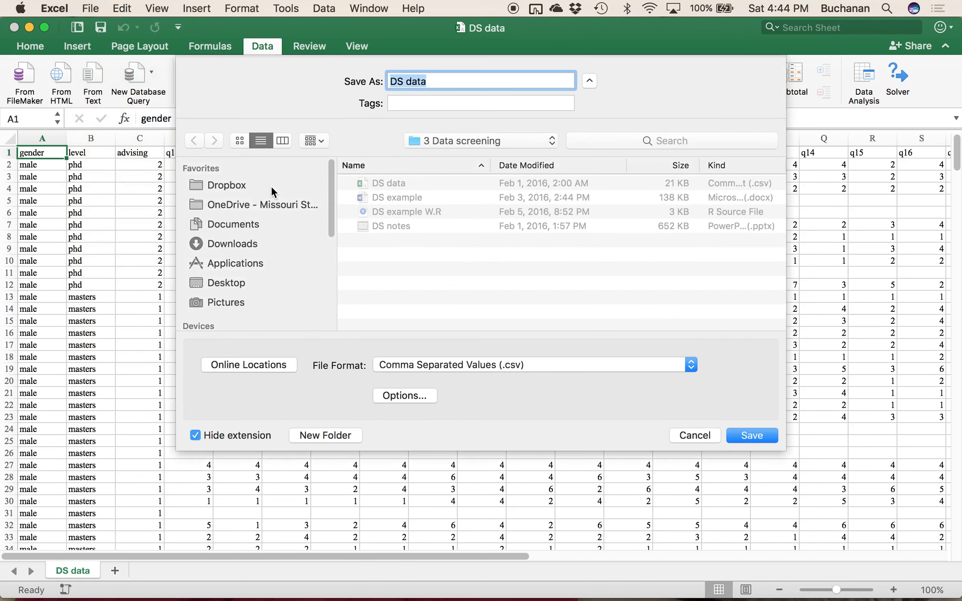
click(245, 247)
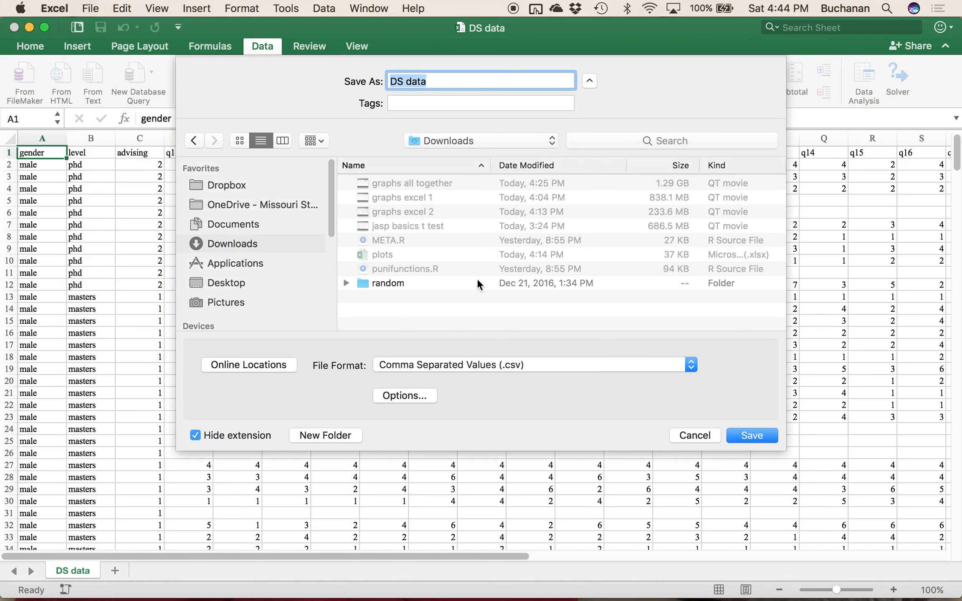
click(444, 85)
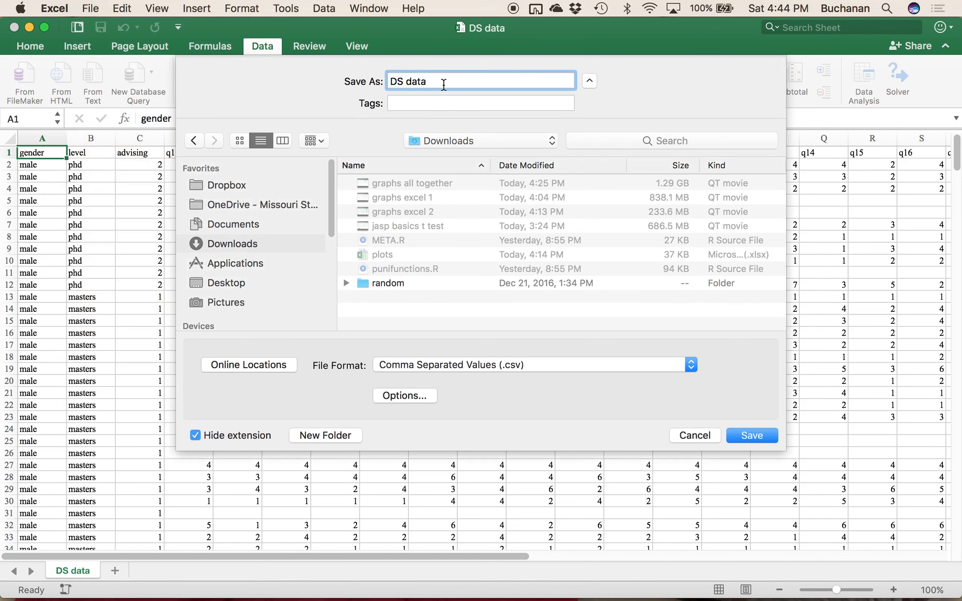
text(_excel)
click(483, 363)
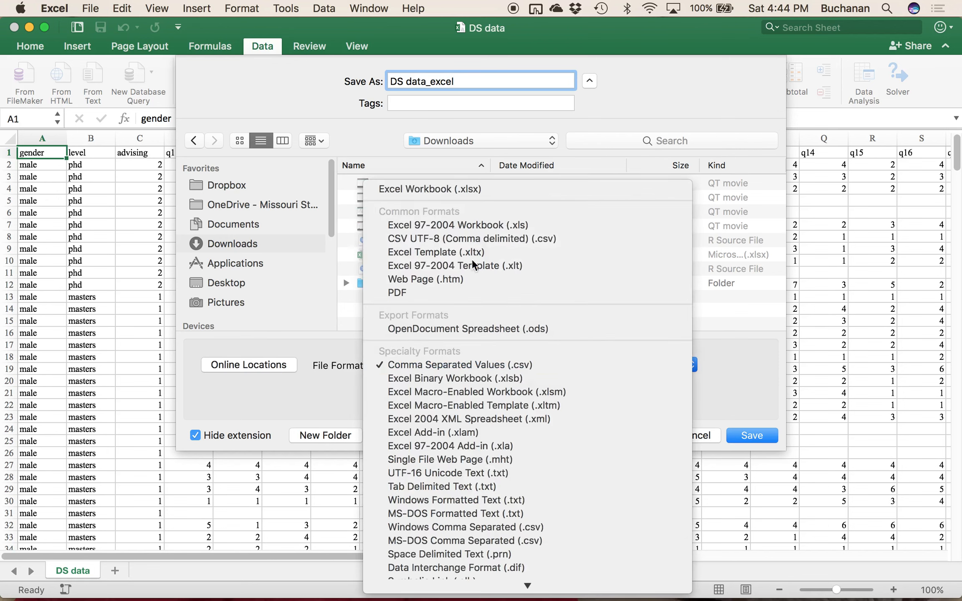
click(473, 187)
click(741, 436)
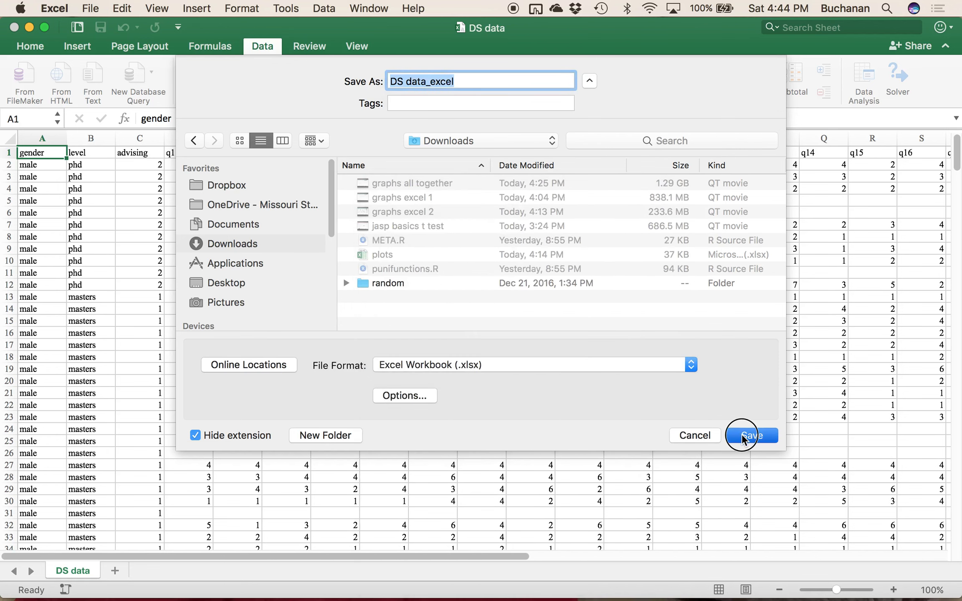
Step: Rename the DS data sheet as "master"
double_click(77, 570)
text(master)
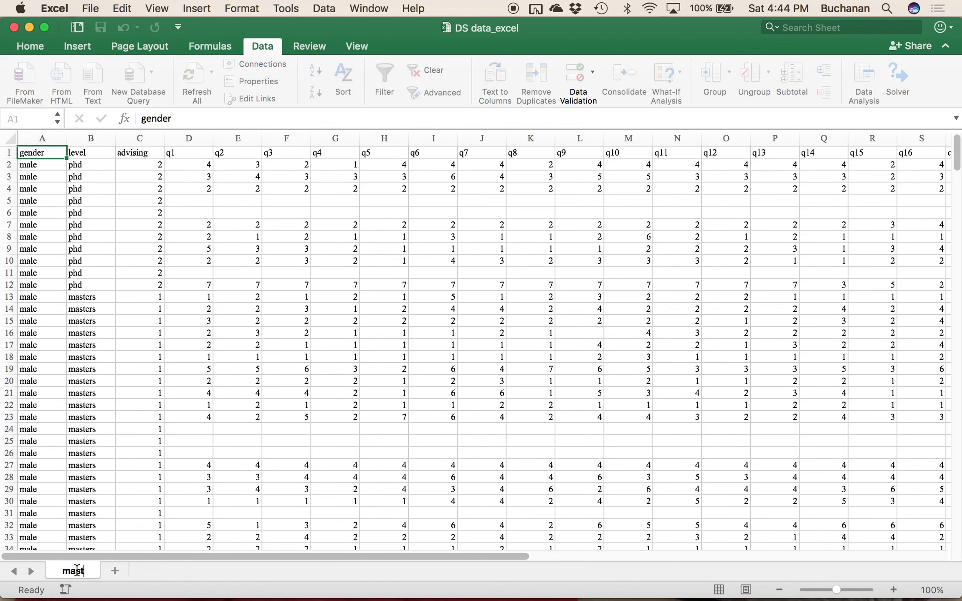
key(Return)
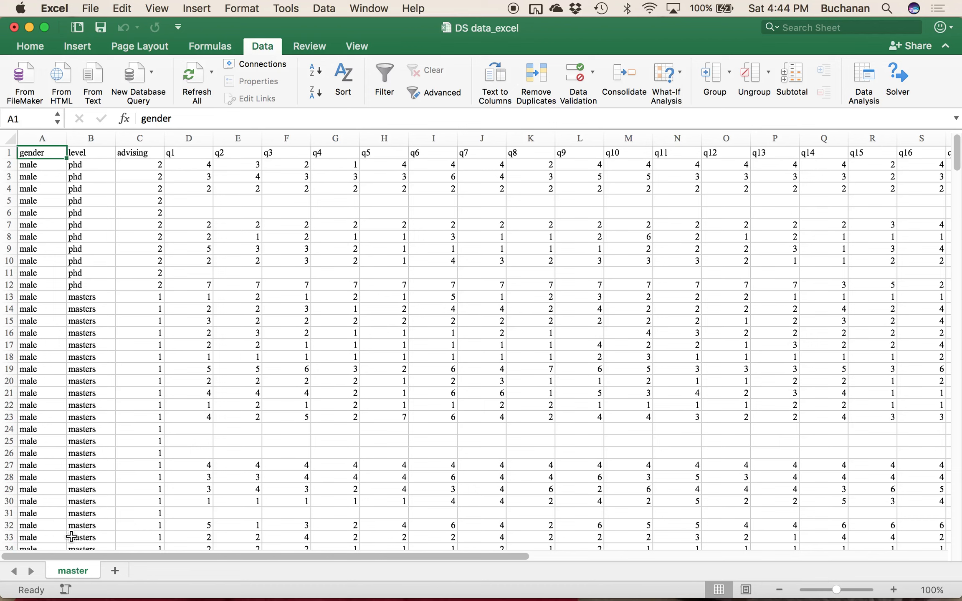
Step: Add a new sheet and name it "no typos"
click(115, 572)
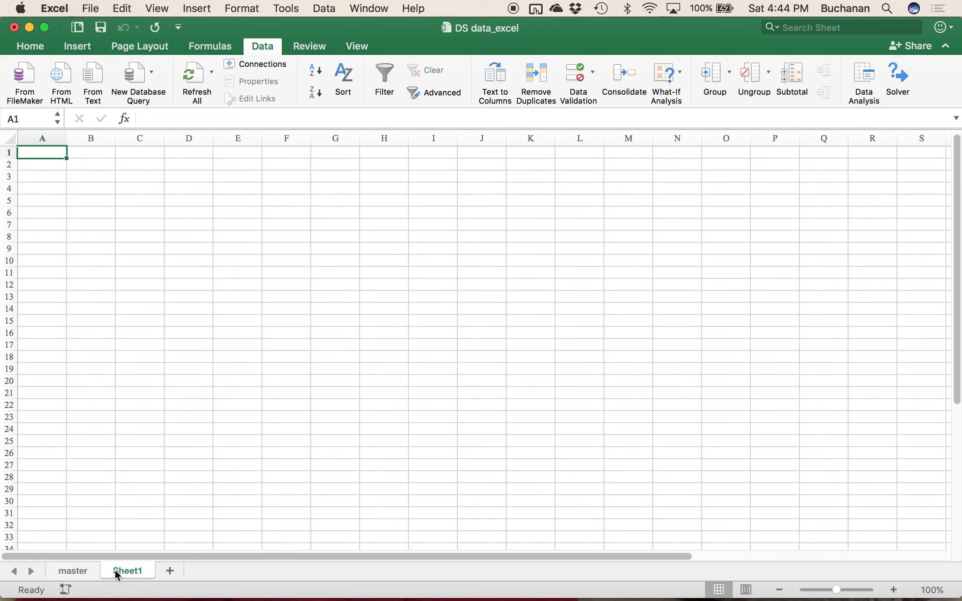
double_click(114, 570)
text(no typos)
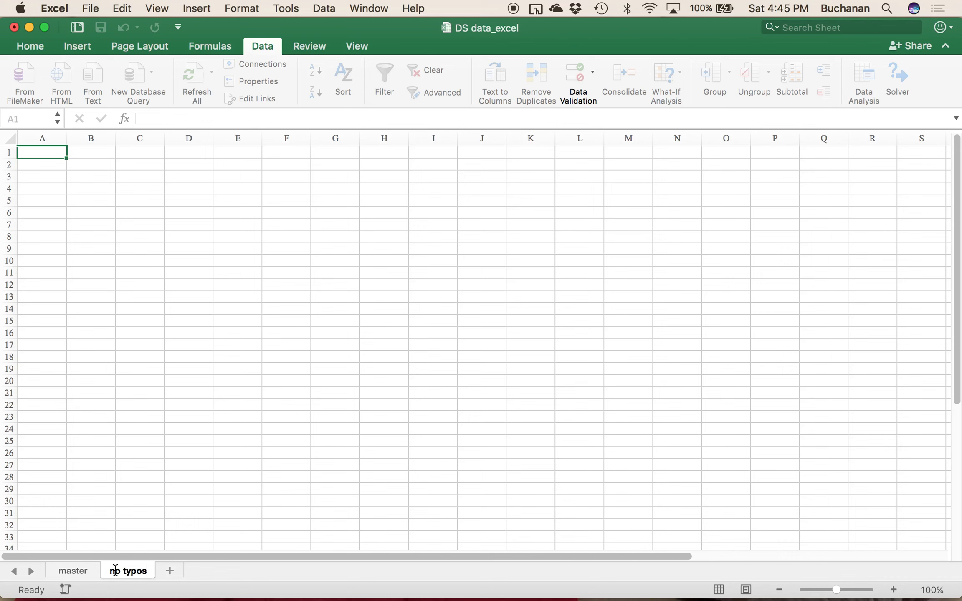
key(Return)
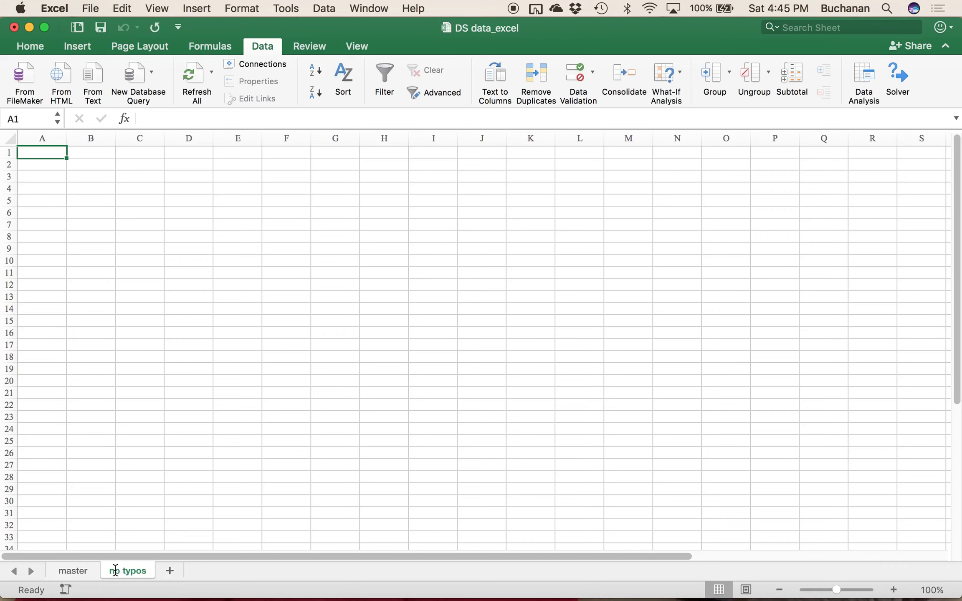
Step: Copy the whole master sheet into the no typos sheet starting at A1, and save the workbook
click(83, 572)
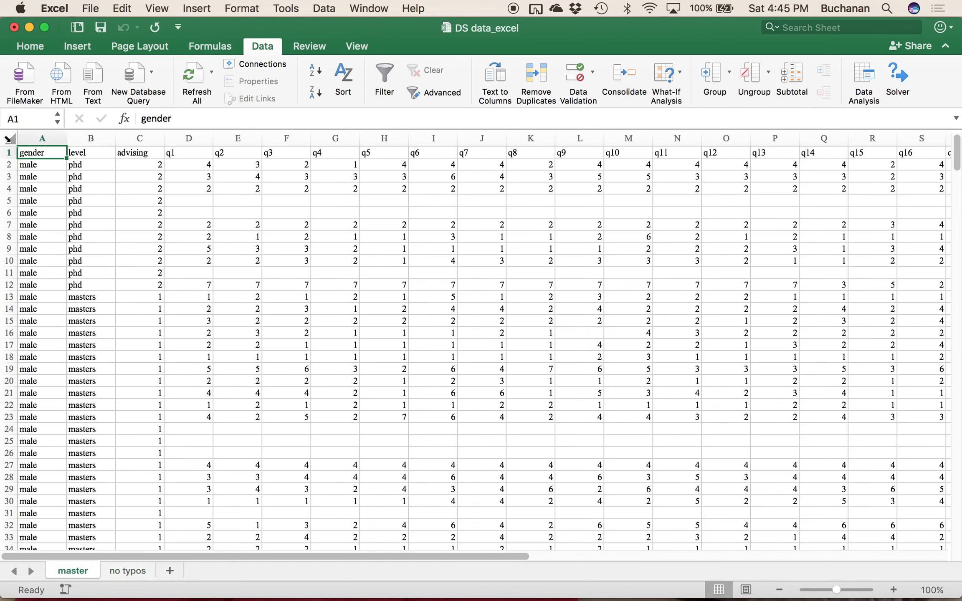
click(9, 138)
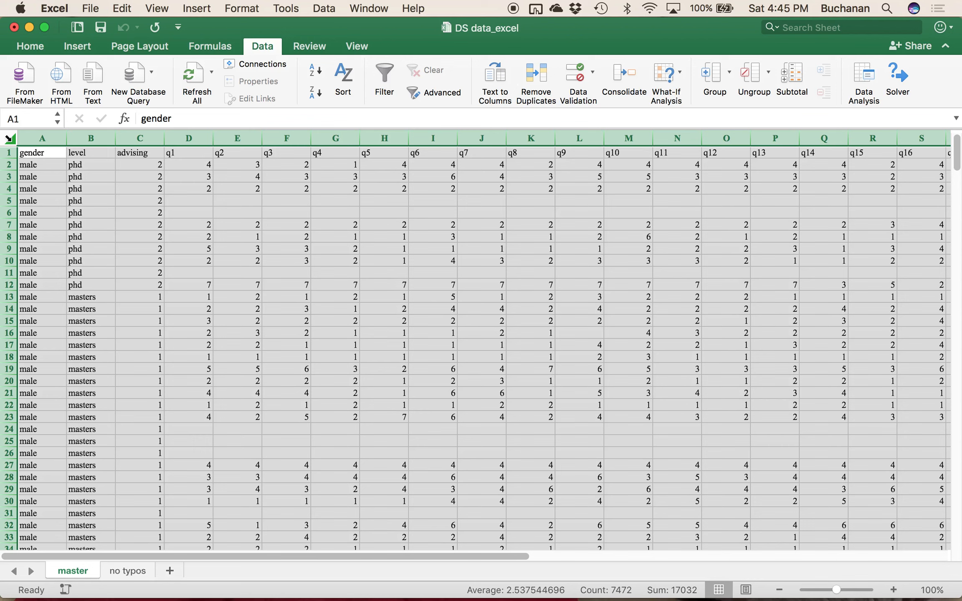
key(super+c)
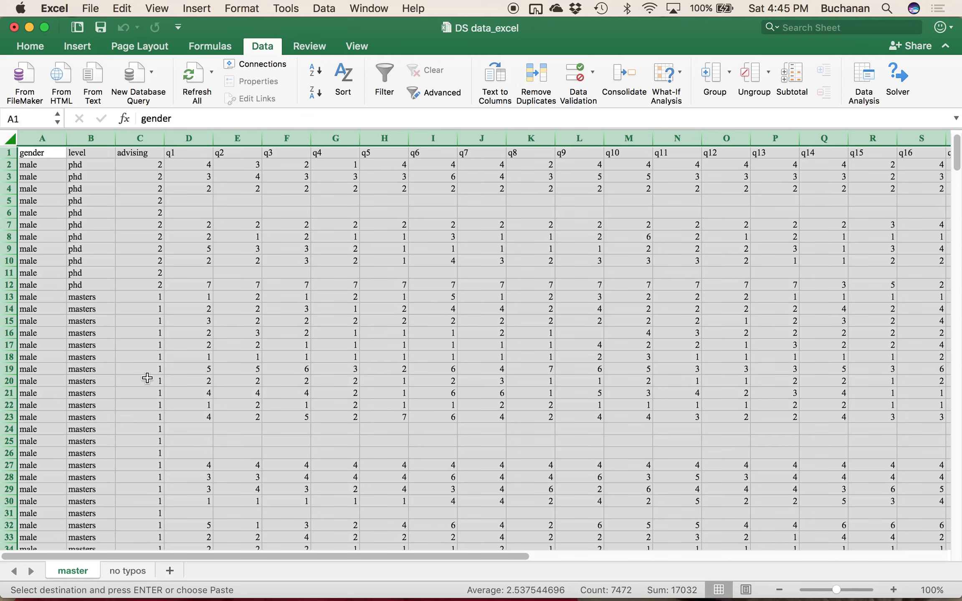
click(131, 571)
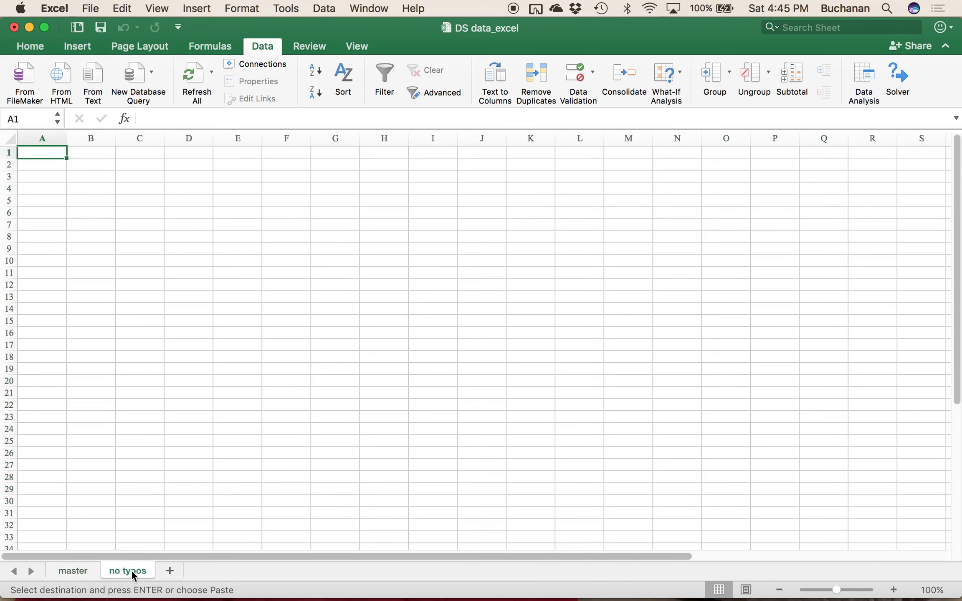
key(super+v)
key(super+s)
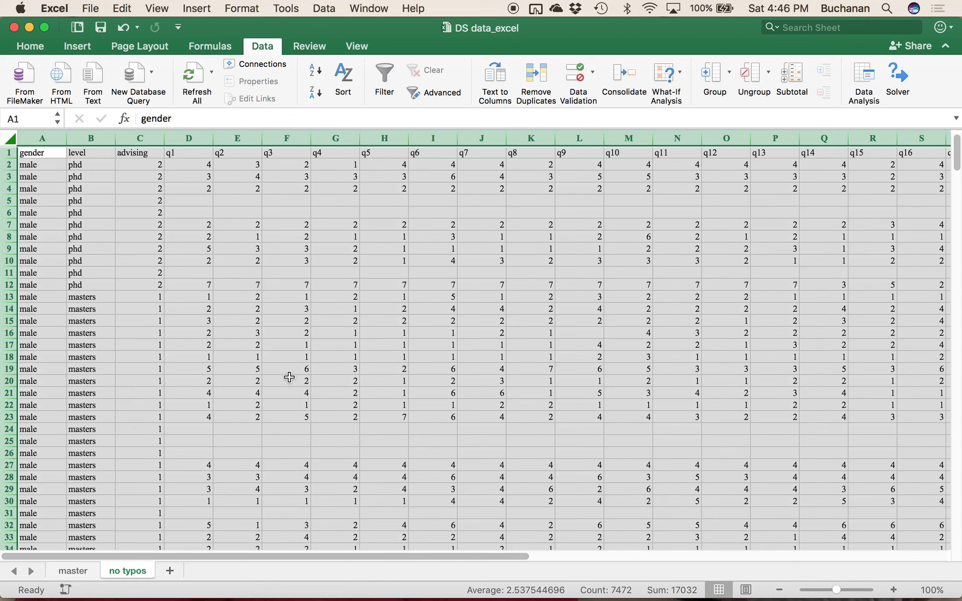
Step: Examine the extent of the data in the no typos sheet and its gender, level and advising columns
click(35, 156)
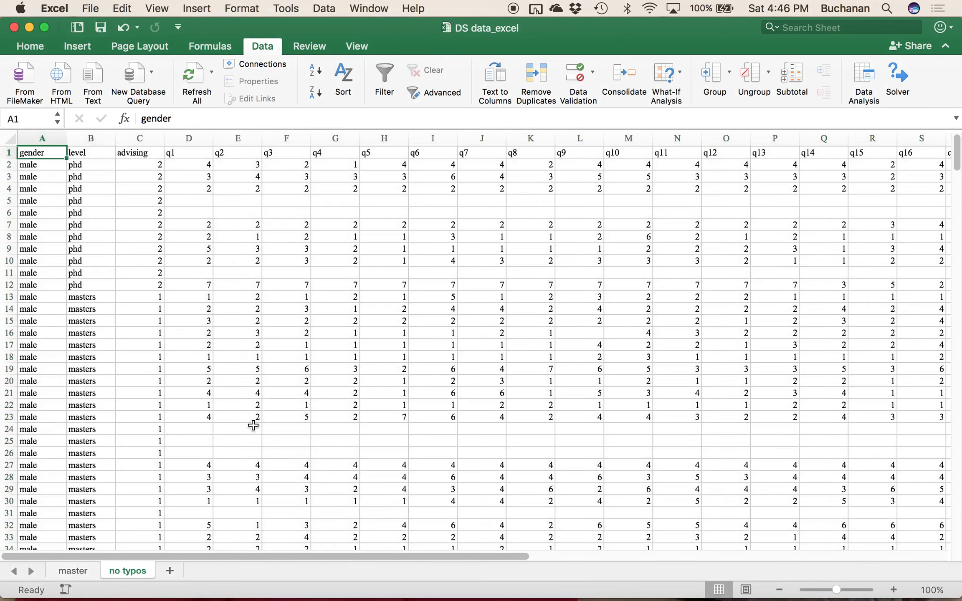
scroll(237, 348, right, 5)
scroll(238, 348, down, 1)
scroll(238, 349, down, 15)
scroll(237, 349, right, 3)
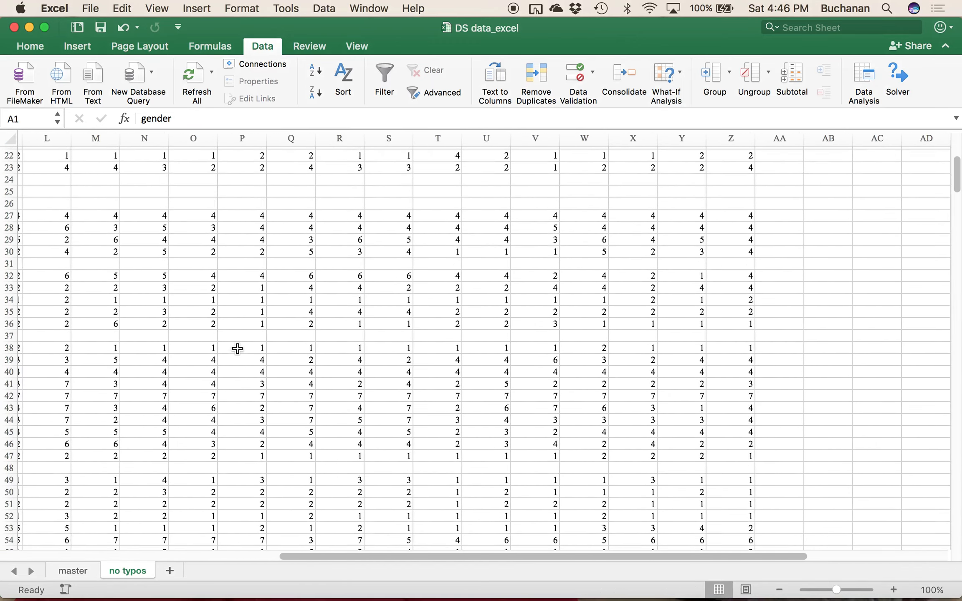
scroll(238, 349, left, 6)
scroll(238, 348, up, 15)
scroll(238, 349, left, 1)
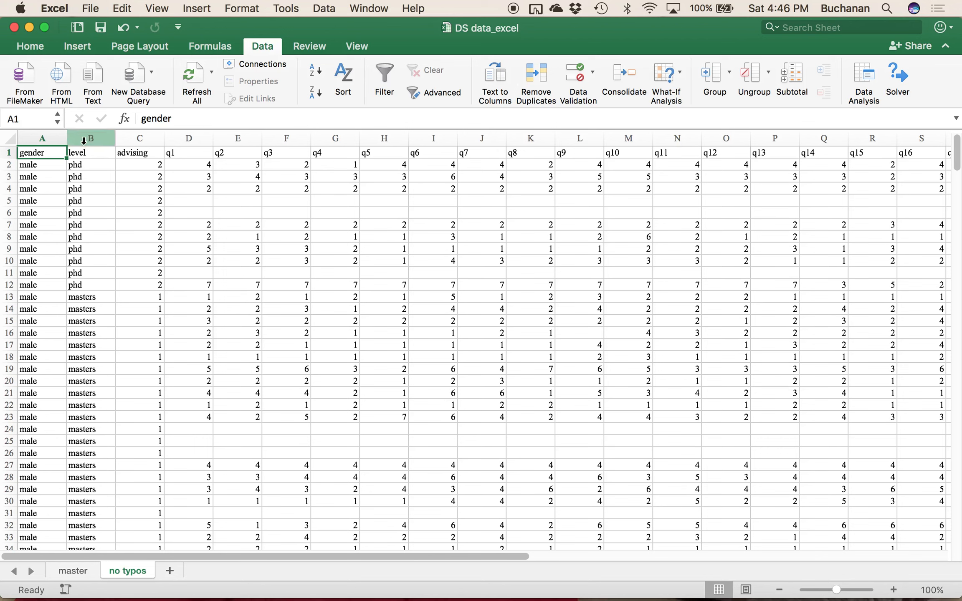
click(138, 139)
drag(42, 138, 139, 142)
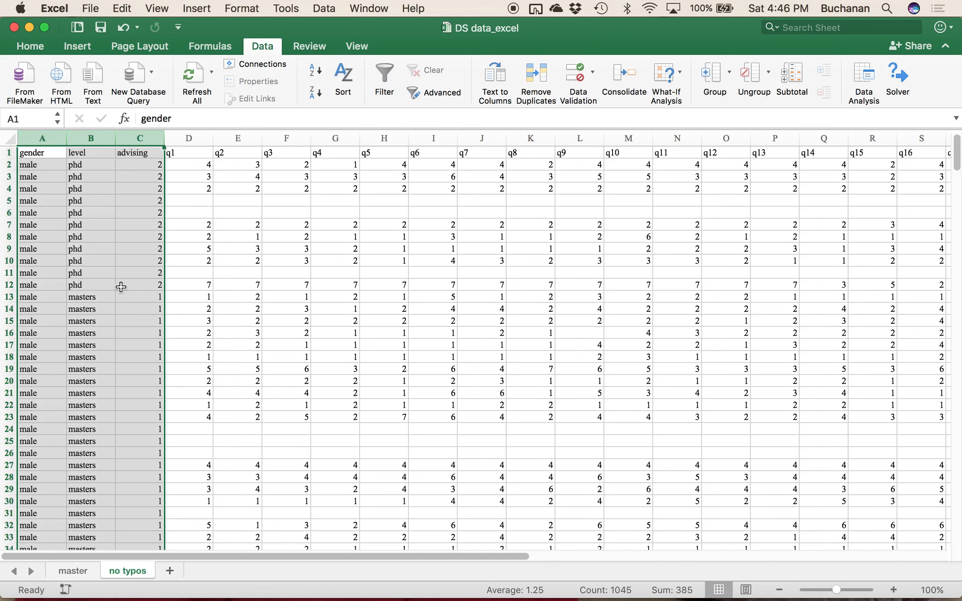
click(133, 217)
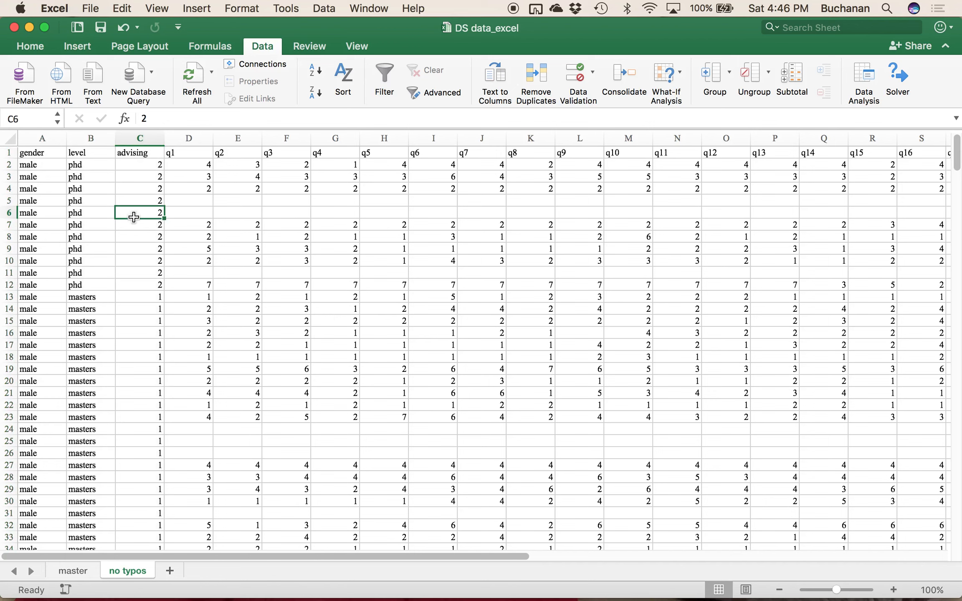
click(20, 153)
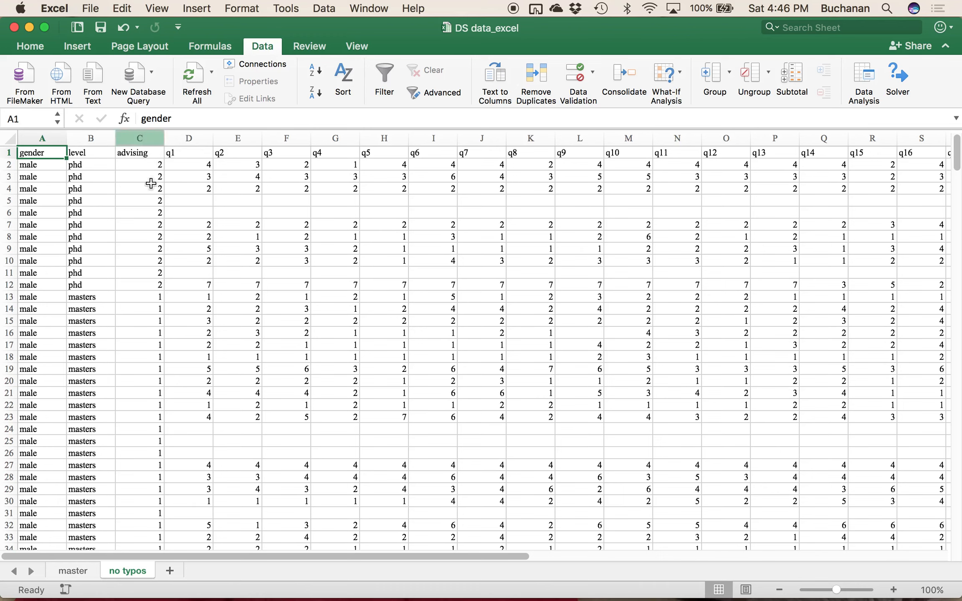
scroll(159, 465, down, 10)
scroll(158, 464, up, 10)
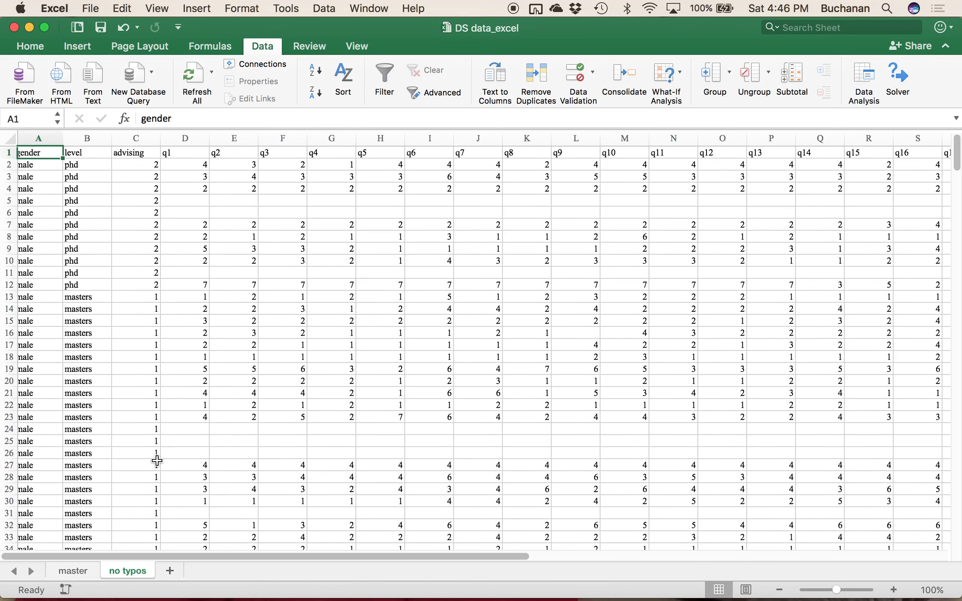
Step: Replace every 1 in the advising column of the no typos sheet with "Assigned Advisor"
click(135, 151)
click(137, 140)
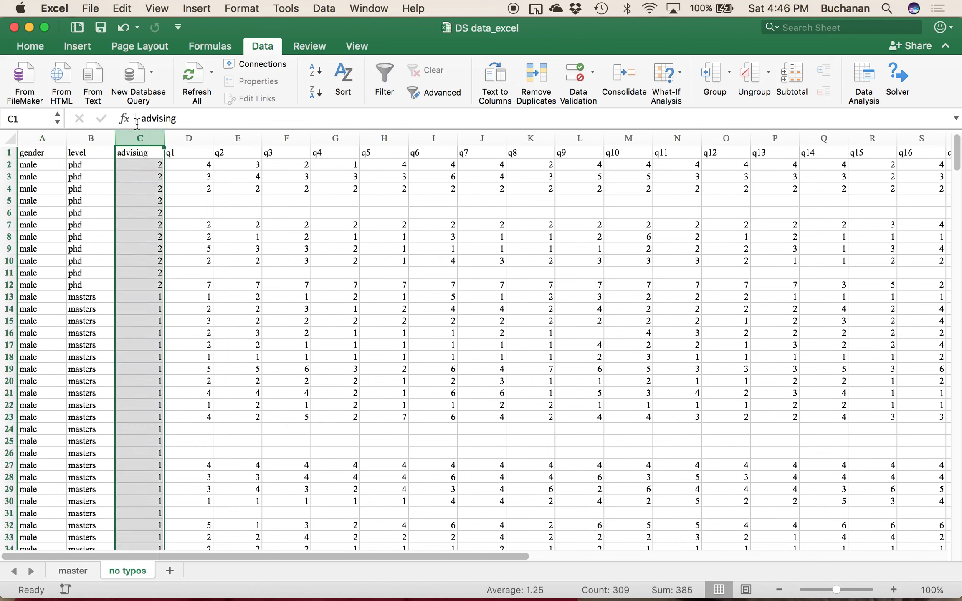
click(776, 26)
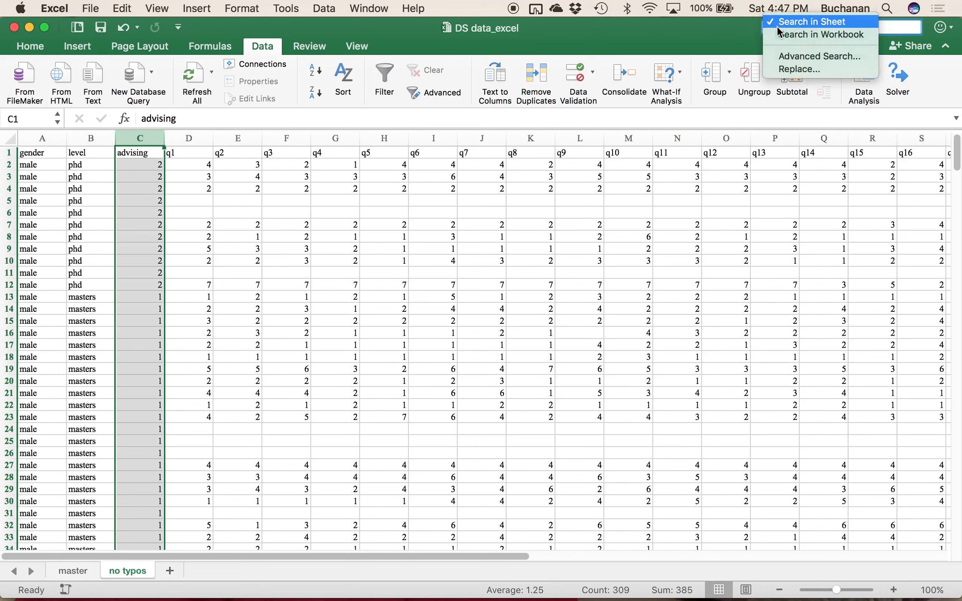
click(782, 71)
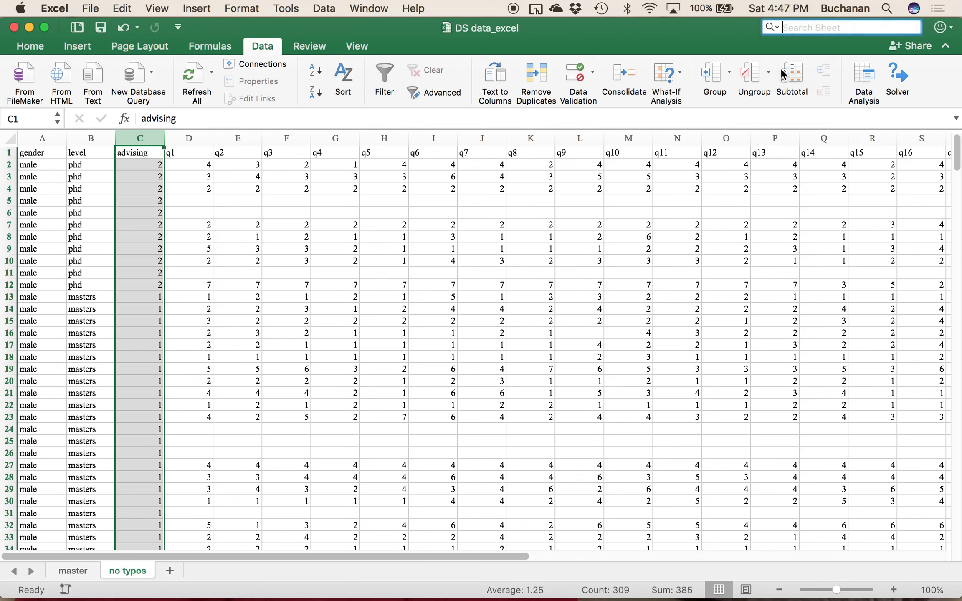
text(1)
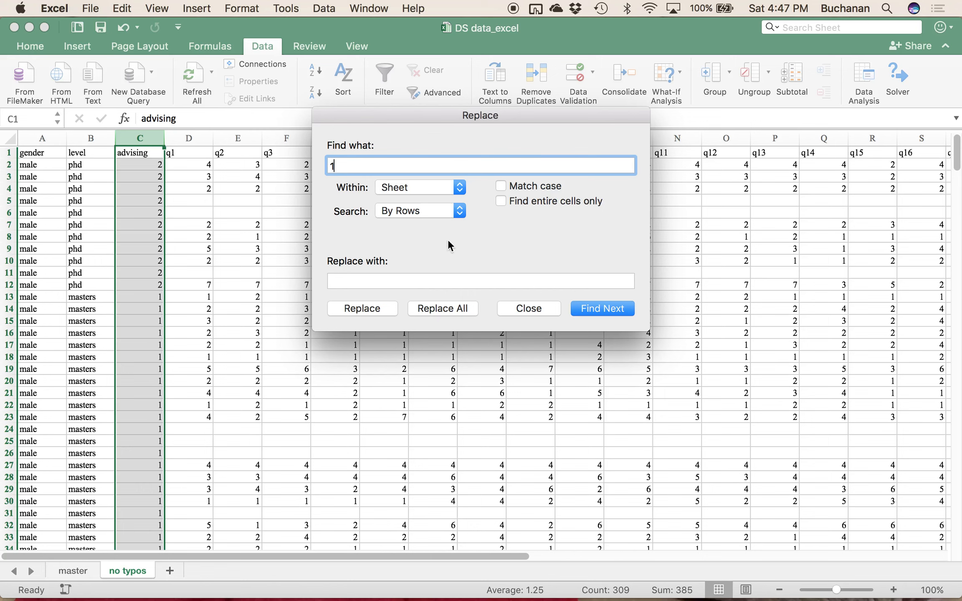
click(406, 280)
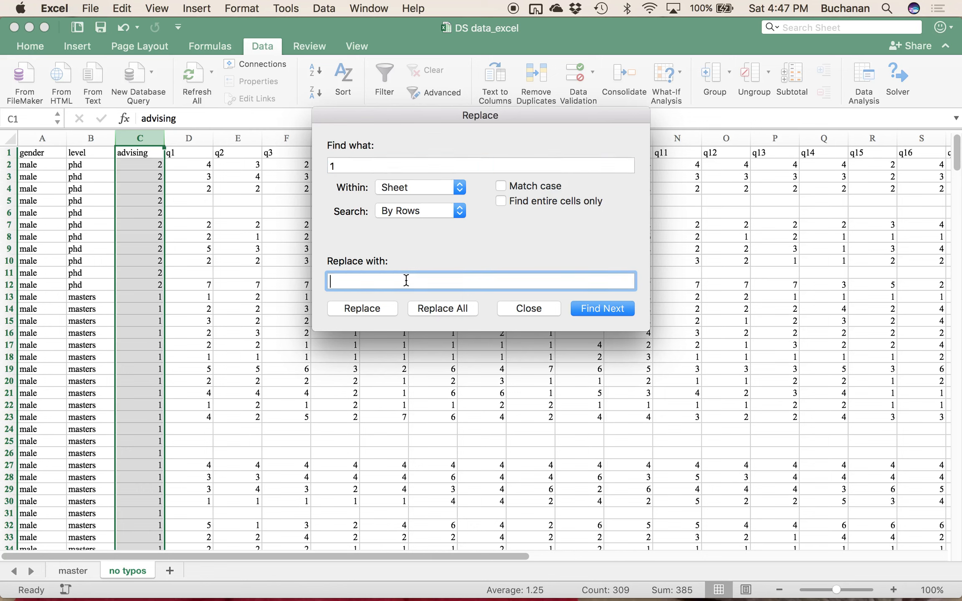
text(Assigned Advisor)
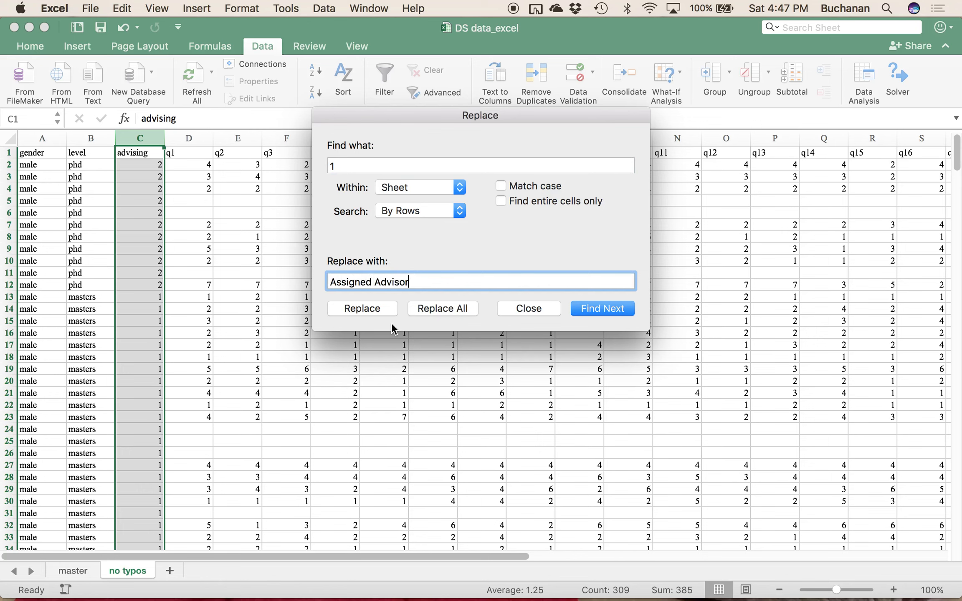
click(415, 315)
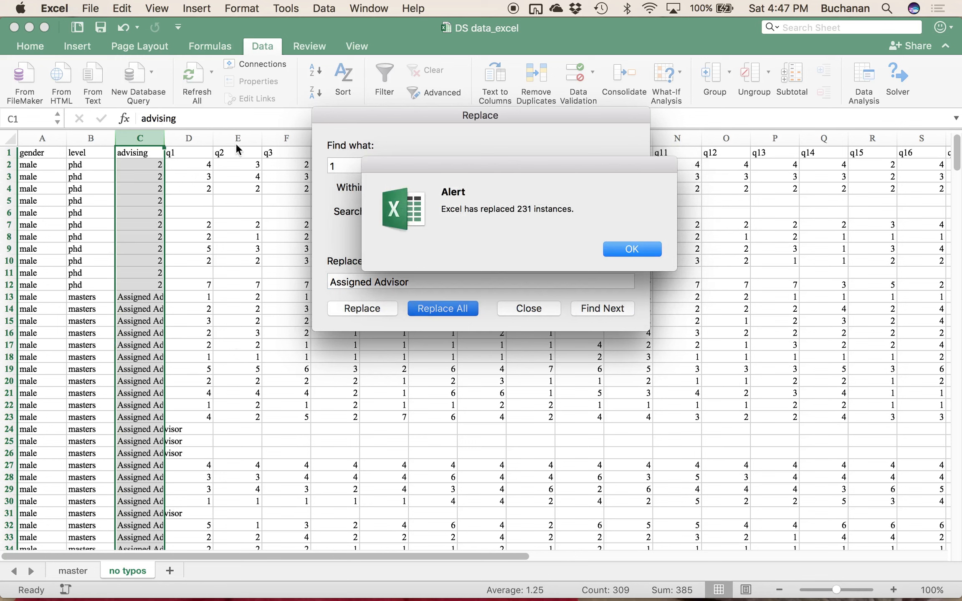
click(624, 253)
Step: Replace every 2 in the advising column with "No Assigned Advisor" and fit the column width to its contents
click(336, 166)
text(2)
click(328, 277)
click(329, 277)
text(No)
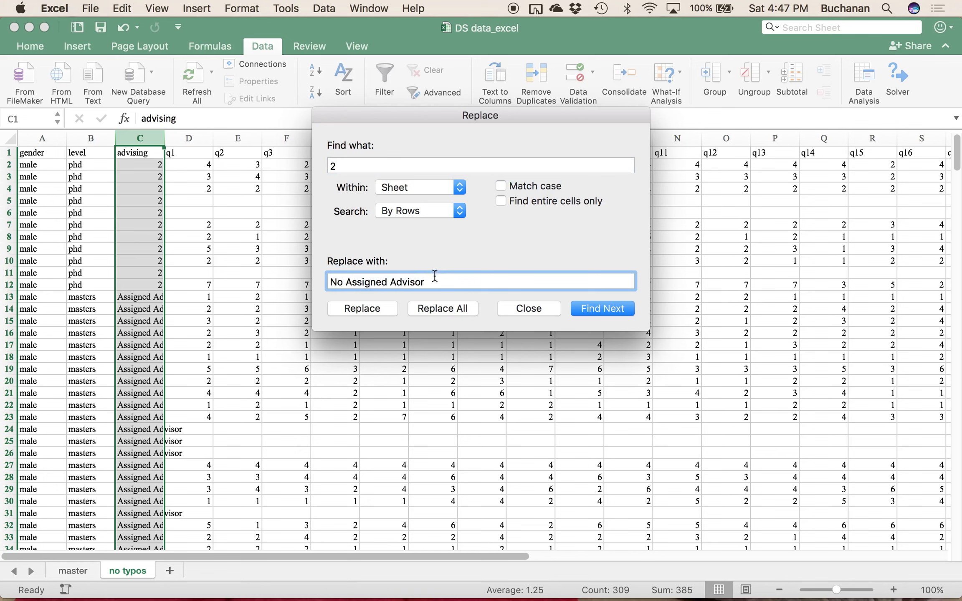
click(426, 310)
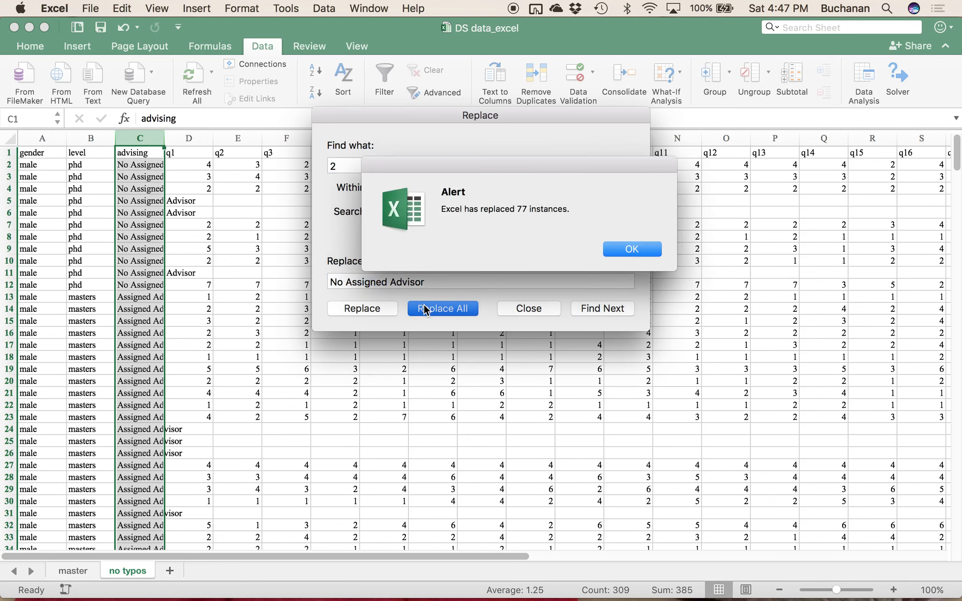
click(632, 249)
click(529, 308)
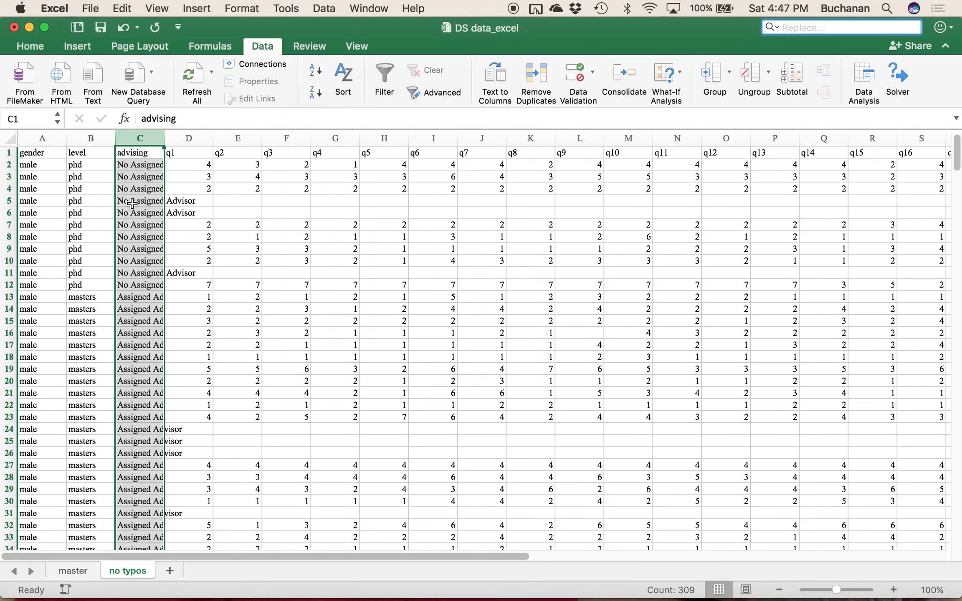
double_click(165, 138)
click(131, 297)
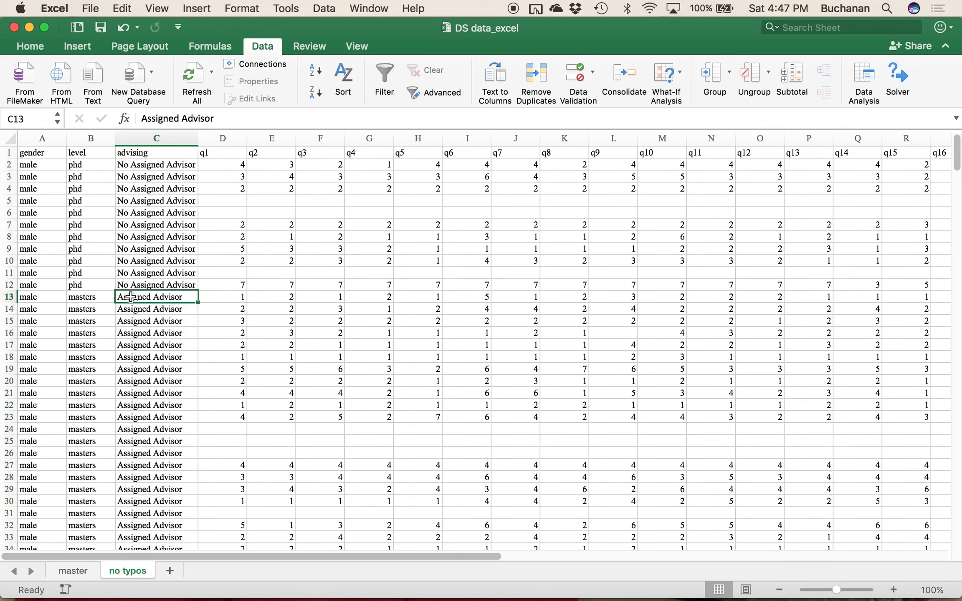
Step: Copy the gender, level and advising columns into a newly added sheet starting at A1
click(36, 163)
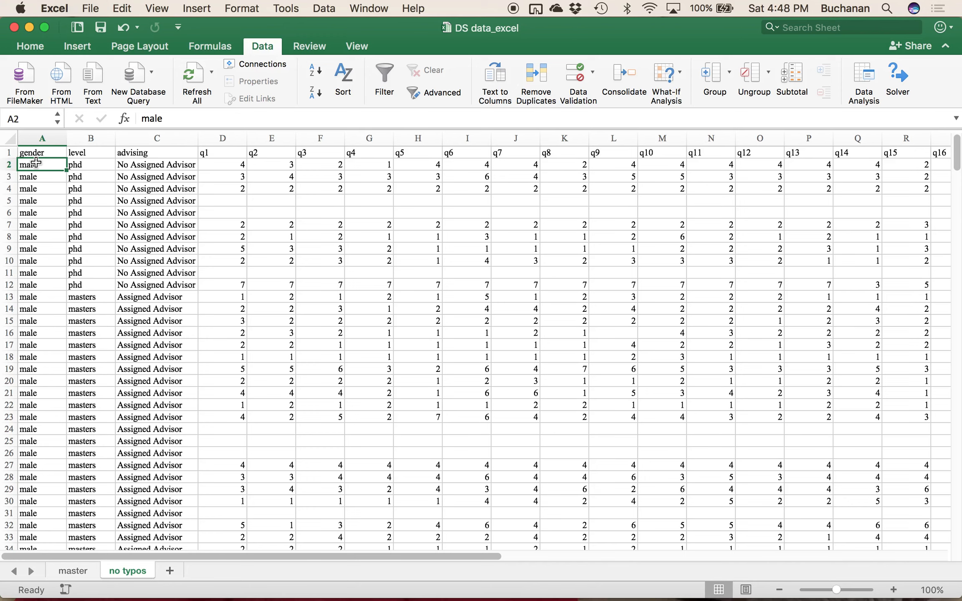
click(24, 151)
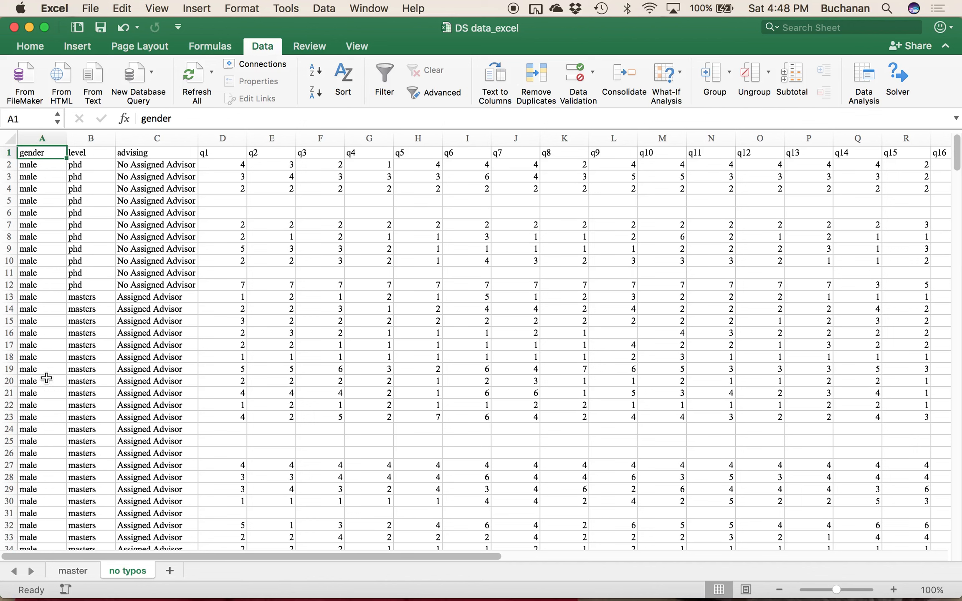
drag(40, 134, 141, 146)
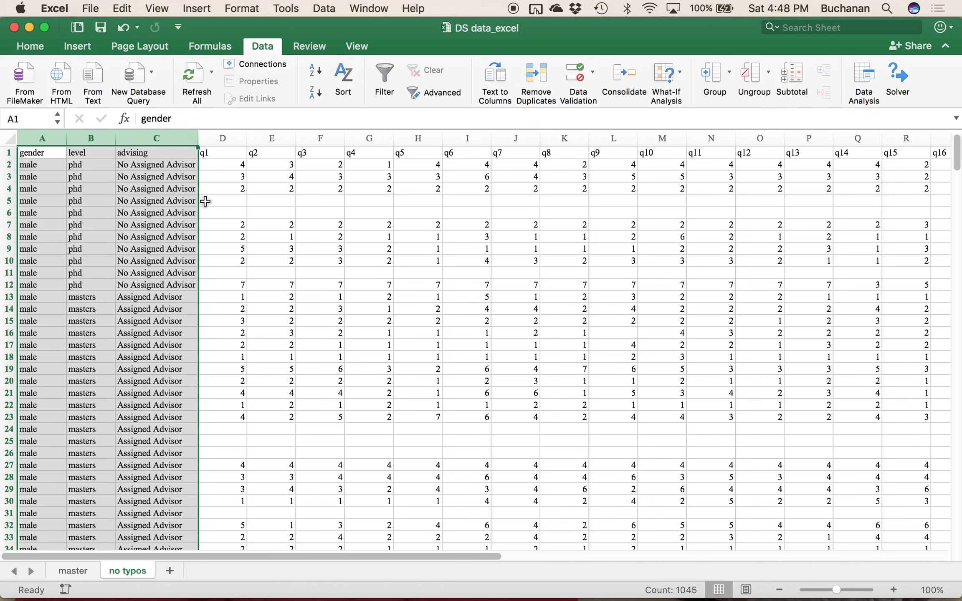
key(super+c)
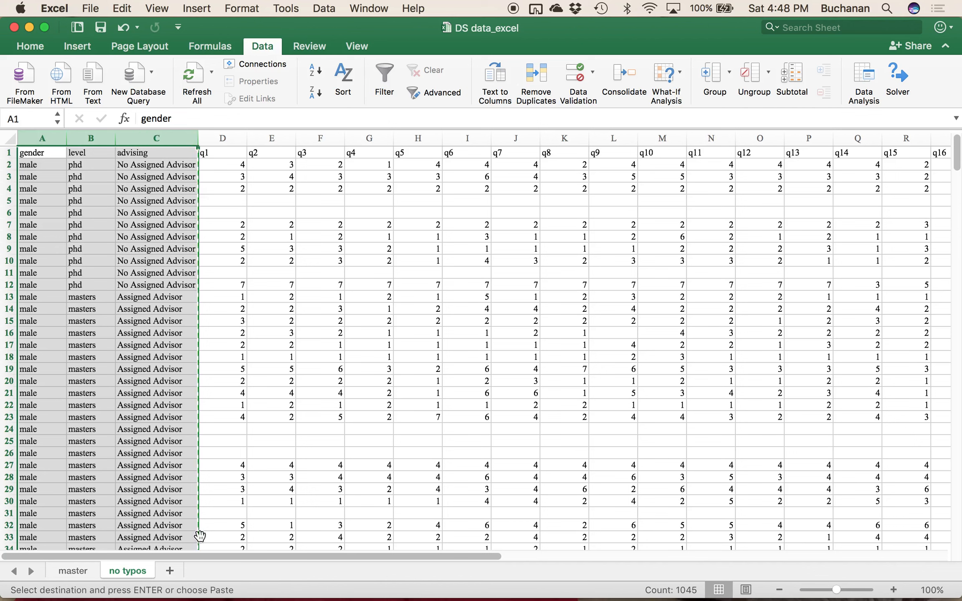
click(170, 571)
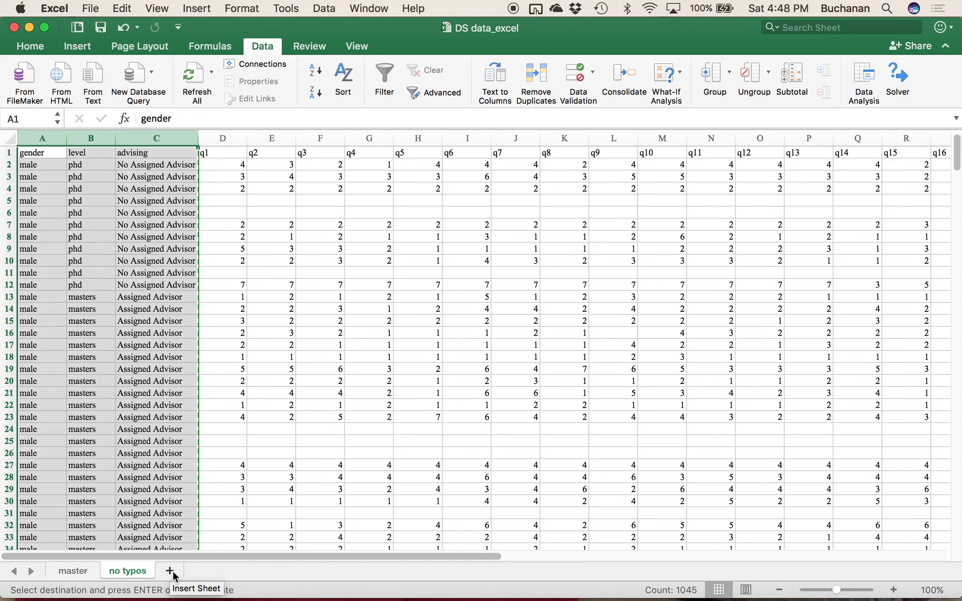
key(super+v)
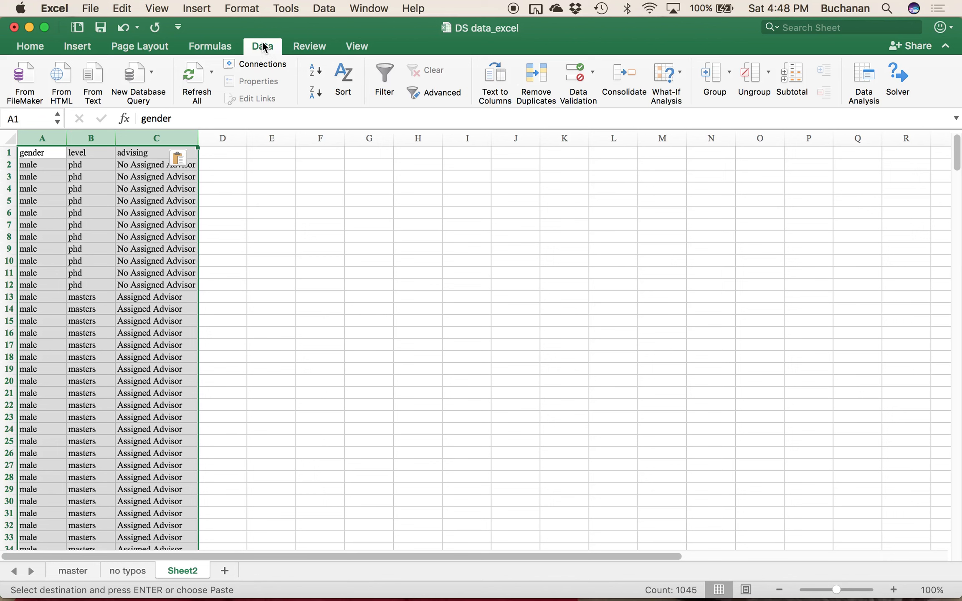
Step: Remove the duplicates from the gender column in the new sheet and check the distinct entries for typos
click(43, 138)
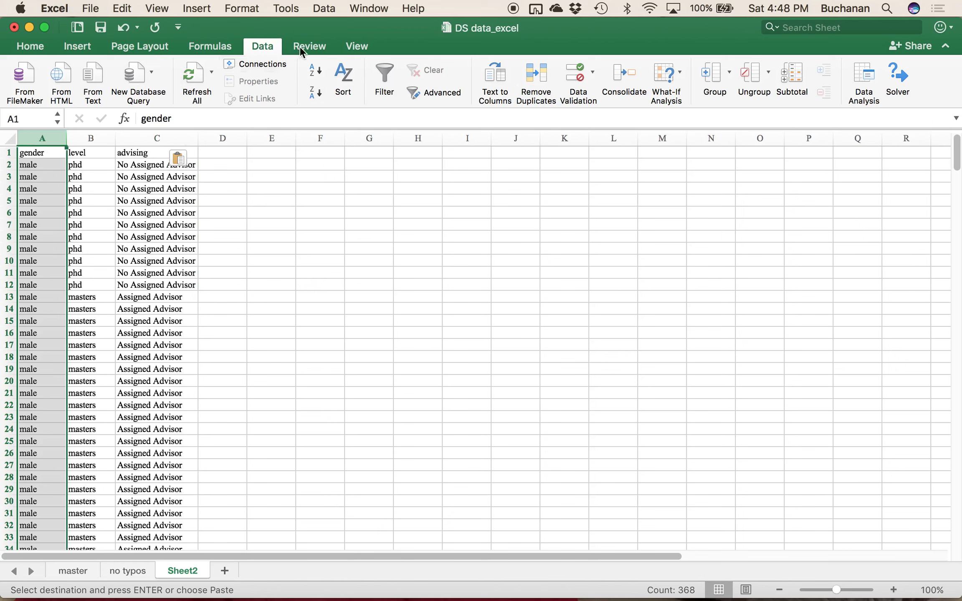
click(262, 45)
click(263, 46)
click(537, 75)
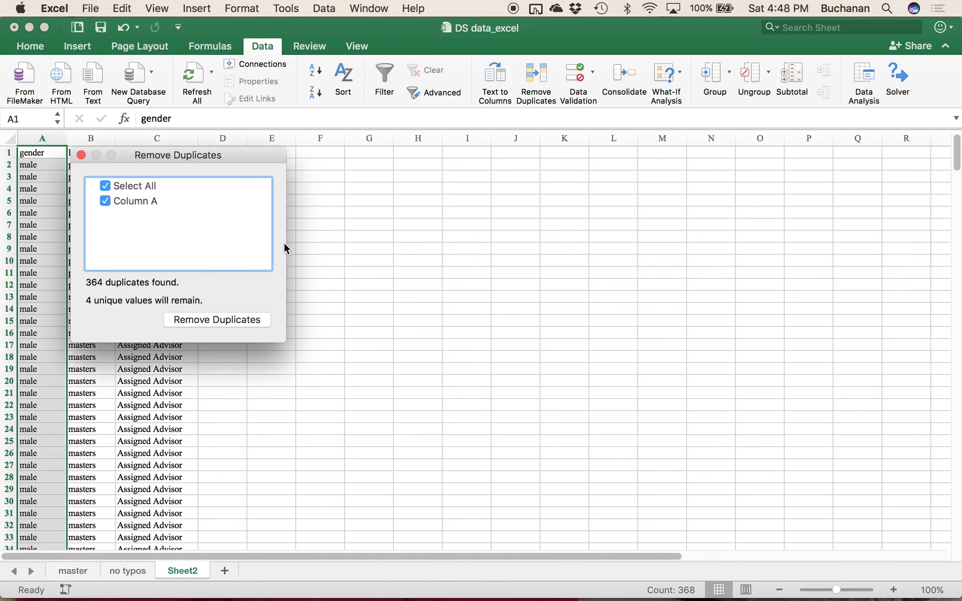
click(177, 320)
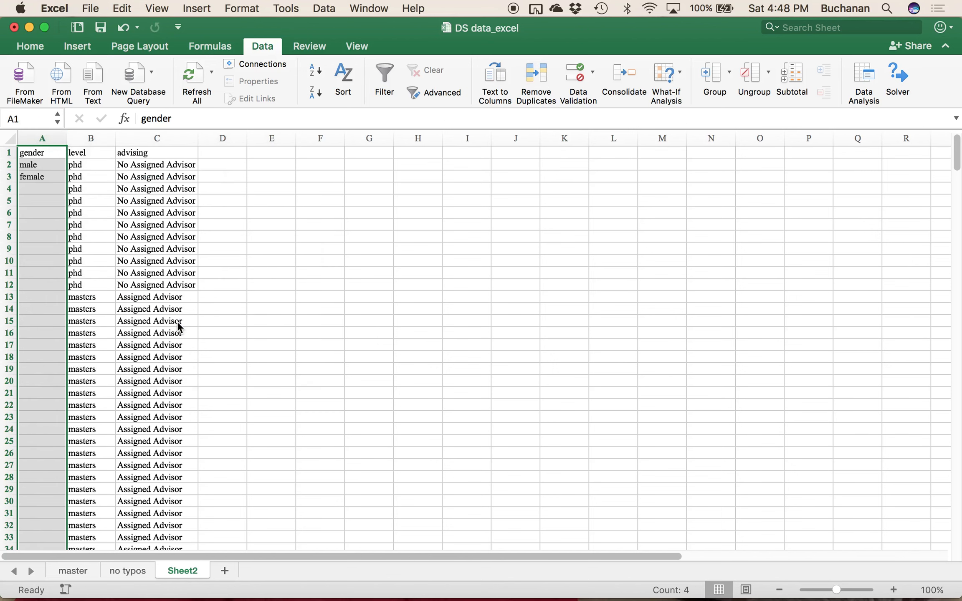
click(47, 154)
click(42, 165)
click(40, 176)
click(36, 189)
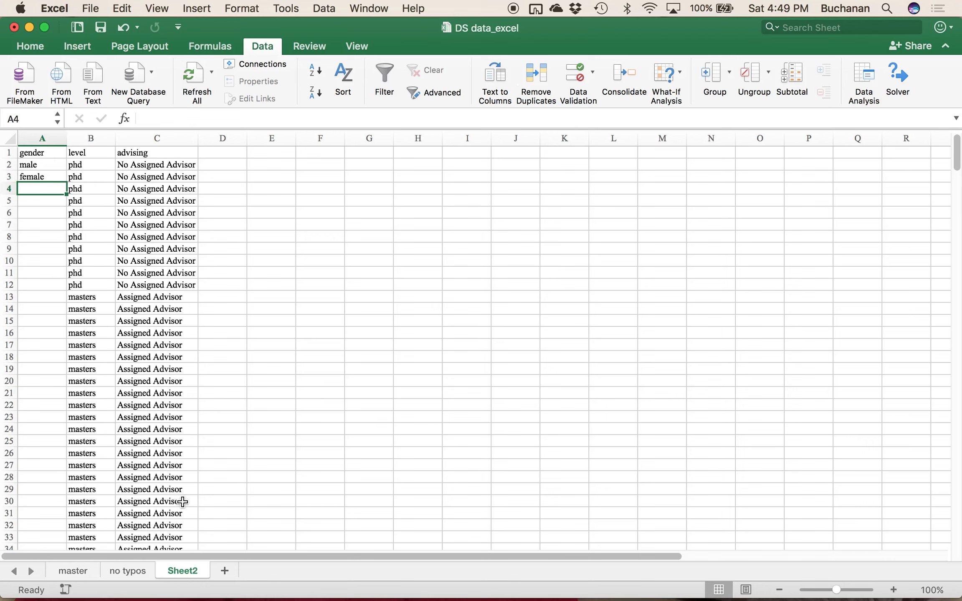
Step: Remove the duplicates from the level column to list its distinct entries
click(95, 137)
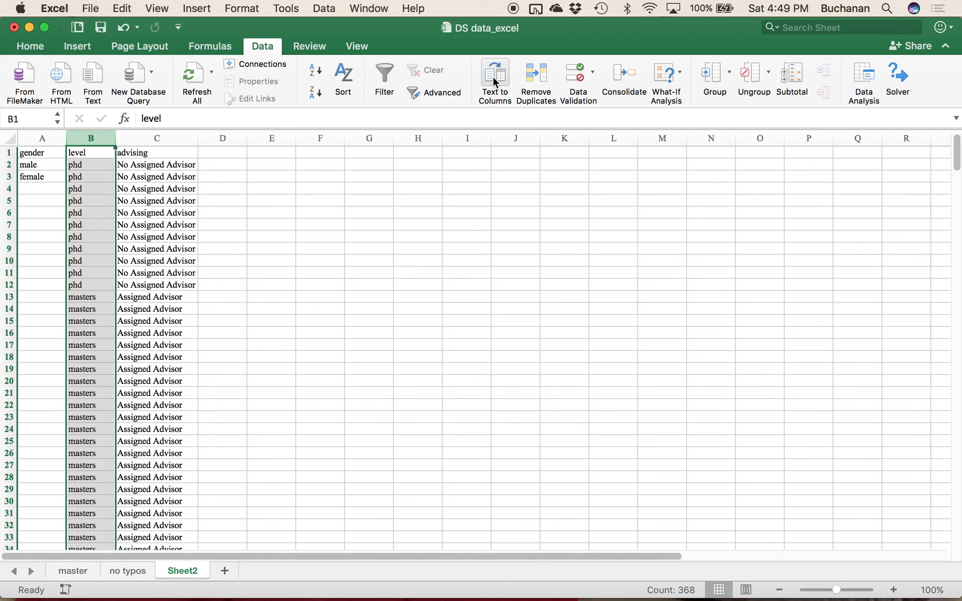
click(541, 73)
click(300, 322)
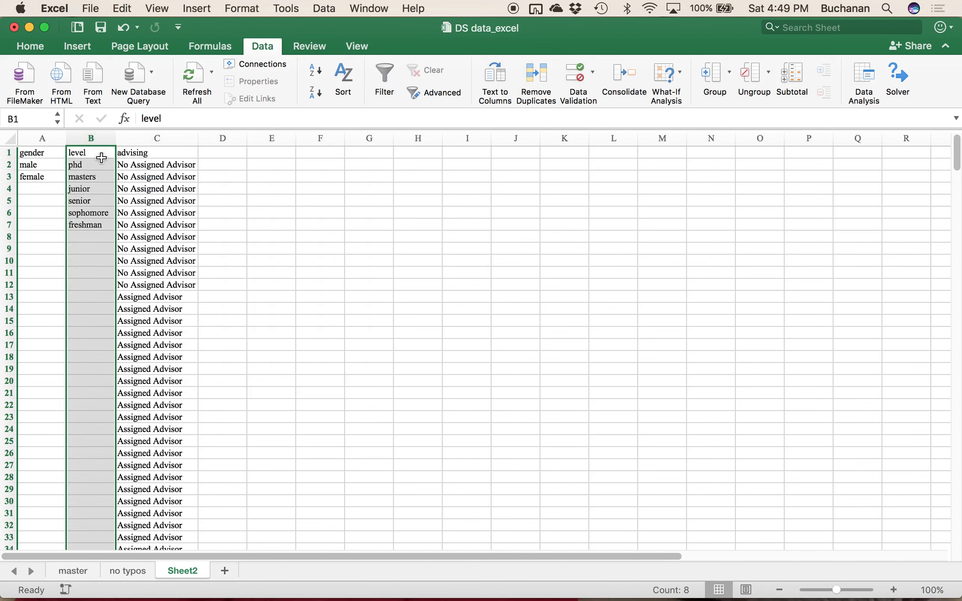
Step: Remove the duplicates from the advising column to list its distinct entries
click(149, 135)
click(493, 79)
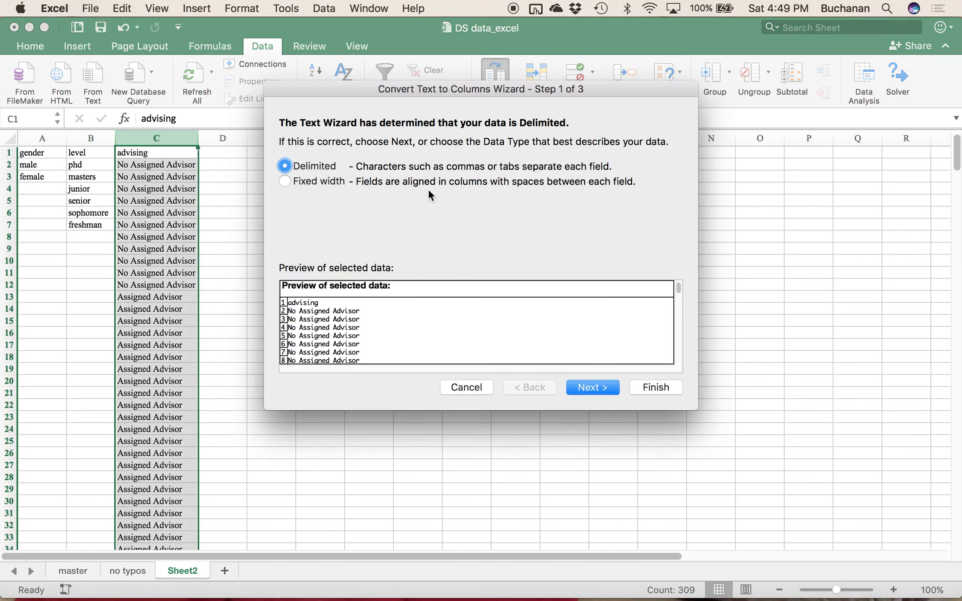
click(464, 388)
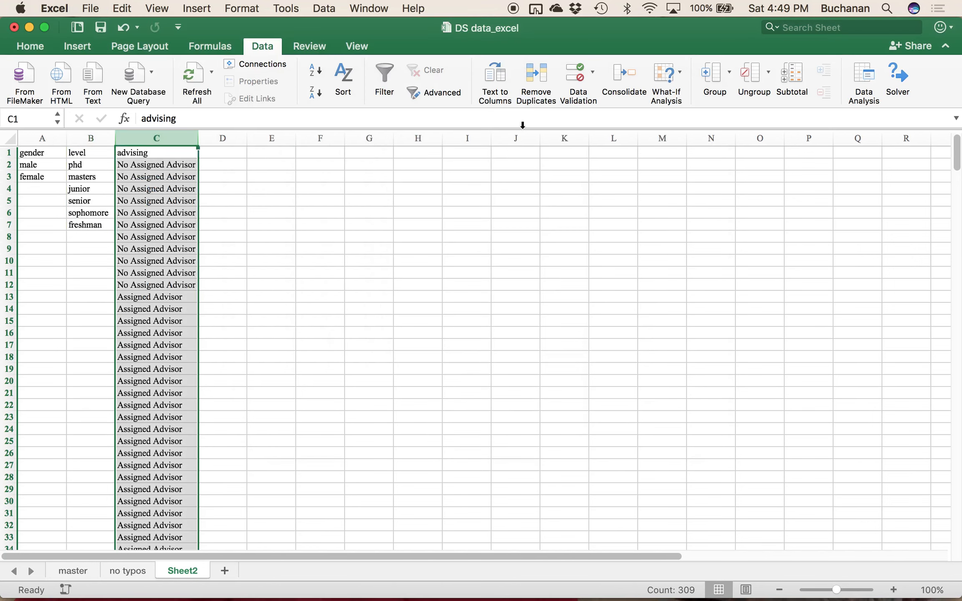
click(379, 320)
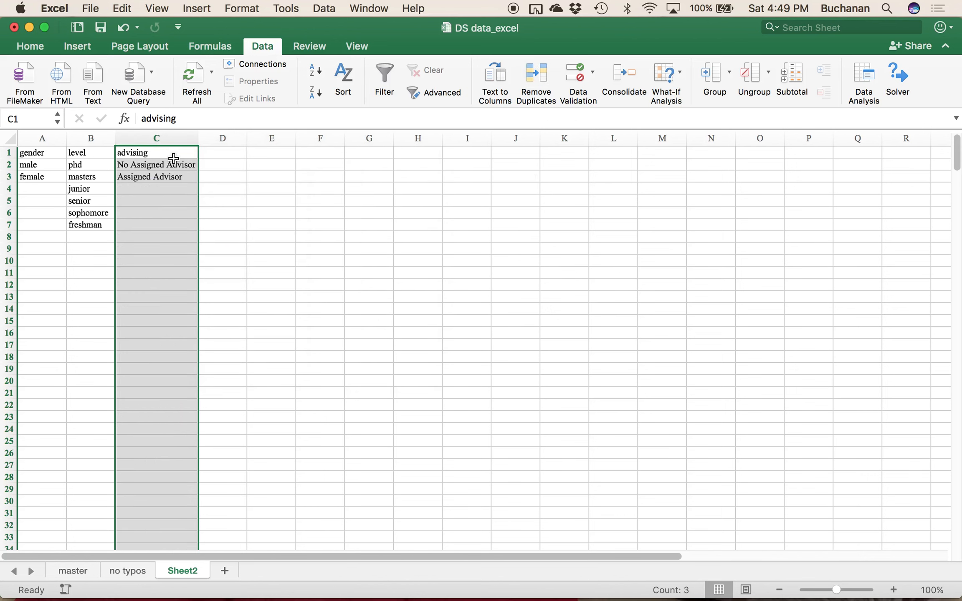
click(151, 226)
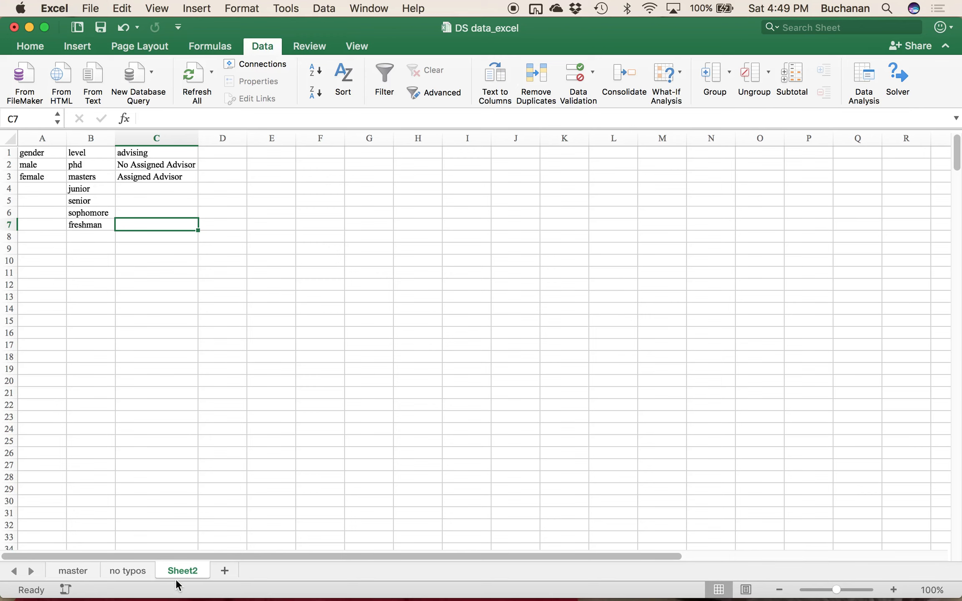
Step: Delete the scratch sheet Sheet2 and select the q1 column in the no typos sheet
right_click(174, 568)
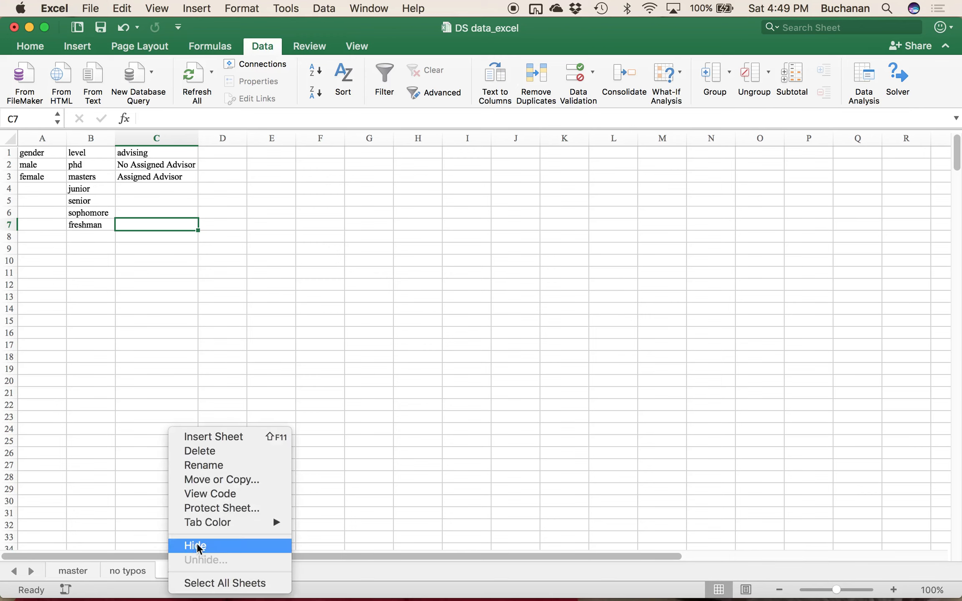
click(225, 450)
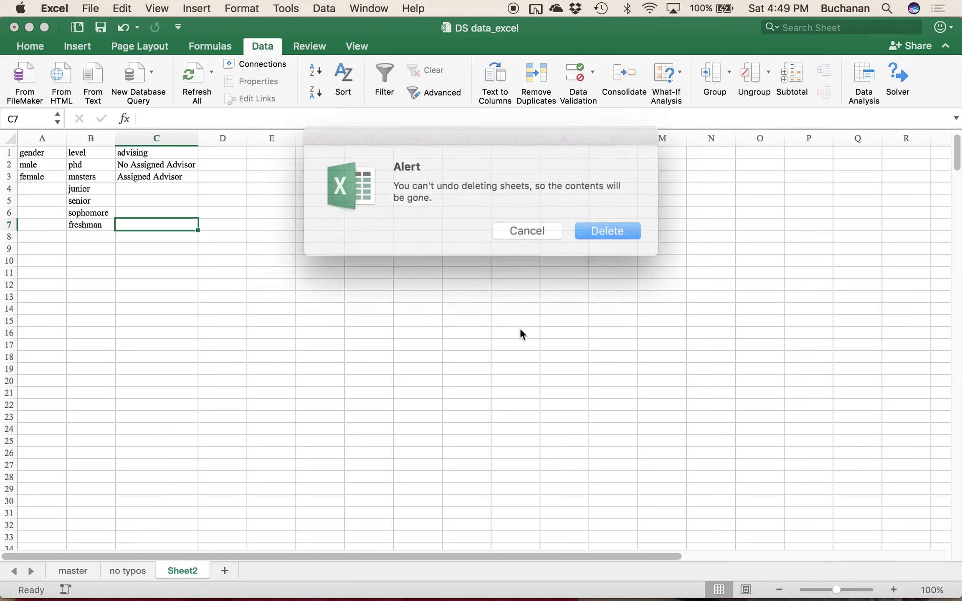
click(596, 229)
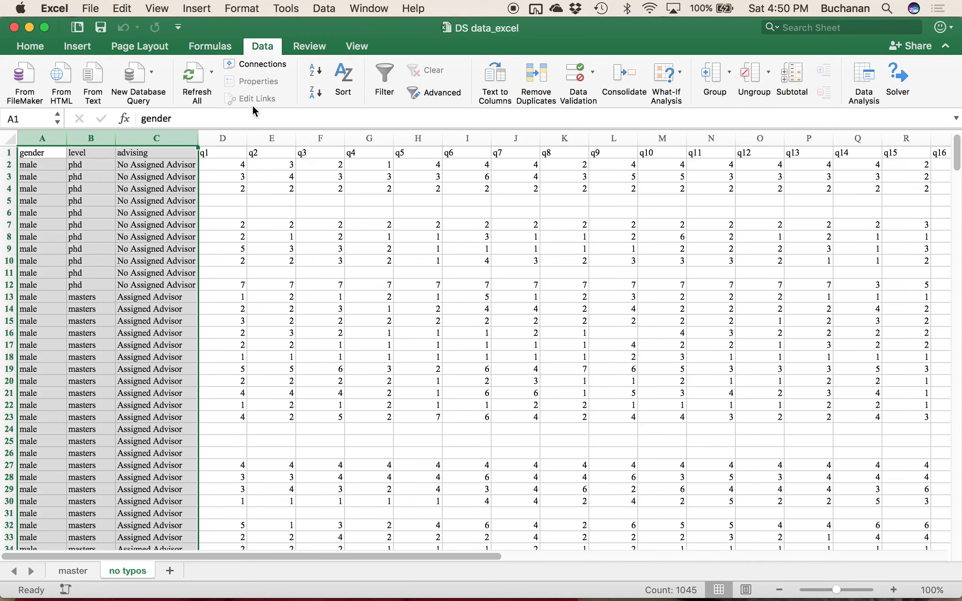
click(222, 138)
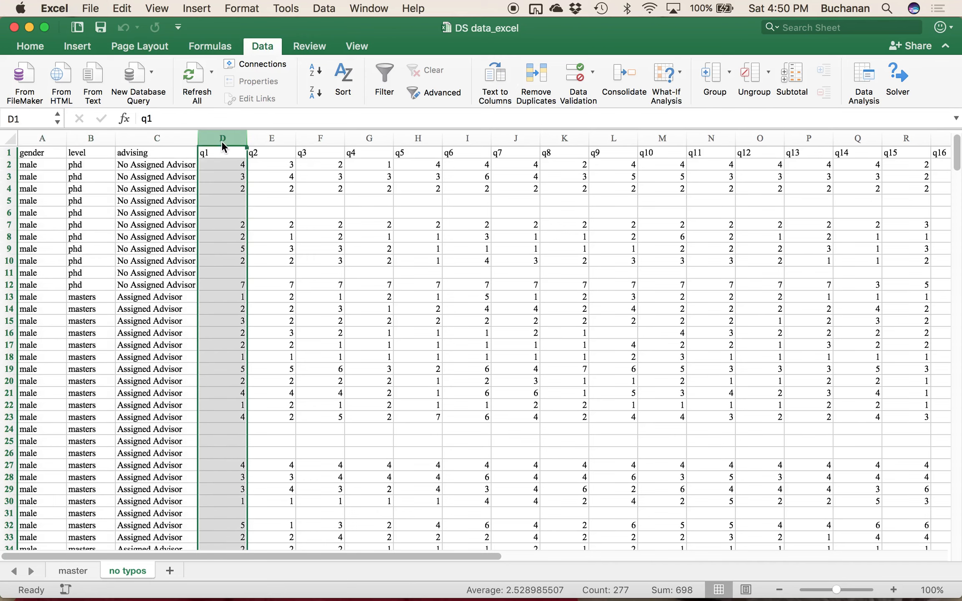
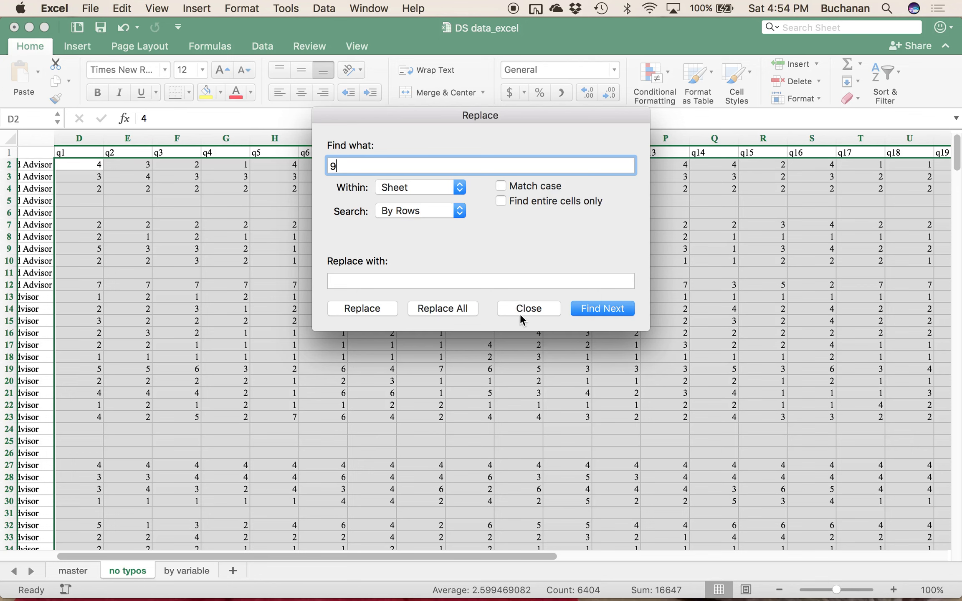
Step: Run Descriptive Statistics on columns D to Z of the no typos sheet, grouped by columns with first-row labels, outputting summary statistics to a new worksheet
click(518, 309)
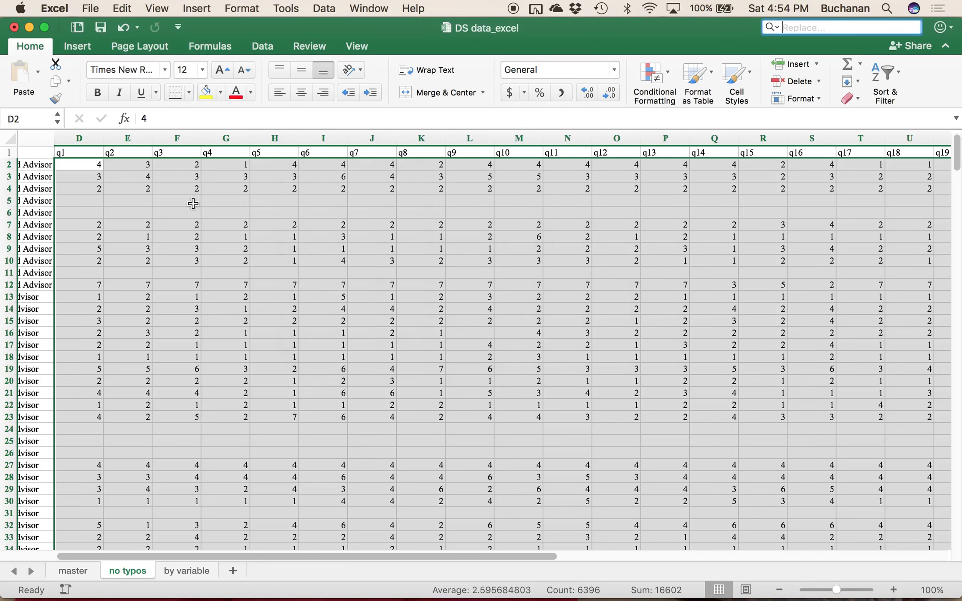
click(193, 202)
scroll(99, 171, left, 1)
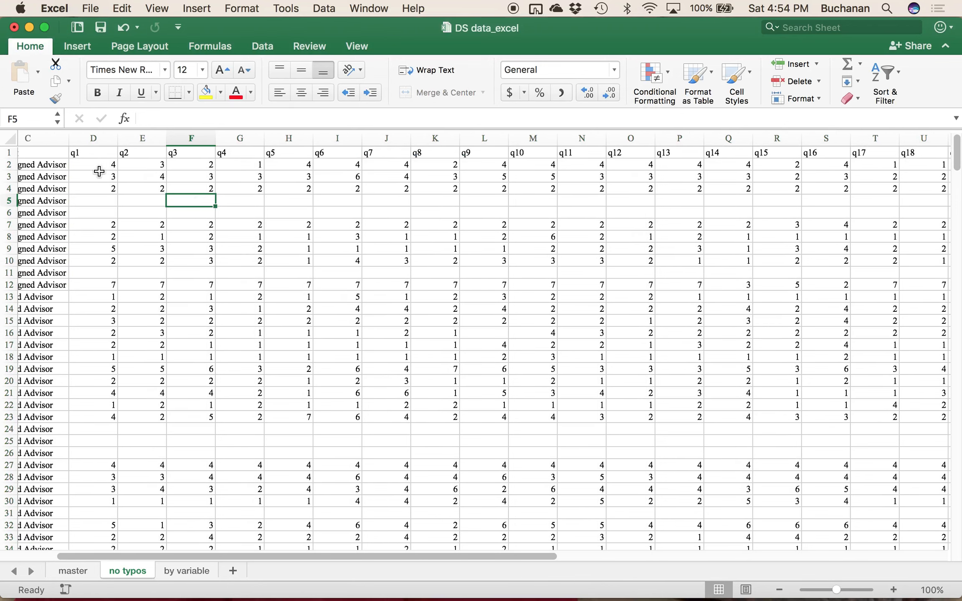
click(87, 138)
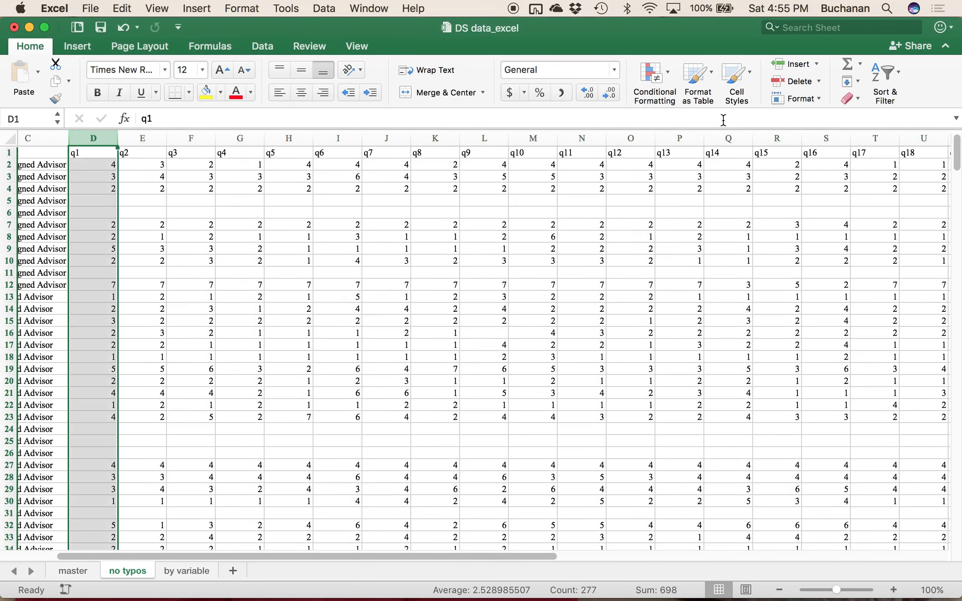
click(263, 47)
click(856, 81)
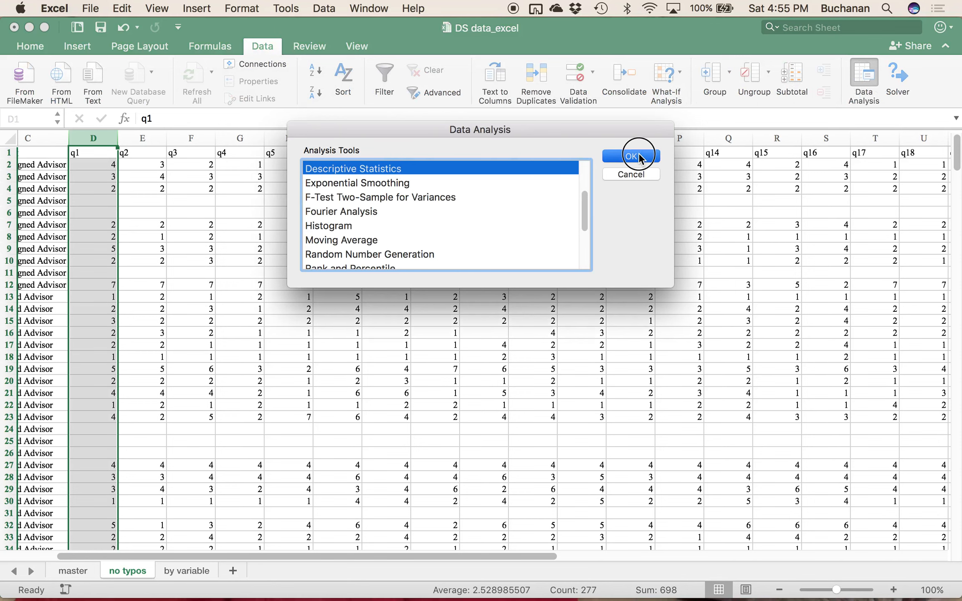
click(638, 155)
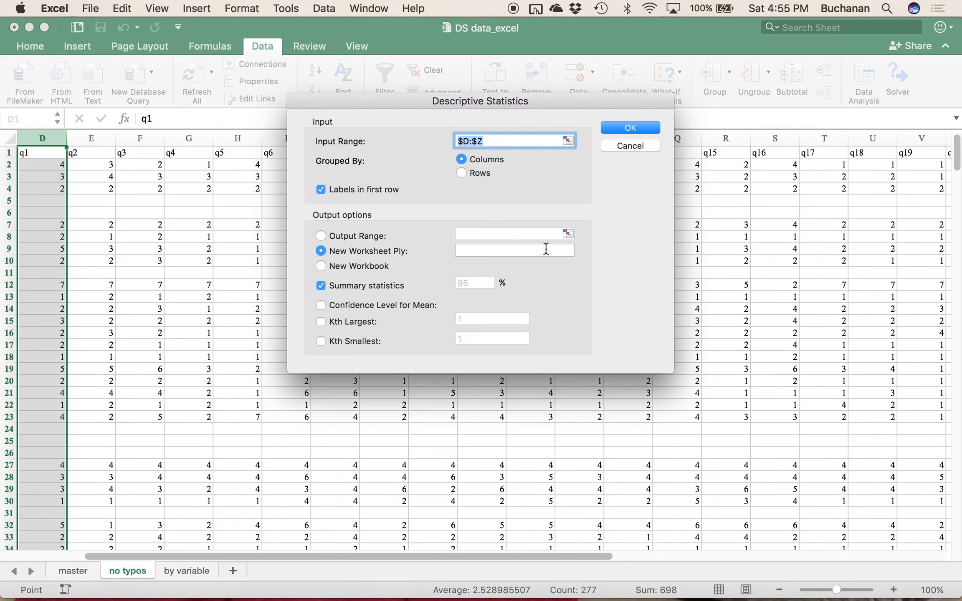
click(638, 129)
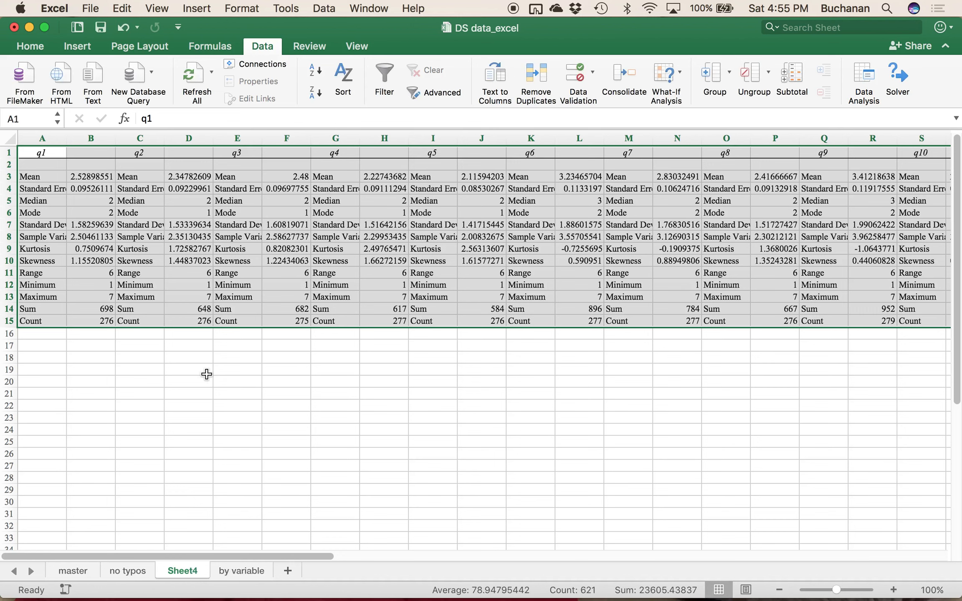
Step: Compare the new statistics with the by variable sheet and examine the minimum and maximum rows for questions q1 to q23
click(239, 571)
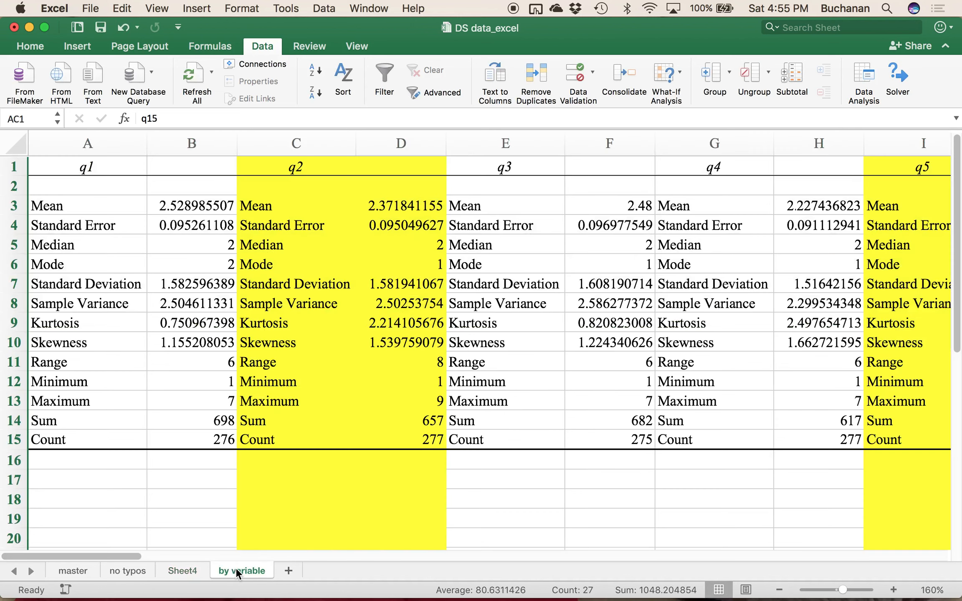
click(183, 572)
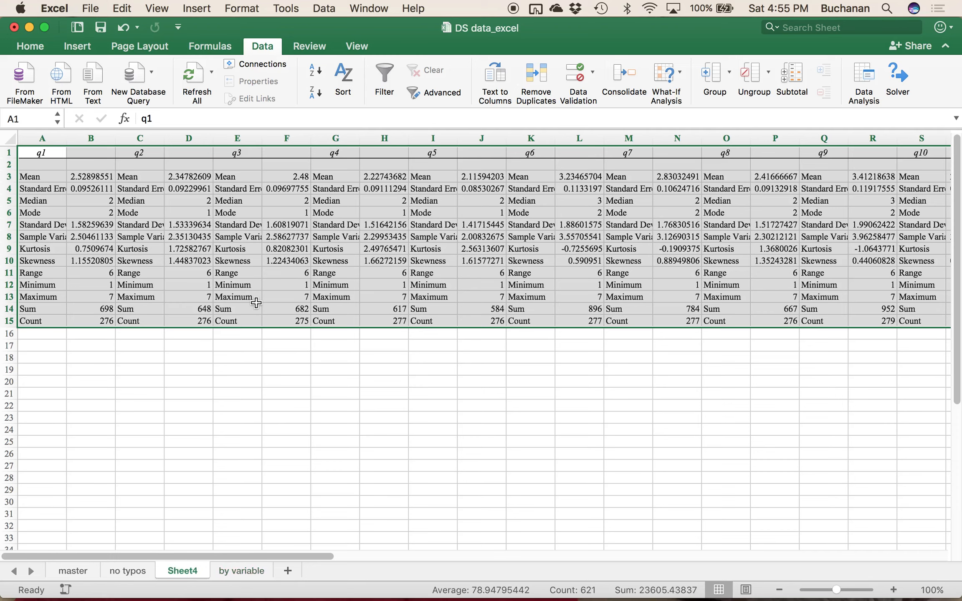
click(842, 590)
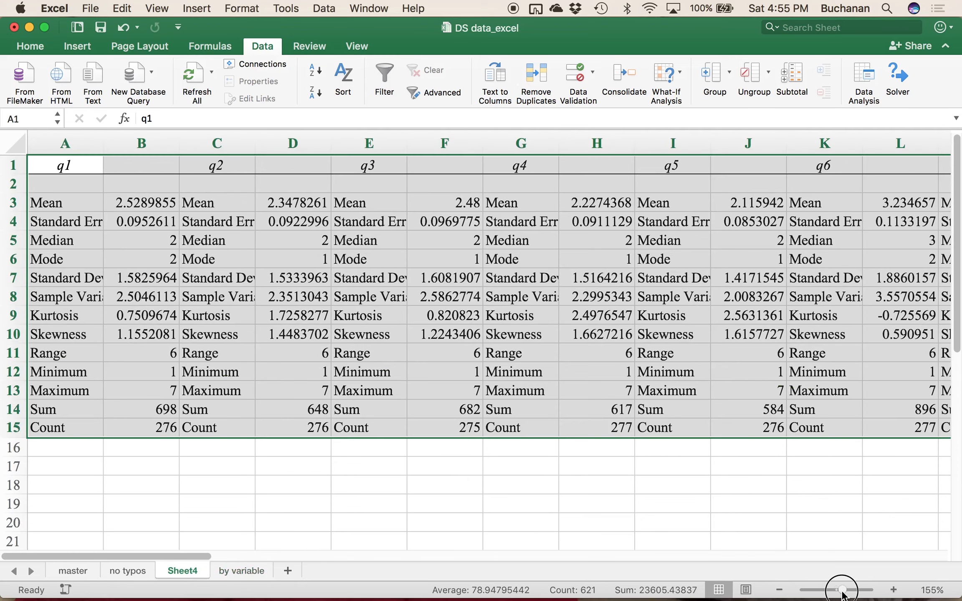
click(319, 375)
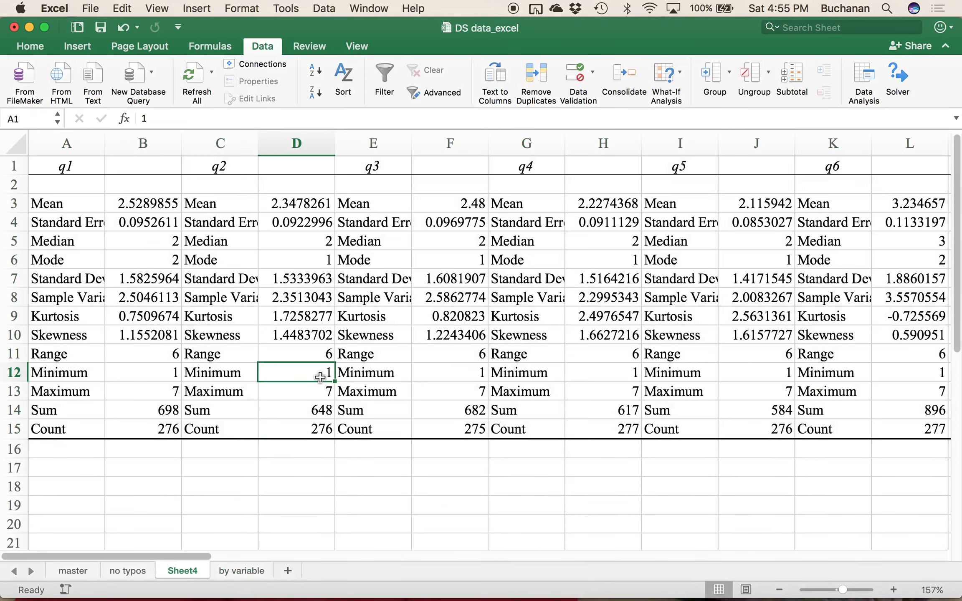
scroll(520, 368, right, 5)
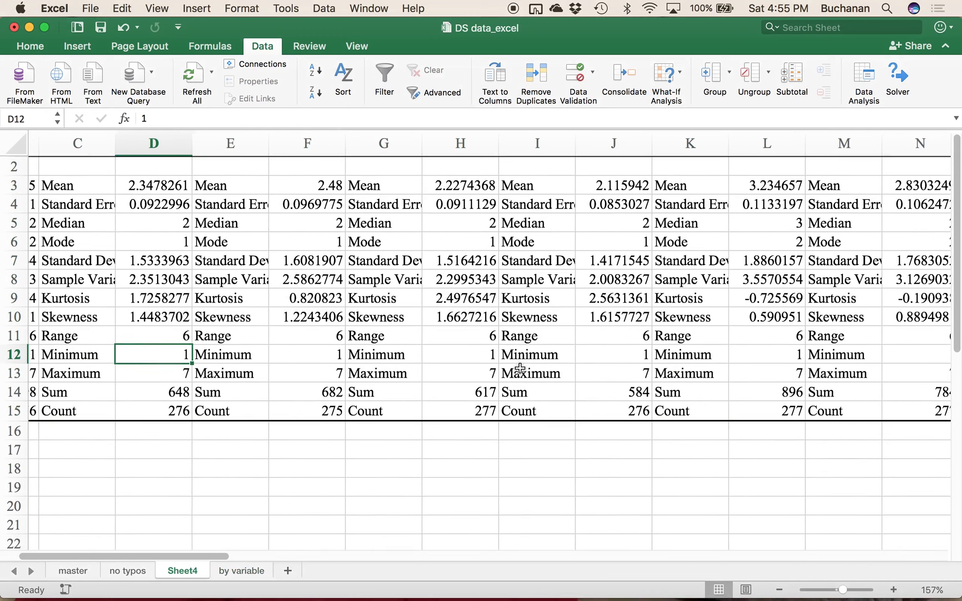
drag(13, 368, 13, 387)
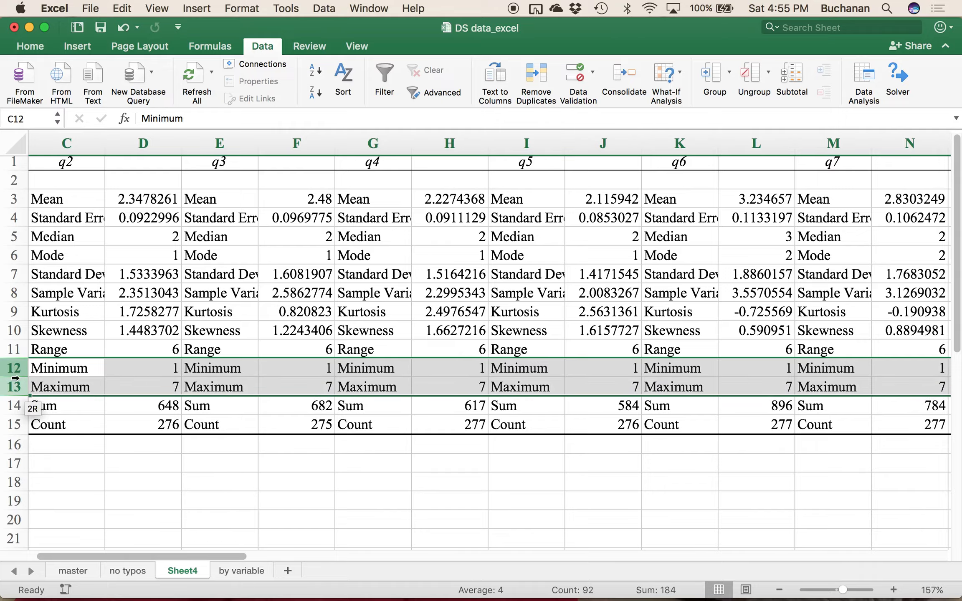
scroll(445, 385, right, 10)
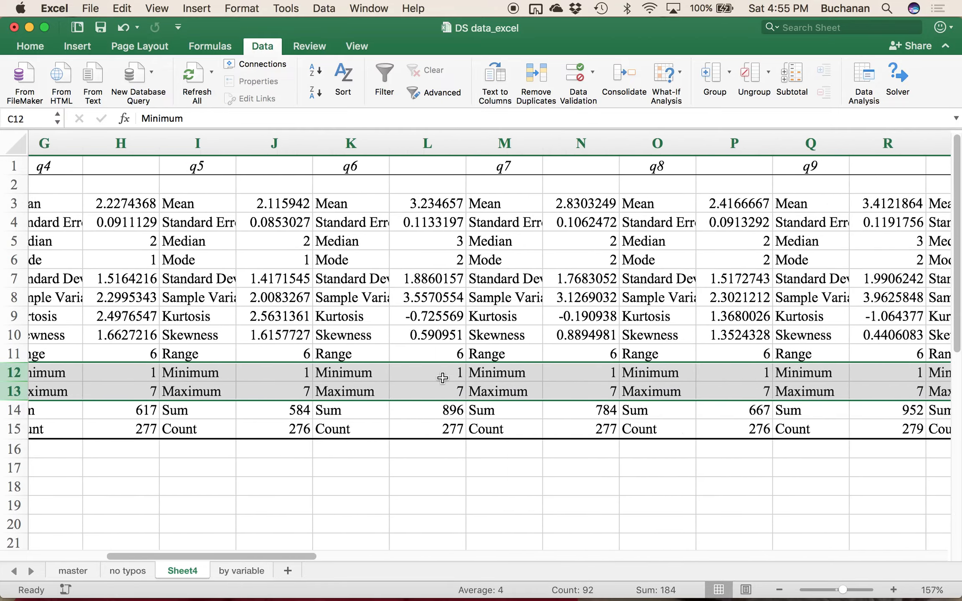
scroll(443, 378, right, 5)
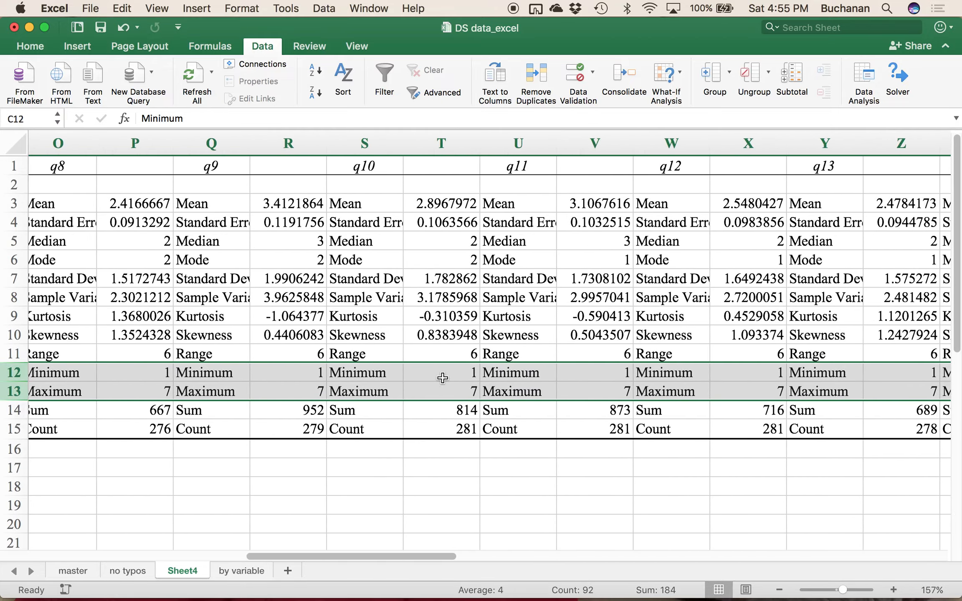
scroll(465, 379, right, 14)
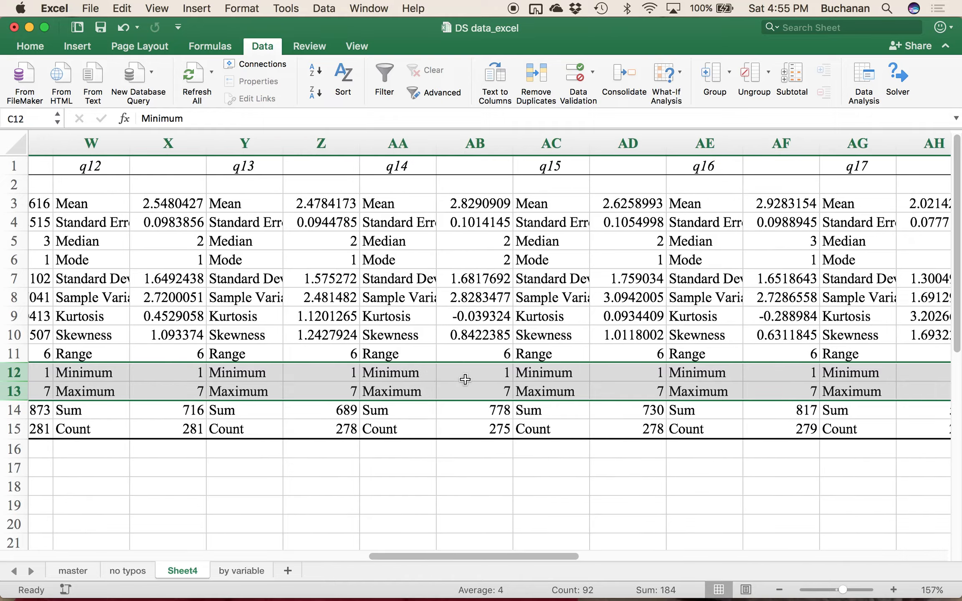
scroll(465, 380, right, 6)
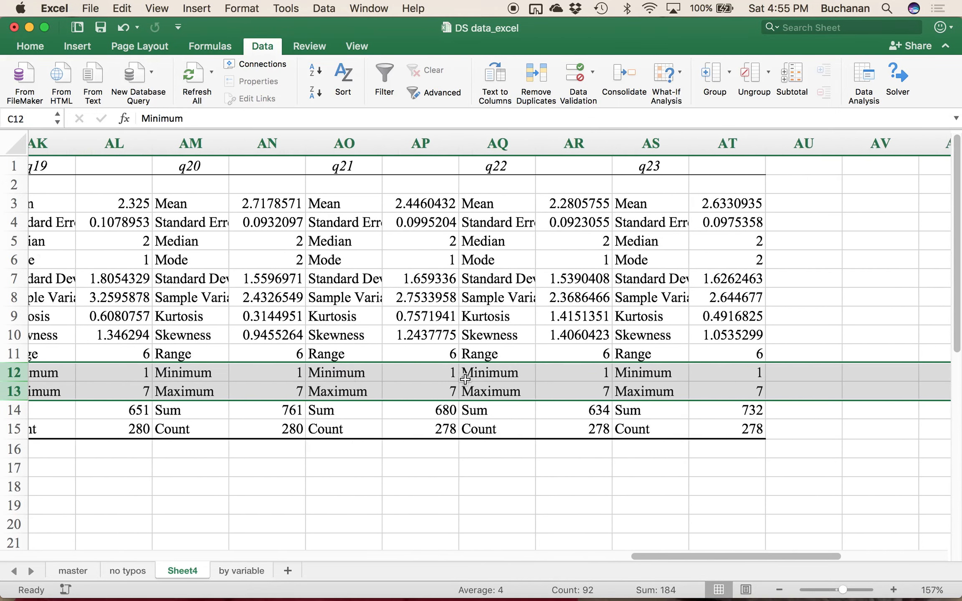
Step: Delete the outdated by variable sheet and return to the new statistics sheet
click(231, 570)
right_click(232, 570)
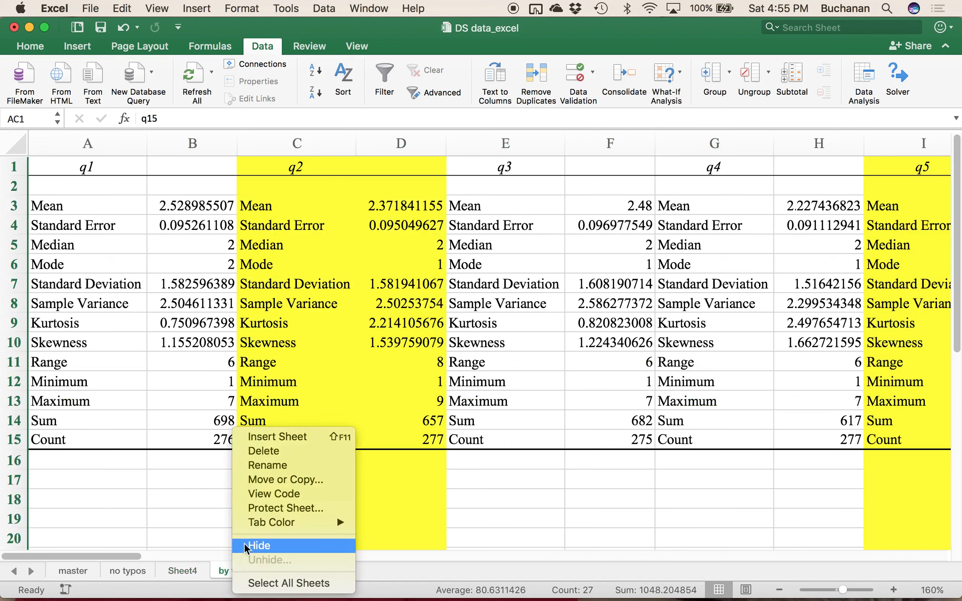
click(260, 451)
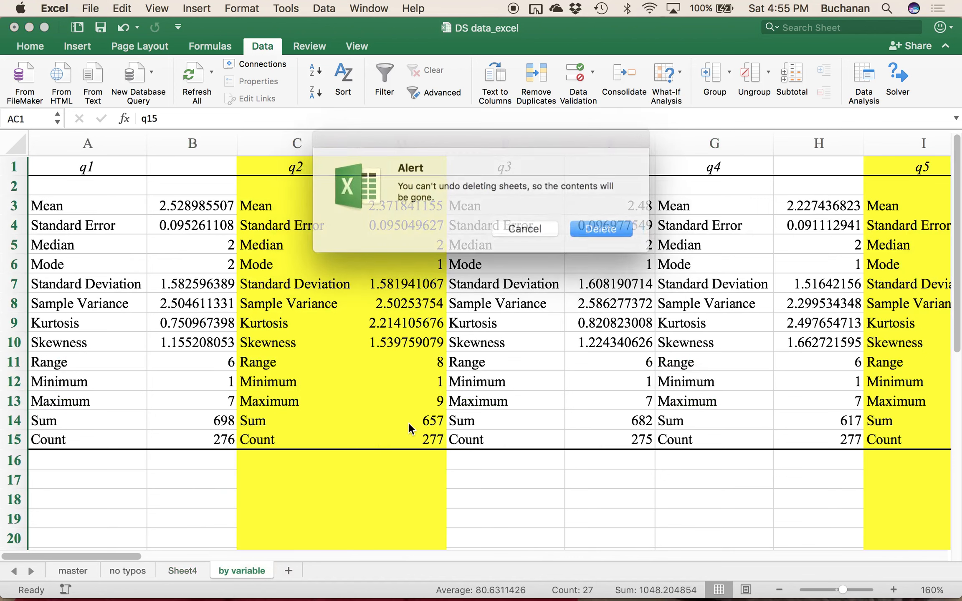
click(585, 229)
key(ctrl+Up)
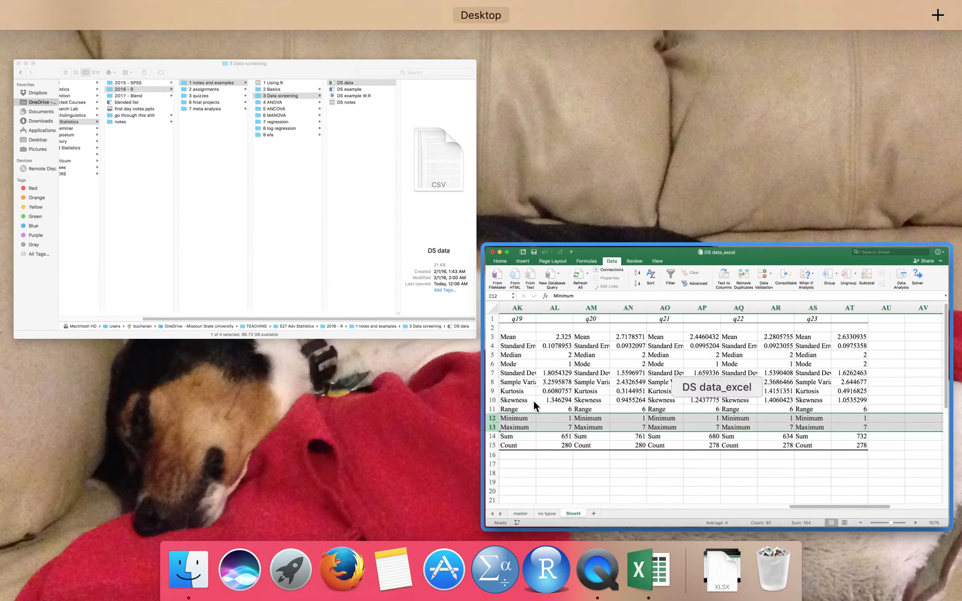
click(529, 400)
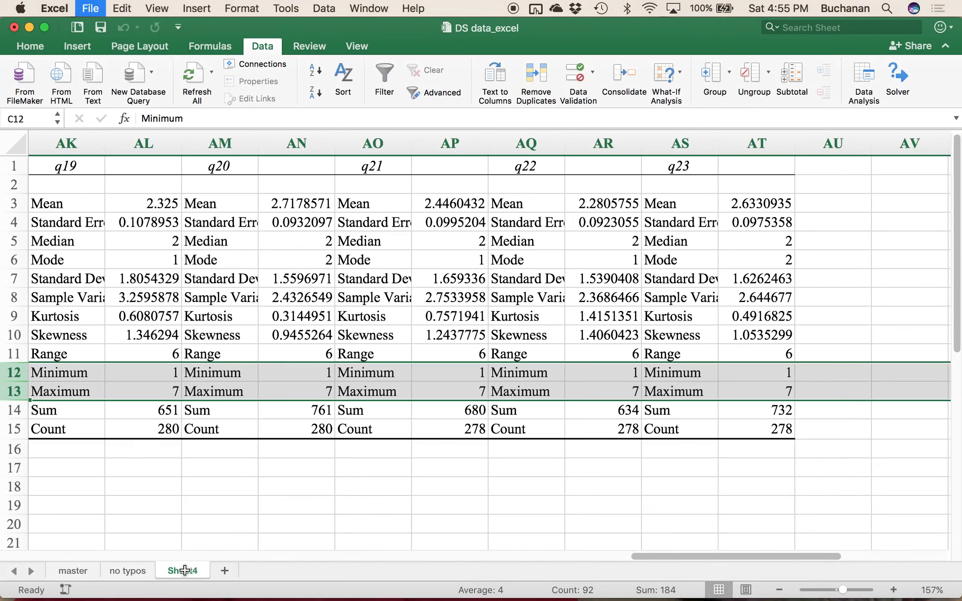
Step: Rename Sheet4 as by variable
double_click(185, 569)
text(b)
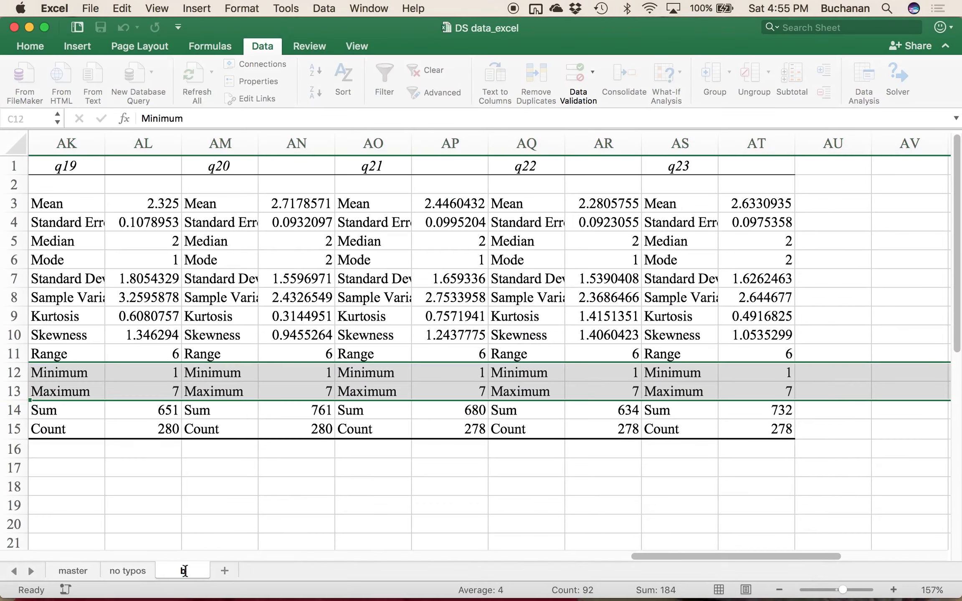
text(y variable)
key(Return)
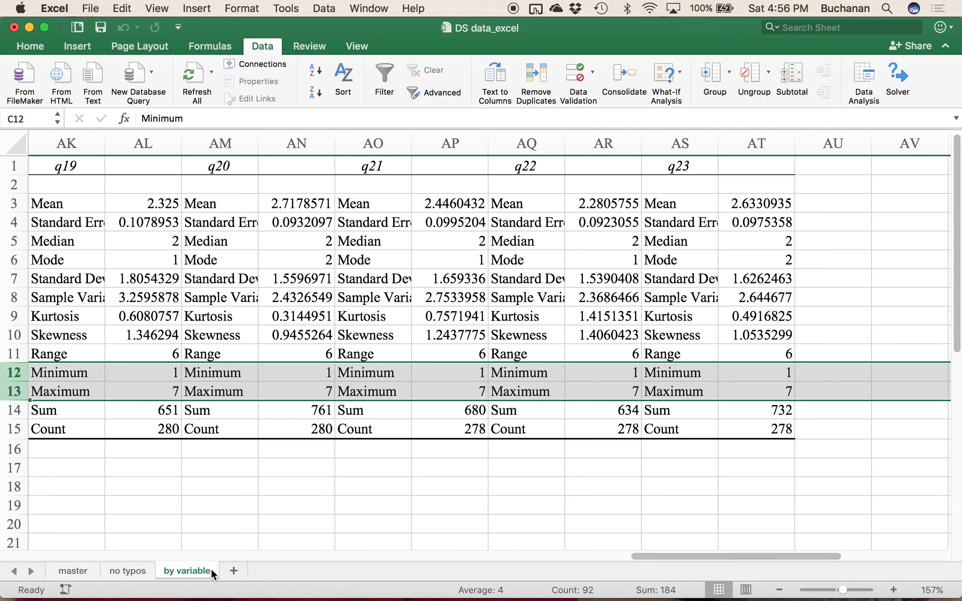
click(236, 570)
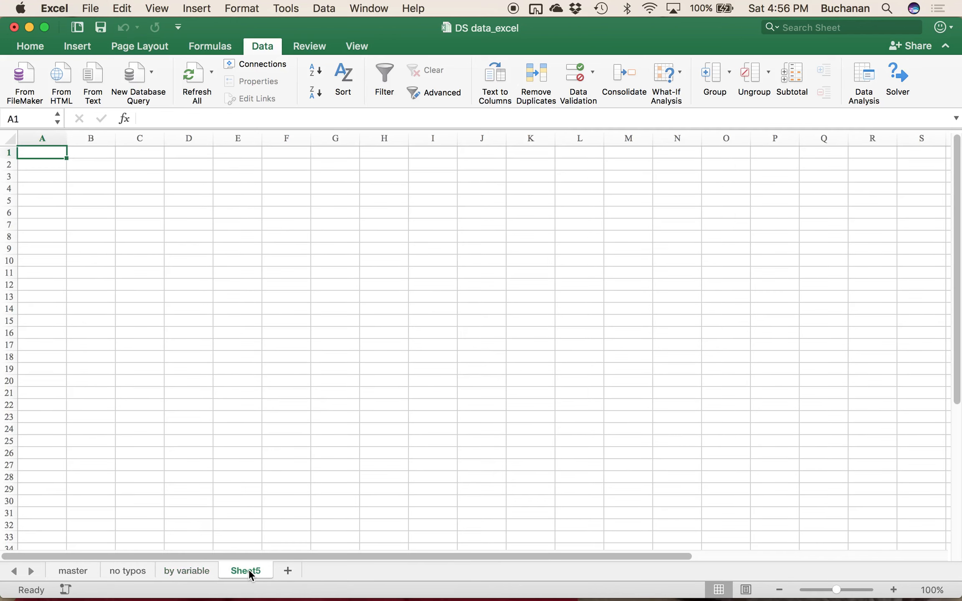
right_click(249, 569)
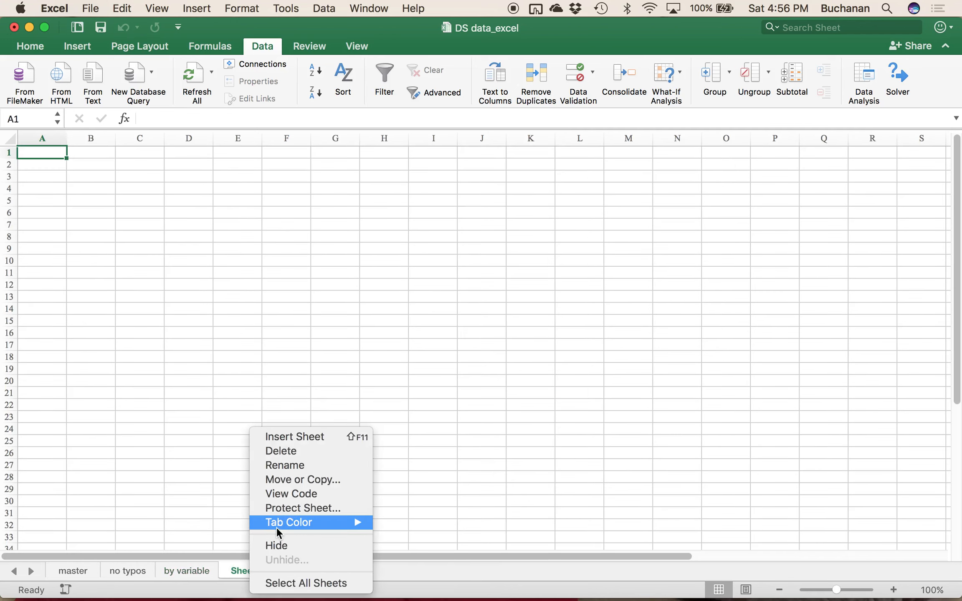
click(291, 452)
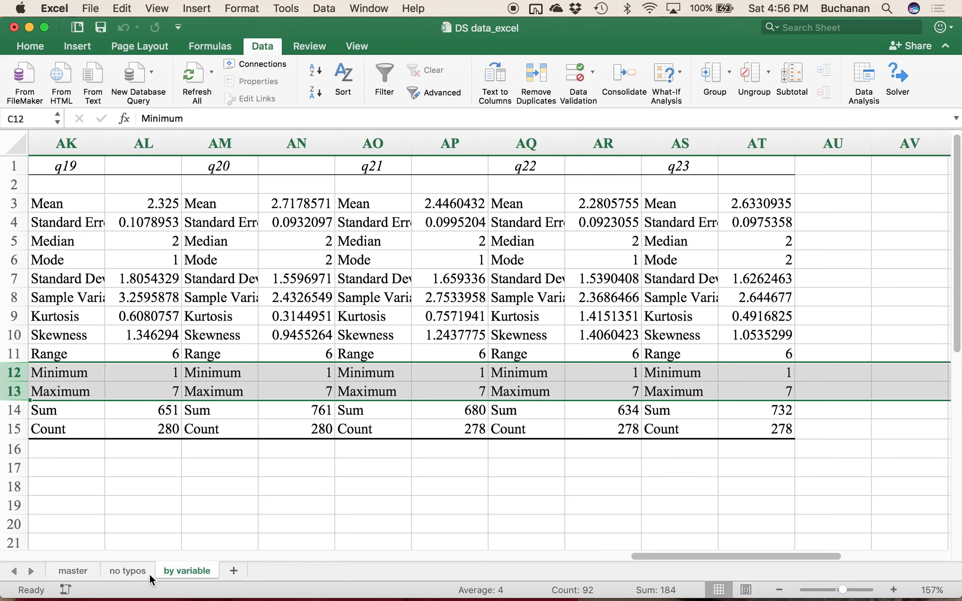
Step: Try to run Descriptive Statistics on columns D to Z of the no typos sheet, grouped by rows without first-column labels
click(137, 571)
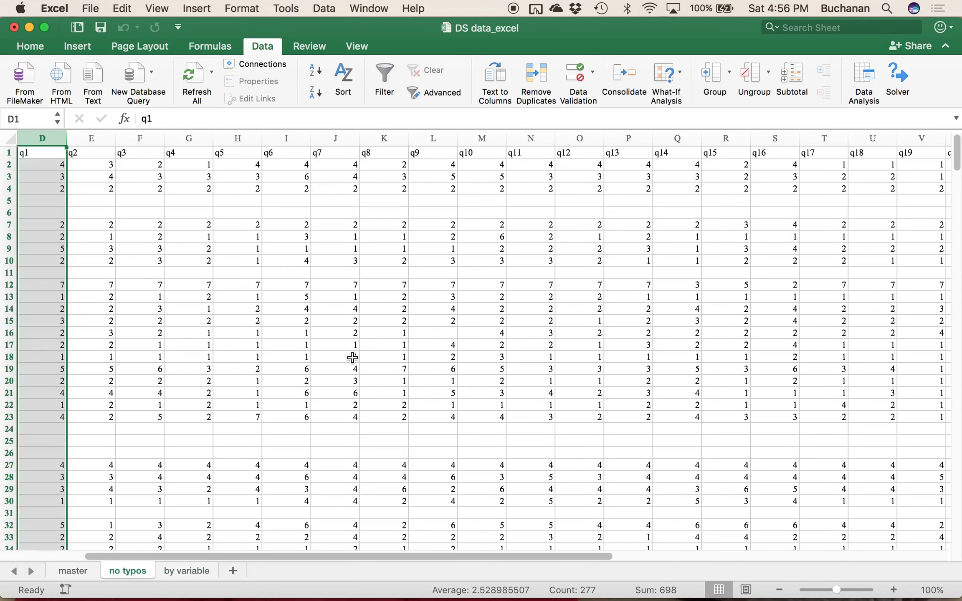
click(858, 82)
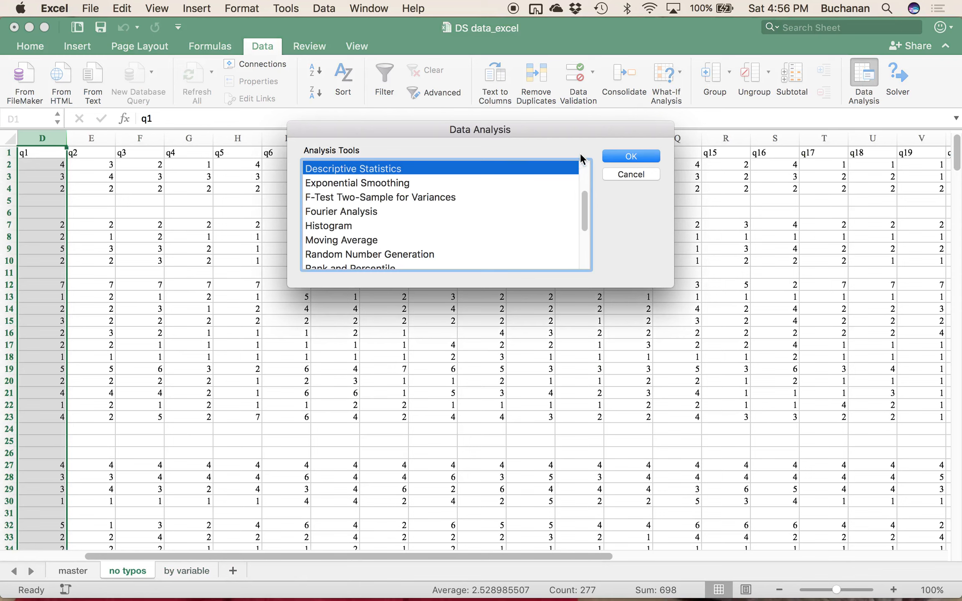
click(621, 155)
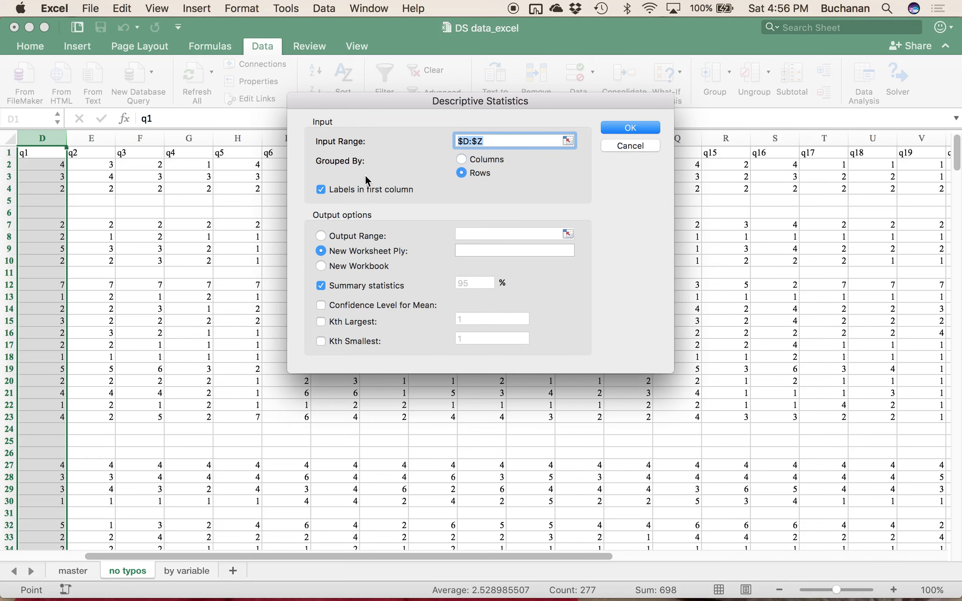
click(320, 189)
scroll(73, 152, left, 3)
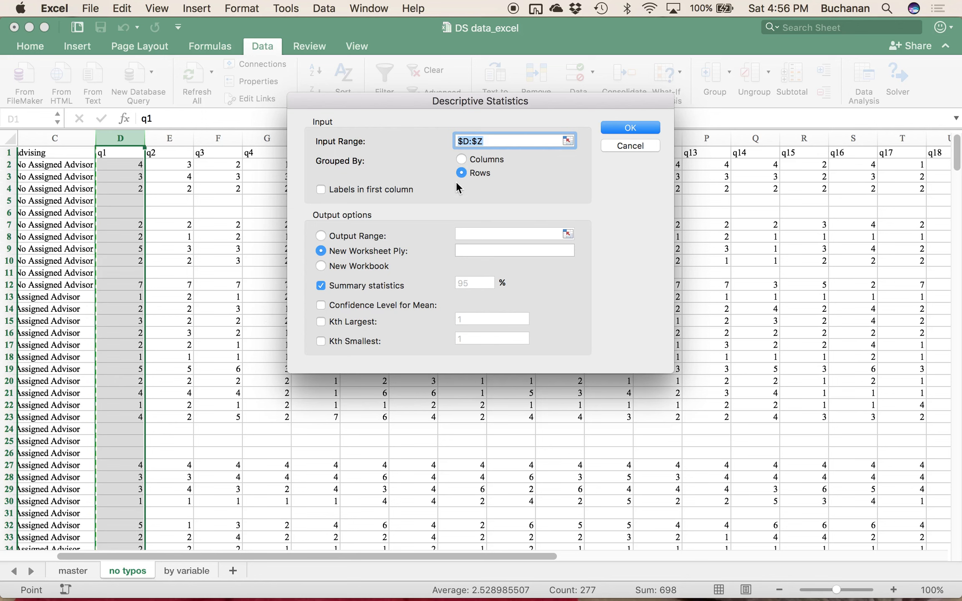
click(643, 129)
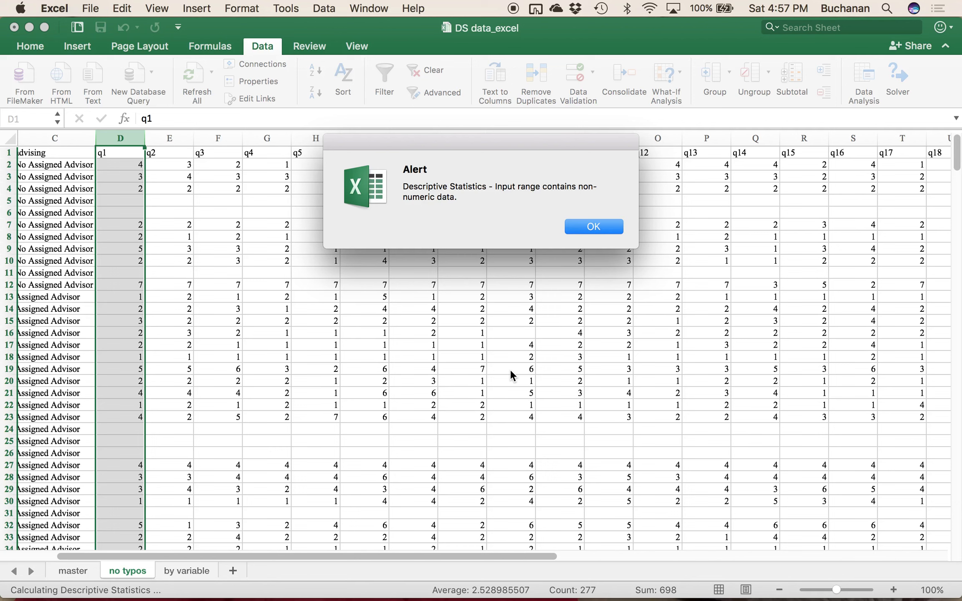
click(588, 229)
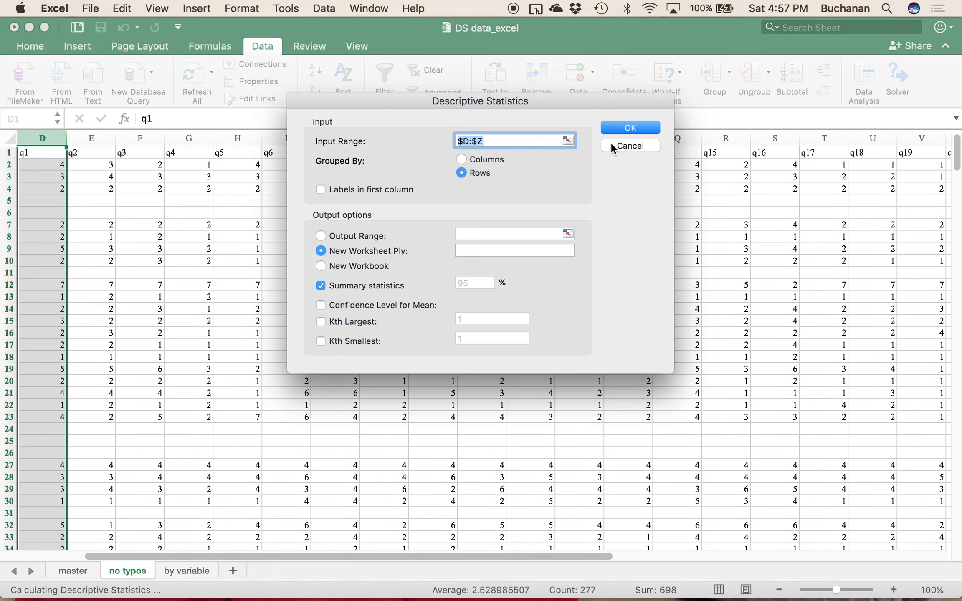
click(619, 150)
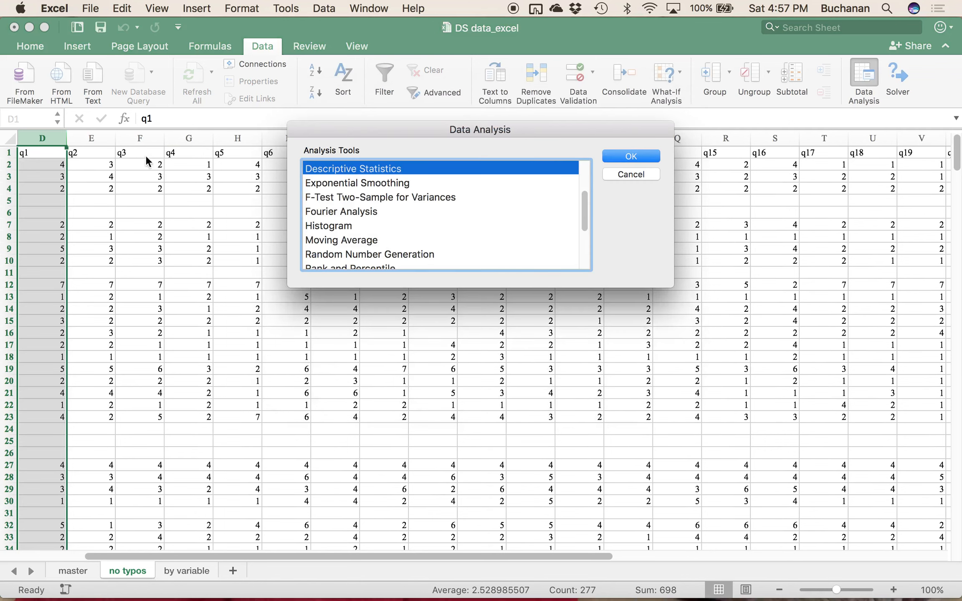
key(Escape)
Step: Close the analysis tool list and select the question responses in D2:Z368 of the no typos sheet
click(33, 166)
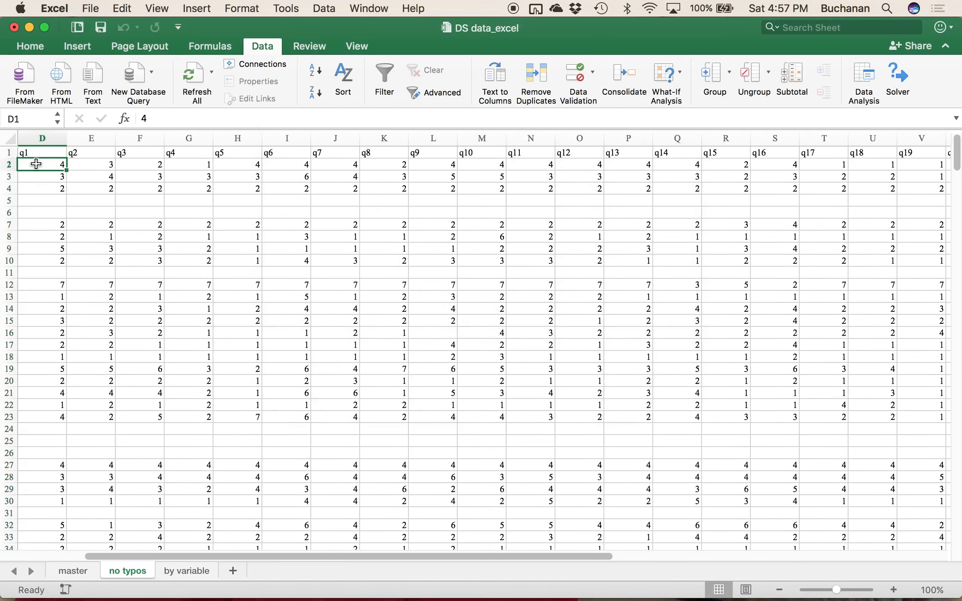
scroll(232, 193, right, 15)
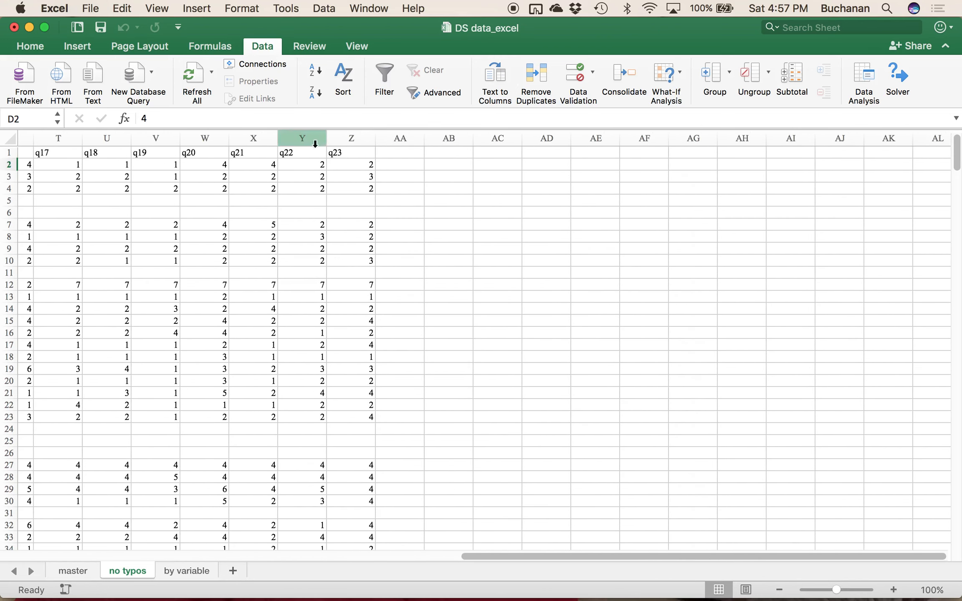
shift+click(365, 171)
scroll(365, 172, down, 7)
scroll(365, 171, down, 20)
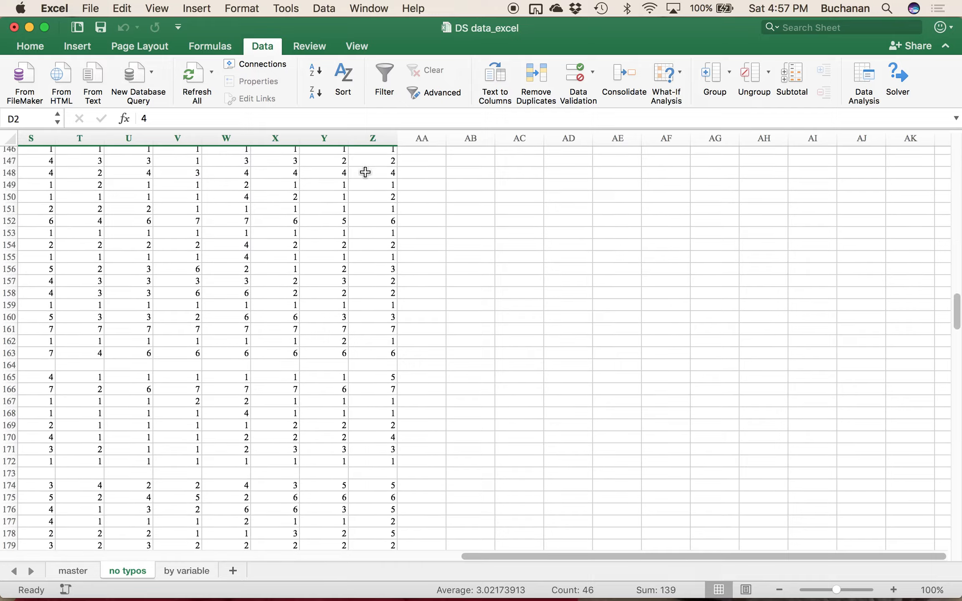
scroll(365, 172, down, 15)
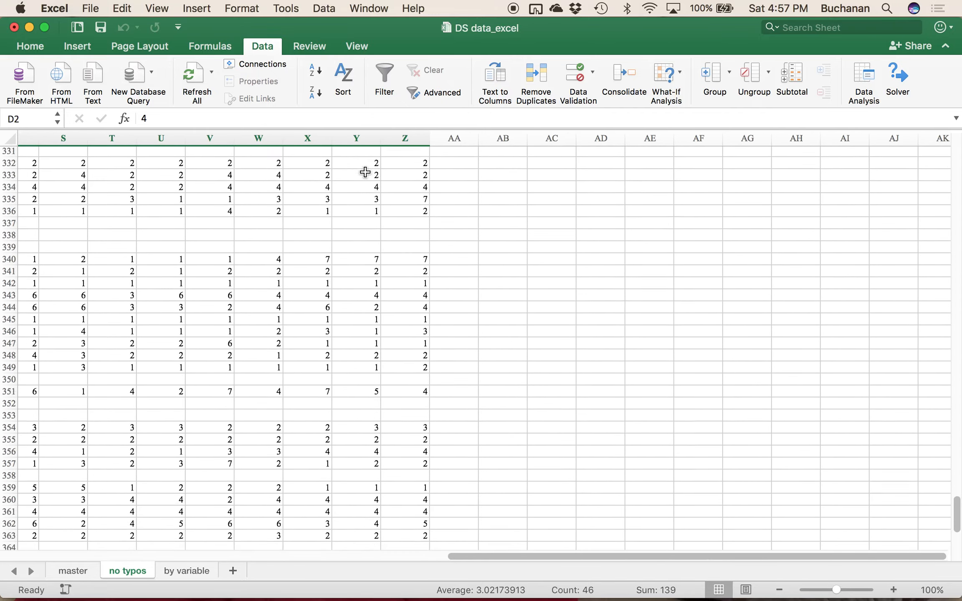
scroll(365, 172, down, 2)
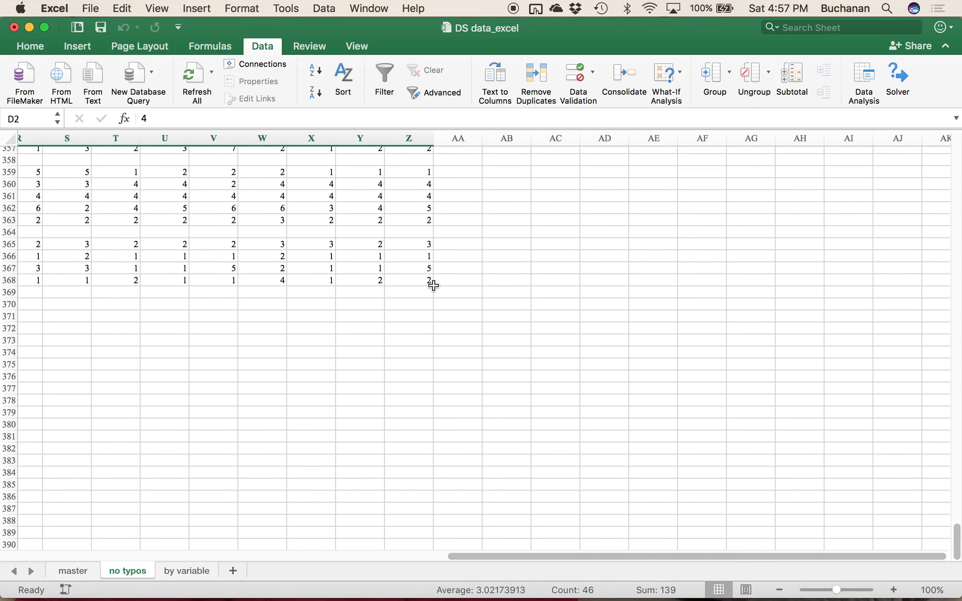
shift+click(421, 284)
scroll(421, 284, left, 8)
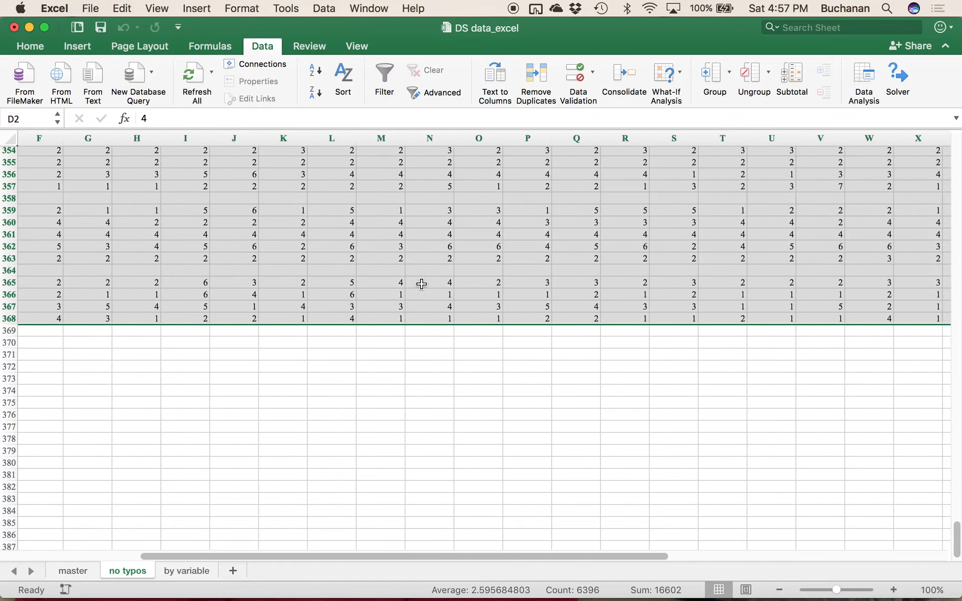
scroll(421, 284, up, 15)
scroll(421, 284, up, 20)
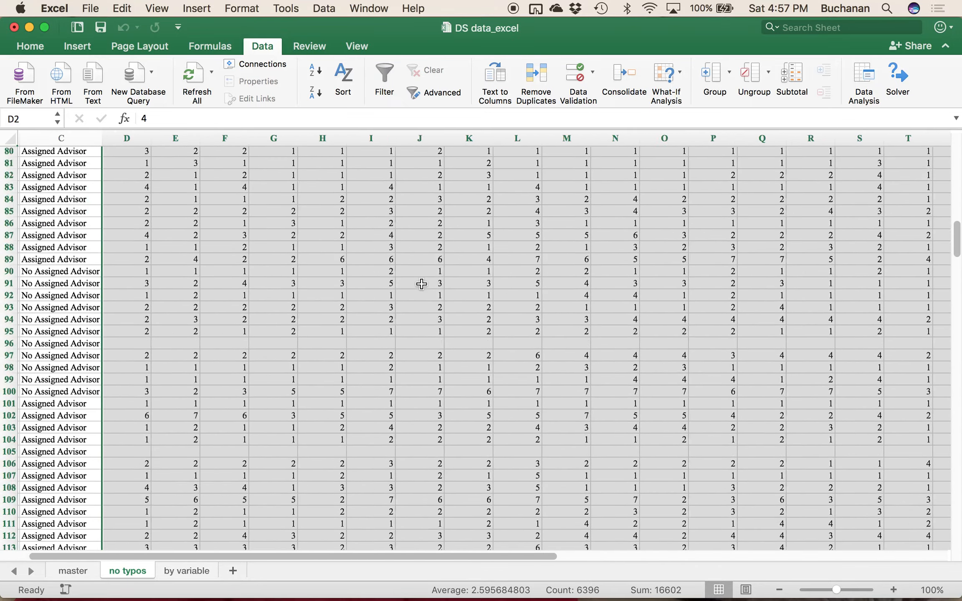
scroll(421, 284, right, 3)
scroll(421, 284, left, 3)
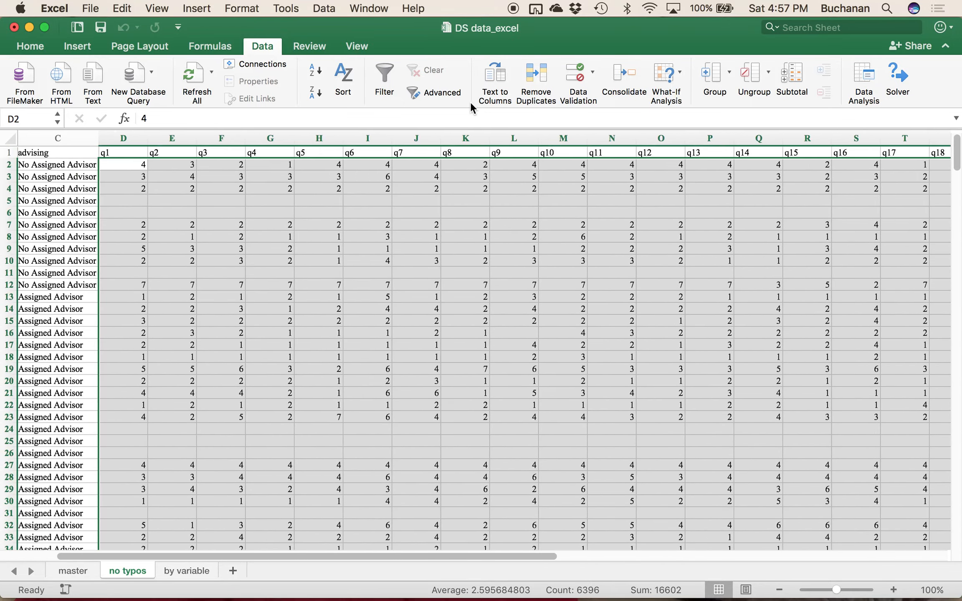
Step: Run Descriptive Statistics on D2:Z368, grouped by rows, with summary statistics output to a new worksheet
click(864, 80)
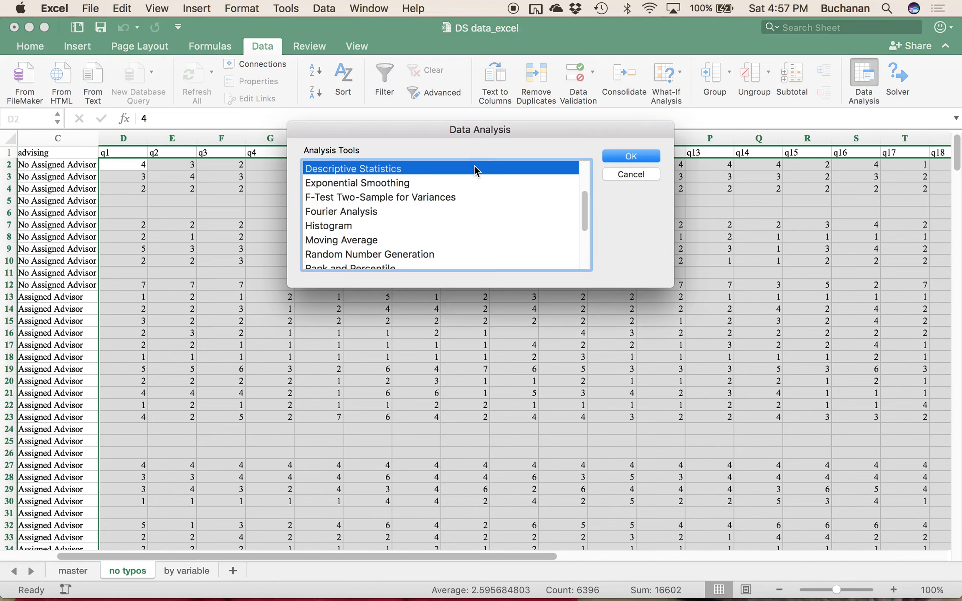
click(631, 156)
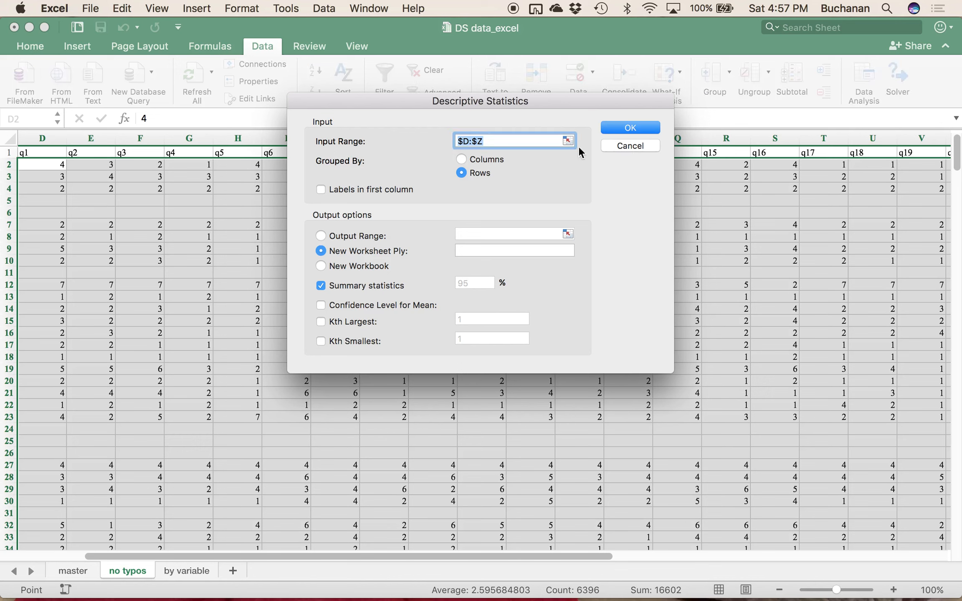
key(BackSpace)
click(568, 140)
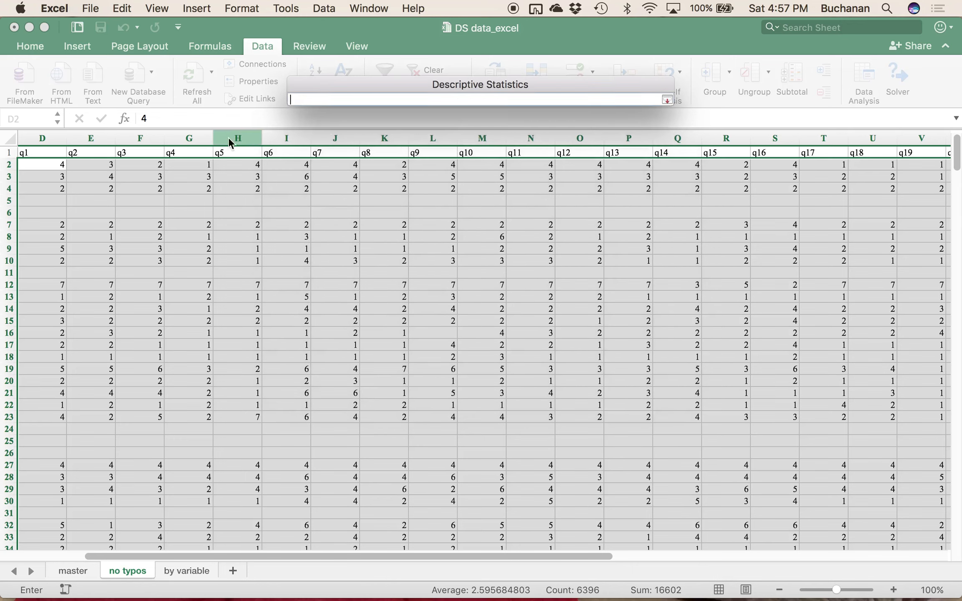
drag(32, 165, 635, 239)
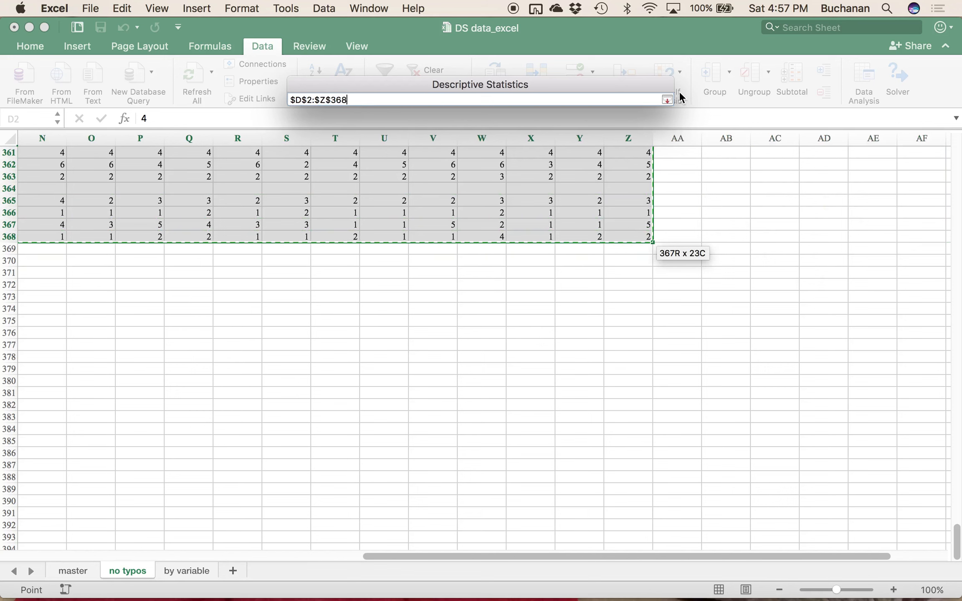
click(667, 99)
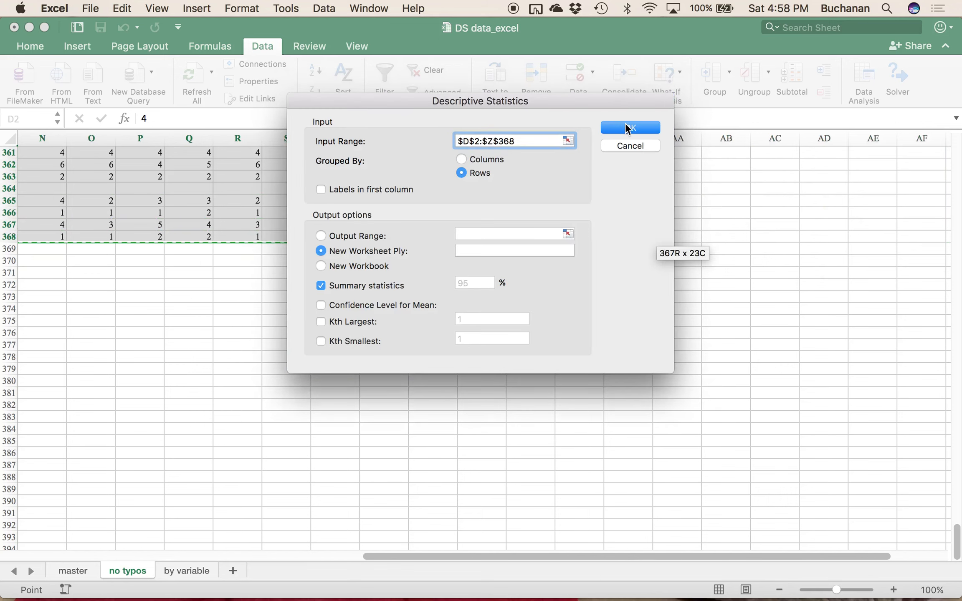
click(630, 129)
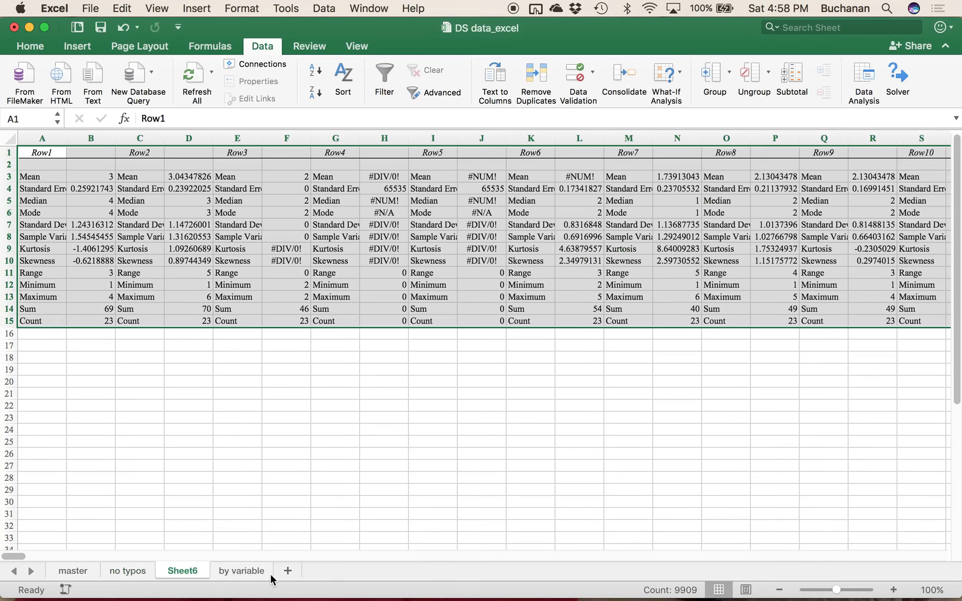
Step: Rename Sheet6 as by participant, then compare its layout with the by variable sheet
double_click(191, 571)
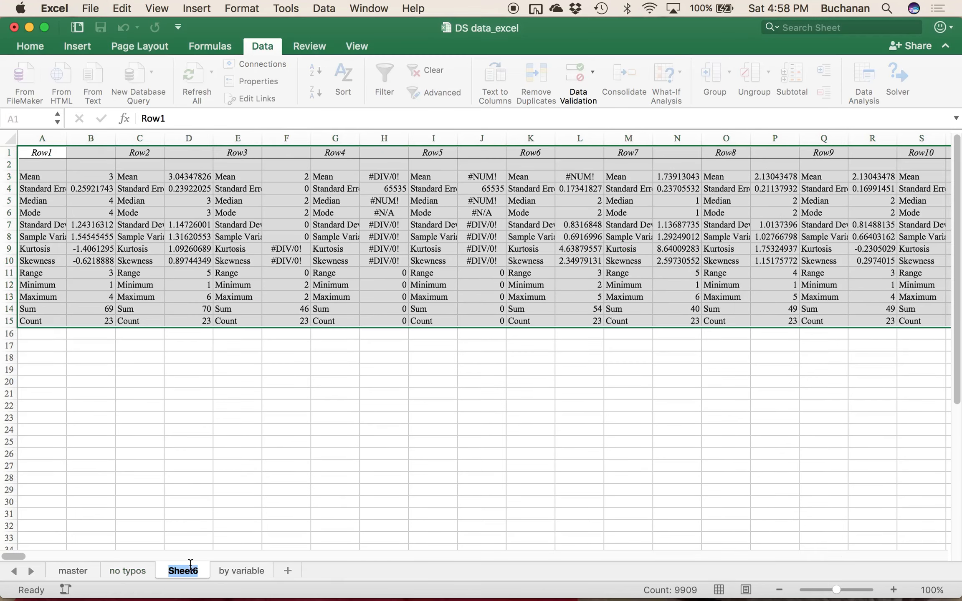
text(by participant)
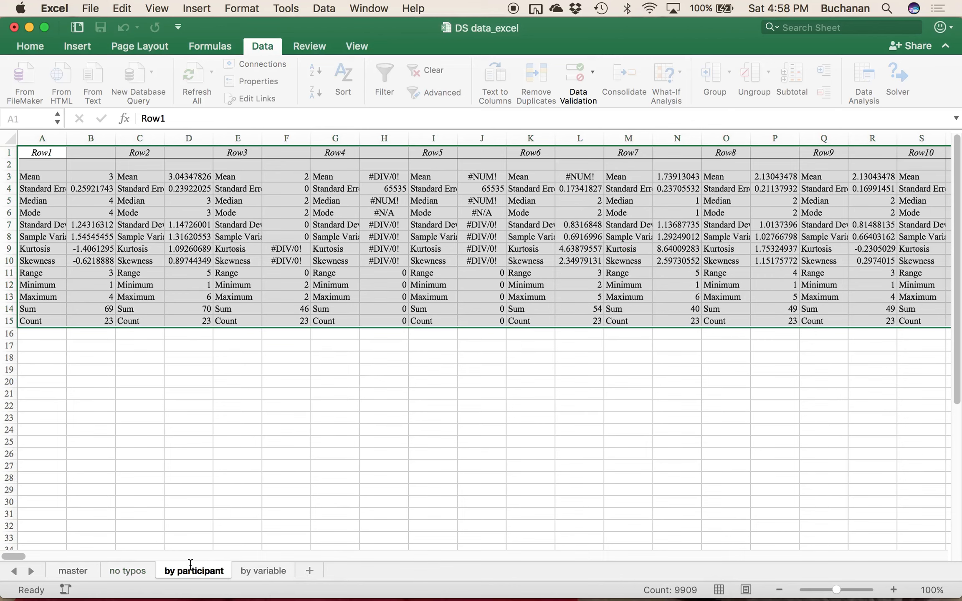
click(251, 572)
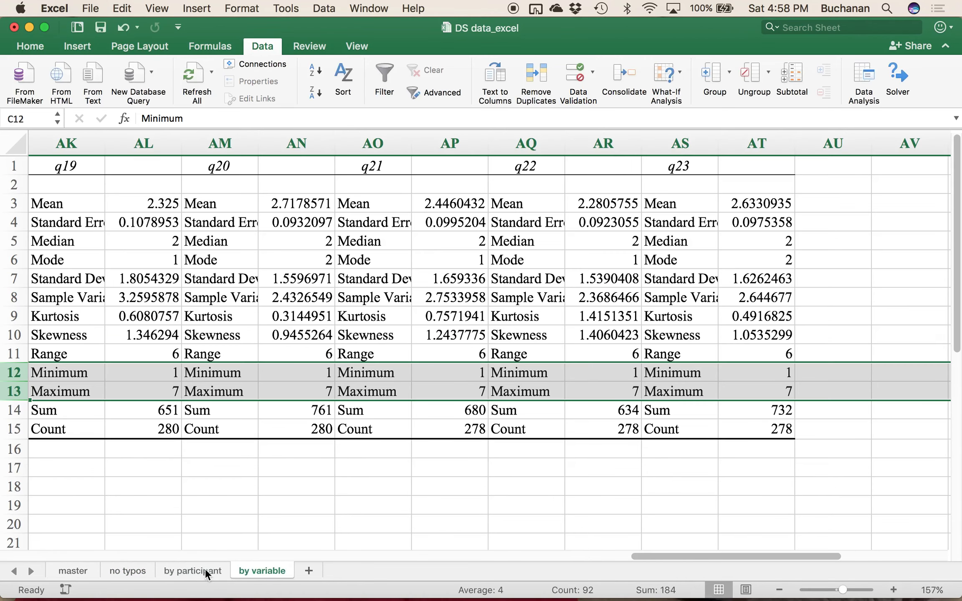
click(205, 570)
scroll(200, 345, left, 1)
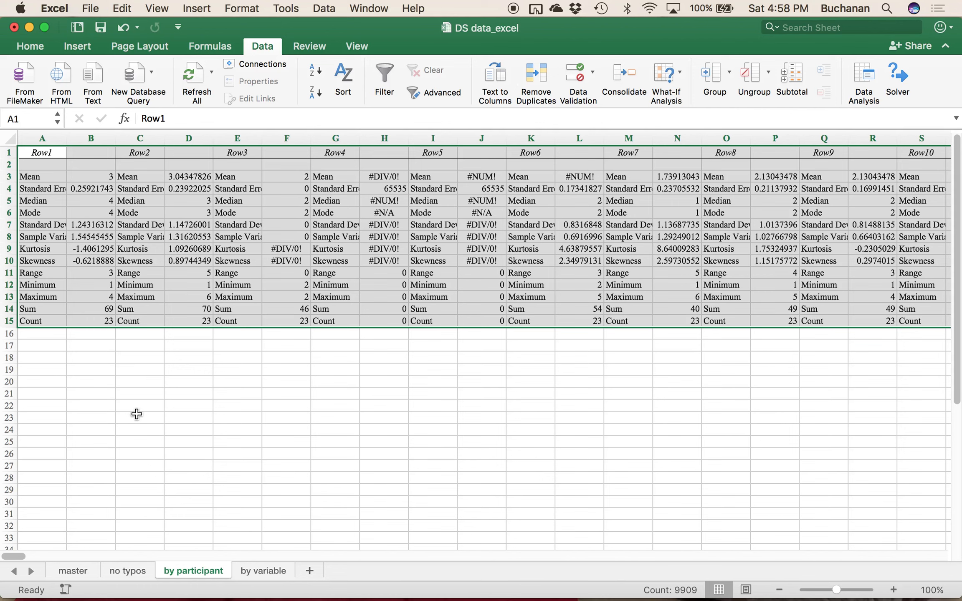
click(100, 348)
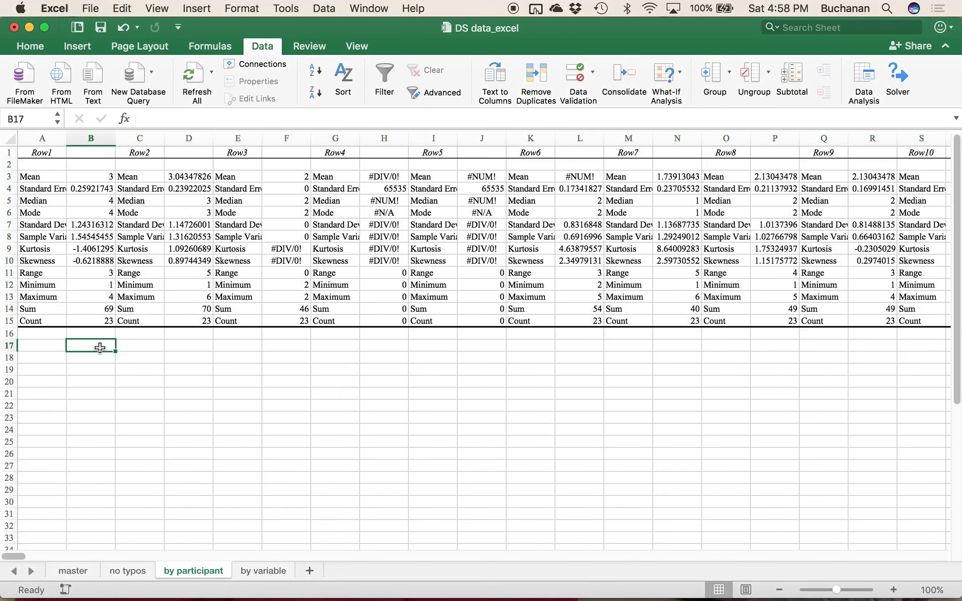
Step: Examine the no typos sheet for missing advising, gender and question entries, especially around rows 297 to 332
click(126, 571)
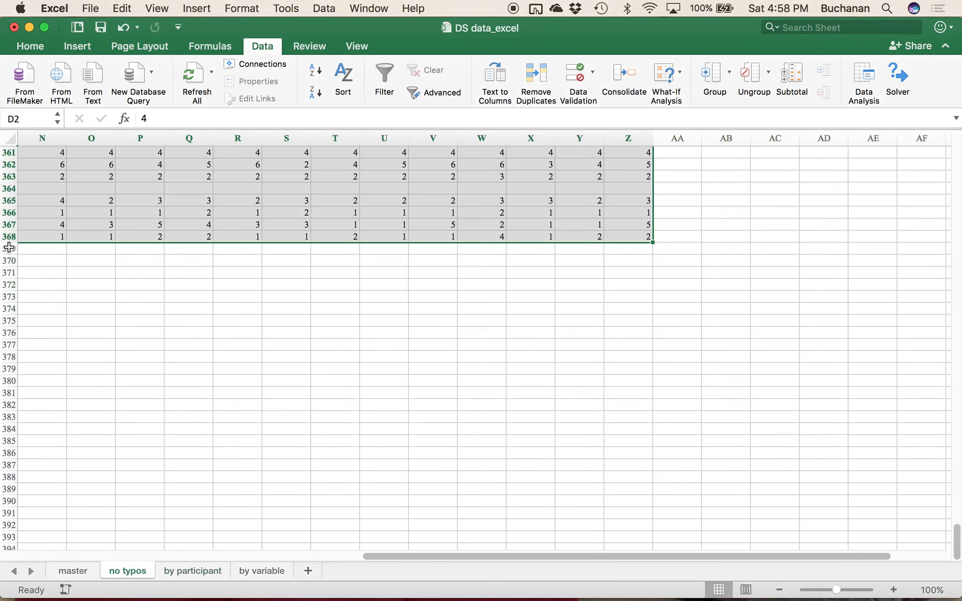
scroll(52, 231, up, 10)
scroll(51, 231, left, 5)
scroll(96, 245, up, 15)
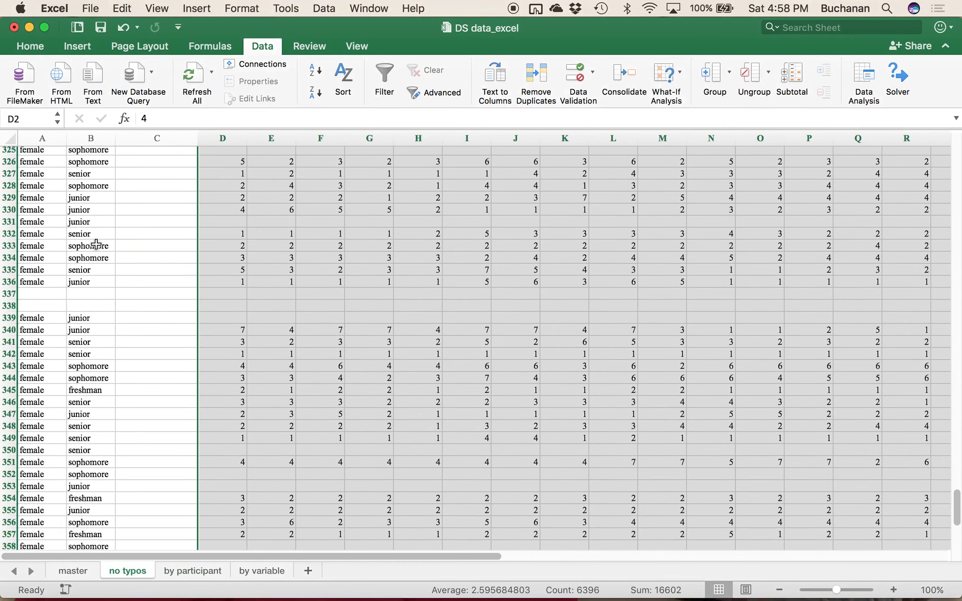
scroll(96, 244, down, 6)
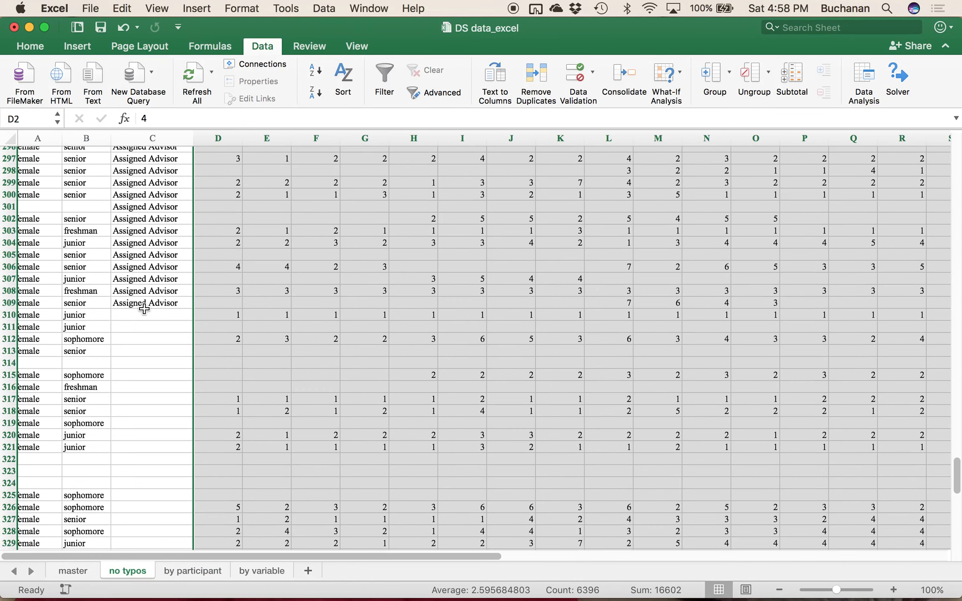
drag(143, 317, 144, 328)
drag(132, 442, 133, 441)
click(30, 363)
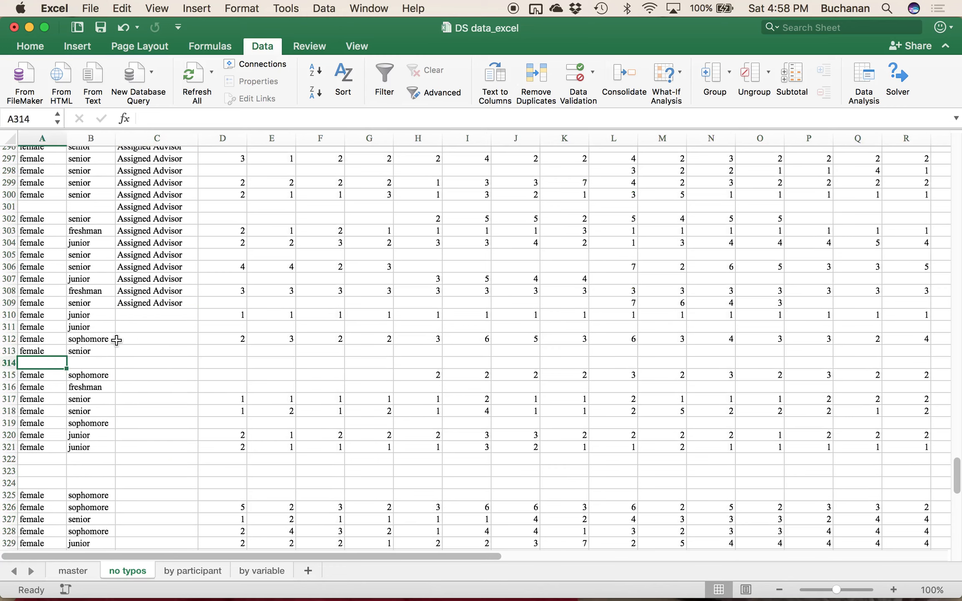
drag(136, 316, 129, 417)
click(139, 226)
scroll(250, 227, up, 4)
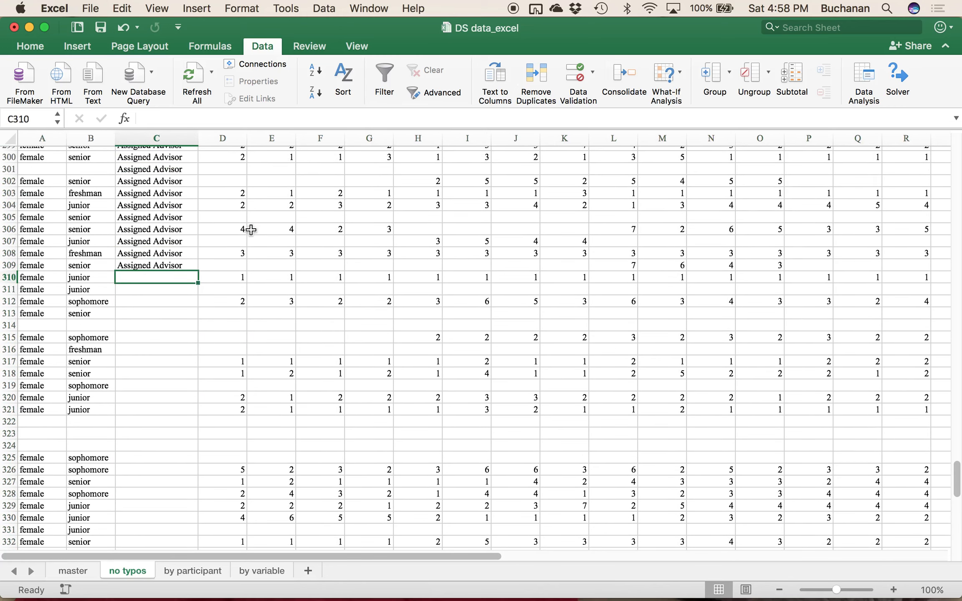
scroll(251, 230, up, 20)
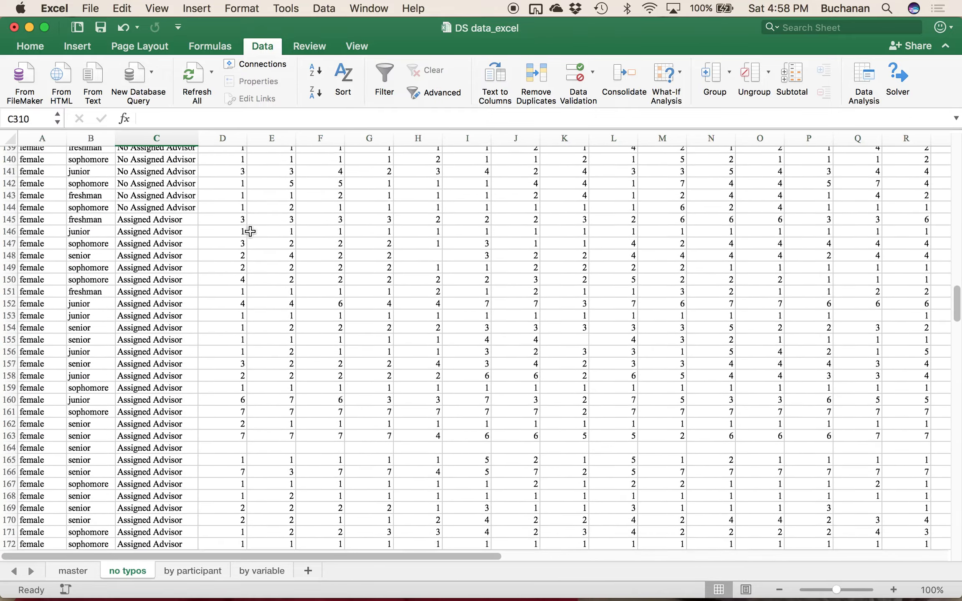
scroll(250, 231, up, 9)
click(238, 218)
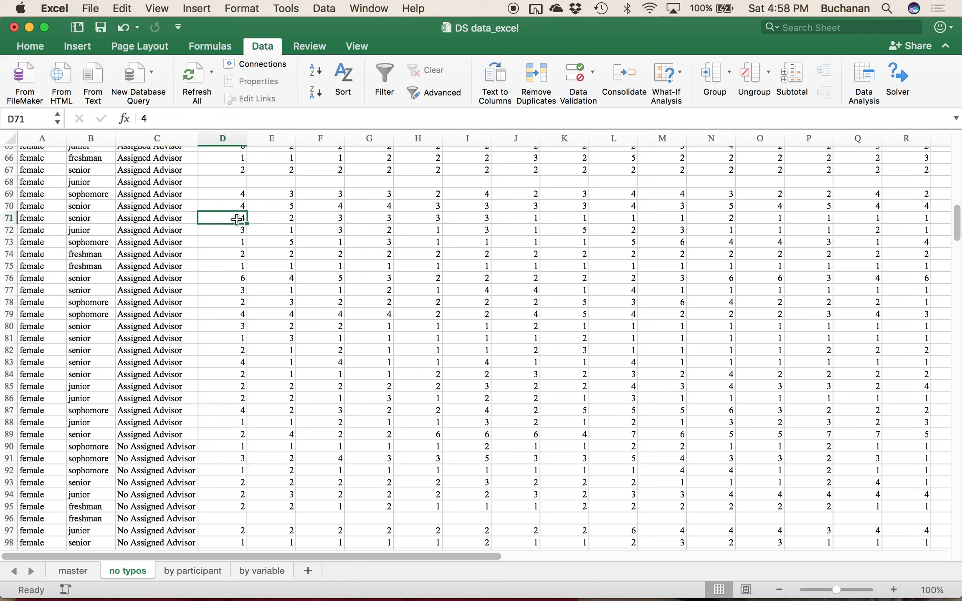
Step: In B16 of the by participant sheet, calculate the first participant's percentage of answered questions with =B15/23*100
click(215, 572)
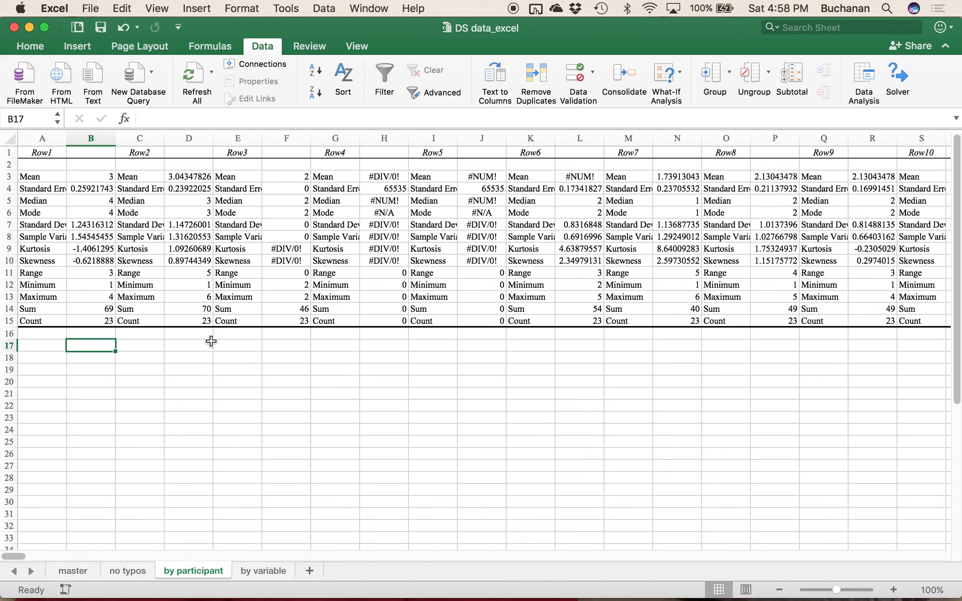
click(9, 321)
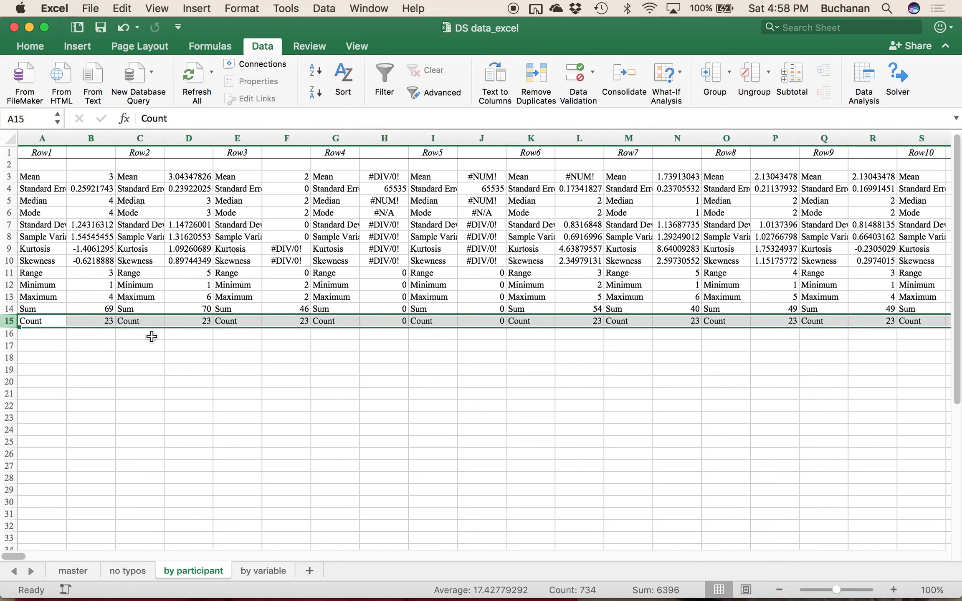
click(75, 332)
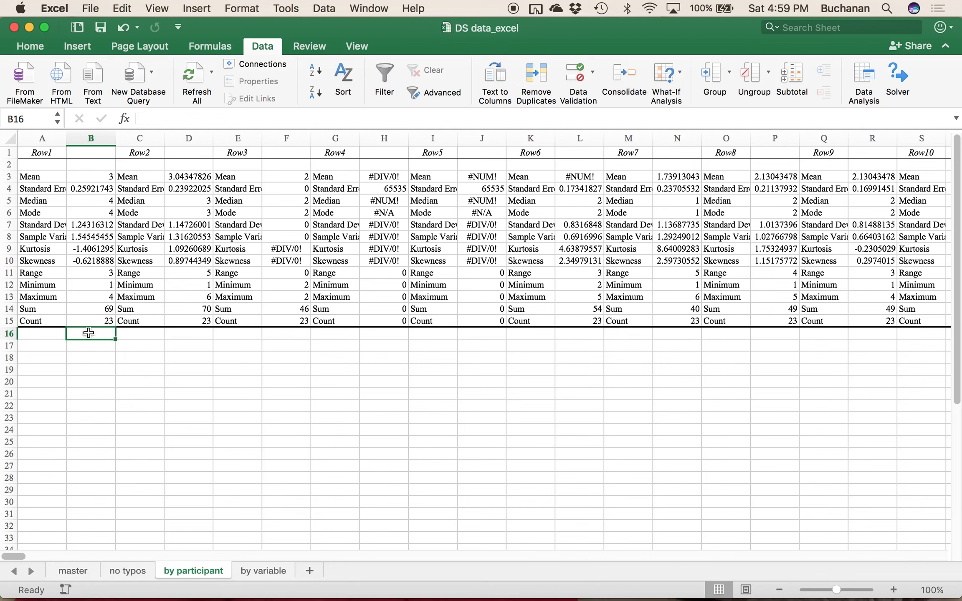
key(Up)
click(89, 333)
text(=)
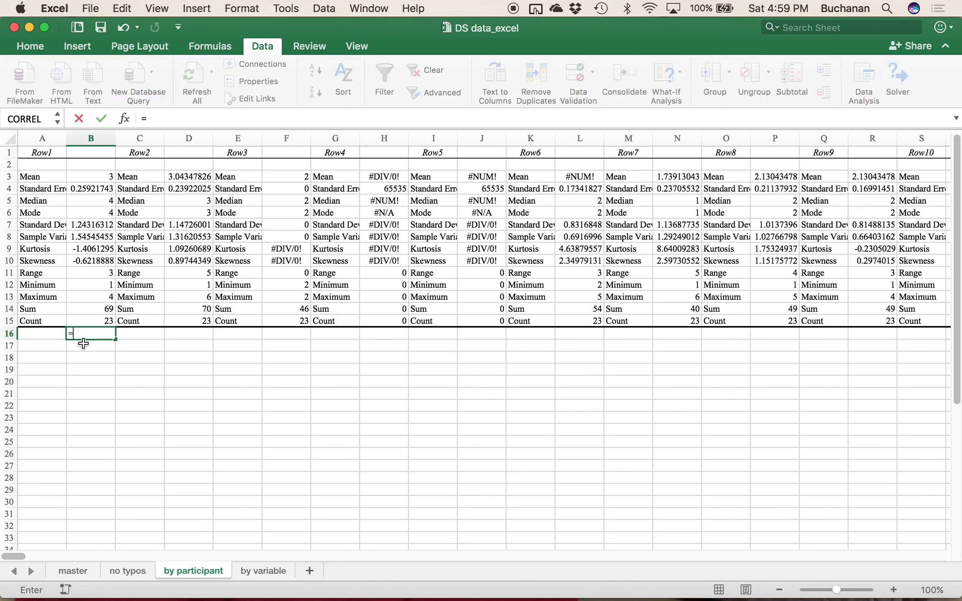
click(87, 320)
text(/)
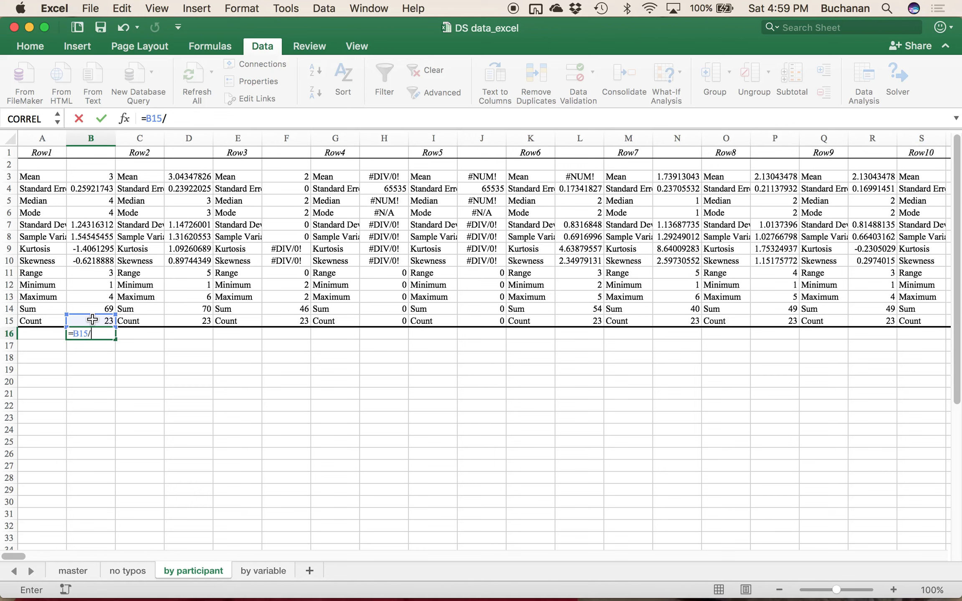
text(23*100)
key(Return)
Step: Copy the percentage formula from B16 into D16, F16 and H16 for the next three participants
click(91, 333)
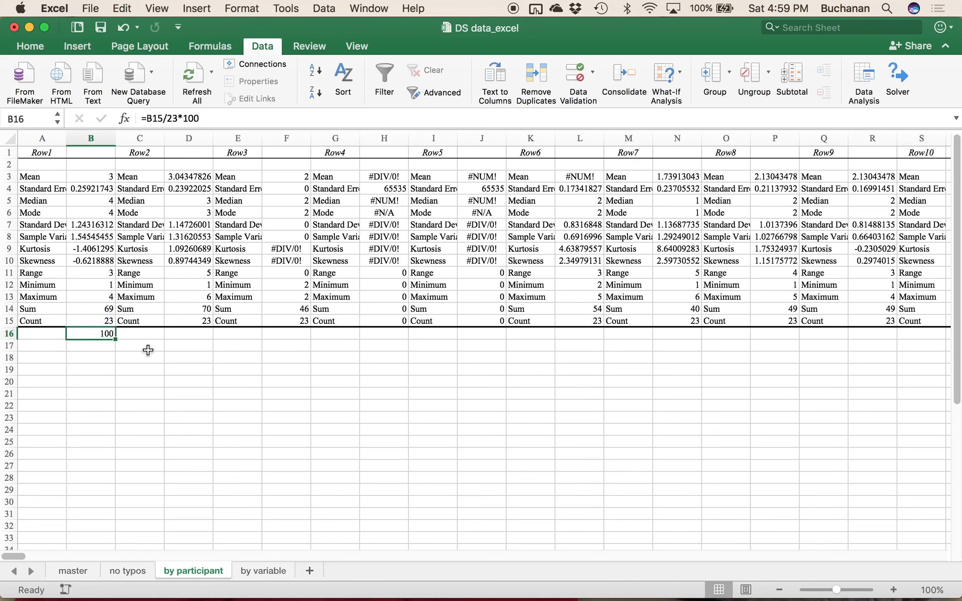
key(super+c)
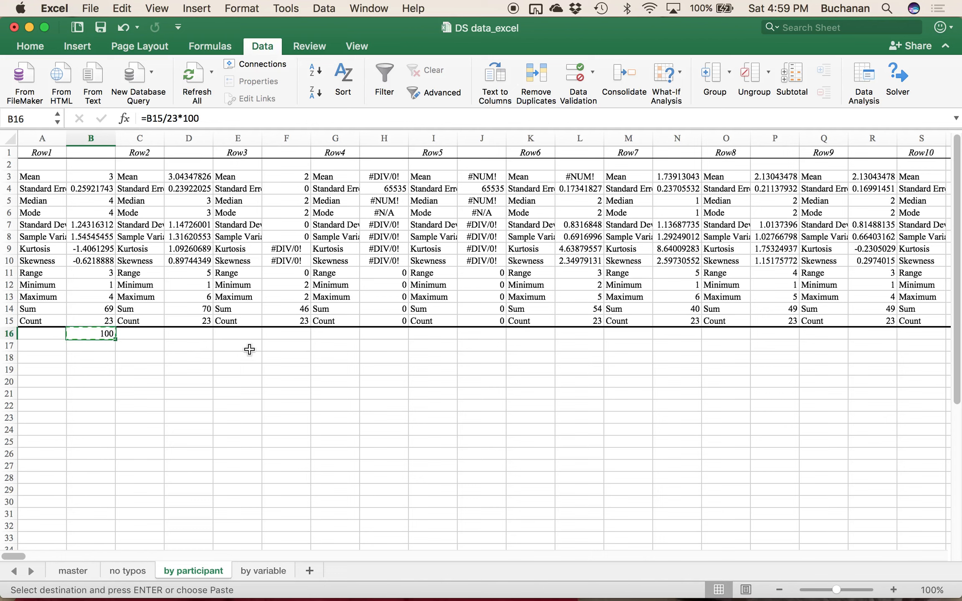
click(190, 336)
key(super+v)
click(297, 334)
key(super+v)
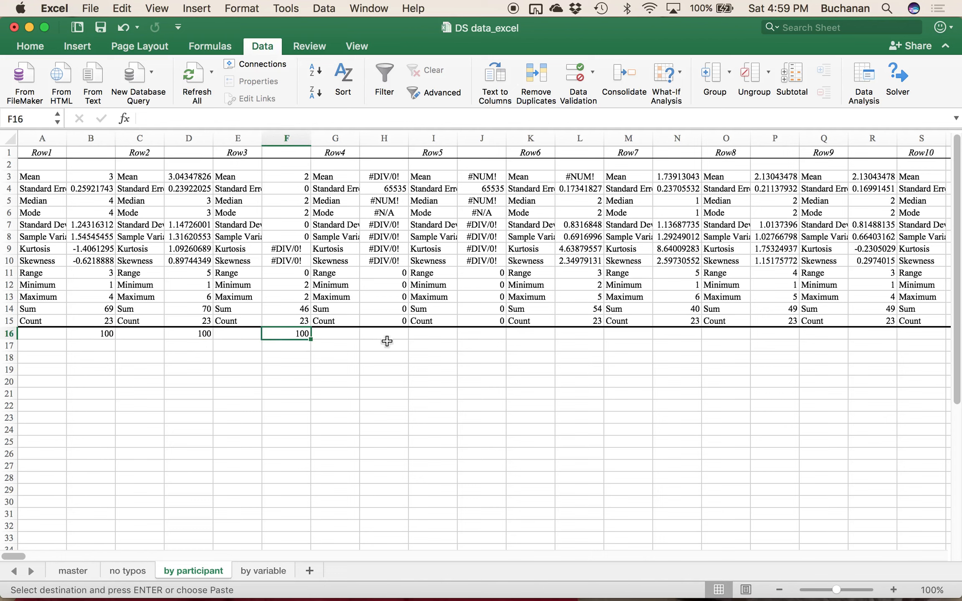
click(390, 334)
key(super+v)
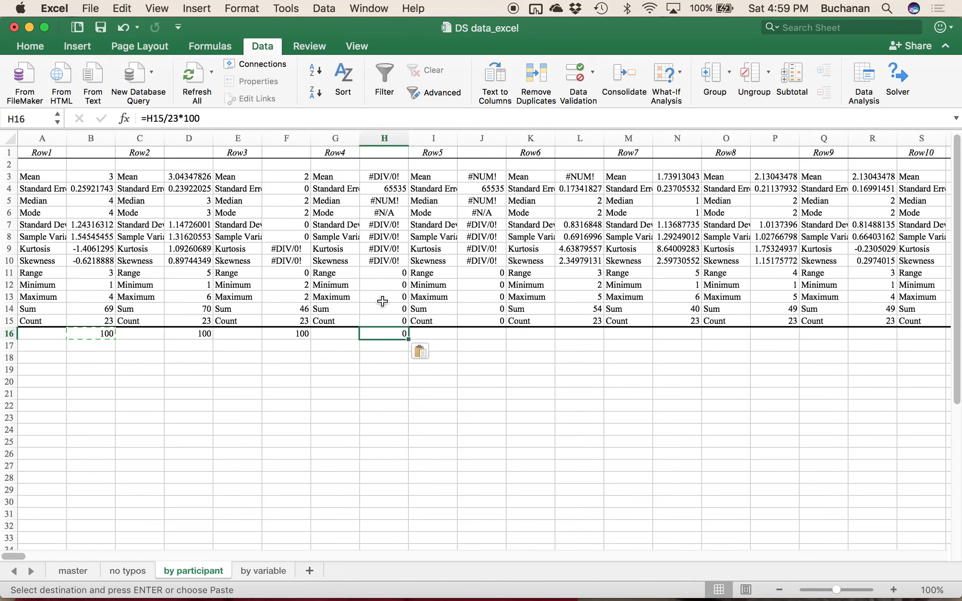
Step: Copy the percentage formula from B16 into J16 and L16 of the by participant sheet for the fifth and sixth participants
click(509, 334)
click(489, 334)
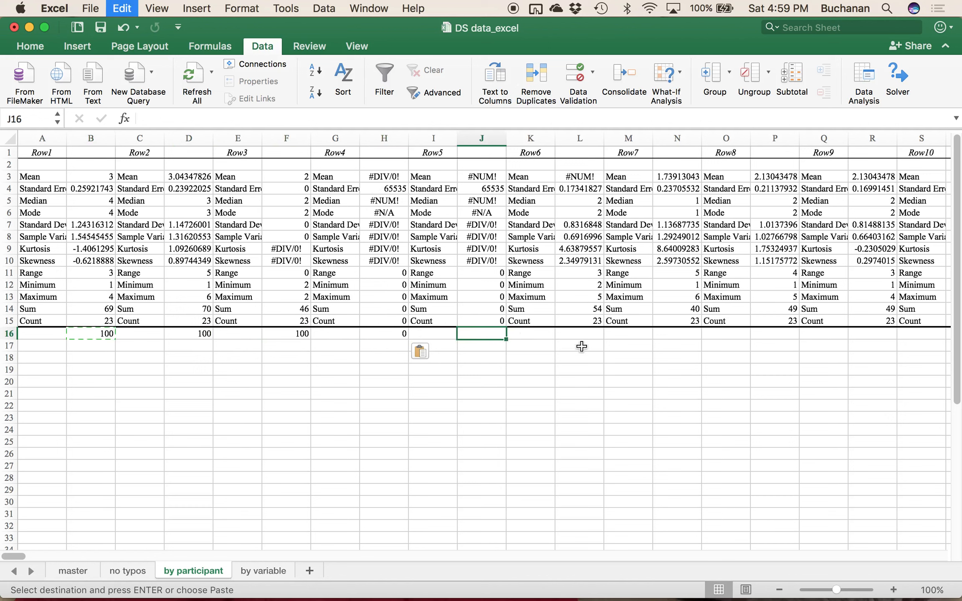
key(super+v)
click(580, 337)
key(super+v)
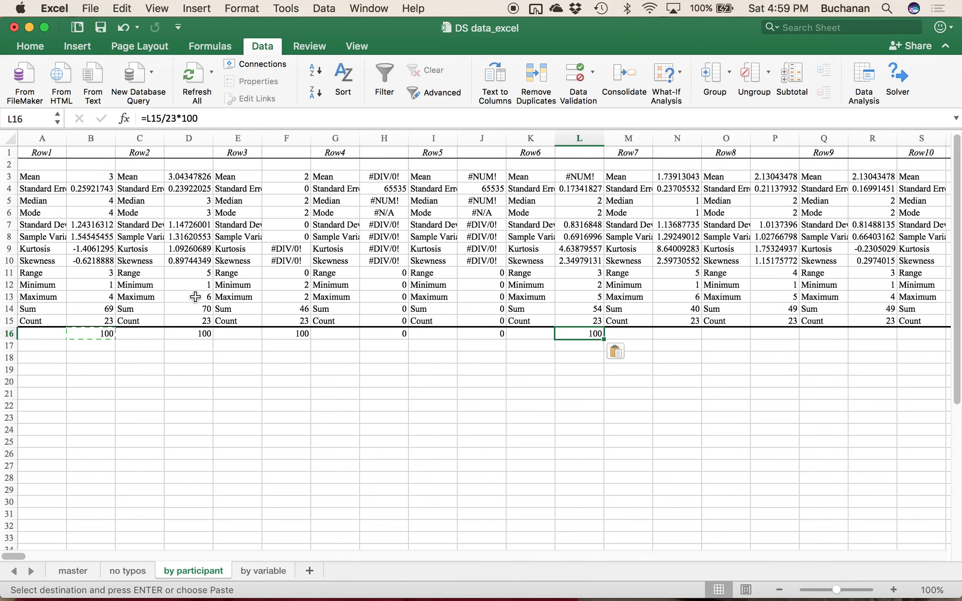
click(99, 335)
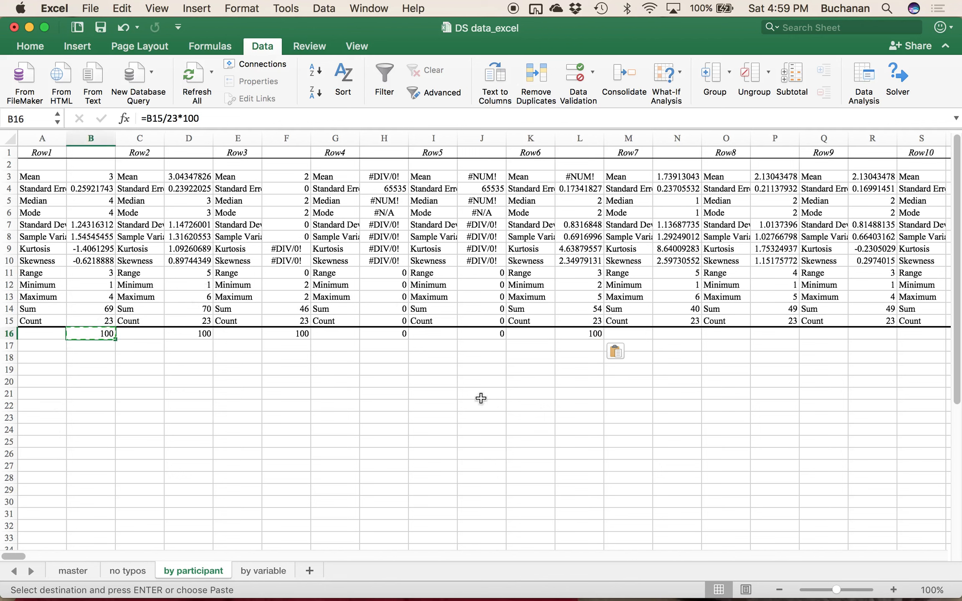
Step: Add a new sheet after the no typos sheet and name it no missing
click(142, 572)
scroll(91, 245, up, 15)
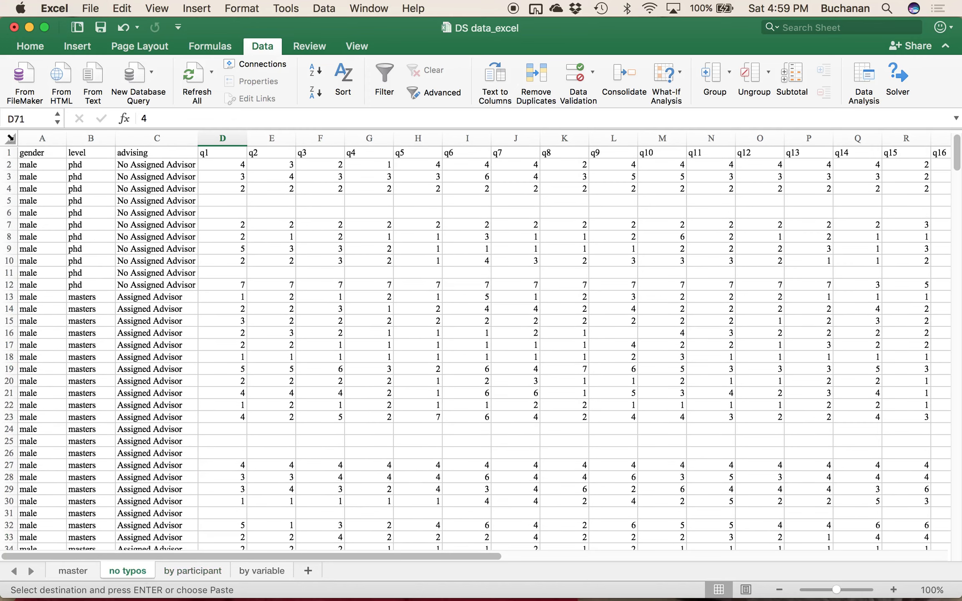
click(10, 138)
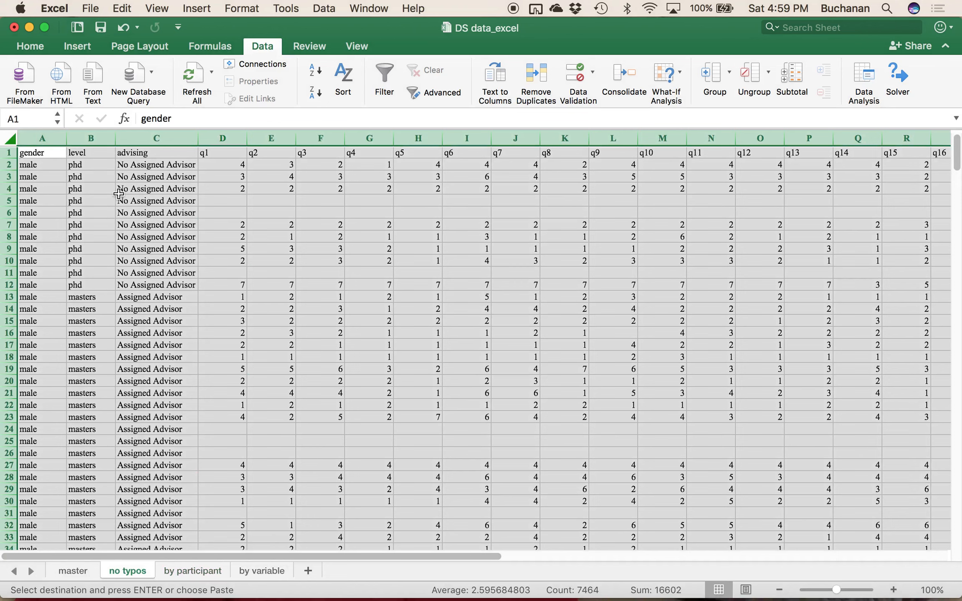
click(308, 571)
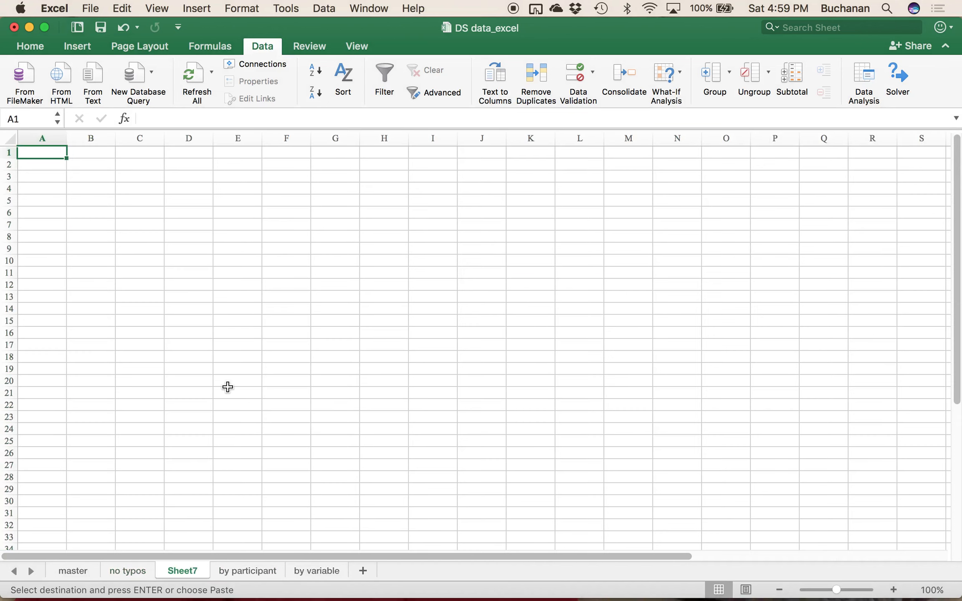
double_click(186, 571)
text(no missing)
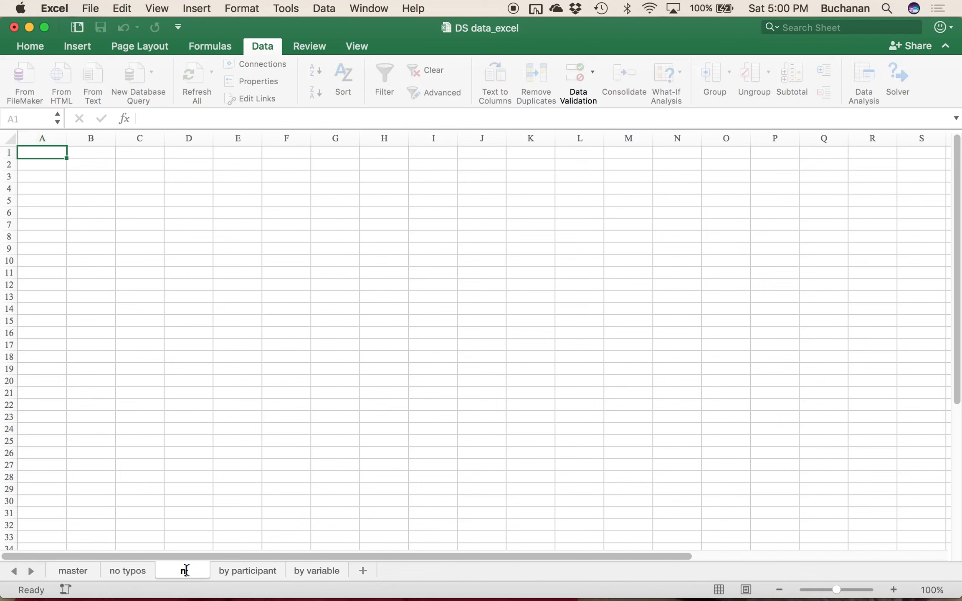
key(Return)
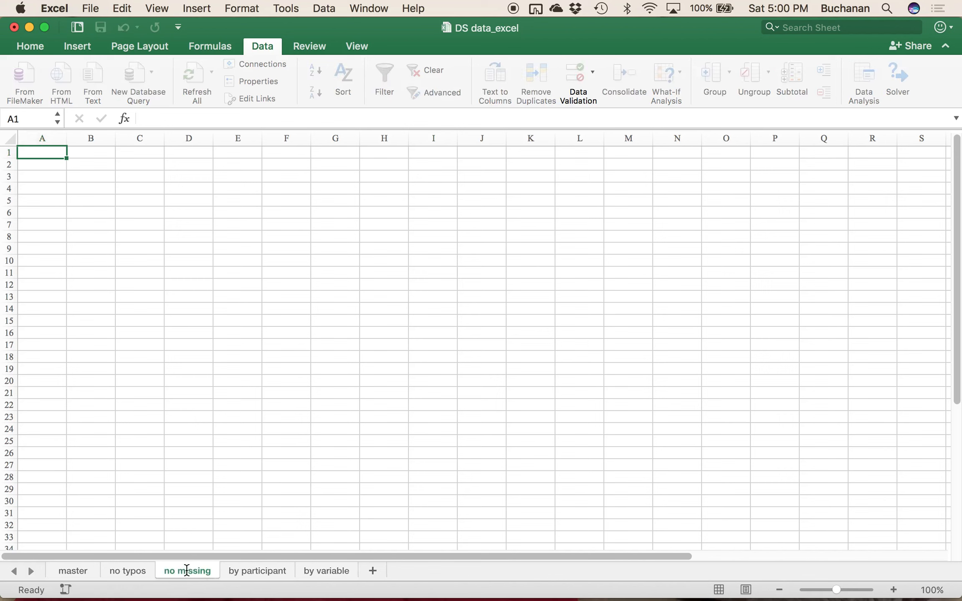
Step: Copy all the data from the no typos sheet into the no missing sheet
click(128, 571)
key(super+c)
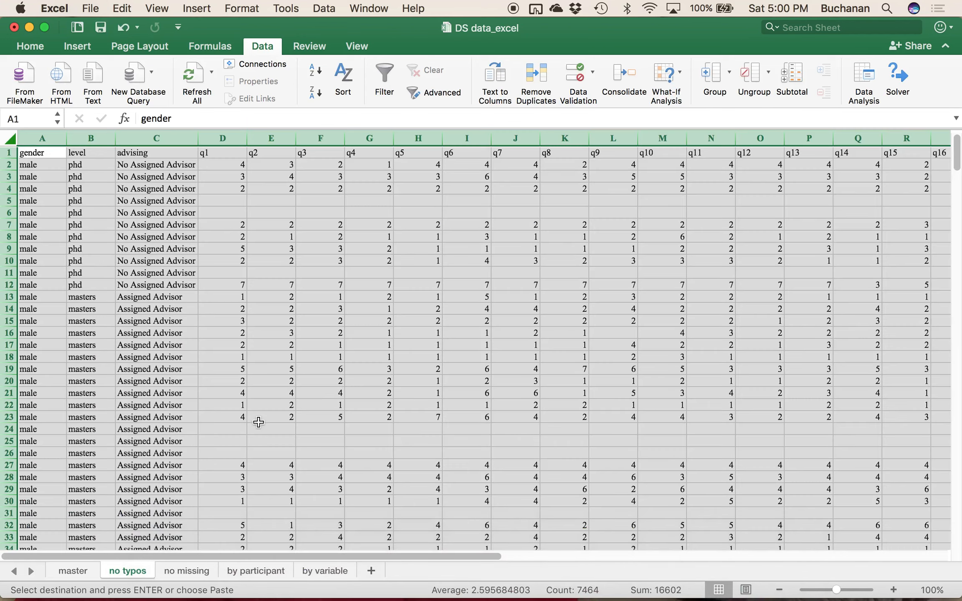
click(184, 571)
key(super+v)
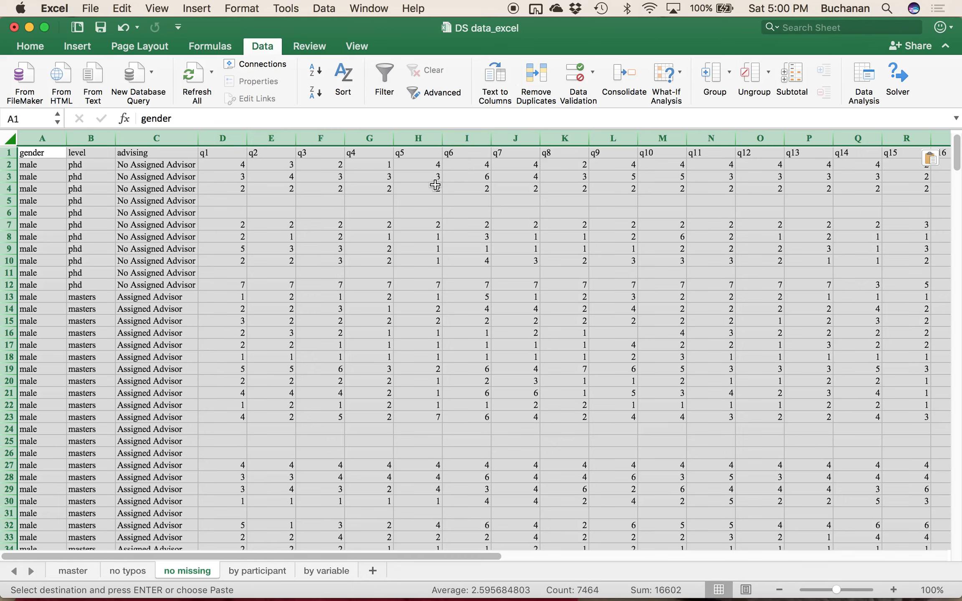
Step: Add the header percent valid in AA1 and widen column AA slightly to fit it
scroll(435, 185, right, 10)
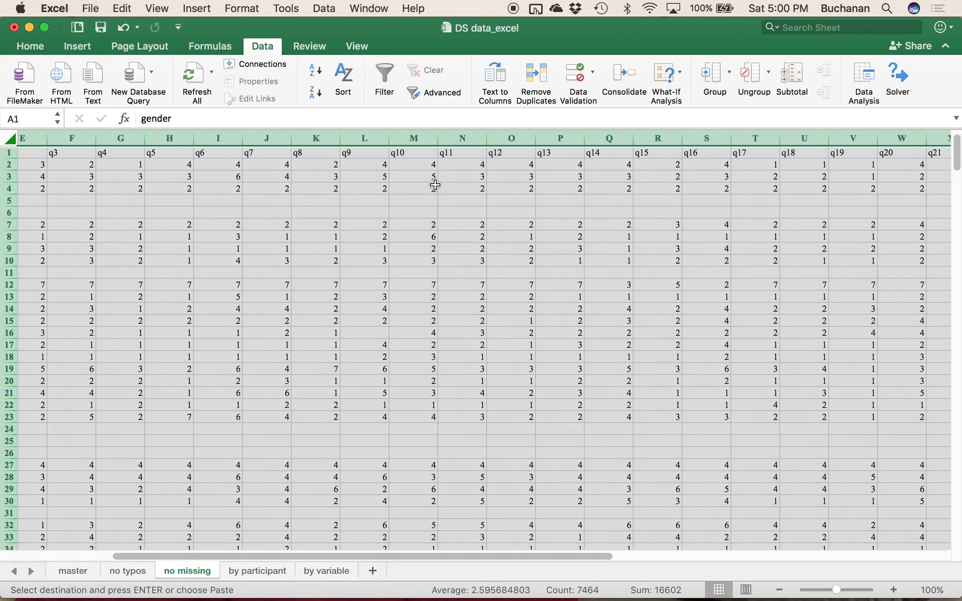
scroll(435, 185, right, 4)
click(652, 152)
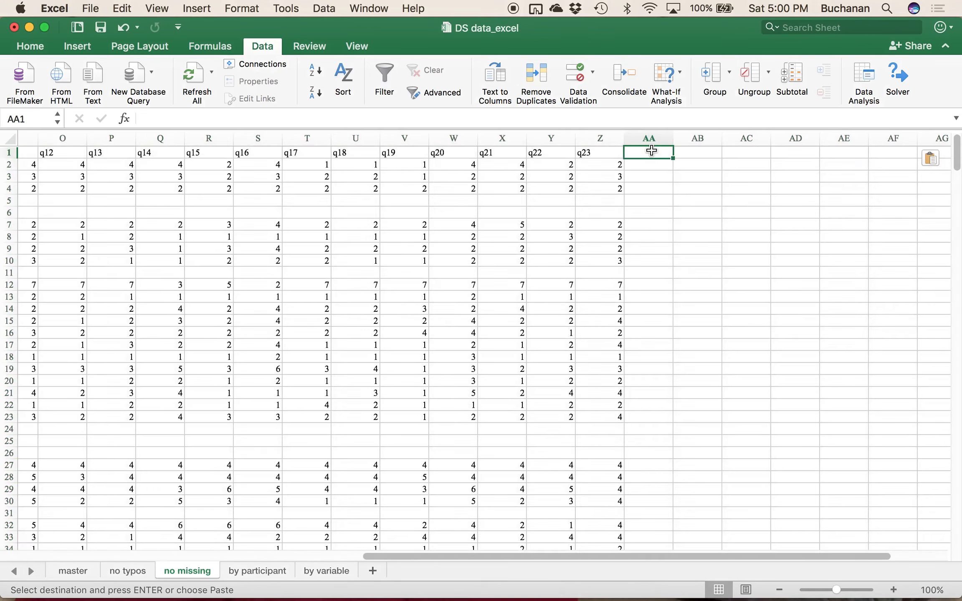
text(percent valid)
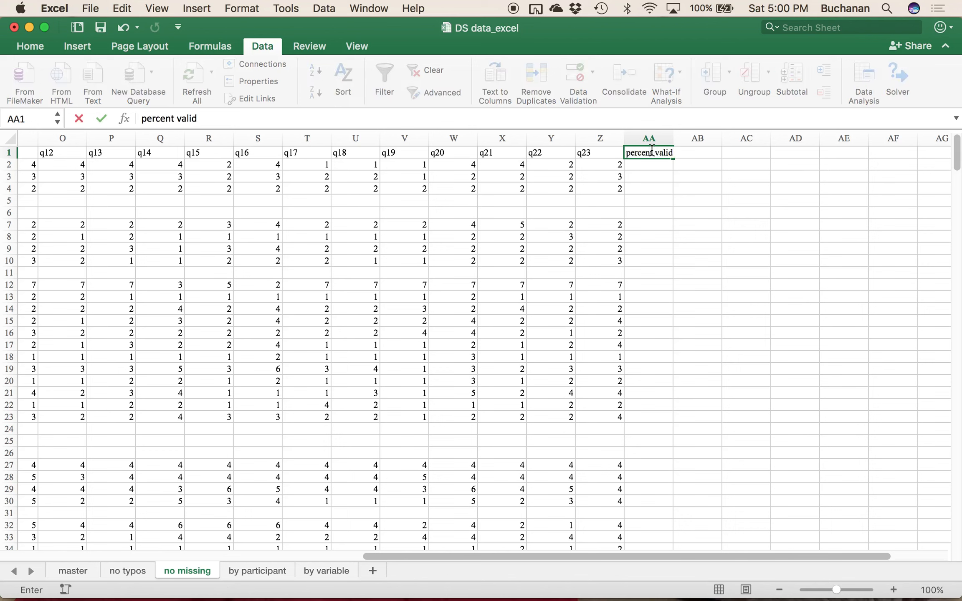
key(Return)
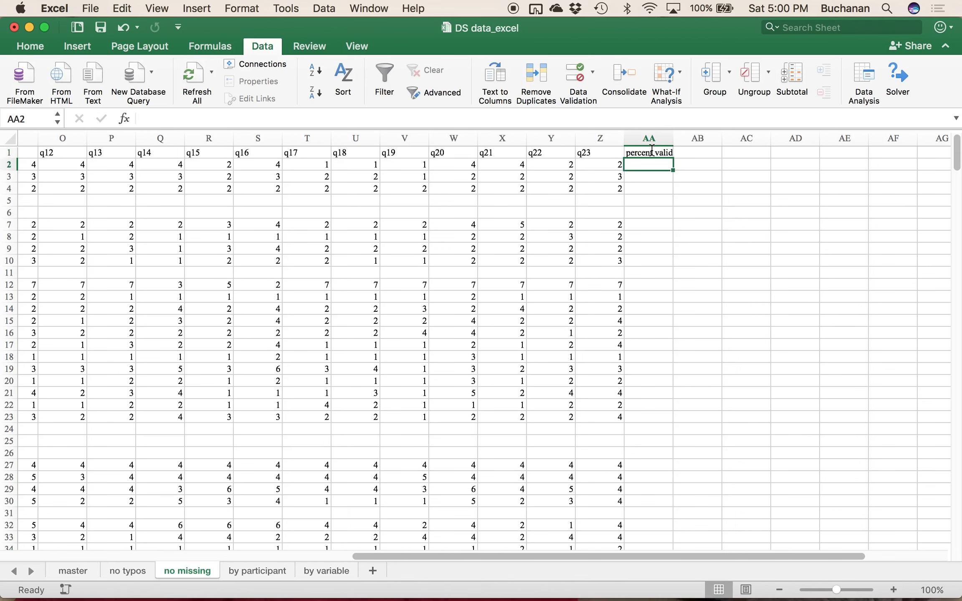
drag(674, 138, 677, 138)
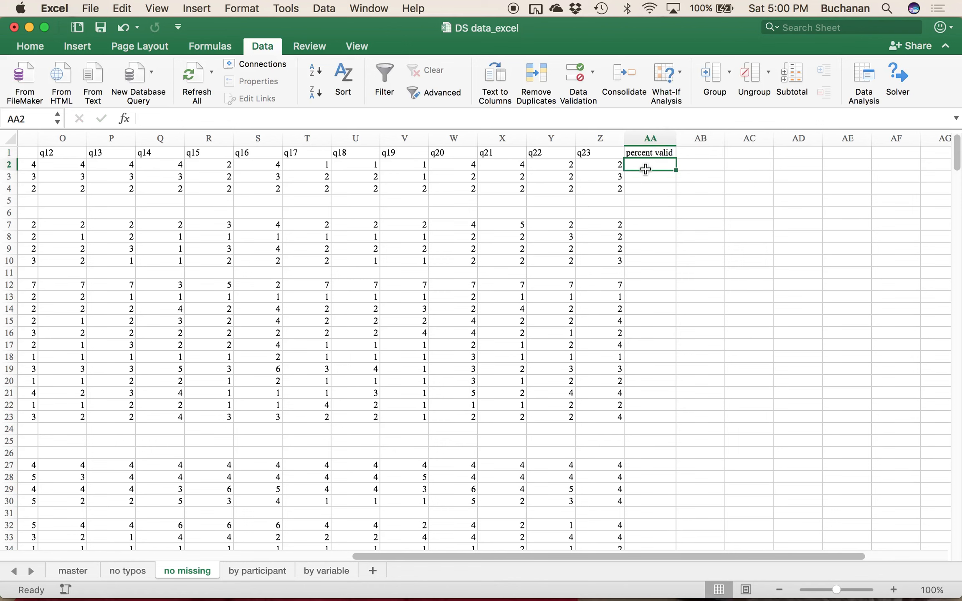
Step: In AA2, calculate the first participant's percentage of answered questions with =COUNTA(D2:Z2) / 23 * 100
drag(832, 593, 839, 590)
text(=cou)
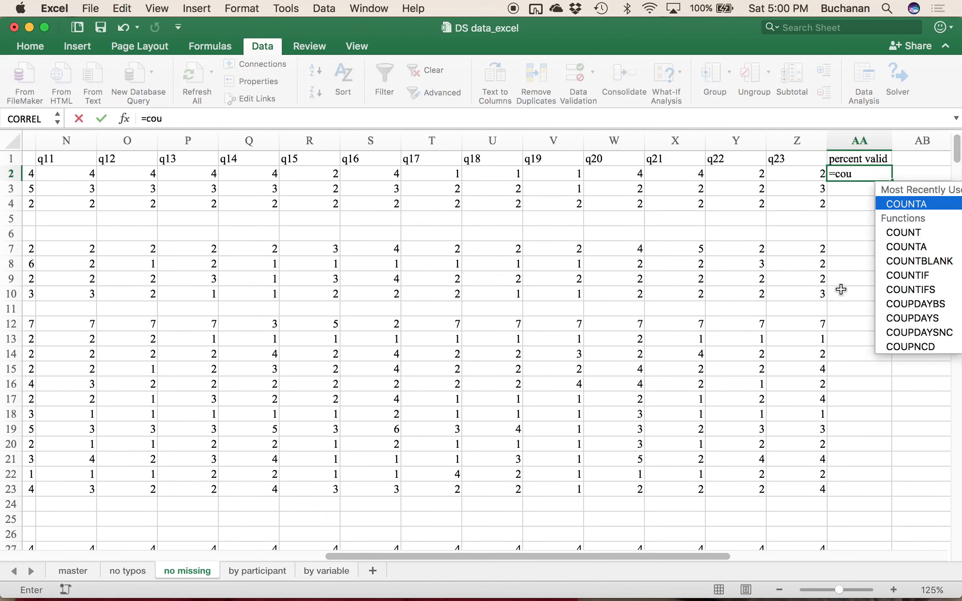
text(nta)
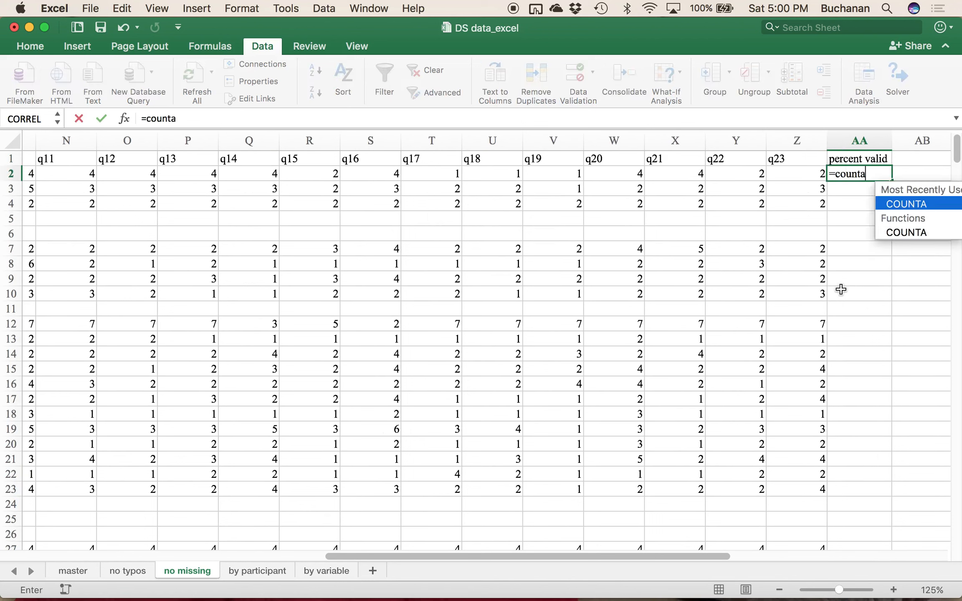
text(()
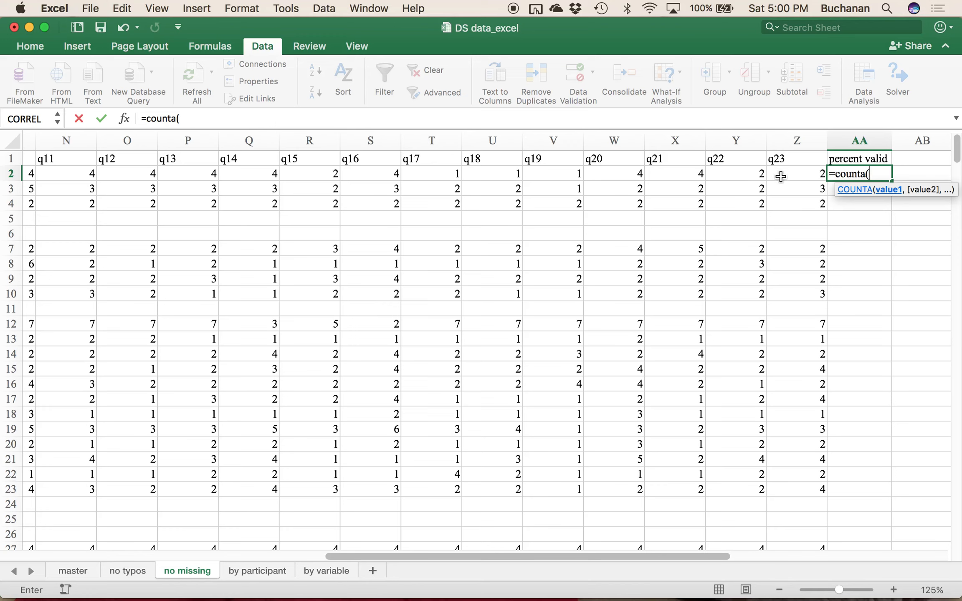
drag(788, 170, 2, 173)
scroll(168, 217, left, 10)
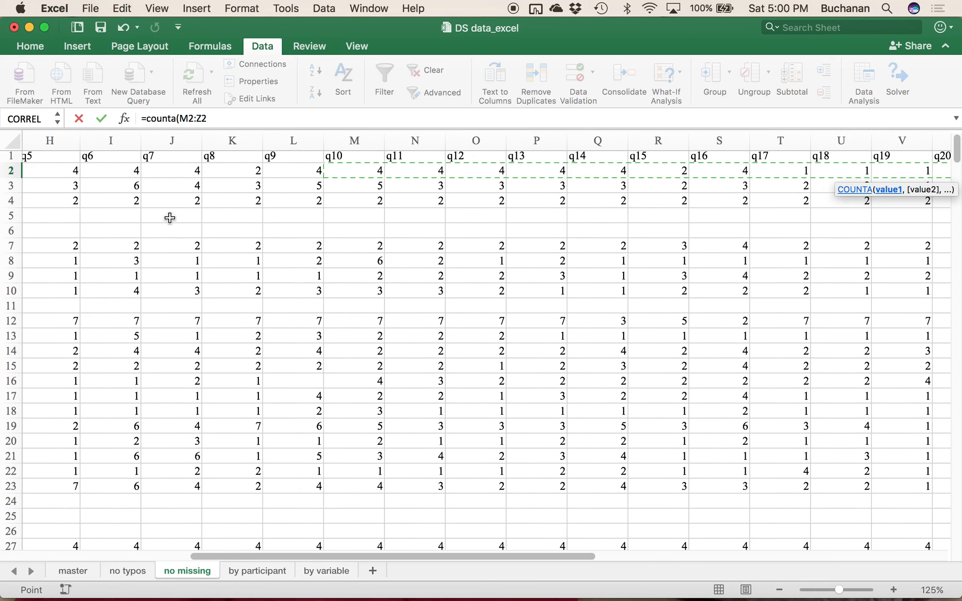
click(193, 119)
drag(325, 178, 263, 177)
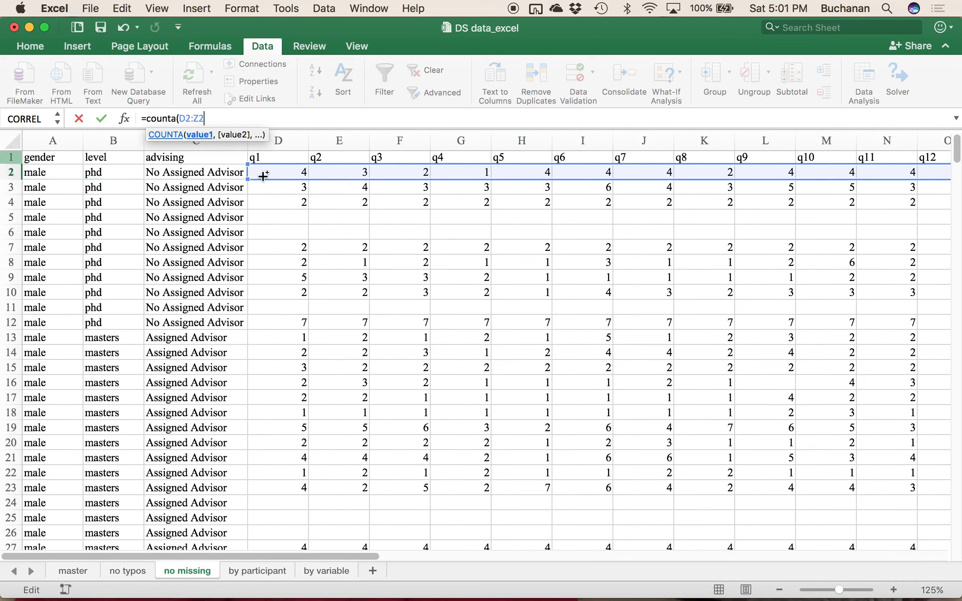
text())
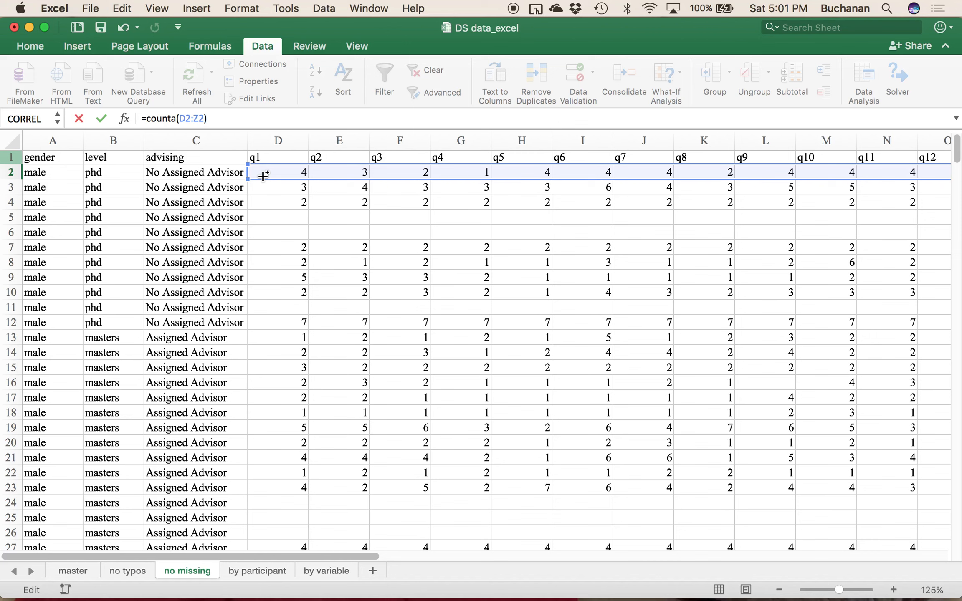
text(/ 23)
text(* 100)
key(Return)
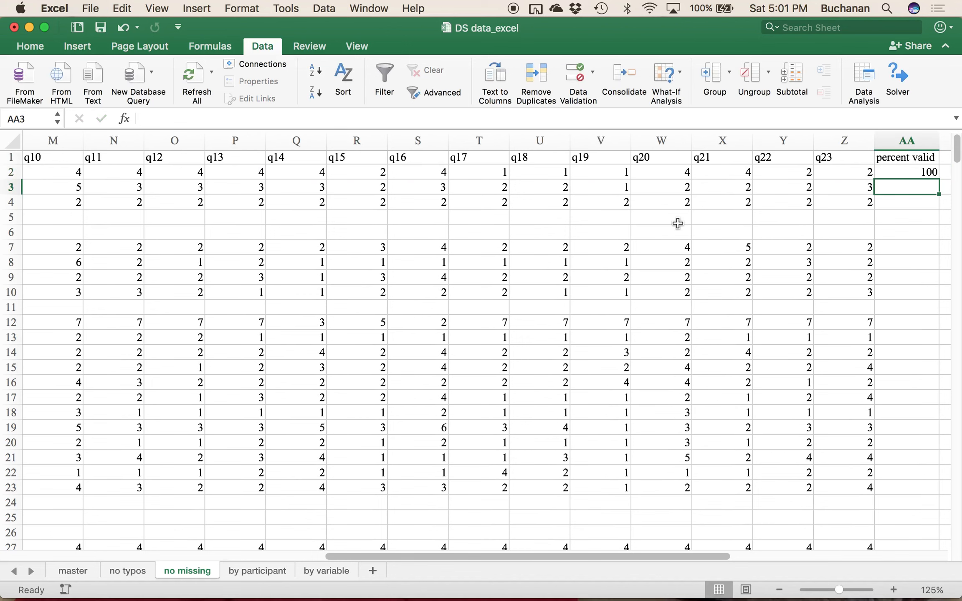
Step: Fill the percent valid formula from AA2 down to the last participant in row 368
scroll(869, 169, right, 1)
click(870, 173)
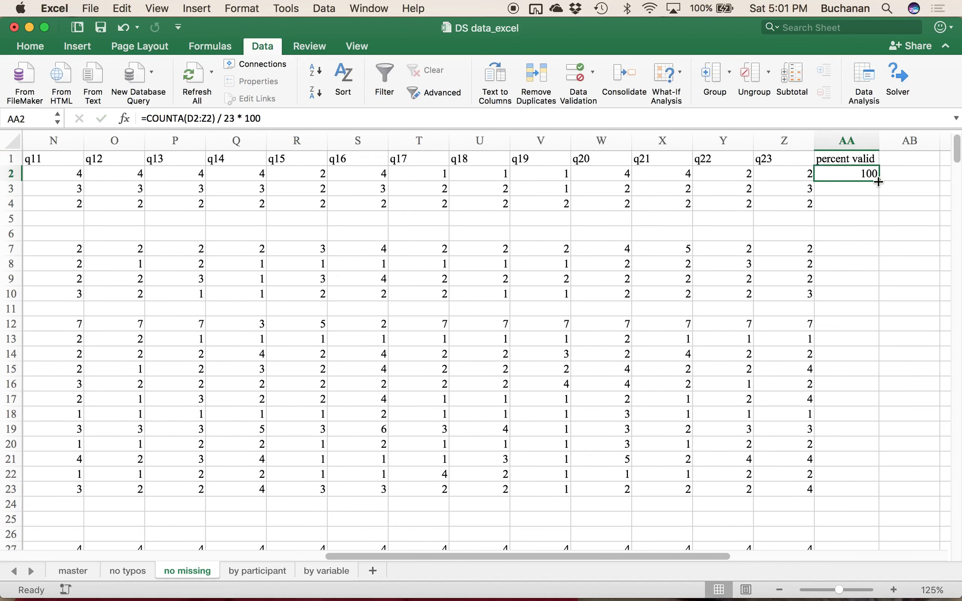
double_click(878, 182)
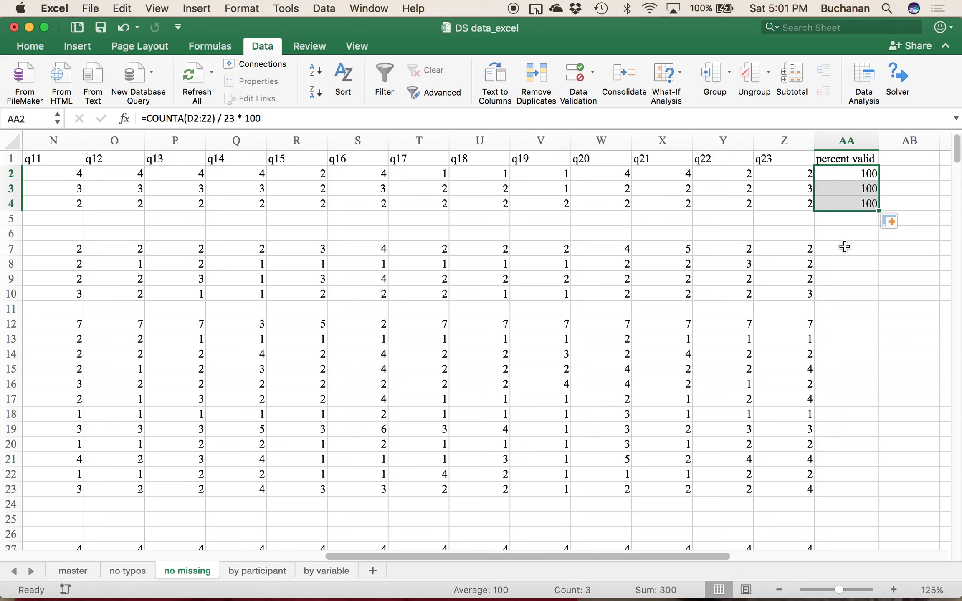
mouse_move(879, 212)
mouse_down()
mouse_move(857, 379)
mouse_move(875, 276)
mouse_move(860, 247)
mouse_move(865, 209)
mouse_move(875, 210)
mouse_up()
drag(879, 209, 833, 449)
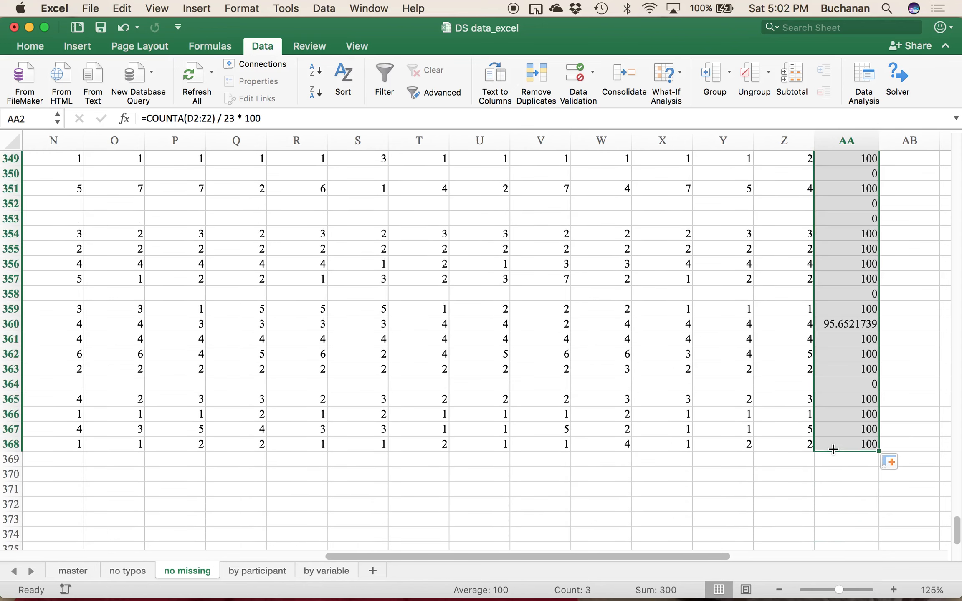
Step: Review the filled percentages in column AA and the cell range used by the formula in AA2
scroll(830, 369, up, 15)
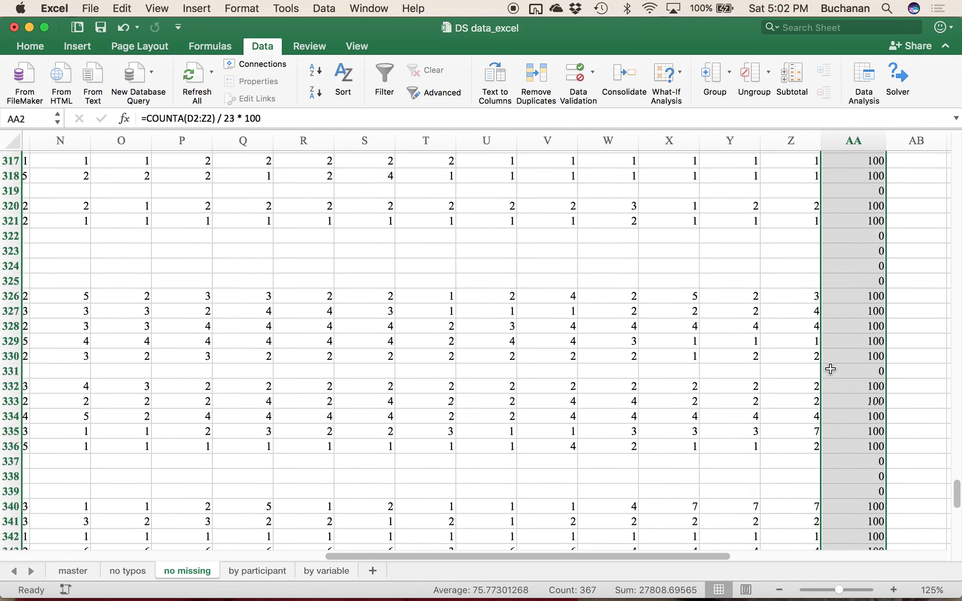
scroll(830, 369, up, 20)
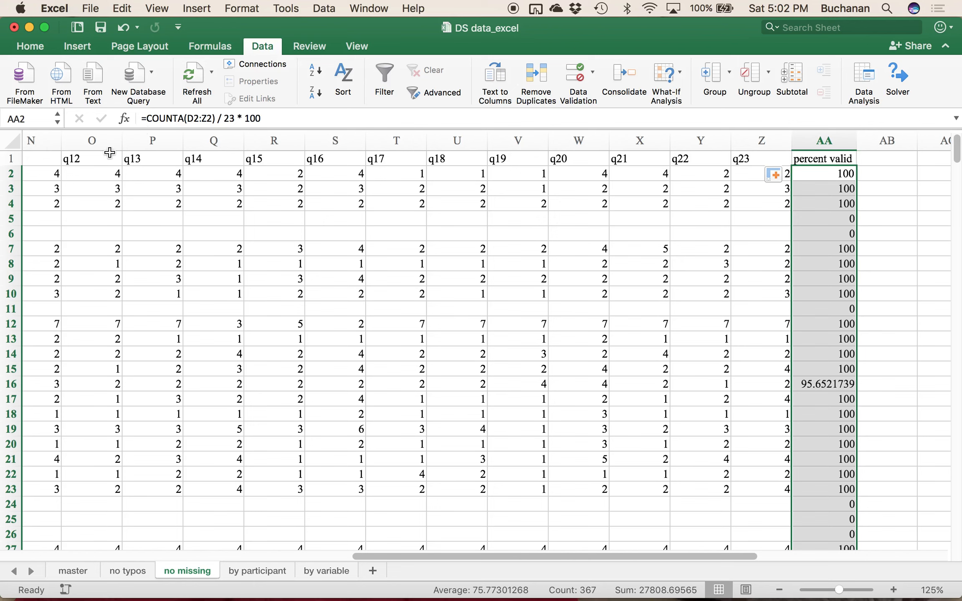
click(150, 121)
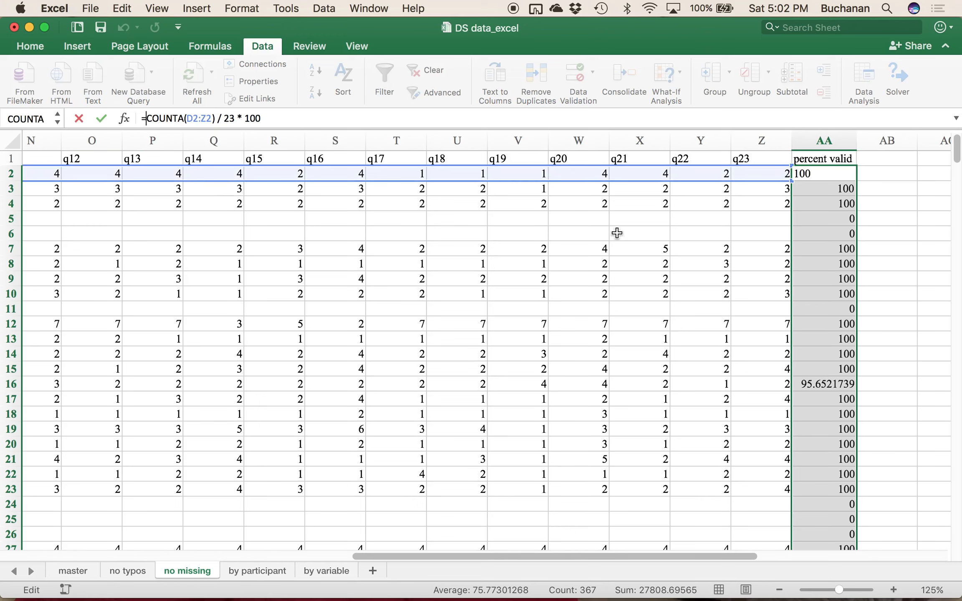
key(Return)
click(817, 174)
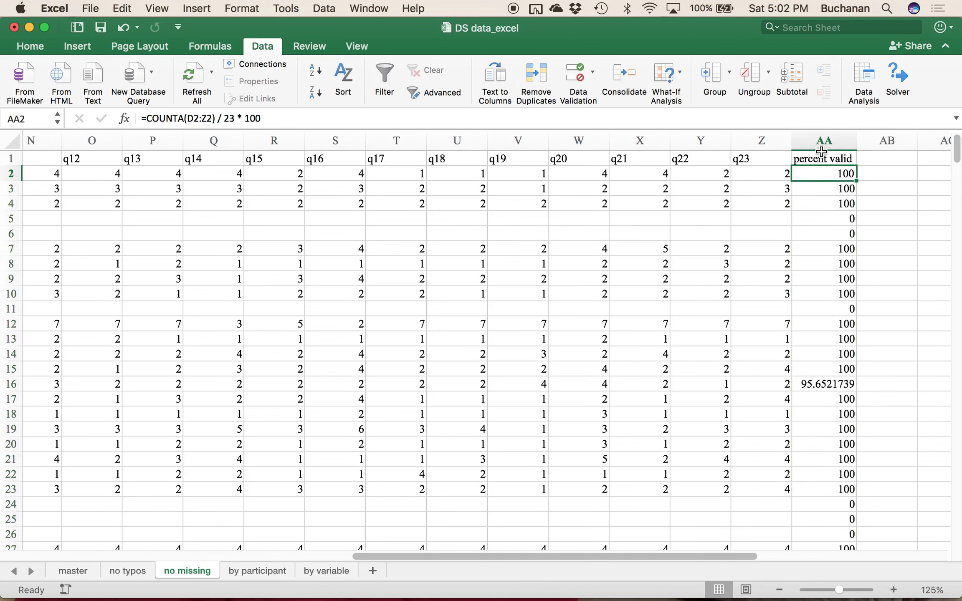
Step: Sort the no missing data by percent valid in ascending order and check the sorted rows across all columns
click(817, 139)
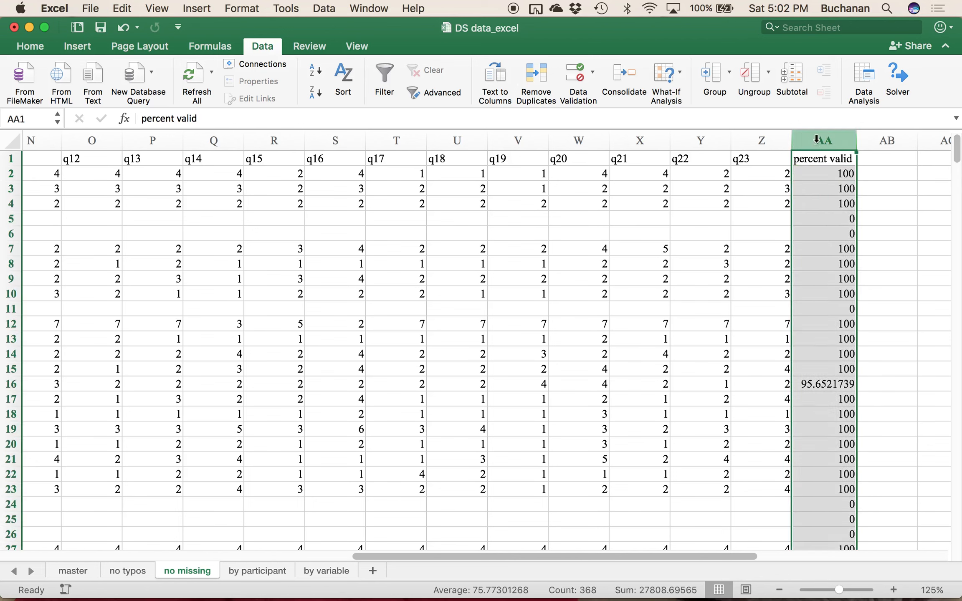
click(820, 160)
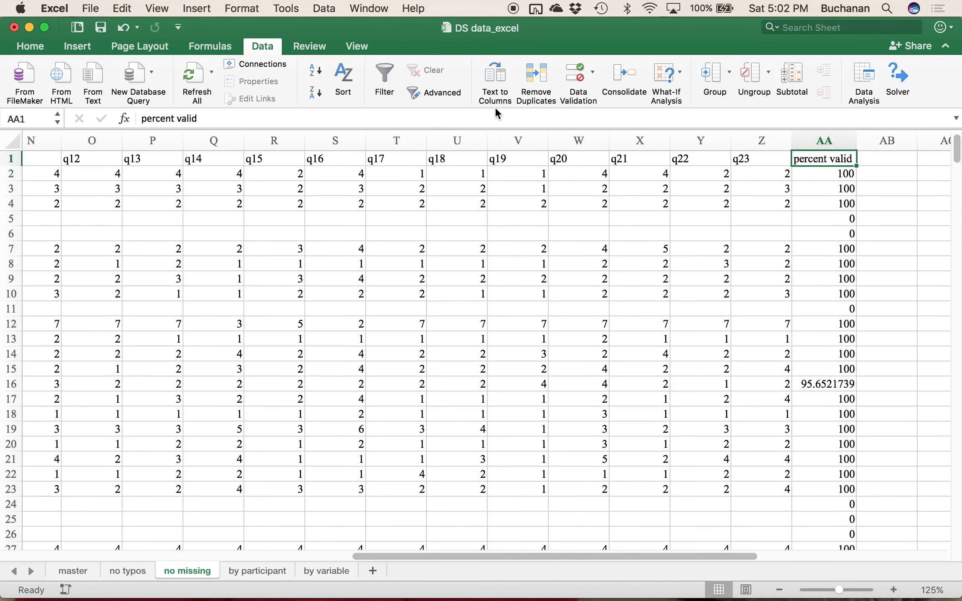
click(316, 72)
scroll(486, 229, left, 15)
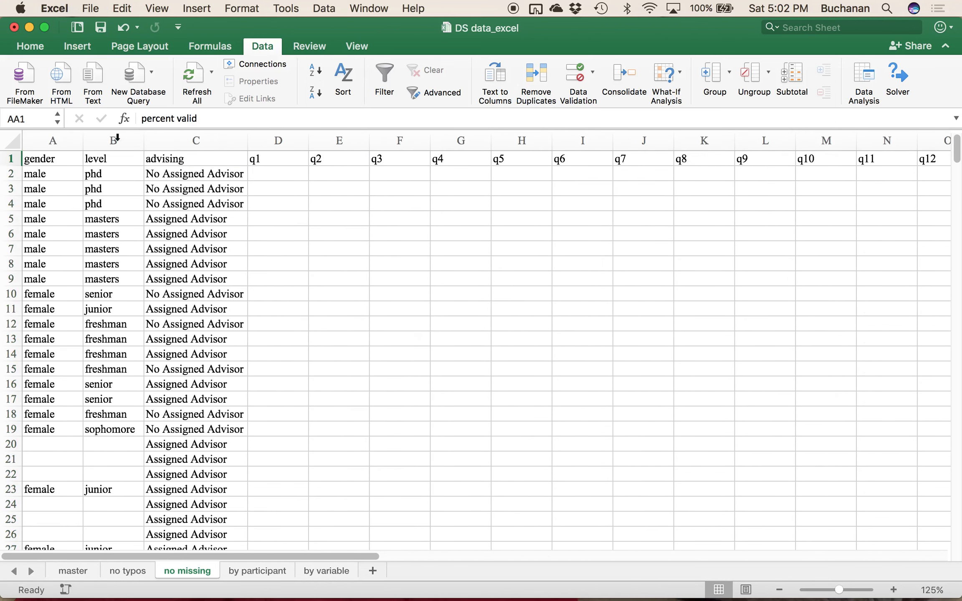
scroll(349, 246, right, 3)
scroll(349, 246, right, 12)
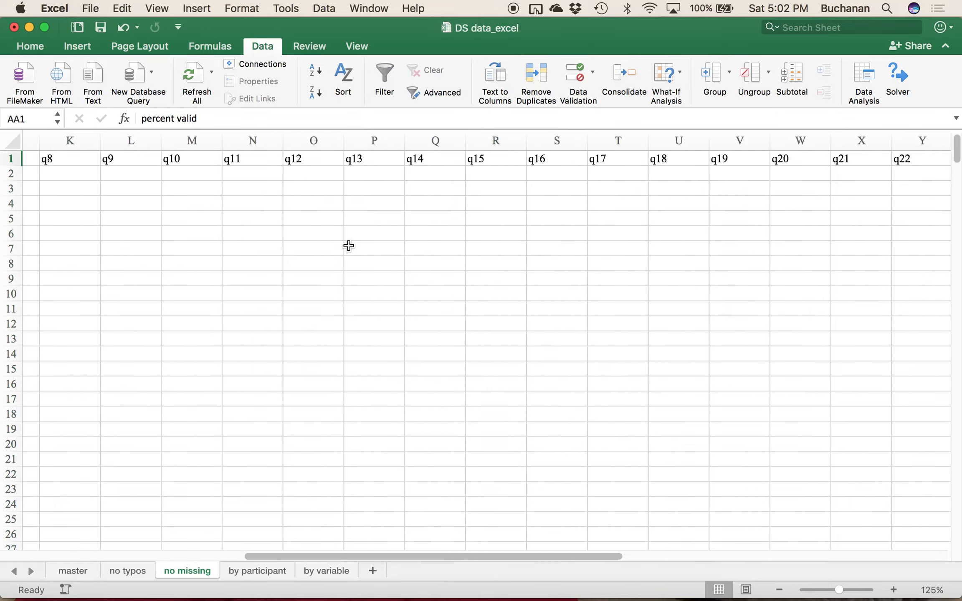
scroll(675, 219, down, 5)
scroll(675, 218, down, 20)
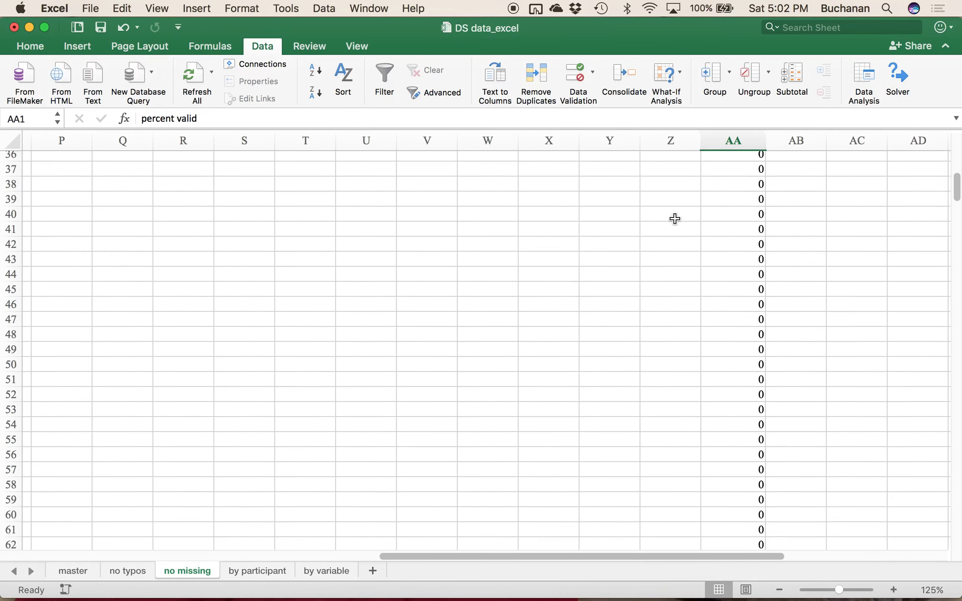
scroll(675, 219, up, 20)
scroll(675, 218, up, 10)
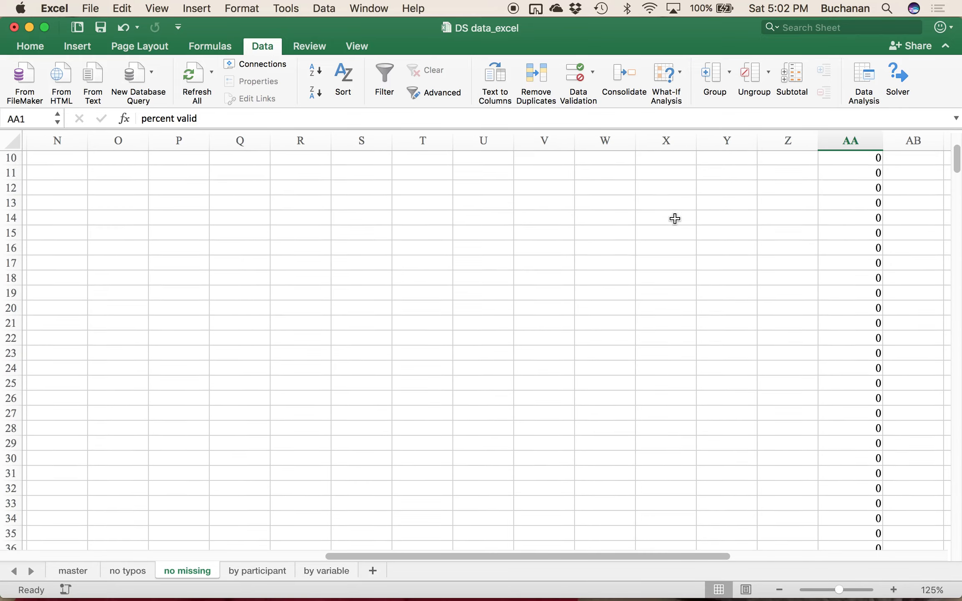
Step: Examine the sorted participants' rows to compare their blank answers with the percent valid values in column AA
scroll(675, 218, left, 12)
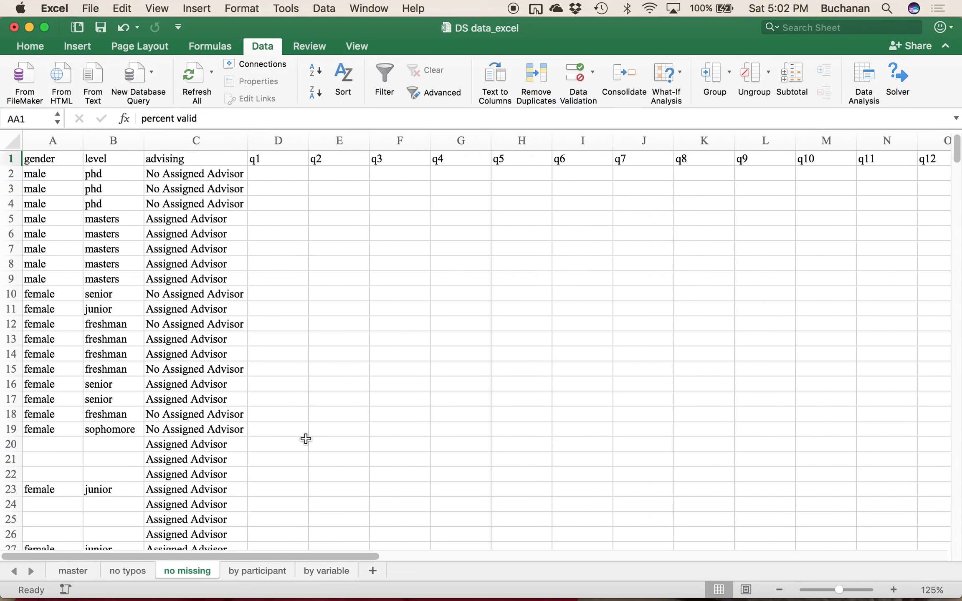
scroll(306, 439, down, 12)
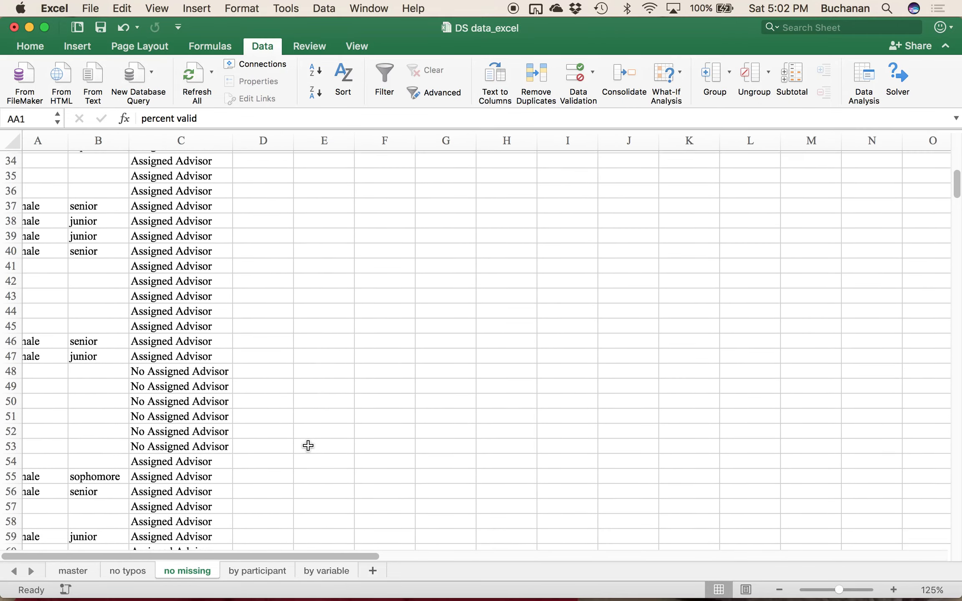
scroll(308, 446, down, 12)
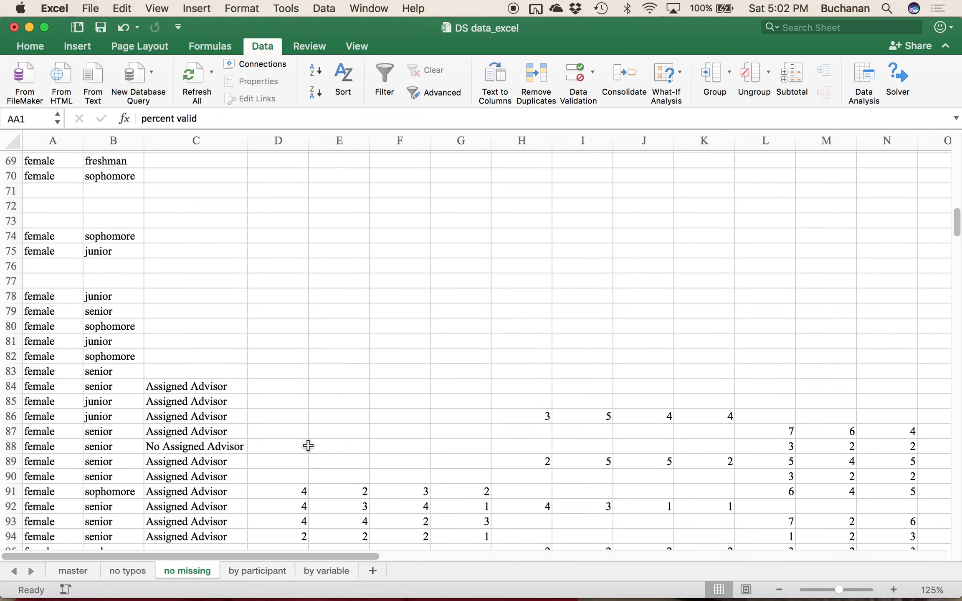
scroll(308, 446, right, 5)
scroll(683, 470, right, 3)
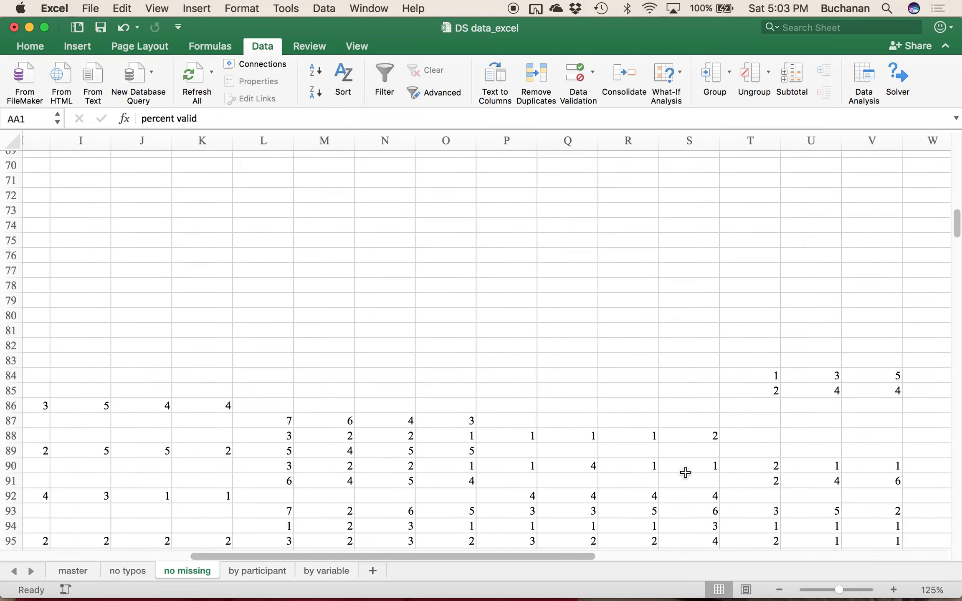
scroll(685, 473, right, 6)
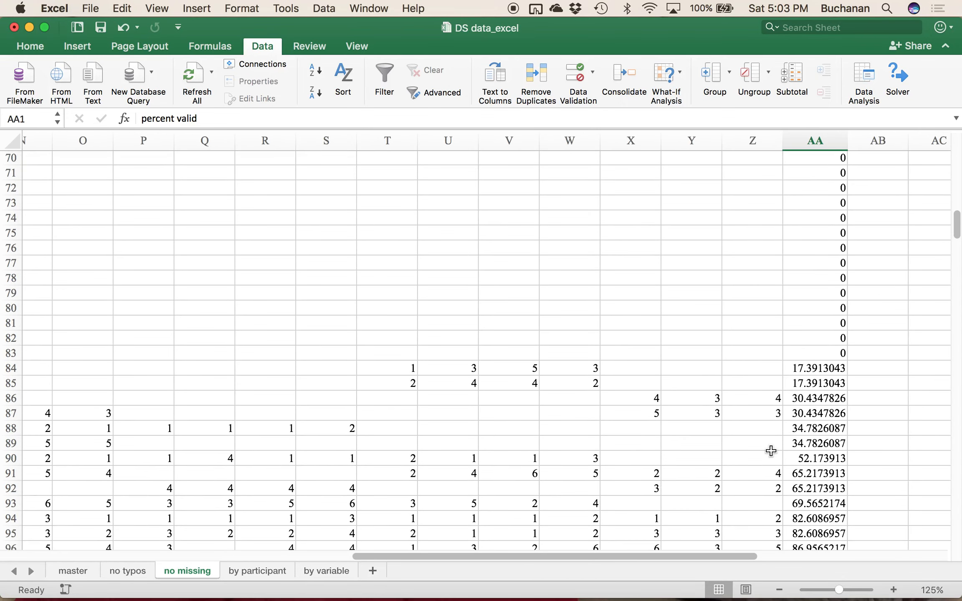
scroll(769, 414, down, 3)
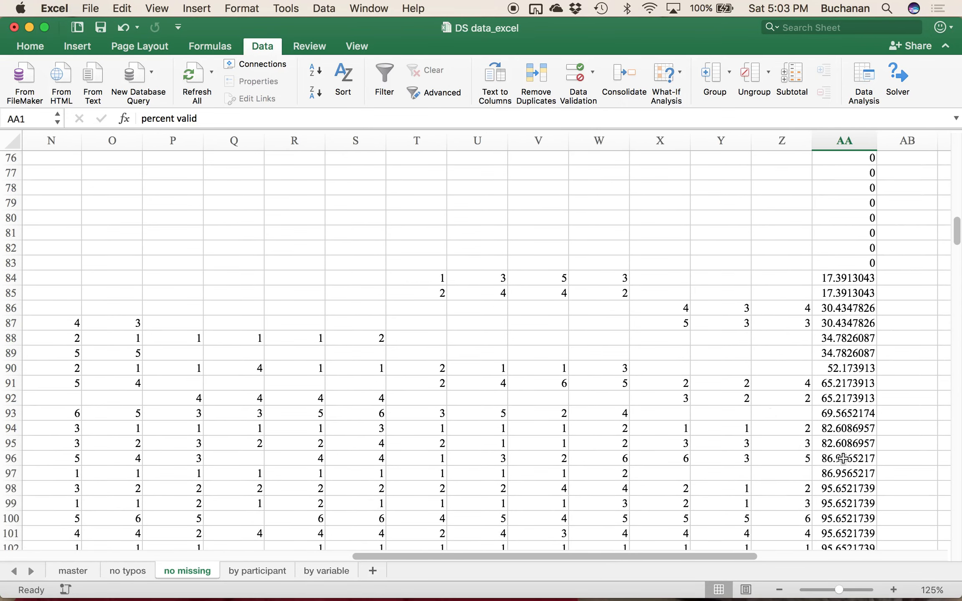
scroll(844, 458, down, 2)
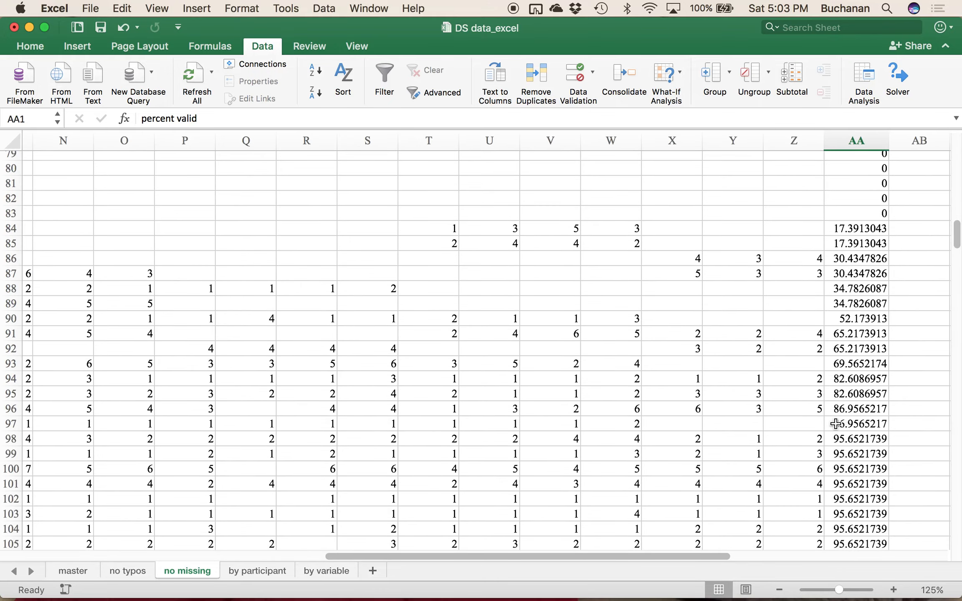
Step: Inspect the percent valid cutoff between AA97 and AA98 and check the answers in those participants' rows
click(877, 425)
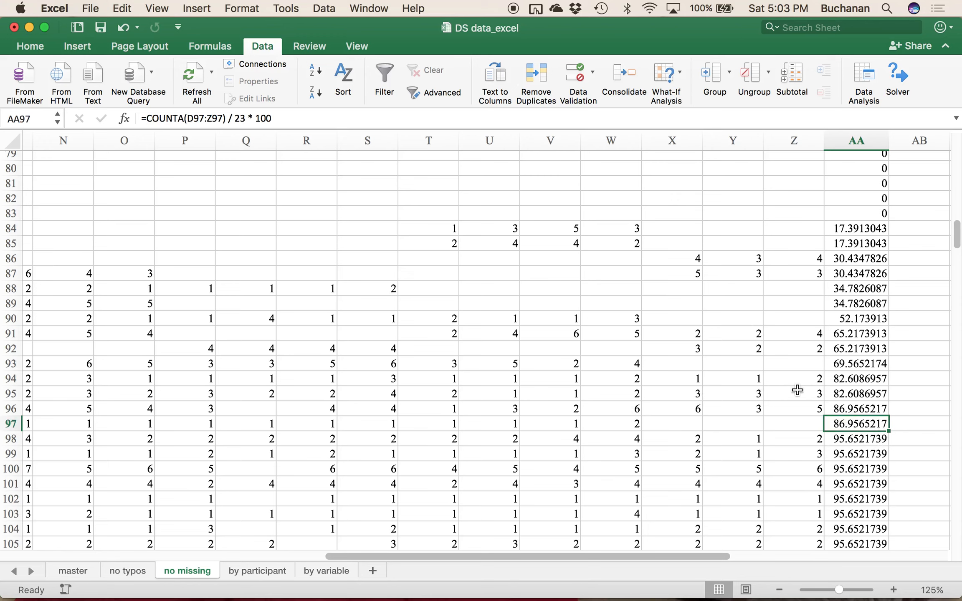
scroll(568, 421, left, 10)
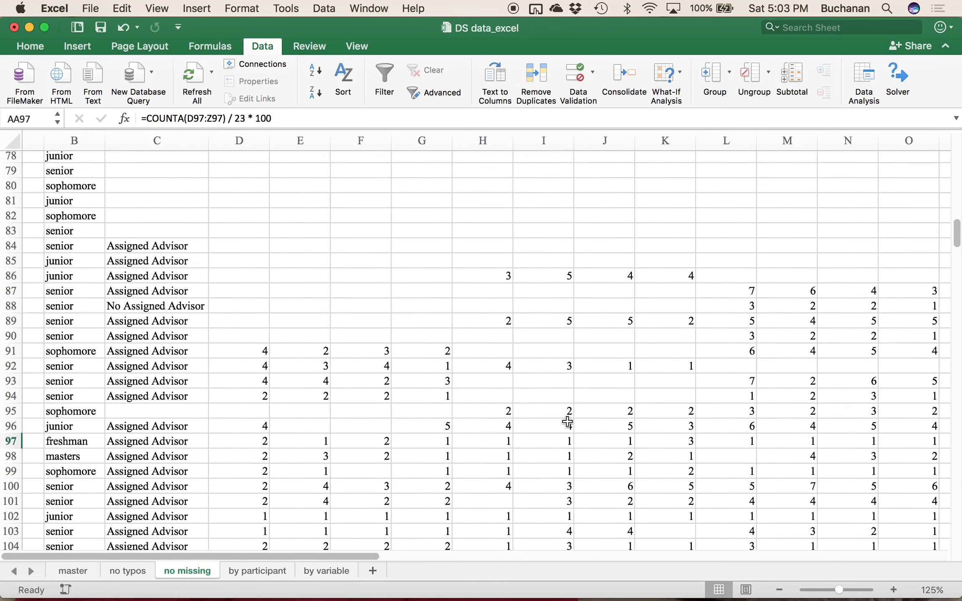
scroll(568, 422, right, 10)
click(719, 475)
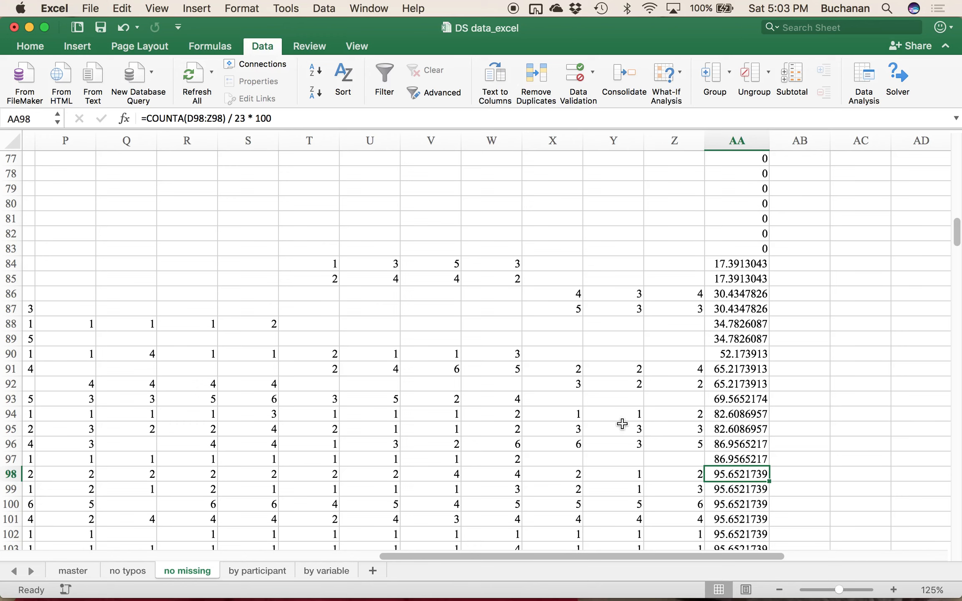
click(726, 458)
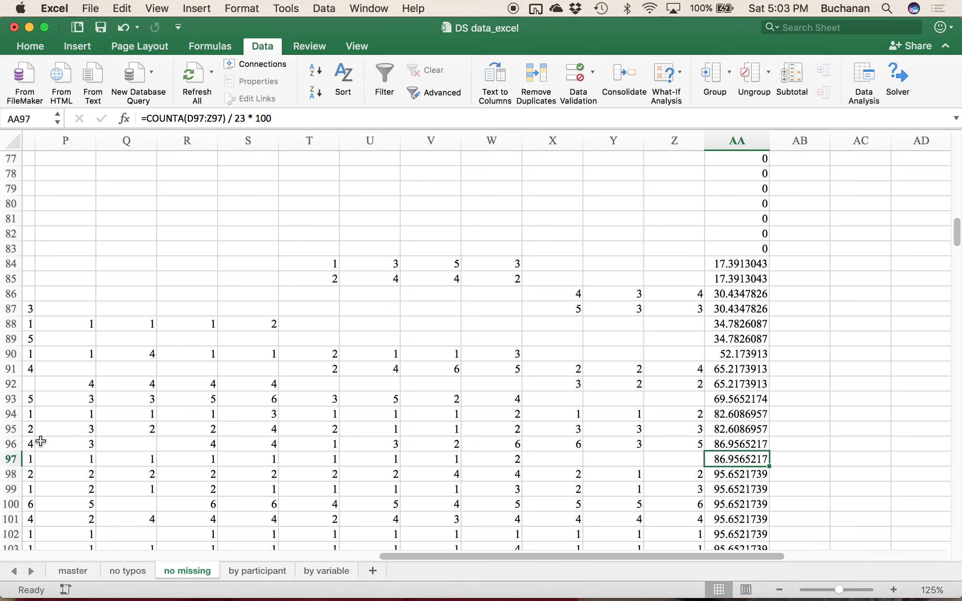
Step: Delete rows 2 through 97, which hold the participants with the lowest percent valid values
click(15, 459)
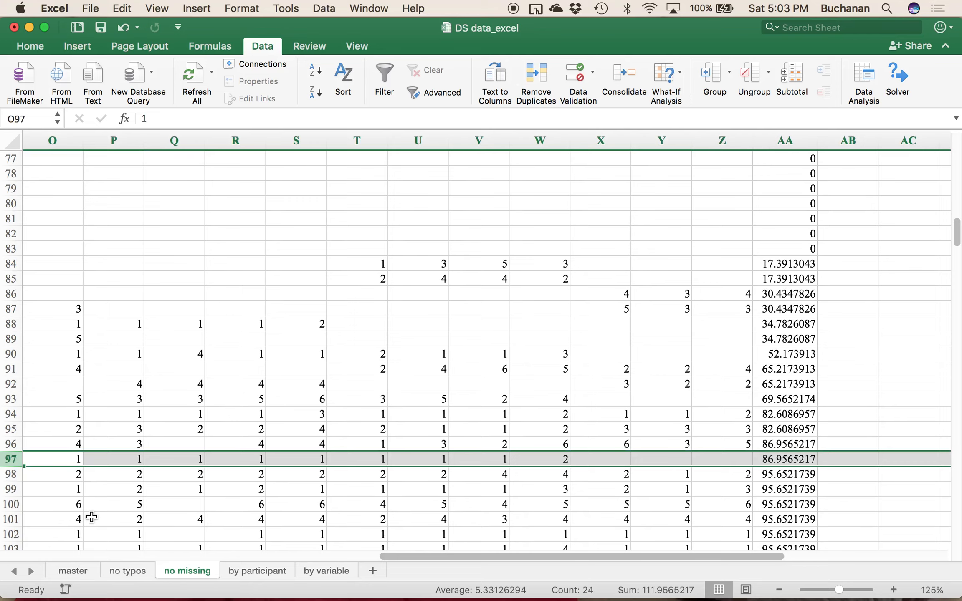
scroll(92, 517, up, 3)
scroll(92, 518, left, 8)
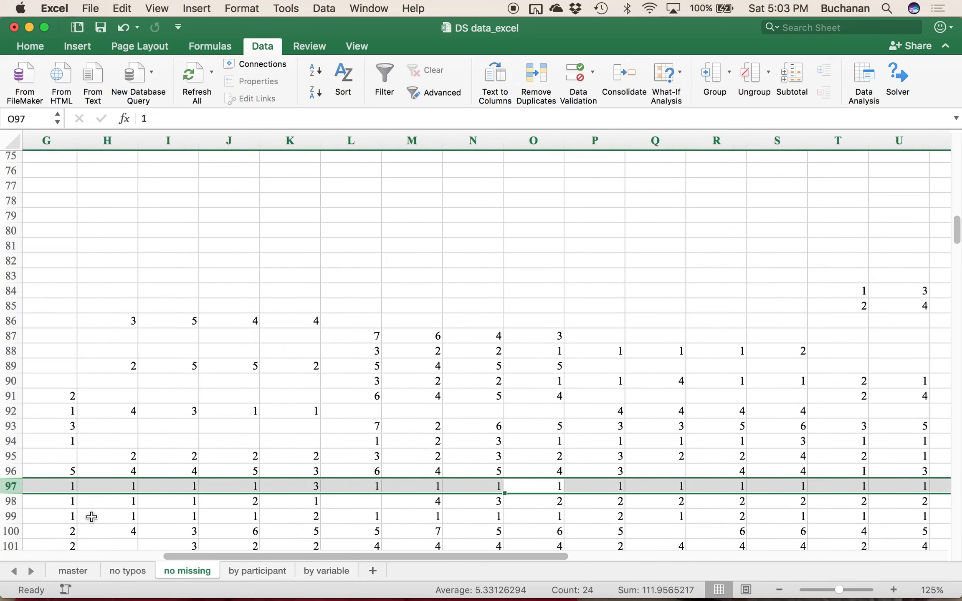
scroll(92, 517, up, 10)
scroll(92, 517, left, 5)
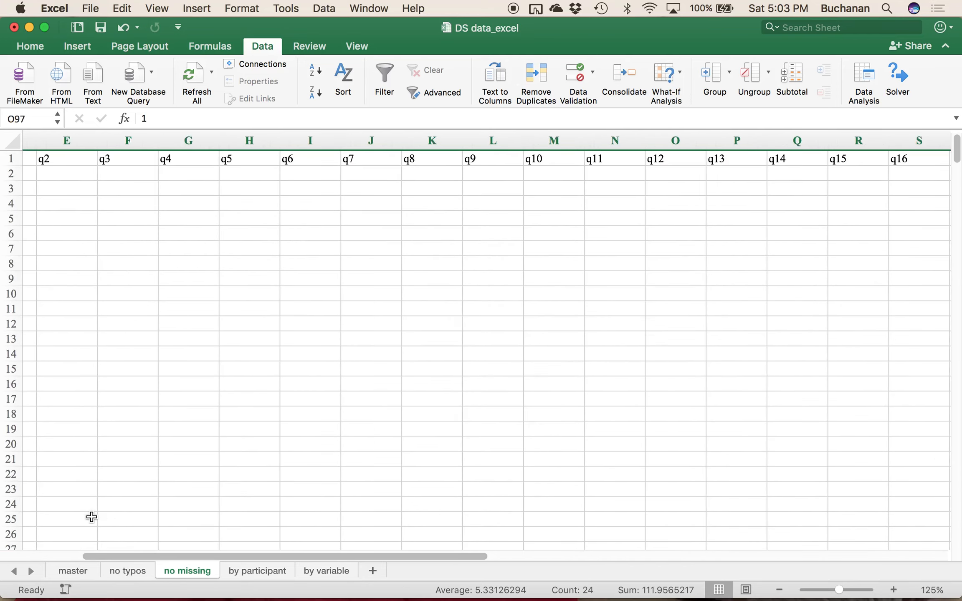
shift+click(15, 172)
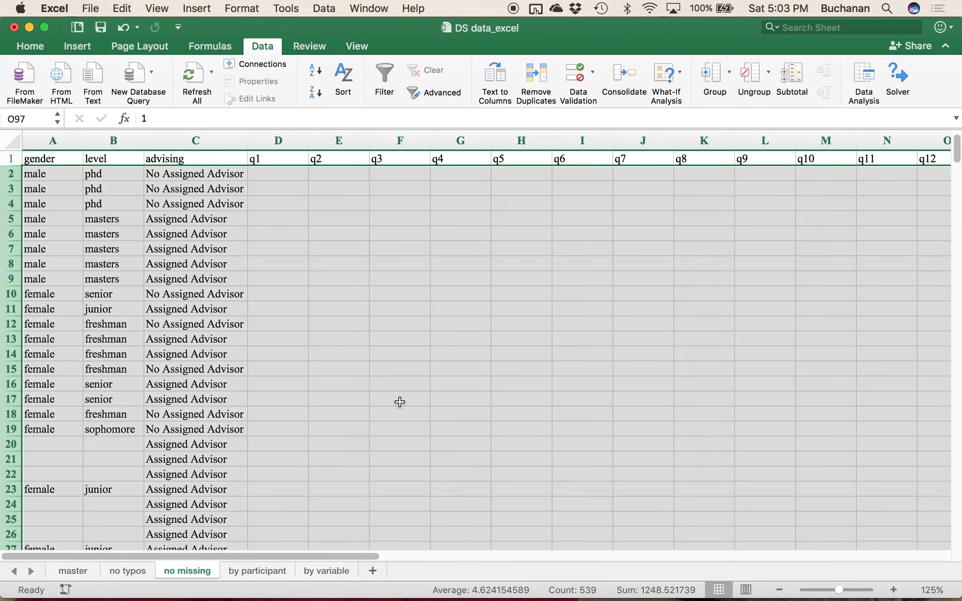
scroll(400, 402, down, 20)
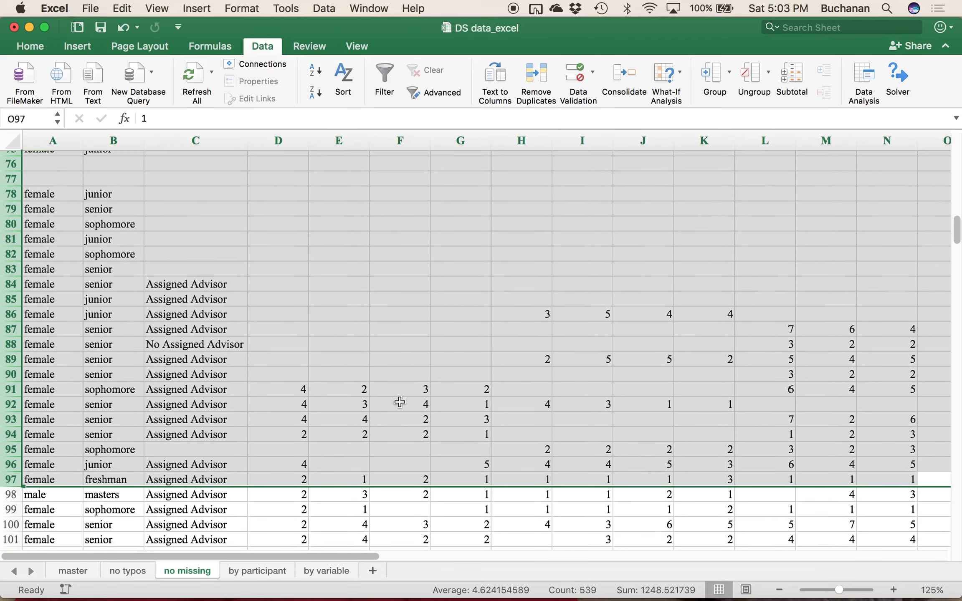
scroll(629, 358, right, 10)
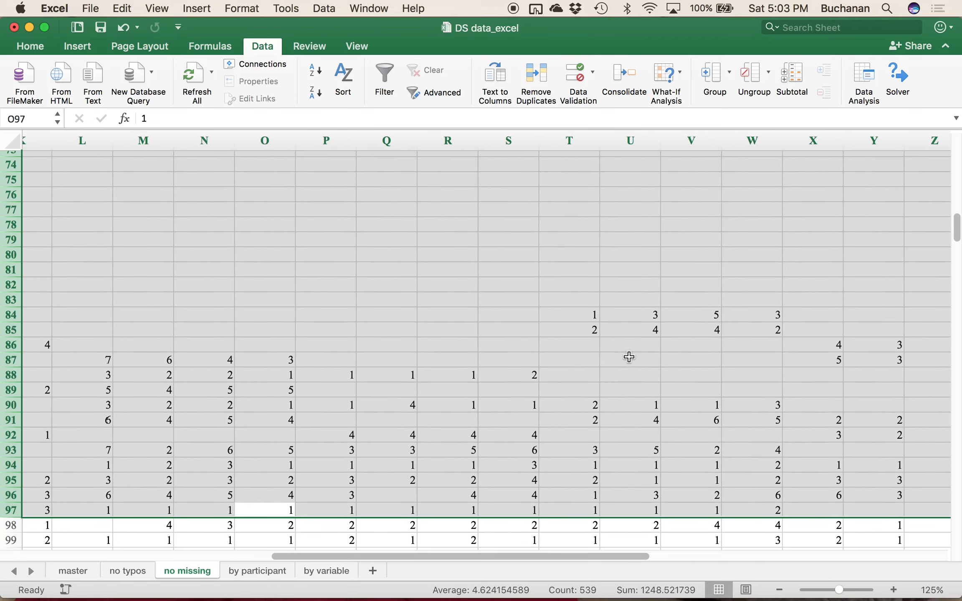
scroll(629, 357, right, 8)
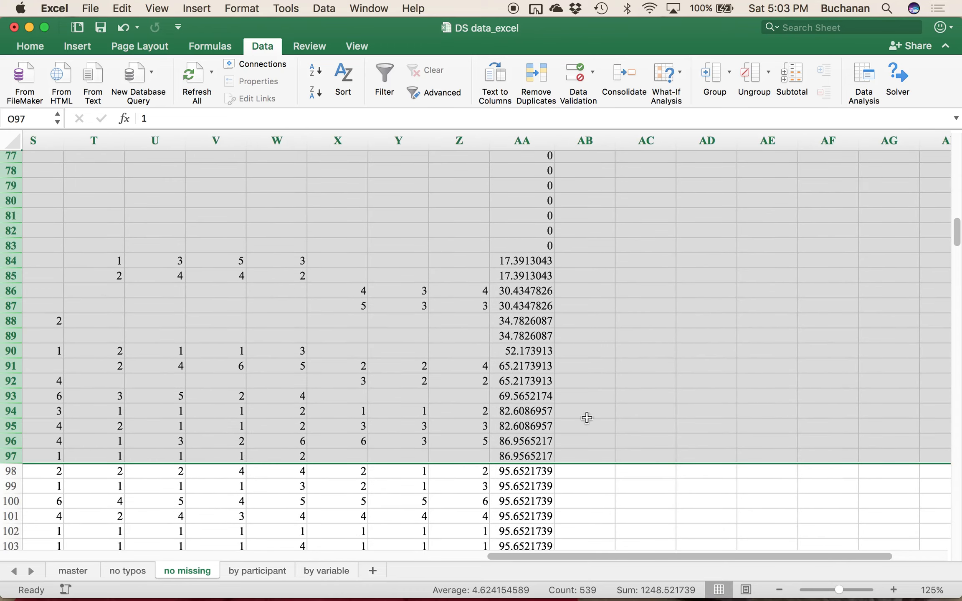
scroll(490, 388, left, 1)
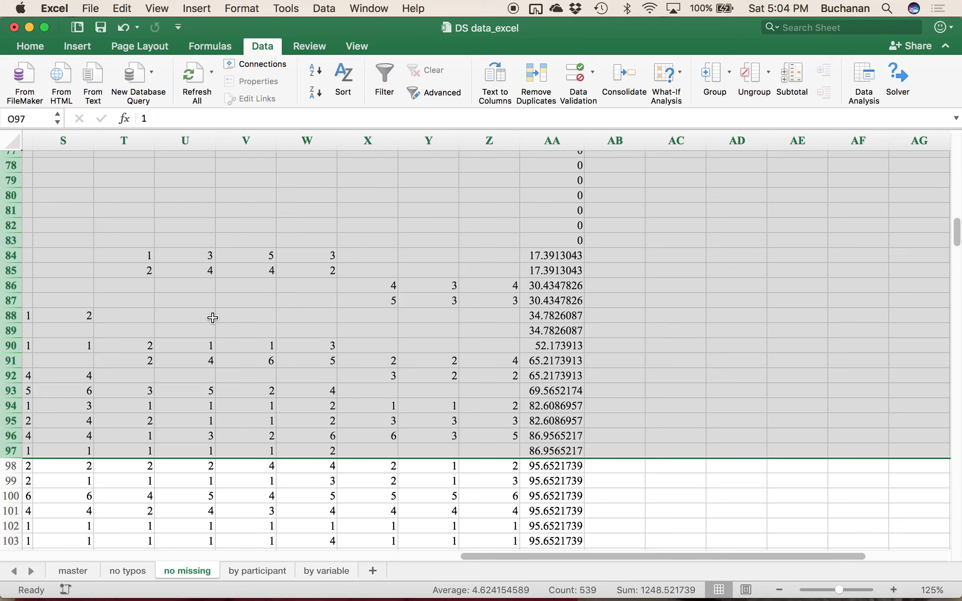
scroll(198, 309, up, 5)
scroll(199, 310, left, 4)
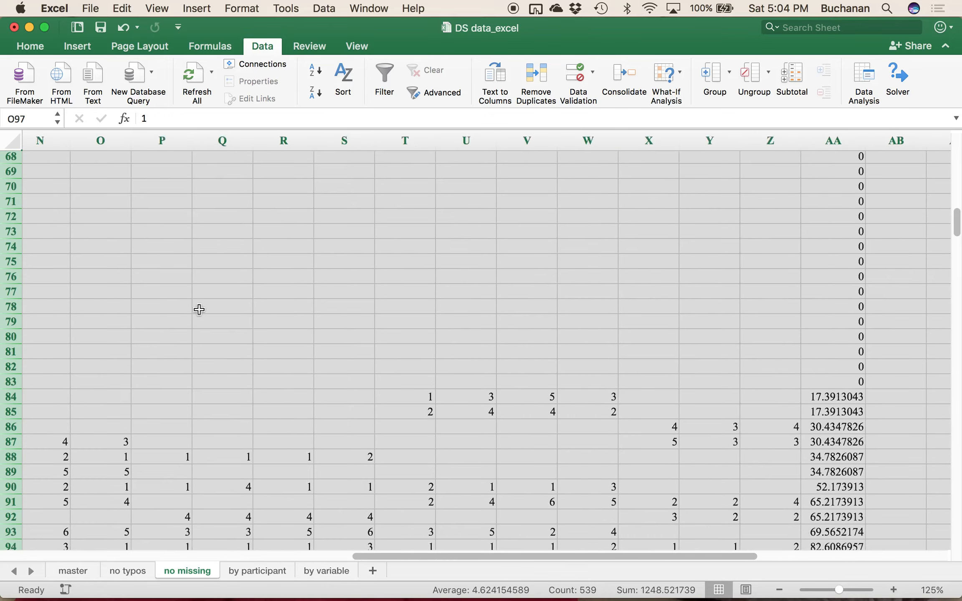
scroll(199, 309, down, 5)
scroll(199, 309, down, 1)
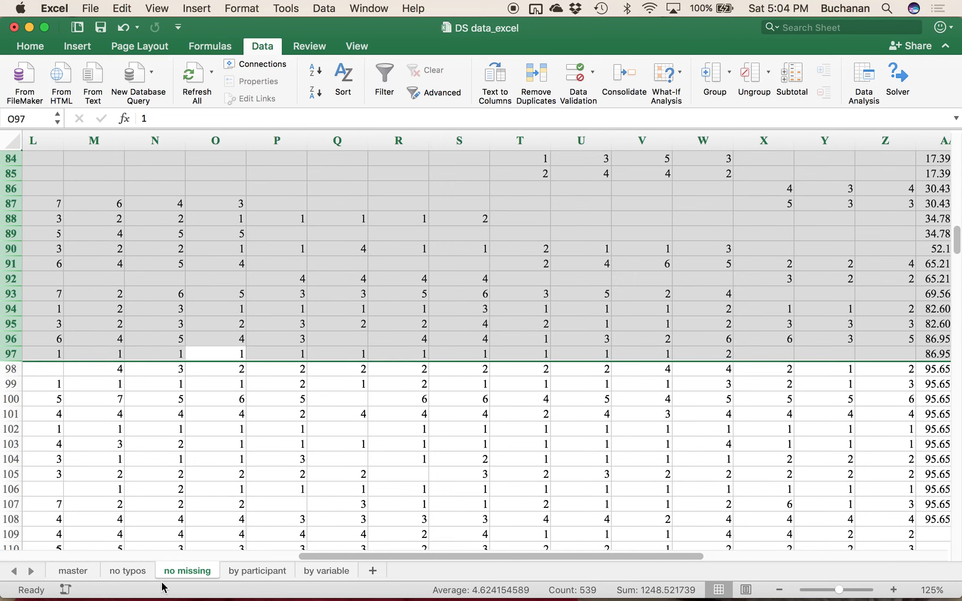
right_click(196, 262)
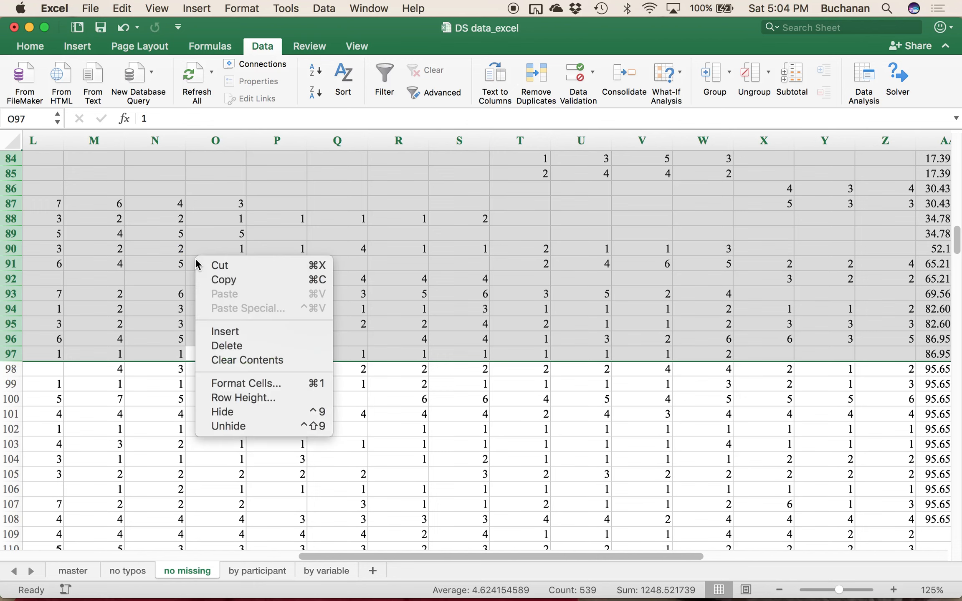
click(236, 348)
Step: Review the remaining participants' answers across all columns and the percent valid formula in AA13
scroll(232, 288, right, 5)
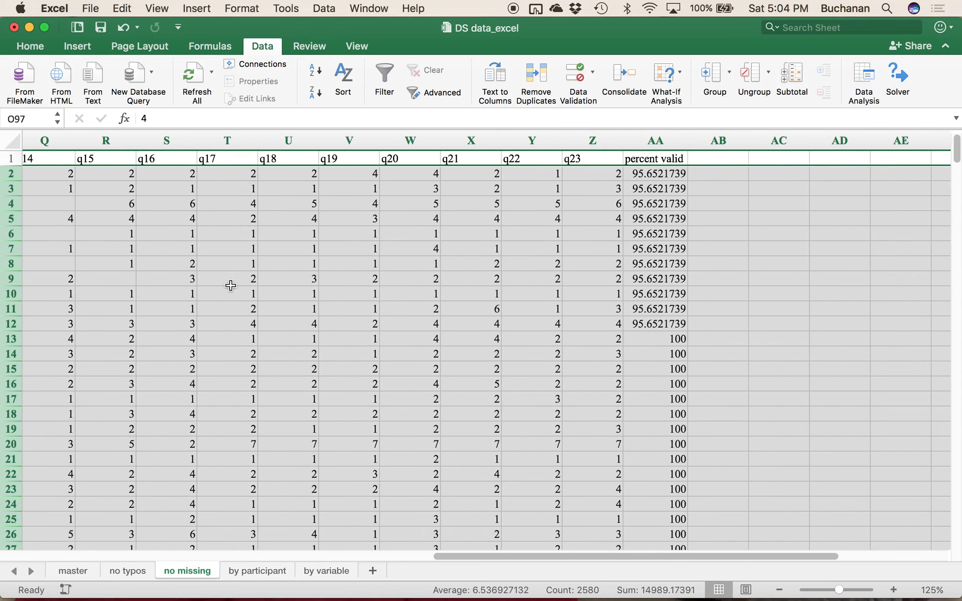
scroll(597, 261, left, 8)
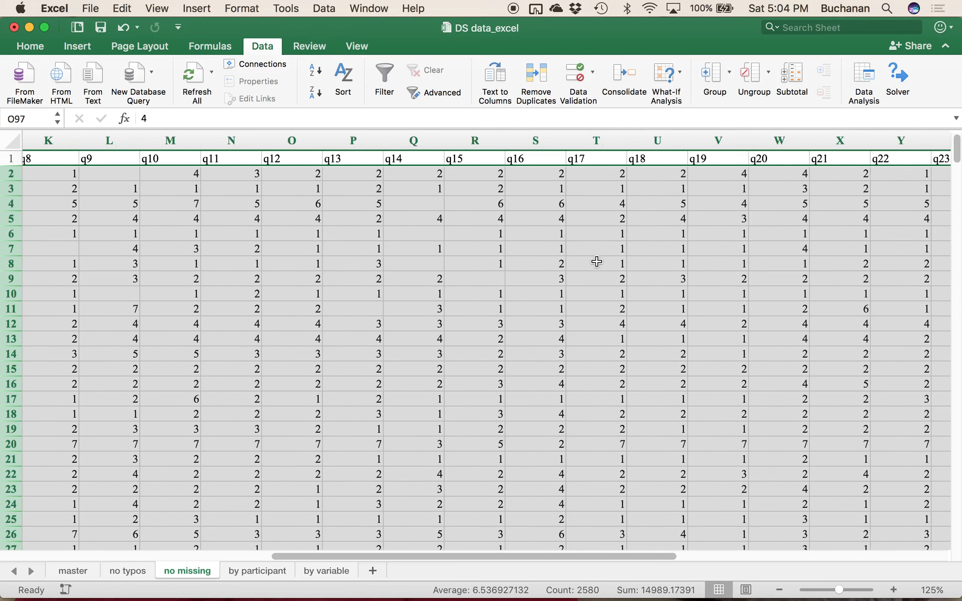
scroll(597, 262, left, 8)
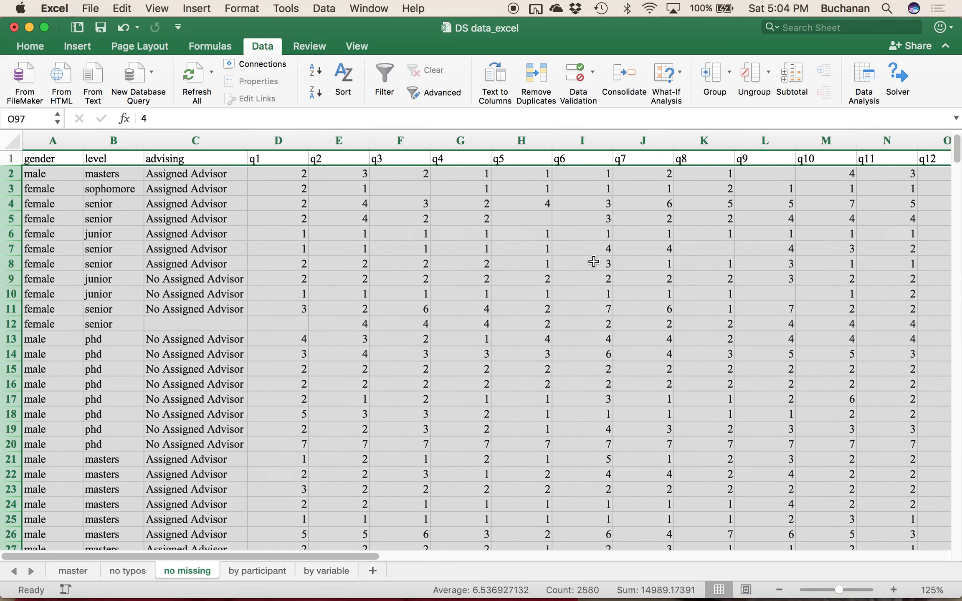
scroll(594, 262, right, 10)
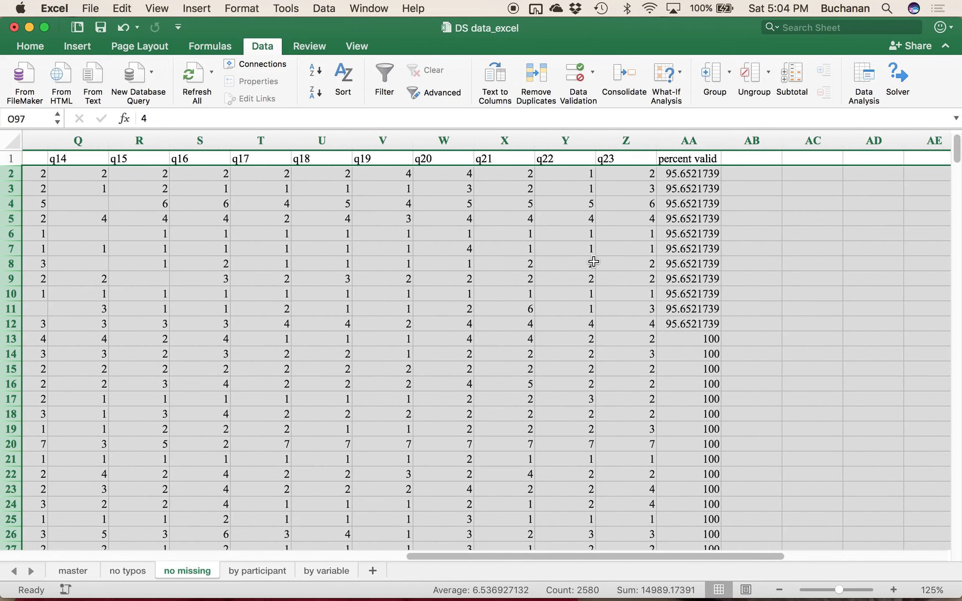
click(688, 336)
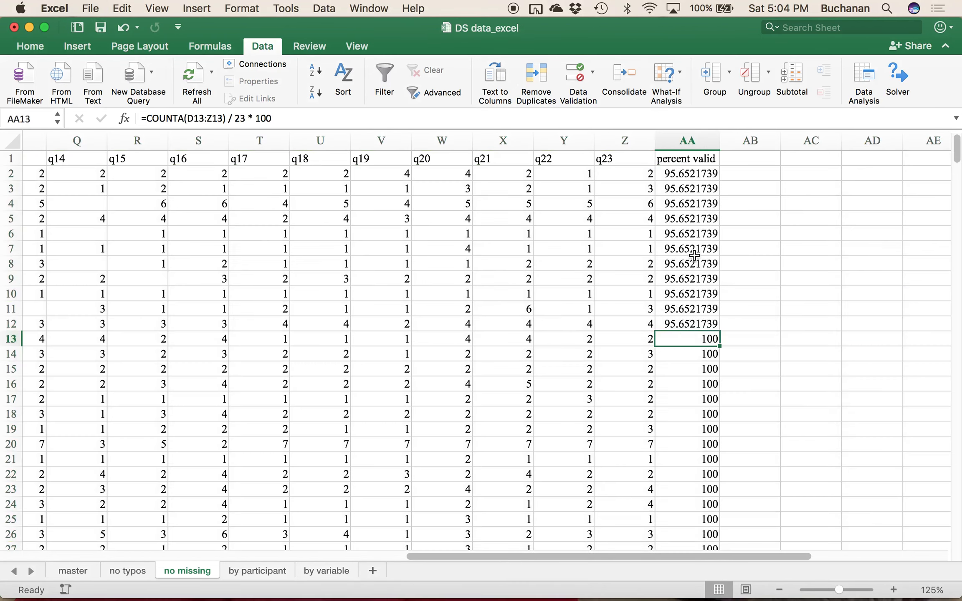
scroll(694, 255, left, 1)
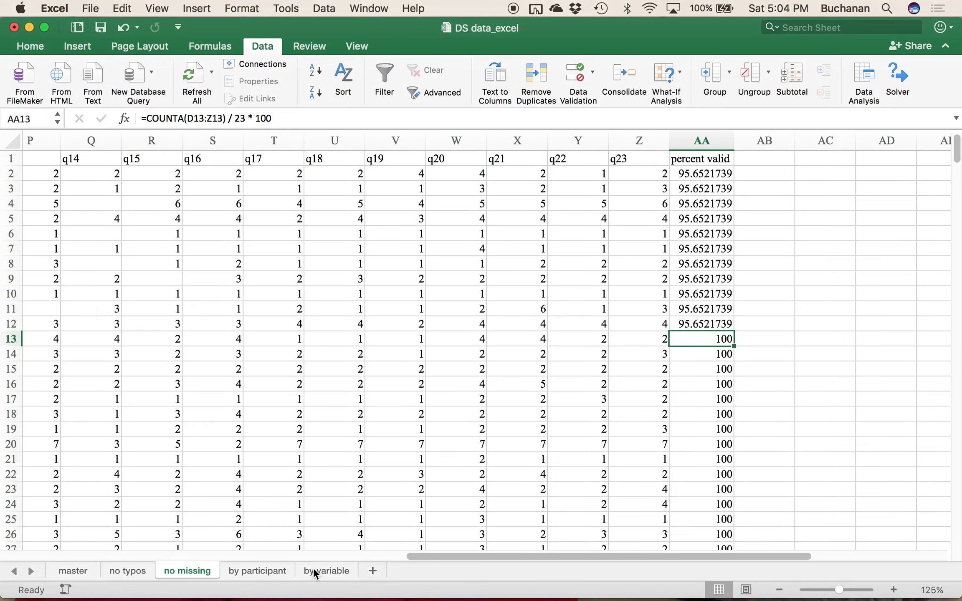
Step: Move the by variable sheet ahead of no missing, and review the statistics and row 16 percentages on the by participant sheet
drag(249, 573, 156, 566)
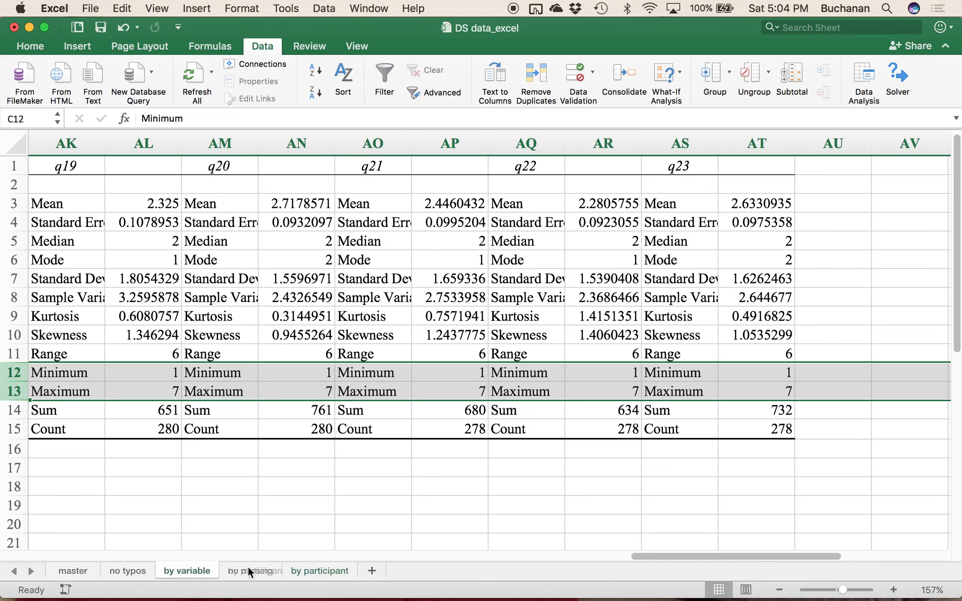
click(309, 570)
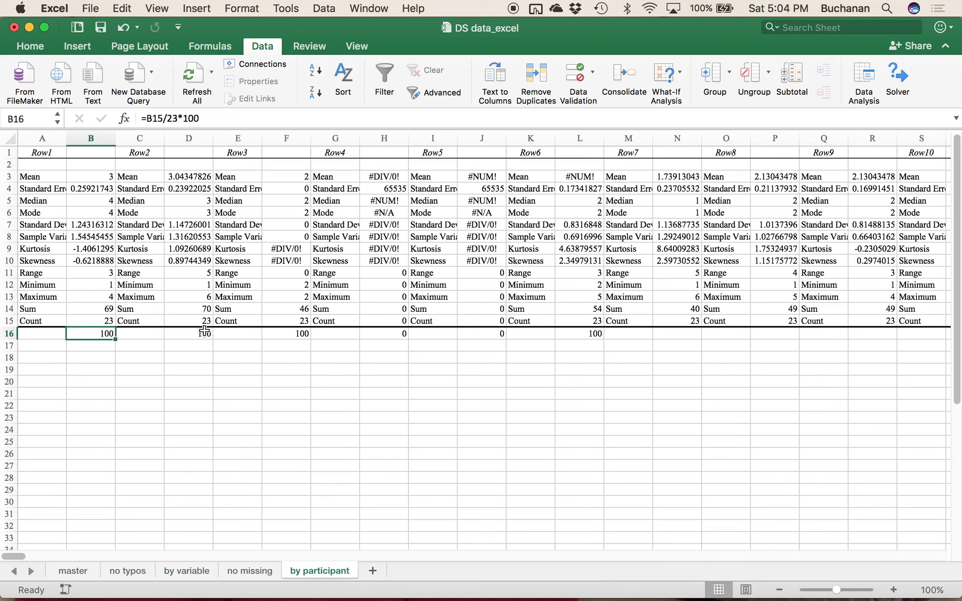
scroll(563, 327, right, 2)
scroll(563, 327, right, 20)
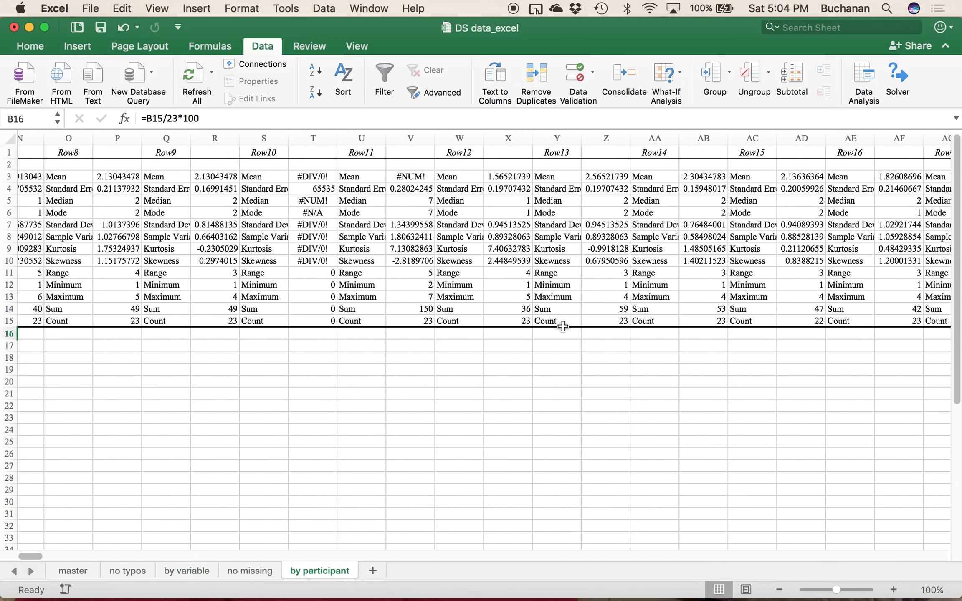
scroll(563, 327, right, 1)
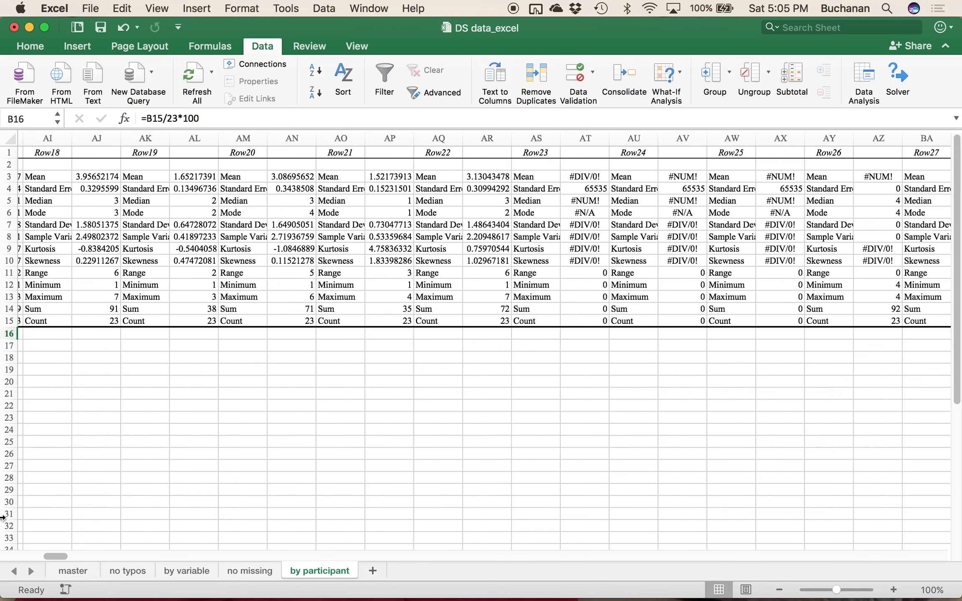
scroll(99, 314, left, 20)
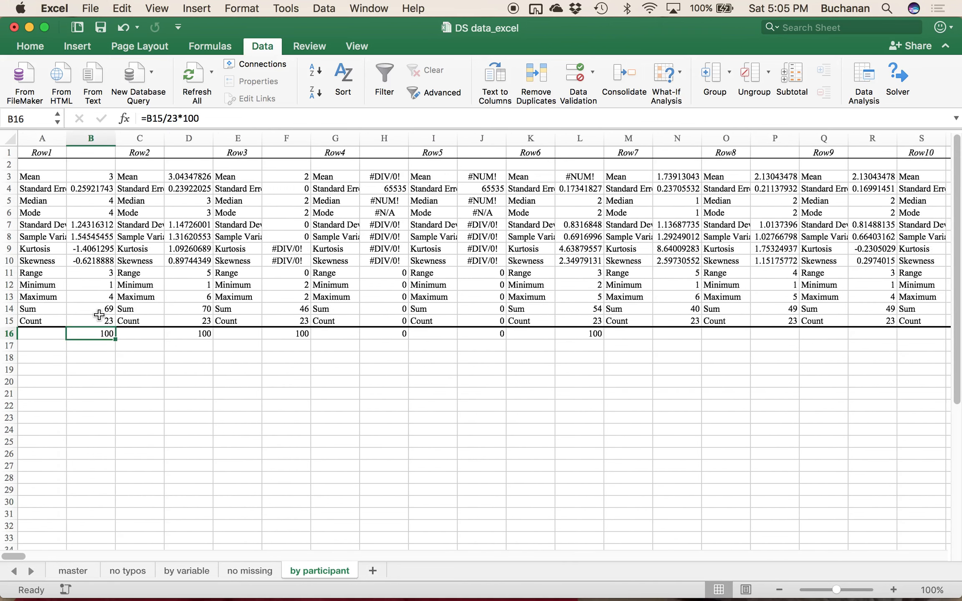
click(378, 335)
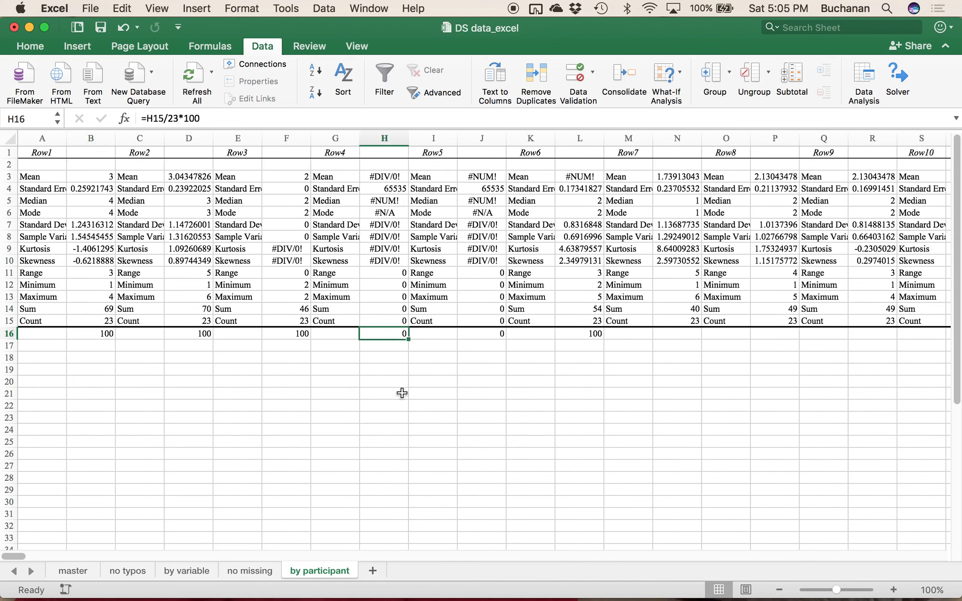
Step: Delete the by participant sheet from the workbook and confirm the deletion
right_click(328, 572)
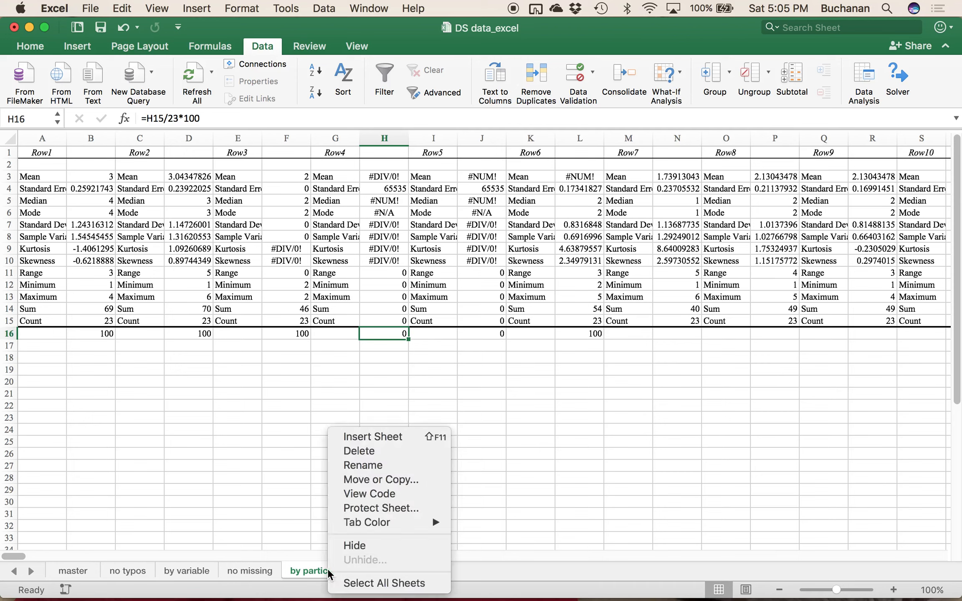
click(317, 567)
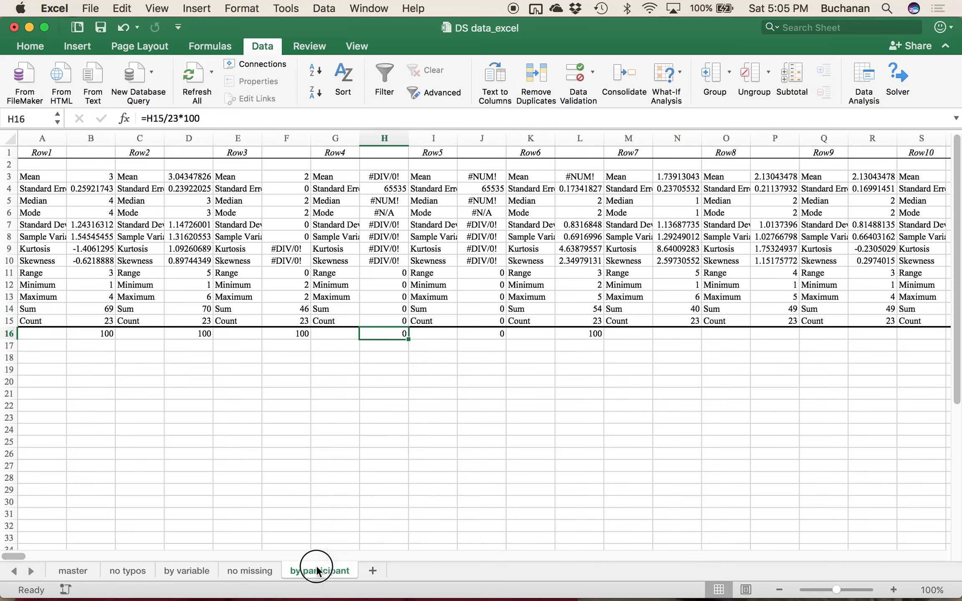
right_click(317, 566)
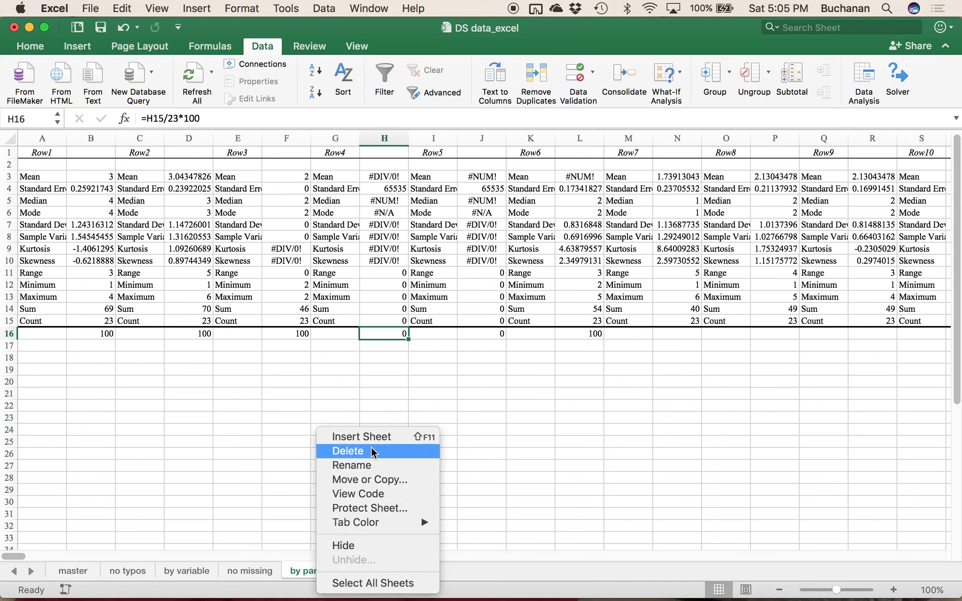
click(351, 451)
click(578, 225)
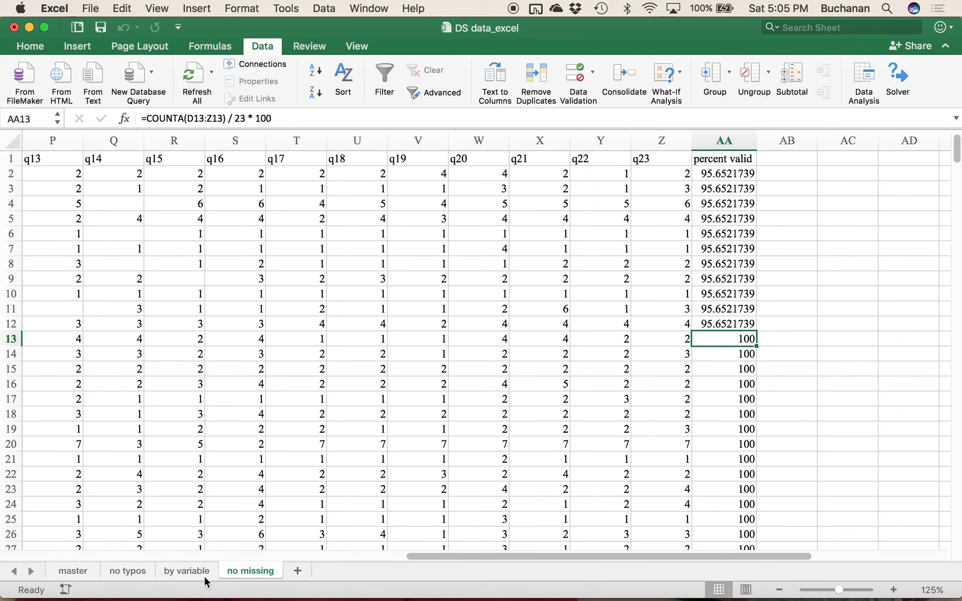
Step: Look through the question columns of the no missing sheet down to the first empty row below the q1 answers
click(64, 339)
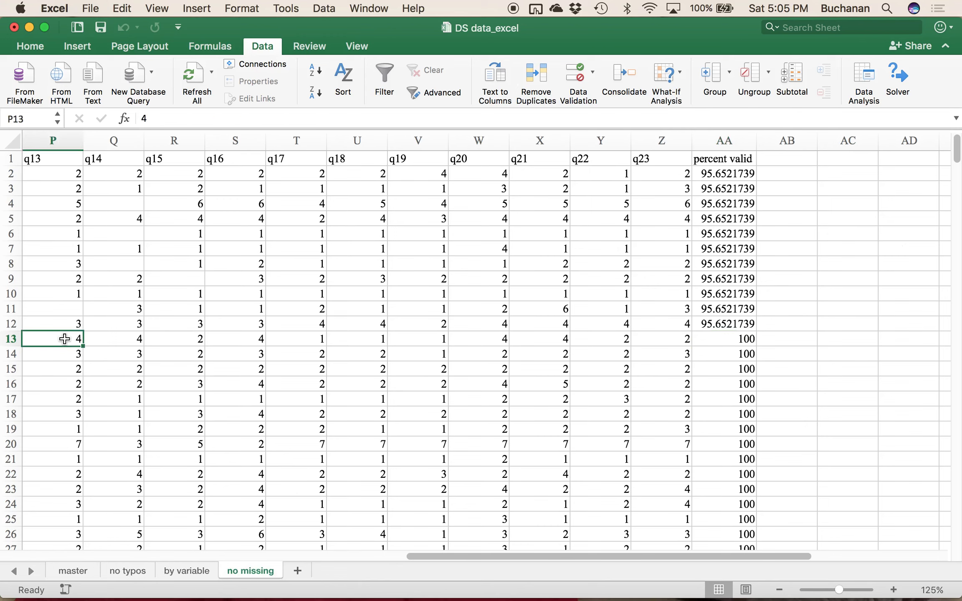
key(ctrl+Left)
key(Right)
key(Right)
key(Right)
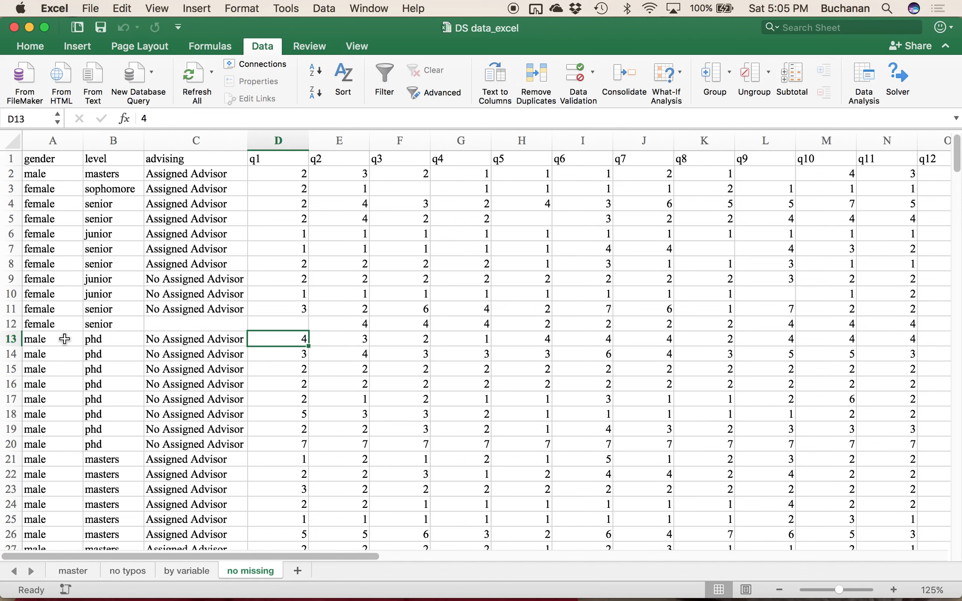
key(Right)
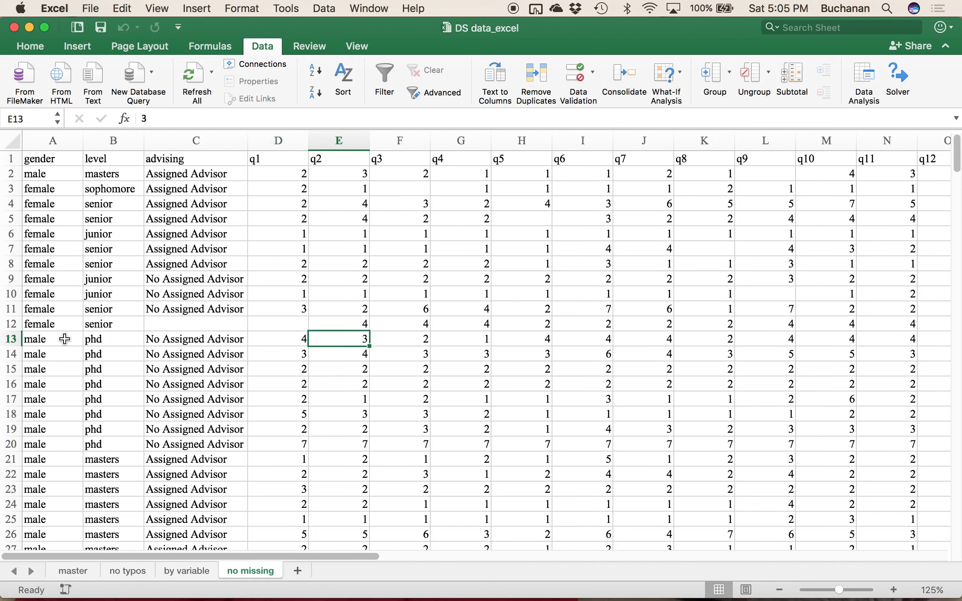
key(super+Down)
key(Down)
key(Down)
key(Down)
key(Down)
key(Down)
key(Down)
key(Down)
key(Down)
key(Down)
key(Down)
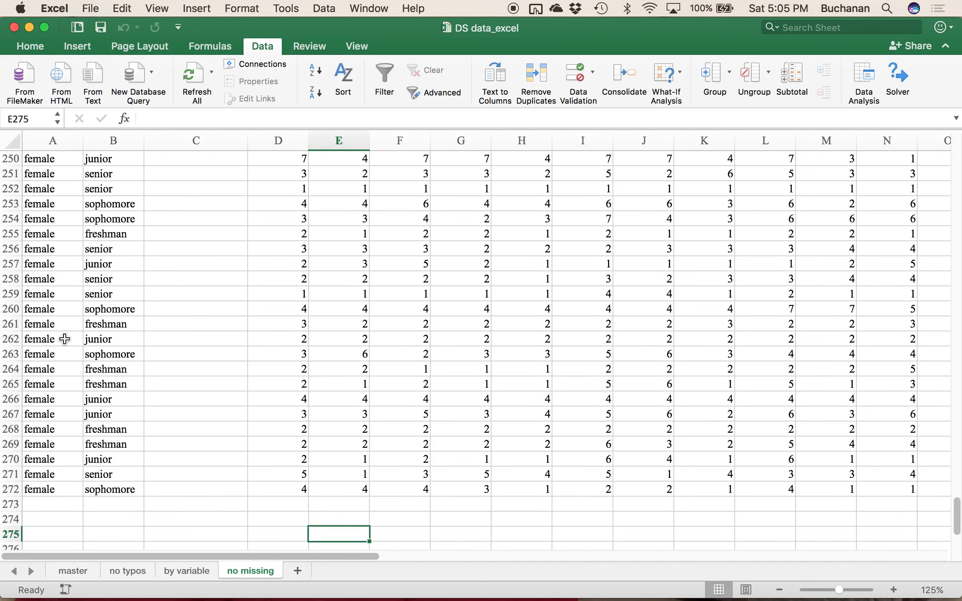
key(Up)
key(Up)
key(Up)
key(Up)
key(Up)
key(Up)
key(Up)
key(Up)
key(Up)
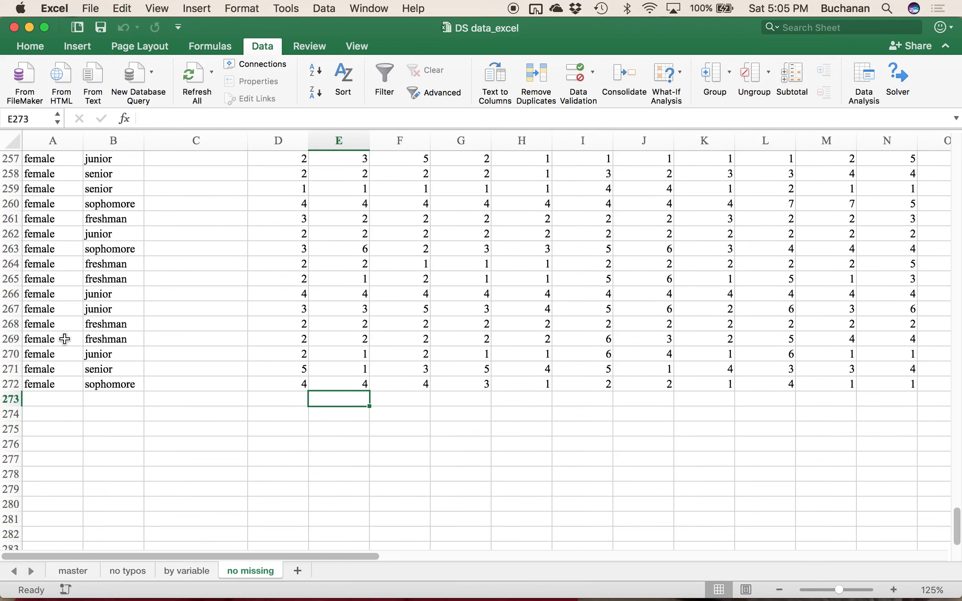
key(Left)
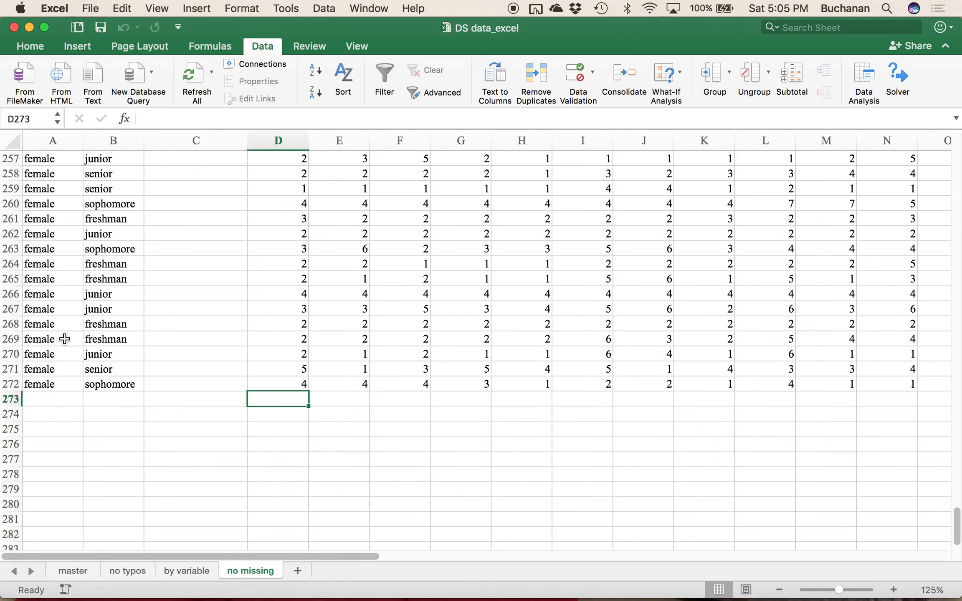
Step: Check the extent of the q2 column between its header and the last participant row
scroll(64, 339, up, 5)
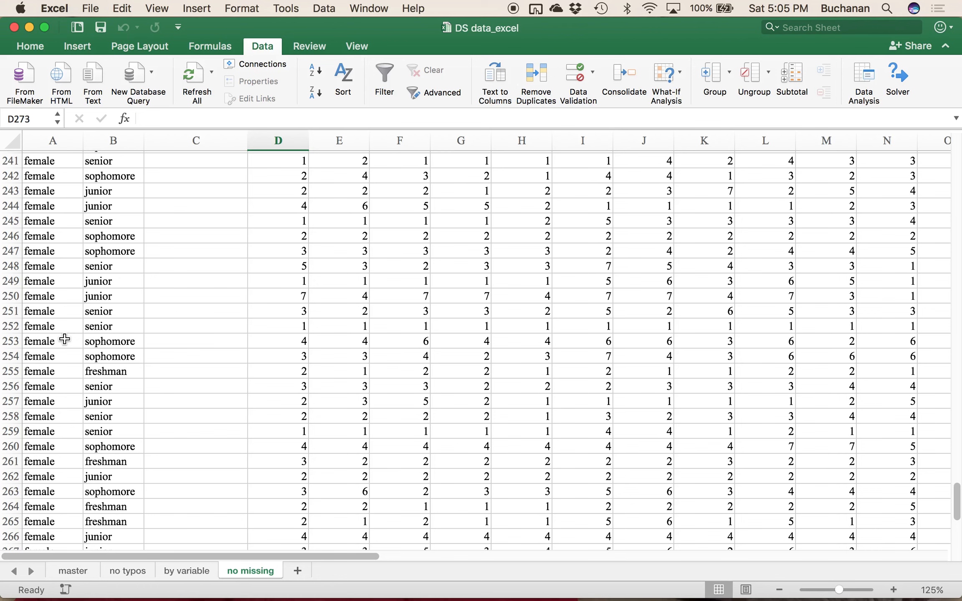
key(Right)
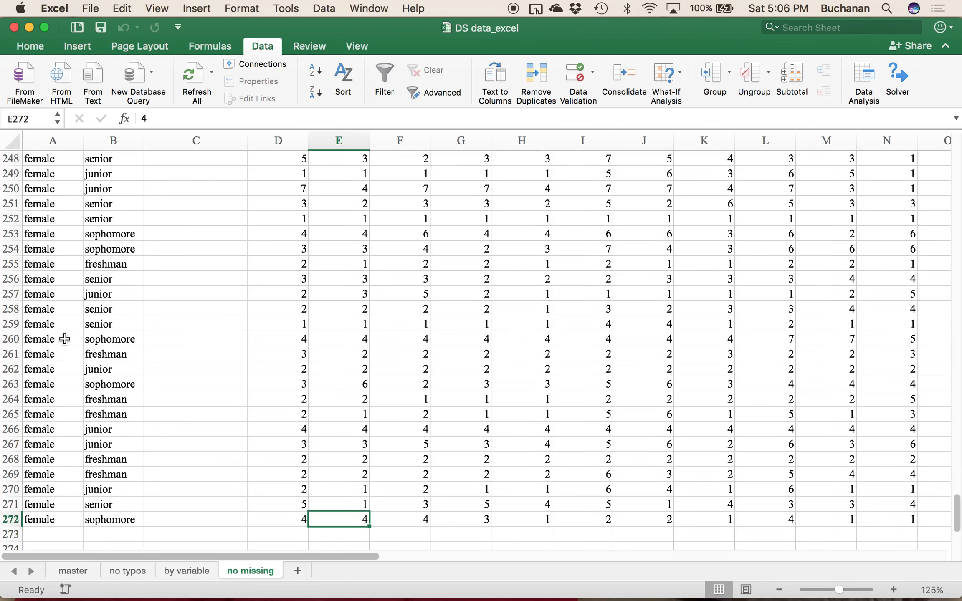
key(super+Up)
key(super+Down)
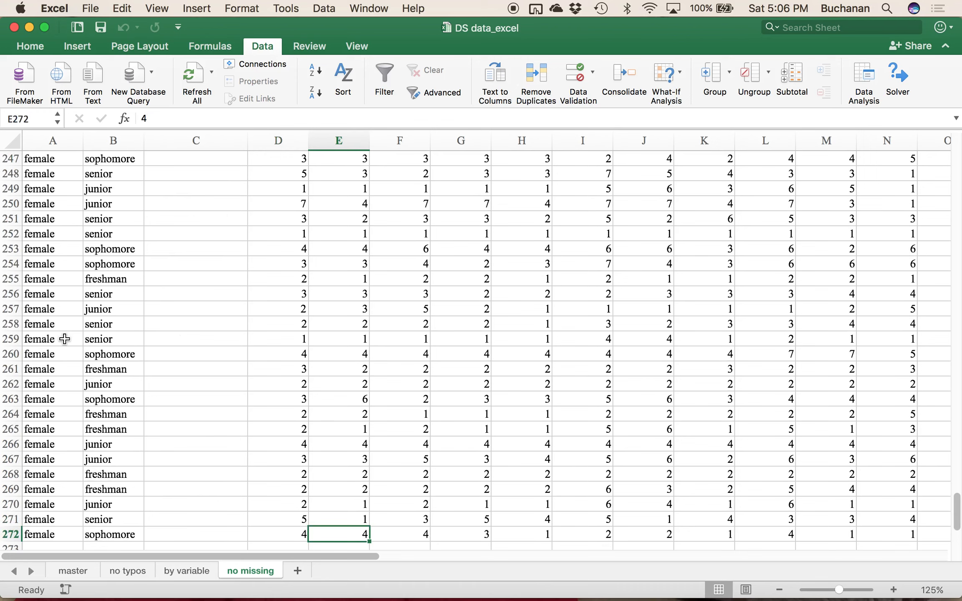
key(super+Up)
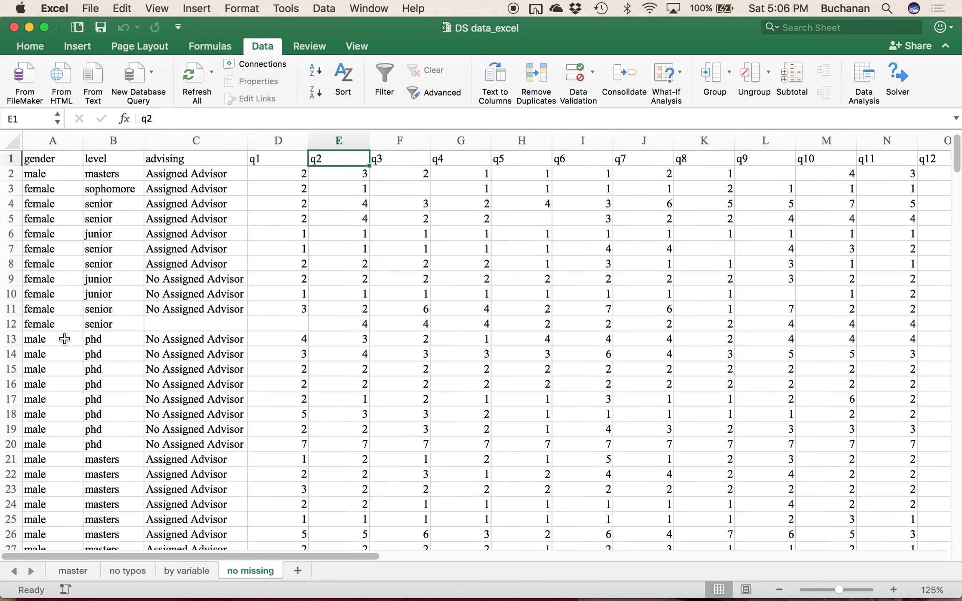
key(super+Down)
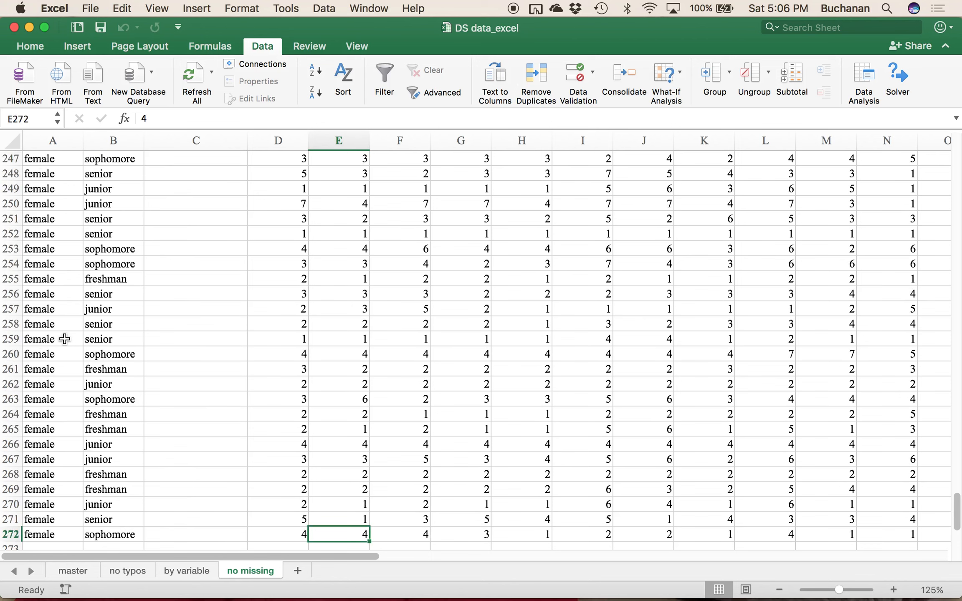
key(super+Up)
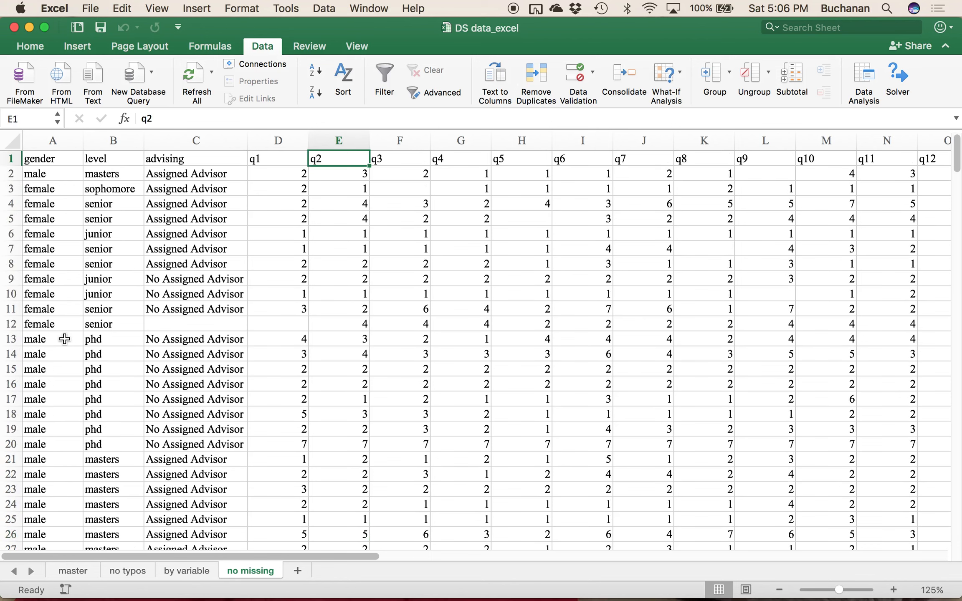
Step: Begin a percent valid formula in D273 below the q1 answers, with COUNTA over D2:D272 as the numerator of a division
key(super+Down)
key(Down)
key(Left)
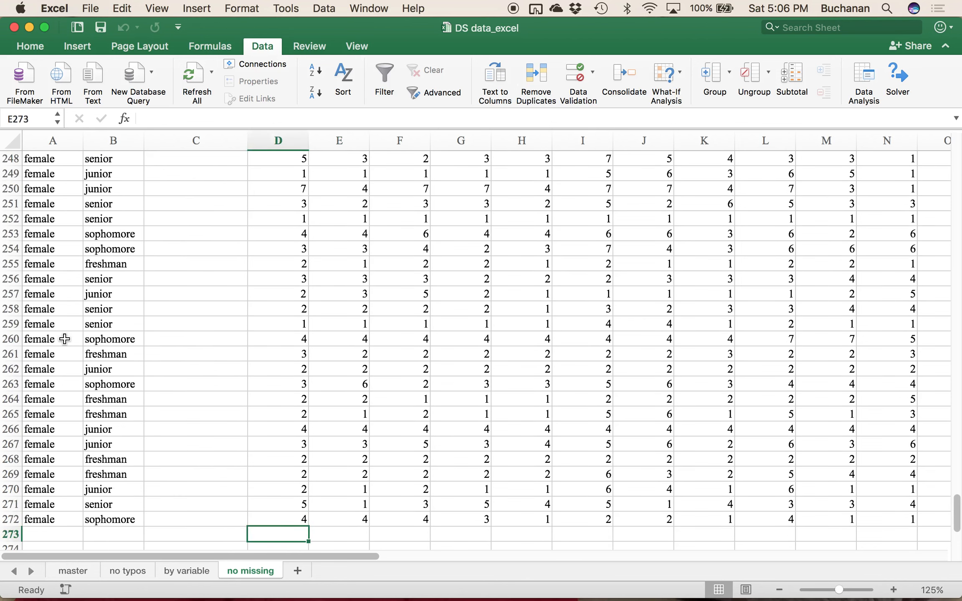
text(=counta()
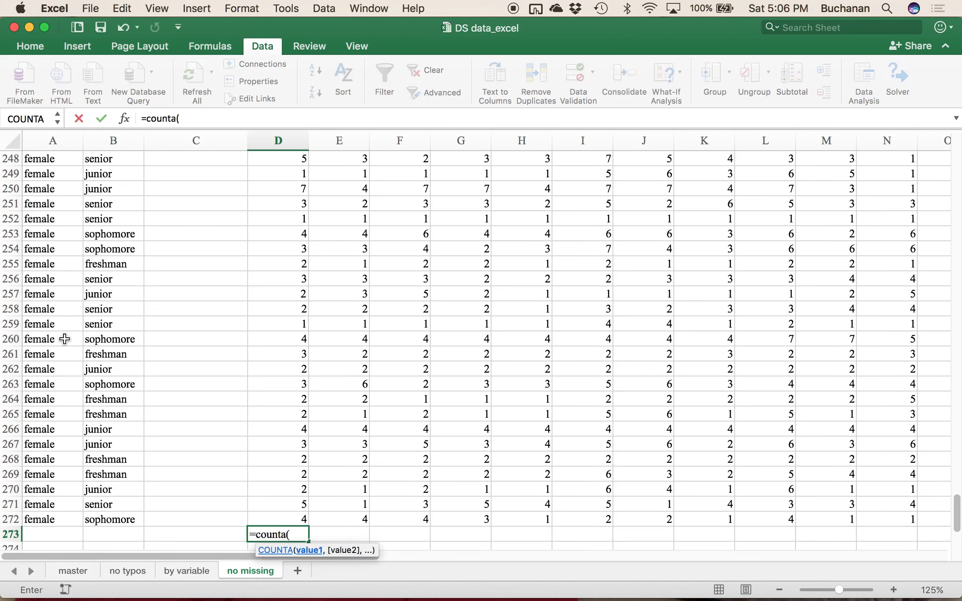
key(Up)
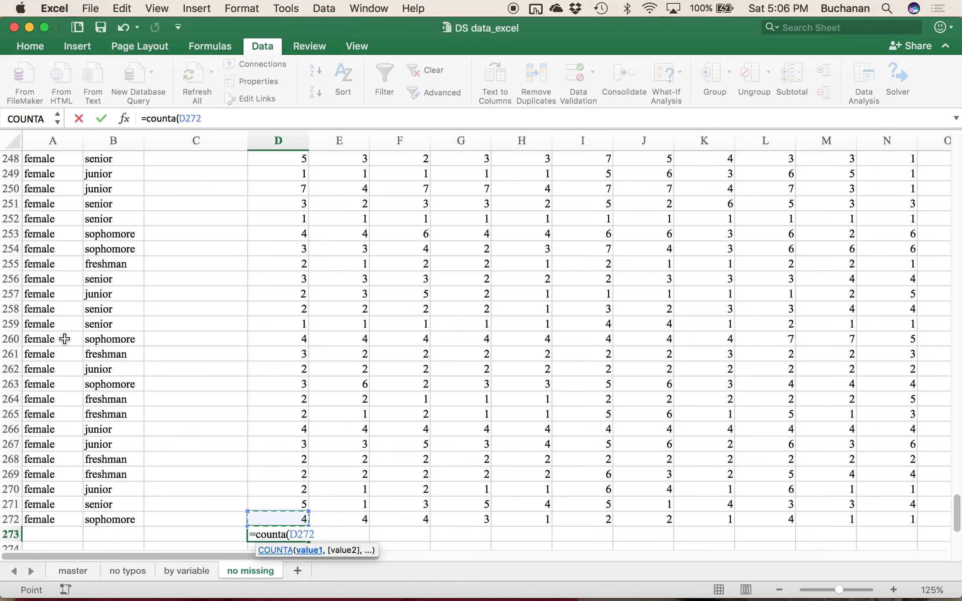
scroll(179, 322, up, 20)
scroll(292, 216, up, 12)
shift+click(287, 173)
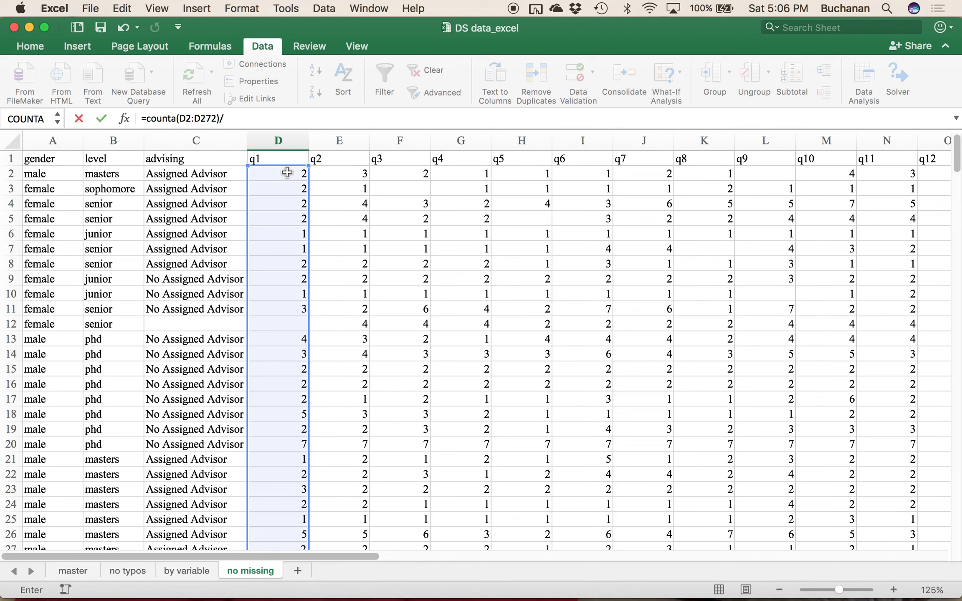
click(257, 119)
text(/)
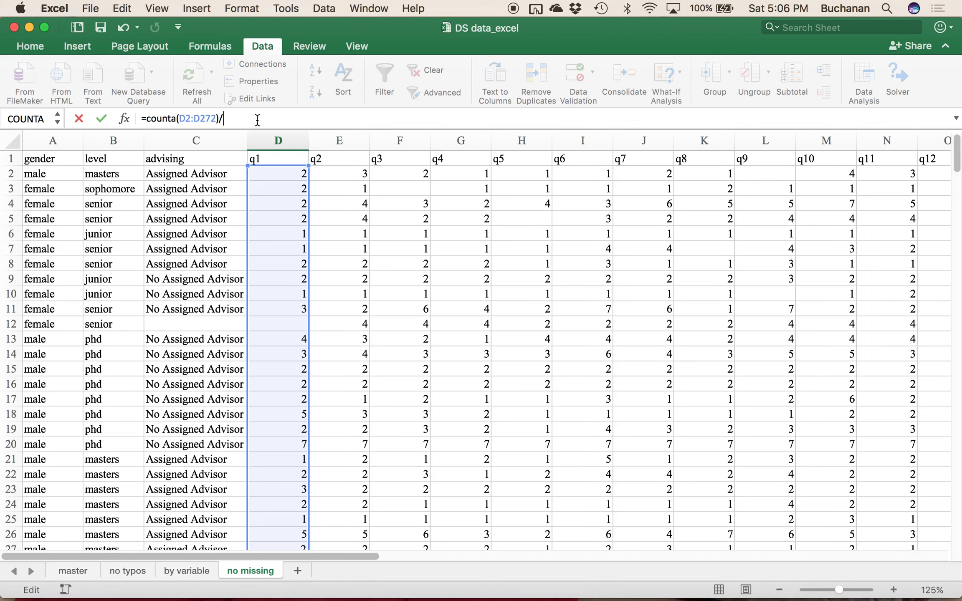
Step: Complete the D273 formula by dividing by COUNT(D2:D272) and multiplying by 100
text(count()
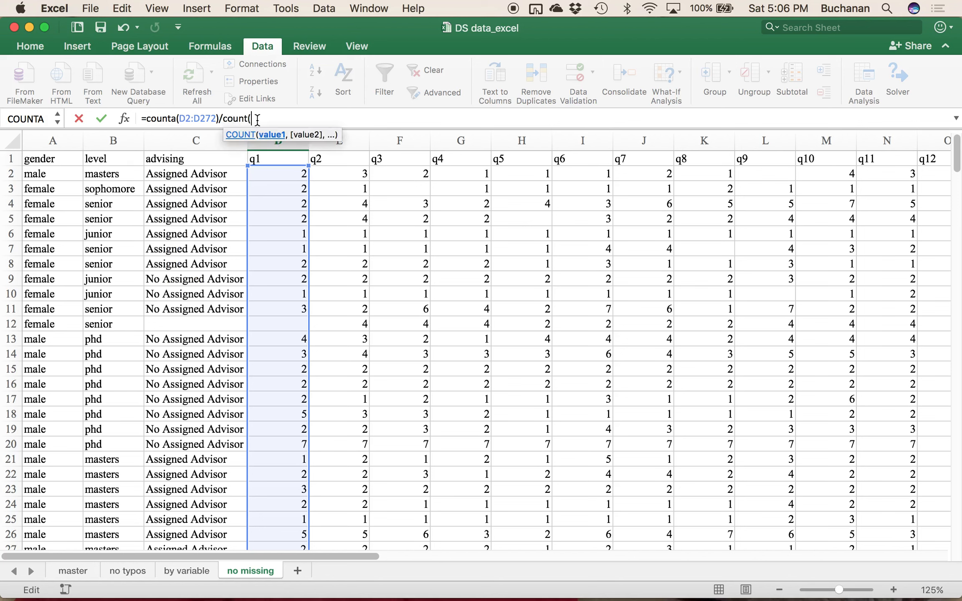
click(270, 177)
key(super+shift+Down)
key(super+shift+Down)
key(super+shift+Down)
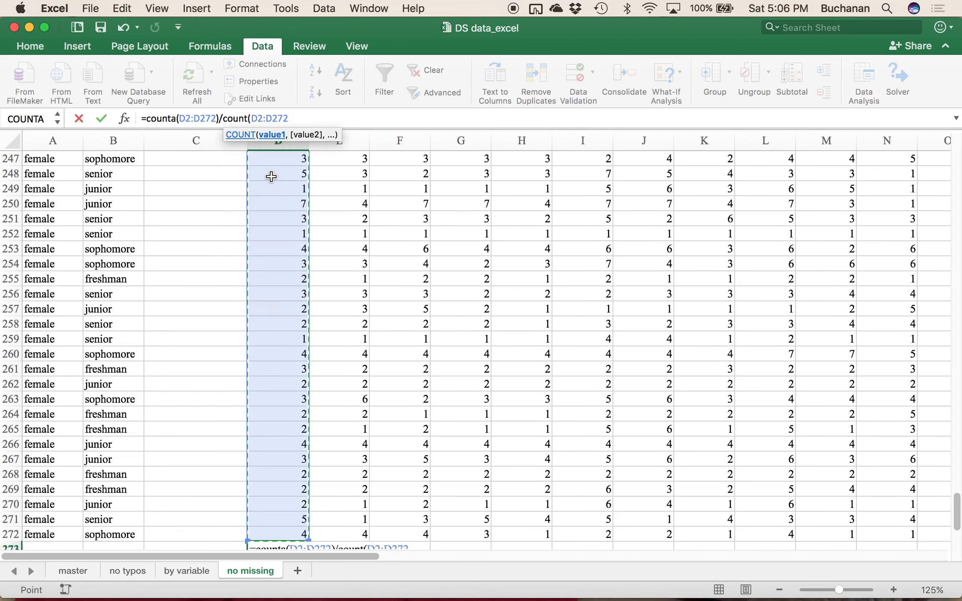
text())
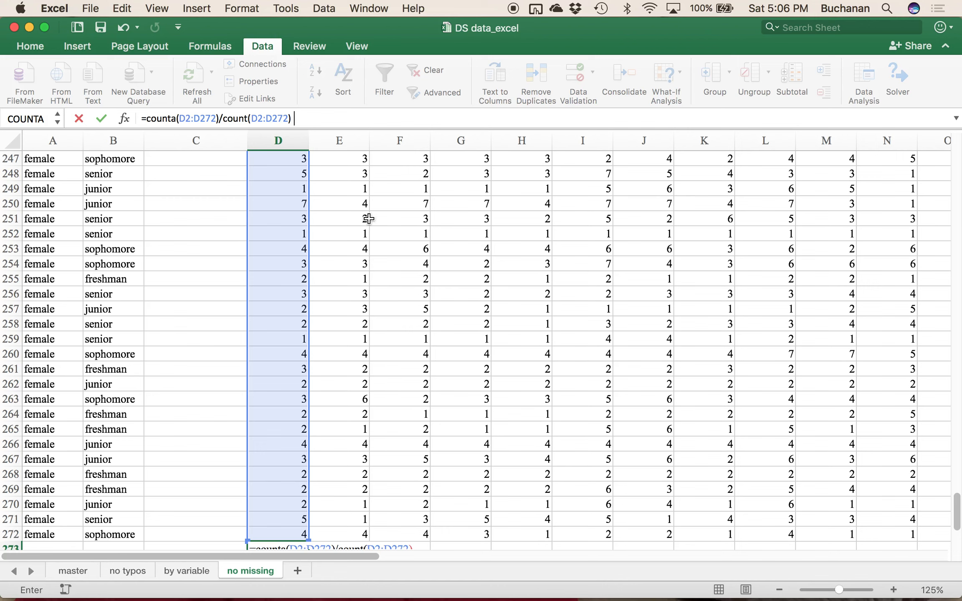
text(100)
key(Return)
Step: Fill the percent valid formula from D273 across row 273 to column Z, covering q1 through q23
click(287, 520)
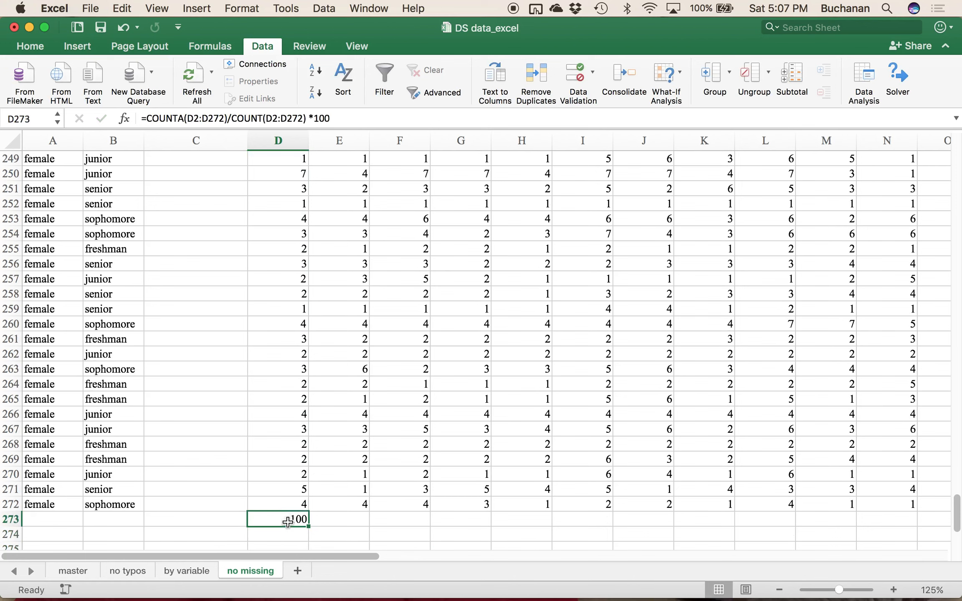
drag(308, 527, 289, 520)
drag(307, 529, 740, 521)
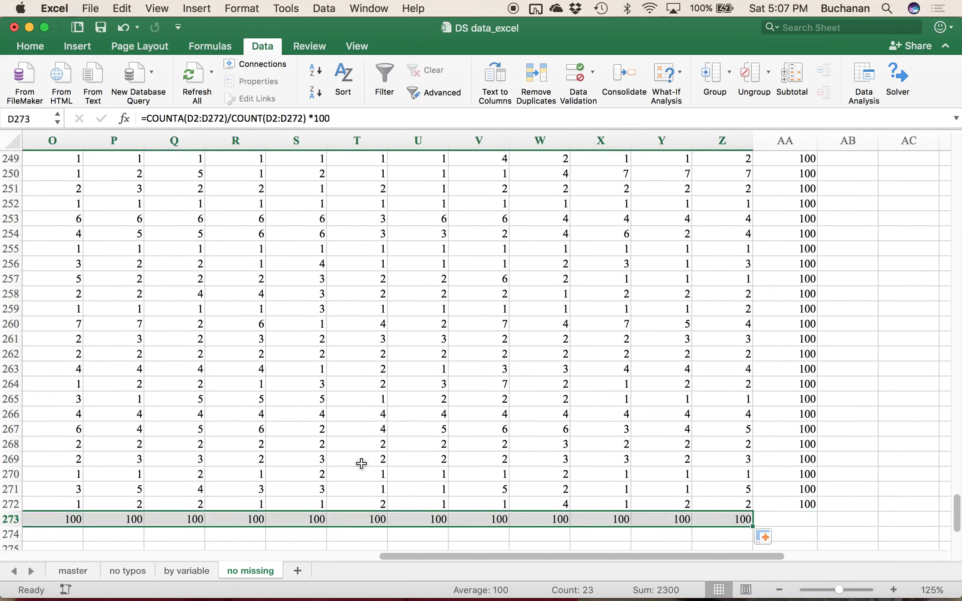
Step: Check the q1 column for blank answers and compare them with the percent valid formula in D273
scroll(359, 461, left, 15)
click(256, 508)
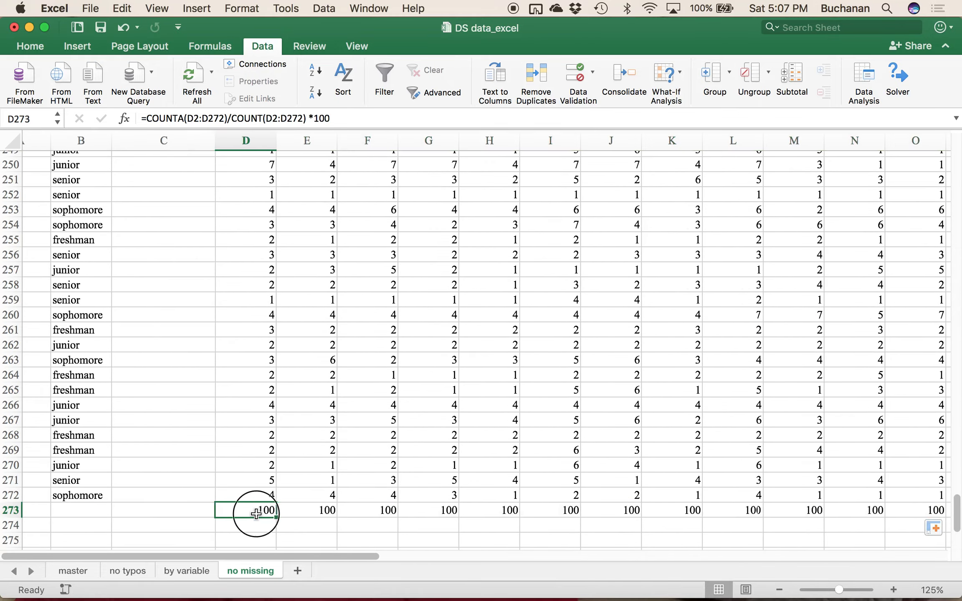
scroll(263, 503, up, 6)
scroll(263, 503, up, 5)
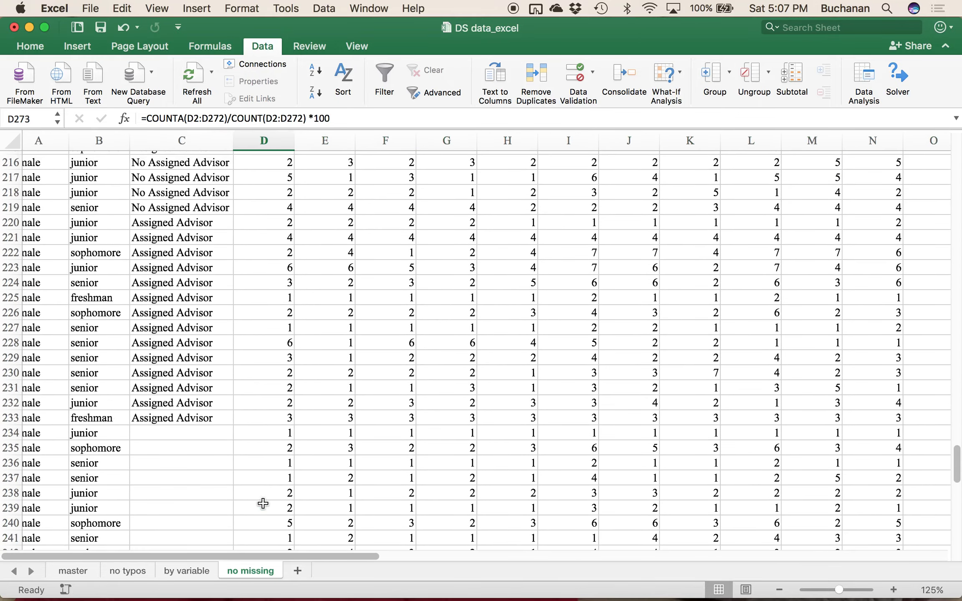
click(263, 480)
key(super+Up)
key(Up)
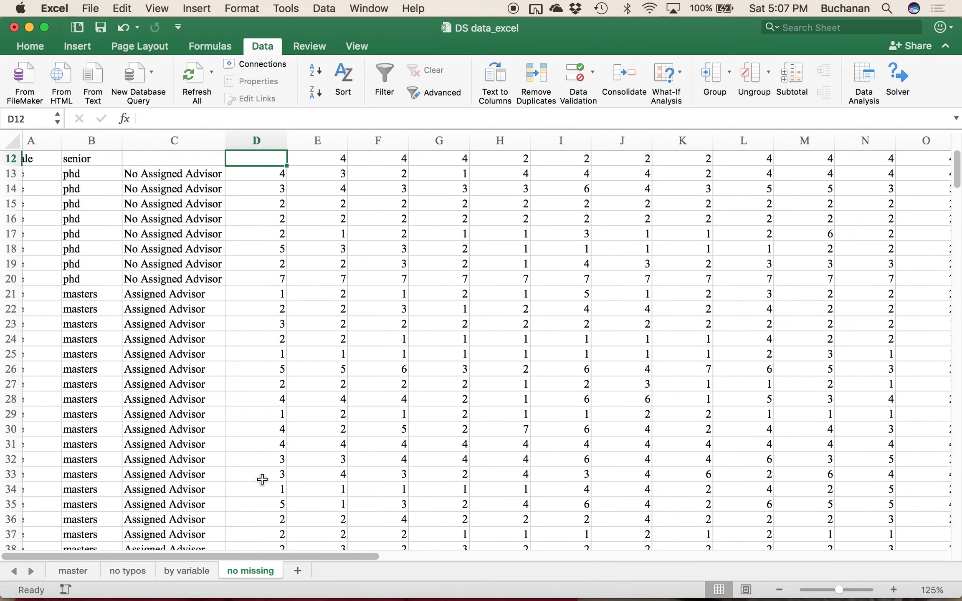
key(Down)
key(super+Down)
scroll(262, 480, down, 3)
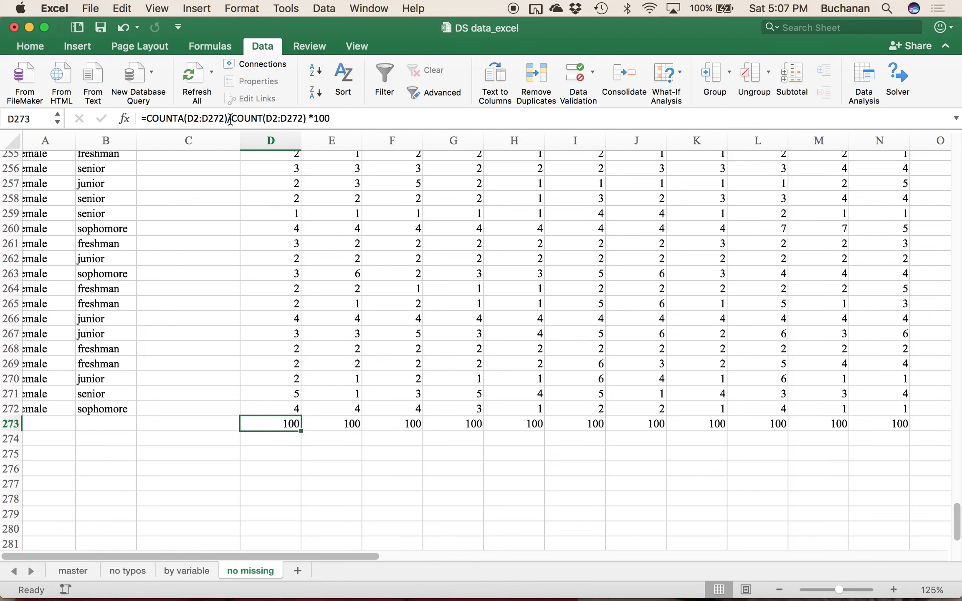
drag(232, 121, 304, 119)
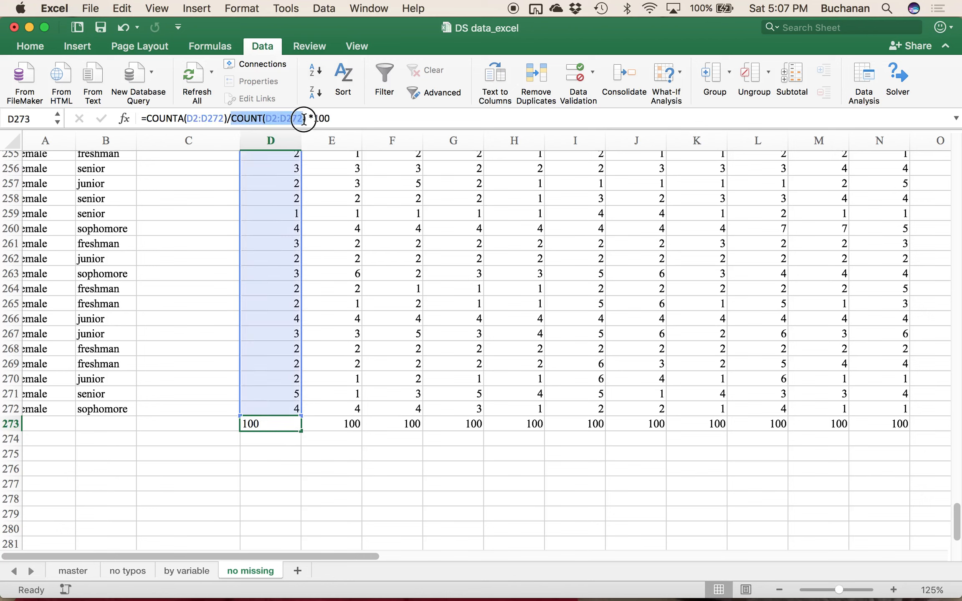
click(279, 439)
key(super+z)
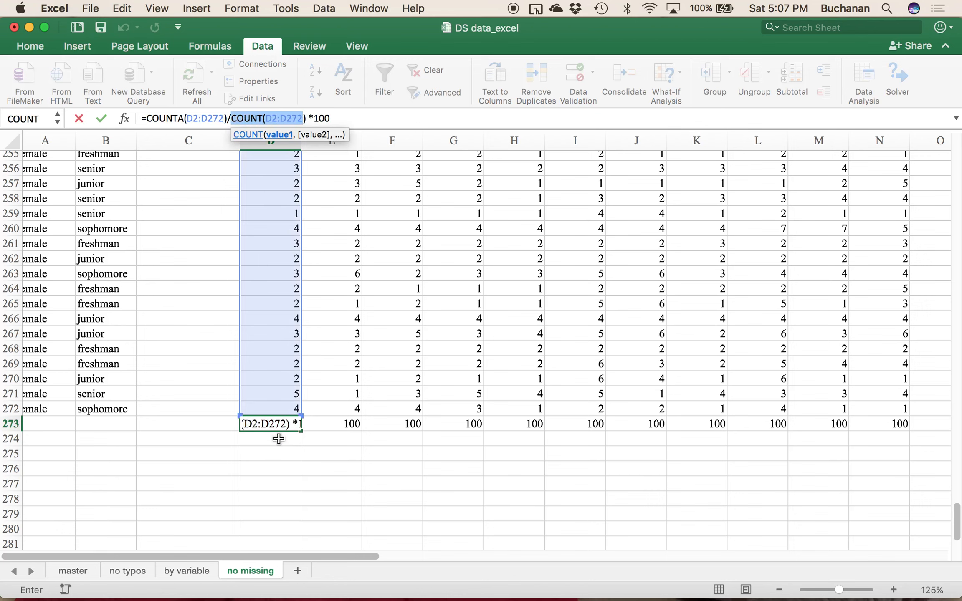
key(Escape)
Step: Recheck the q1 answers around the blank cell in row 12 and return to the D273 formula
key(super+Up)
key(super+Up)
key(Up)
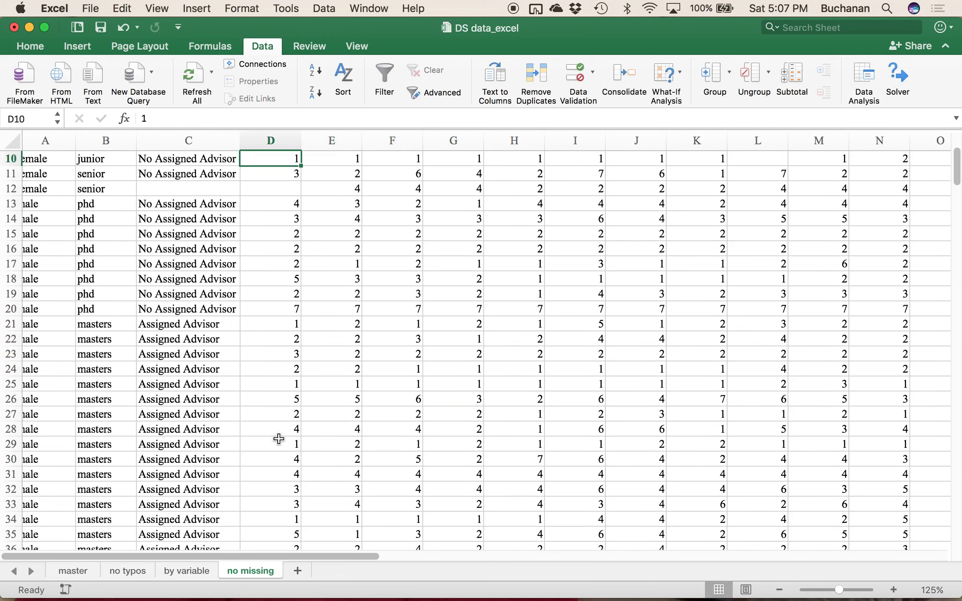
key(Down)
key(super+Up)
key(super+Down)
key(super+Down)
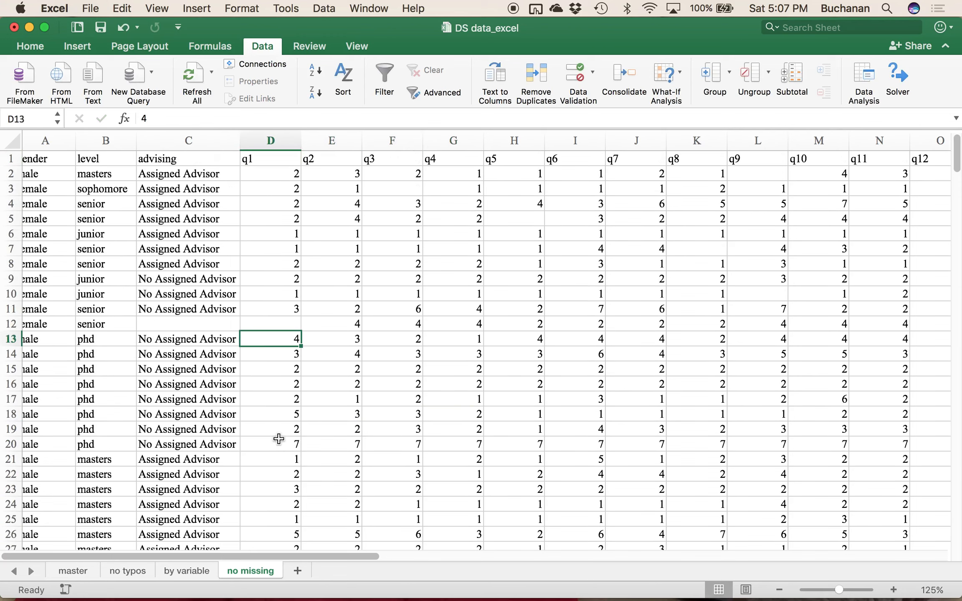
key(super+Down)
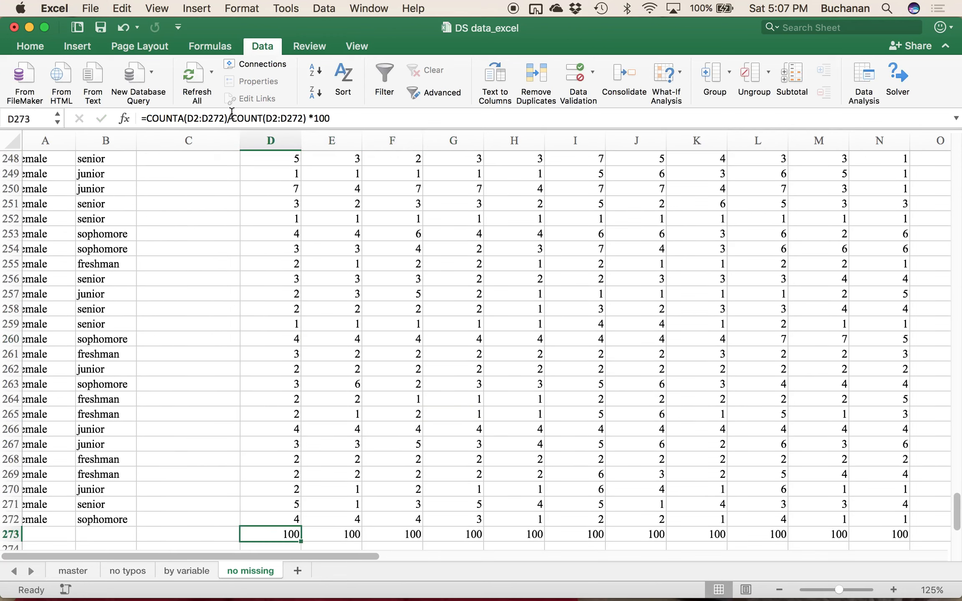
Step: Replace the COUNT(D2:D272) divisor in the D273 percent valid formula with 271
drag(231, 118, 301, 119)
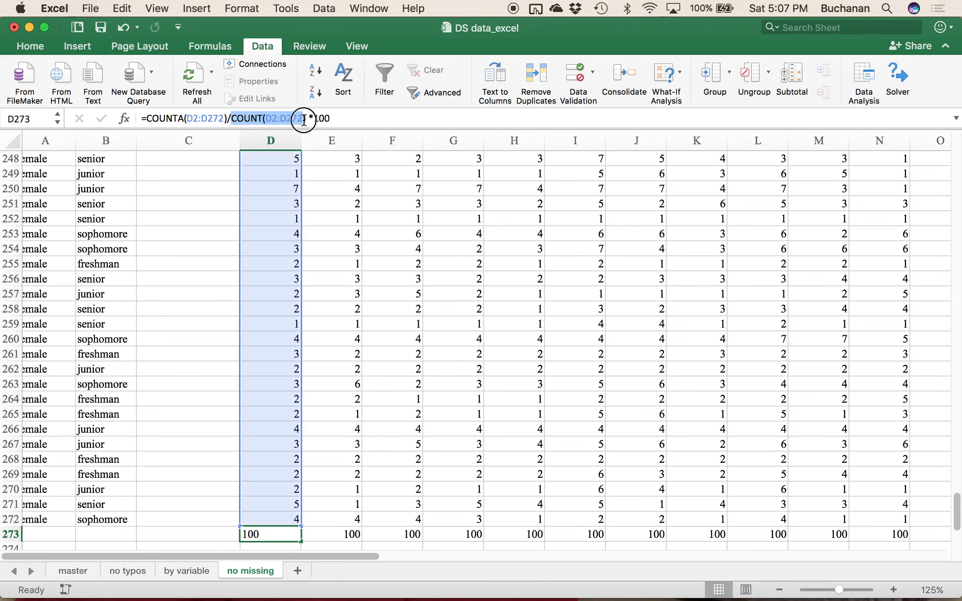
key(BackSpace)
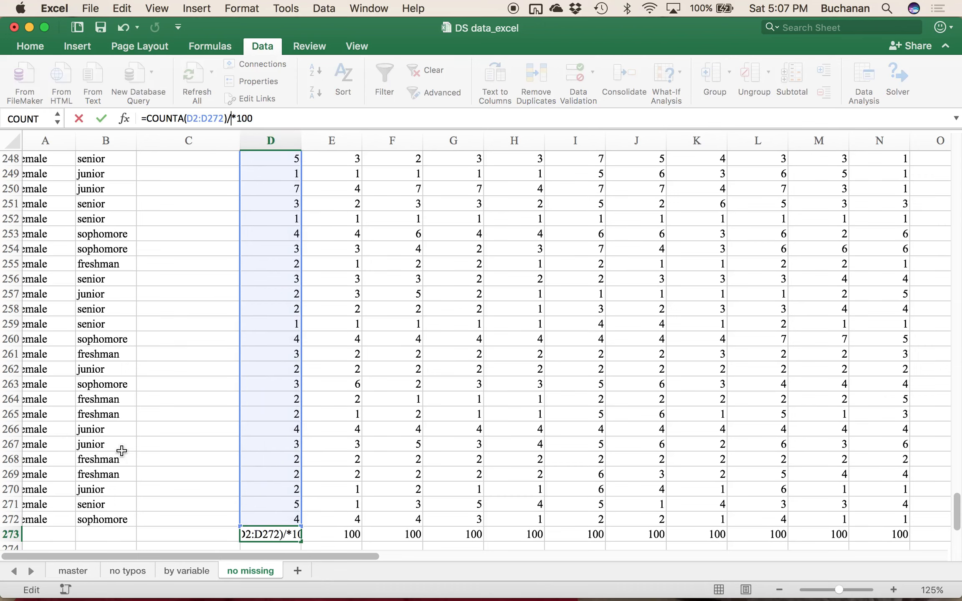
scroll(64, 531, up, 5)
scroll(65, 531, up, 20)
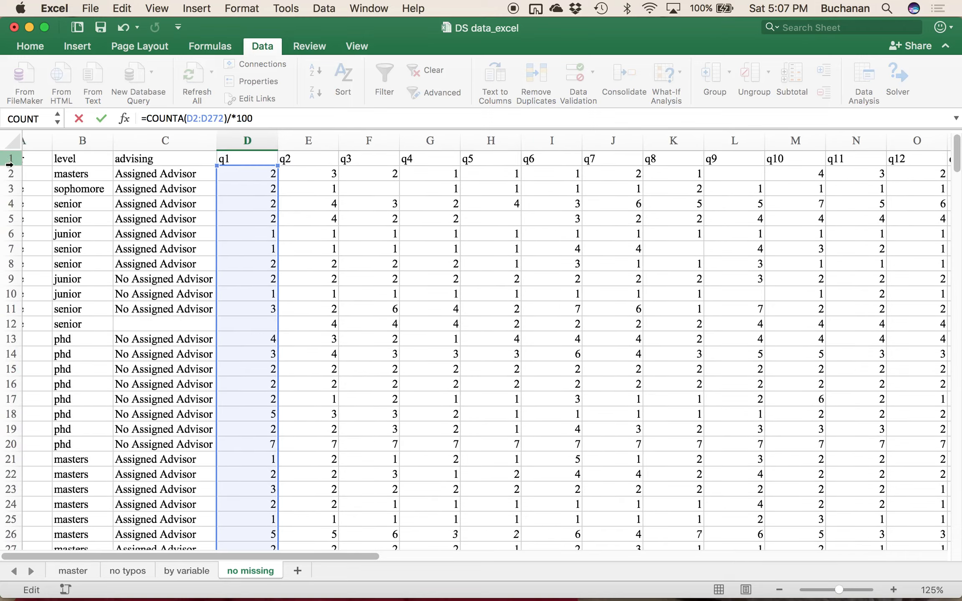
scroll(70, 264, down, 20)
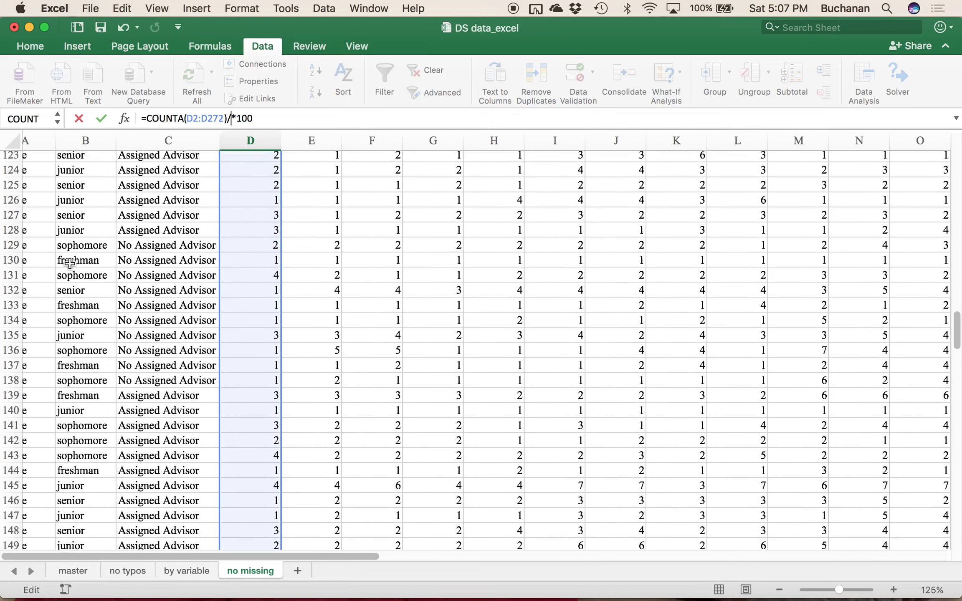
scroll(69, 263, up, 10)
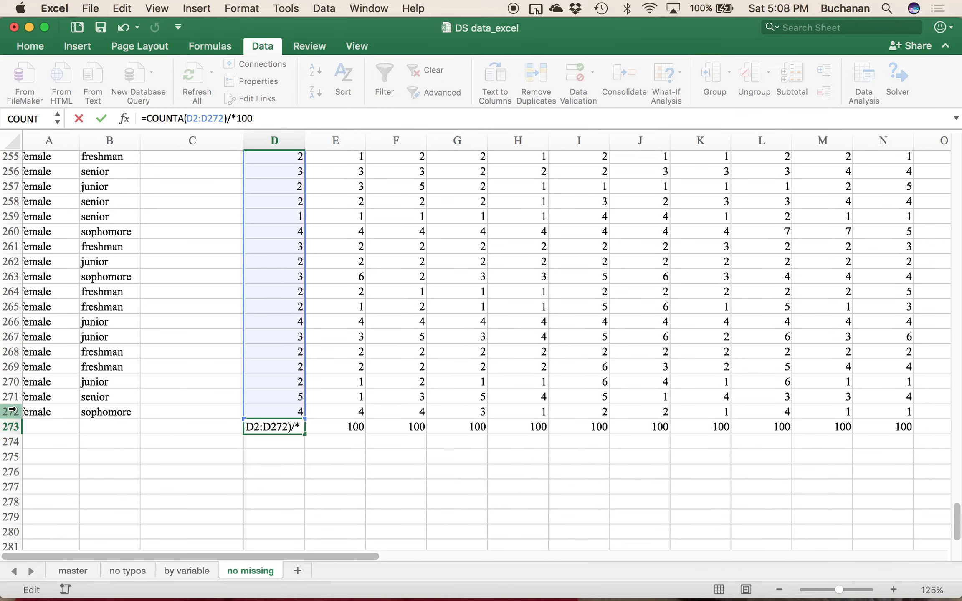
click(235, 124)
text(271)
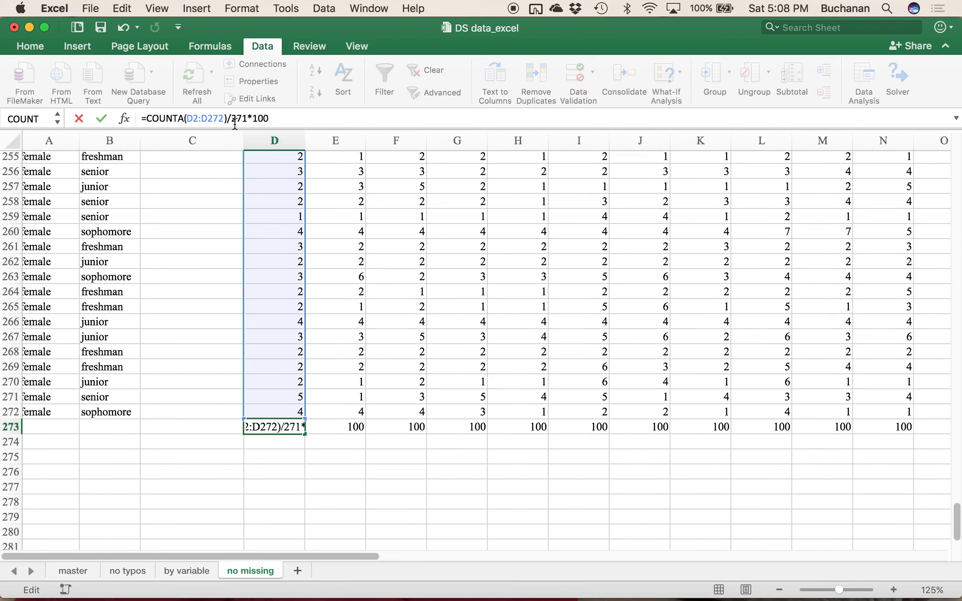
key(Return)
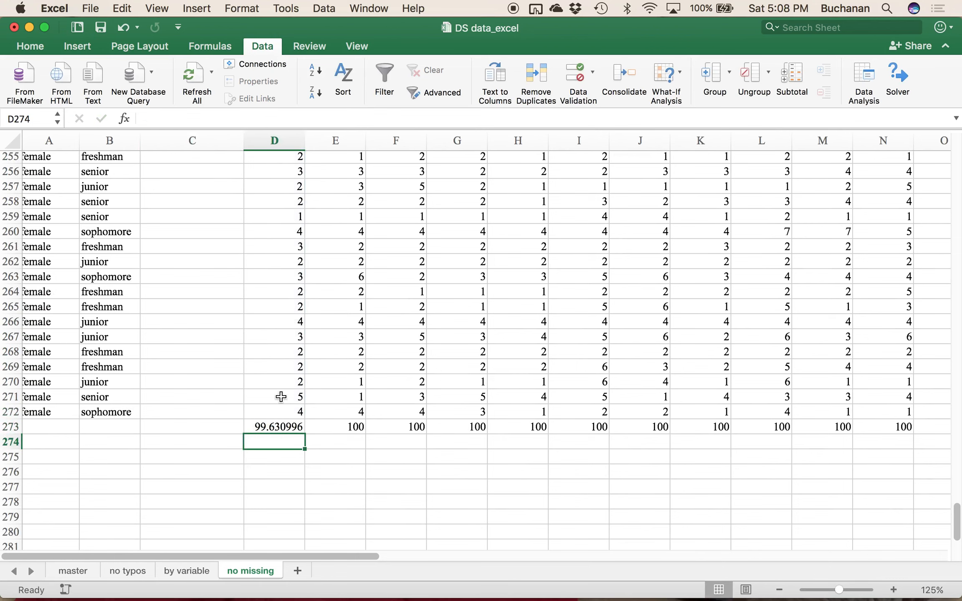
Step: Fill the corrected percent valid formula from D273 across row 273 to column Z, overwriting the earlier formulas
click(277, 429)
drag(305, 435, 911, 433)
drag(959, 429, 687, 428)
scroll(373, 457, left, 15)
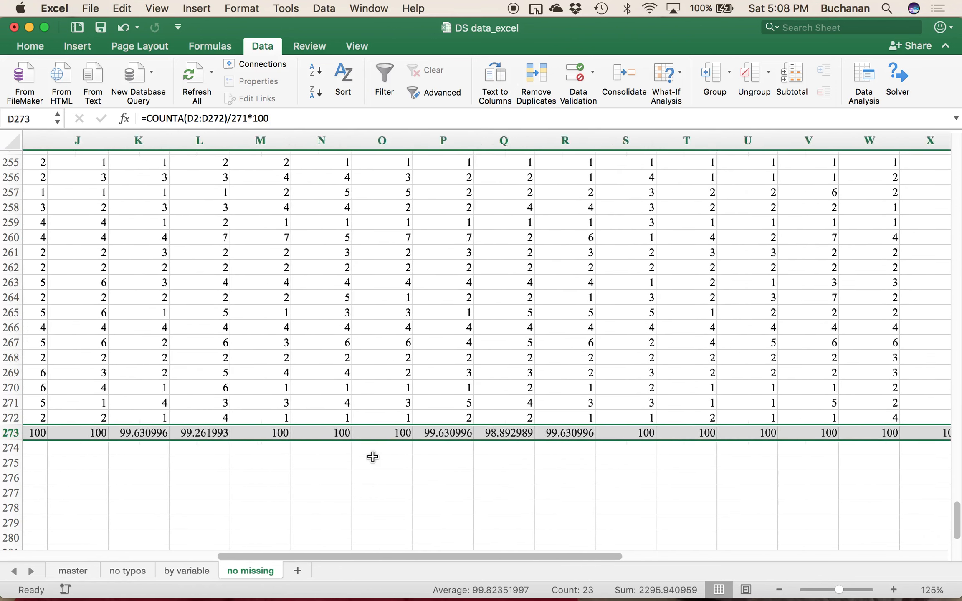
Step: Review the percent valid values and formulas across row 273, from q1 in column D through column Z
click(275, 437)
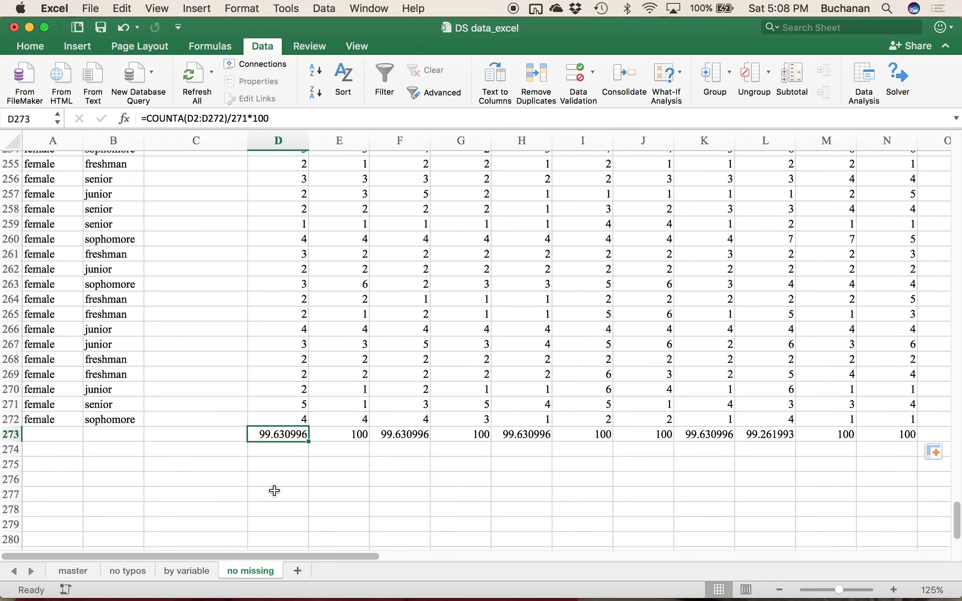
click(274, 418)
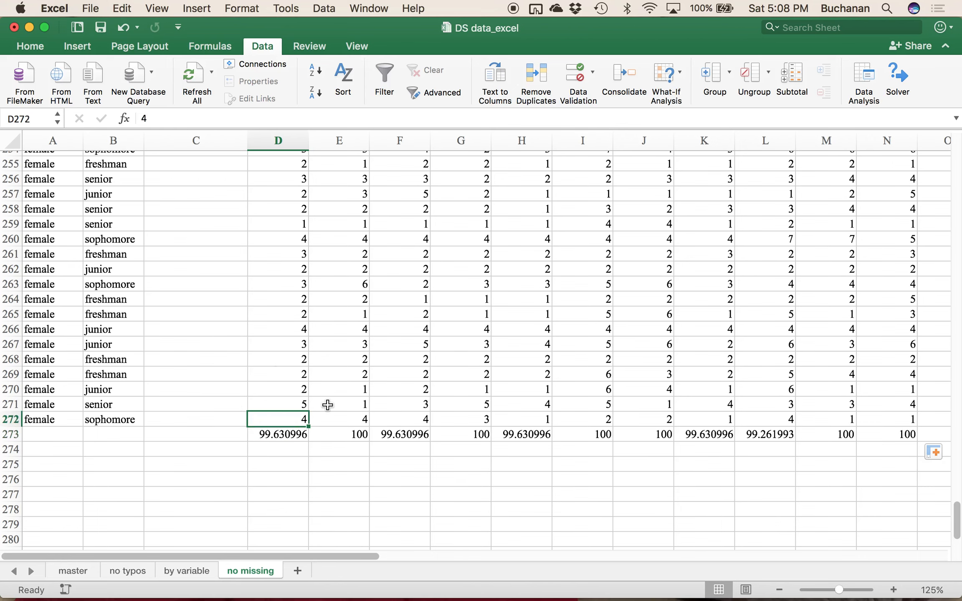
scroll(326, 320, up, 1)
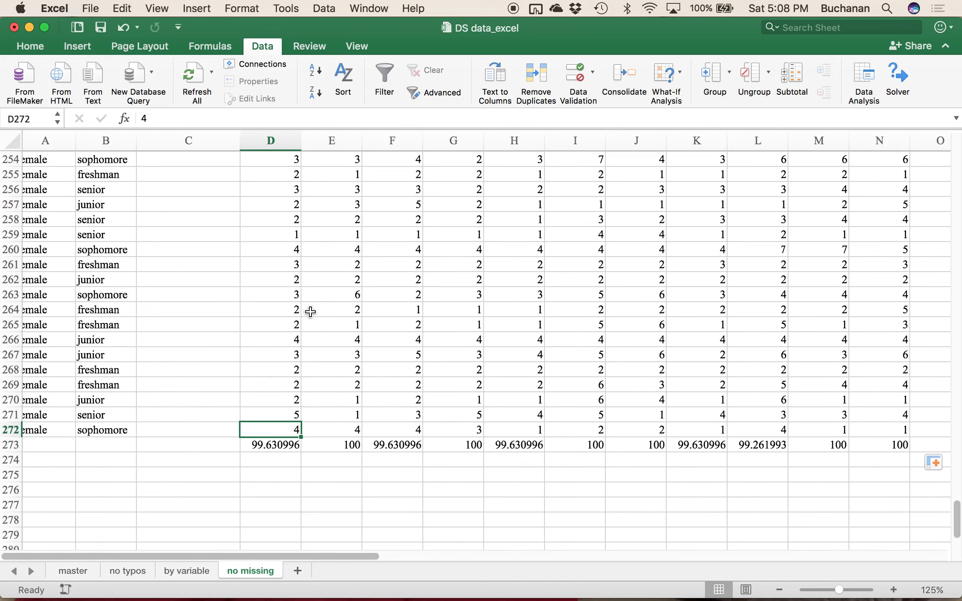
click(259, 446)
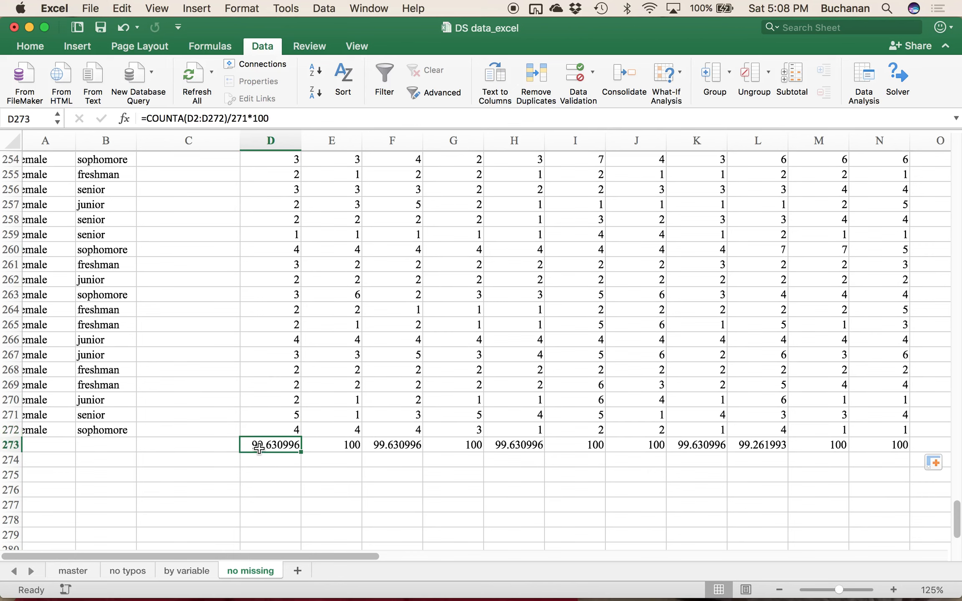
click(11, 445)
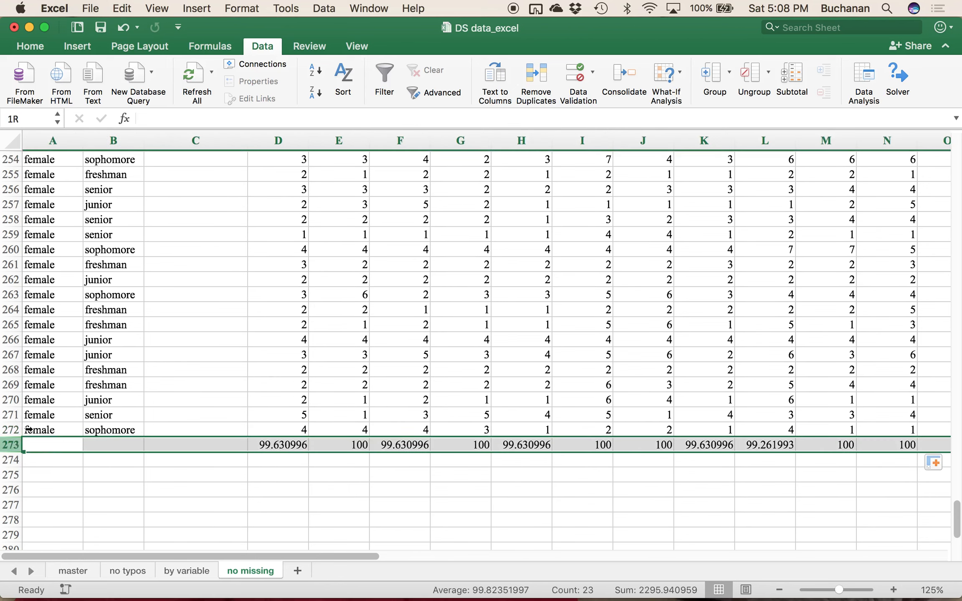
click(256, 447)
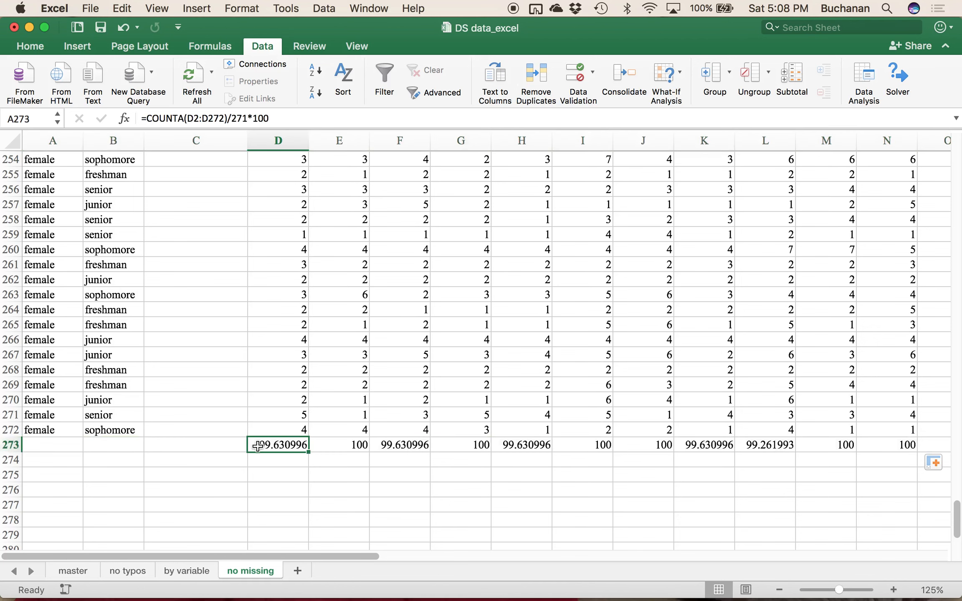
key(Right)
key(Right)
key(Right)
key(Right)
key(Right)
key(Right)
key(Right)
key(Right)
key(Right)
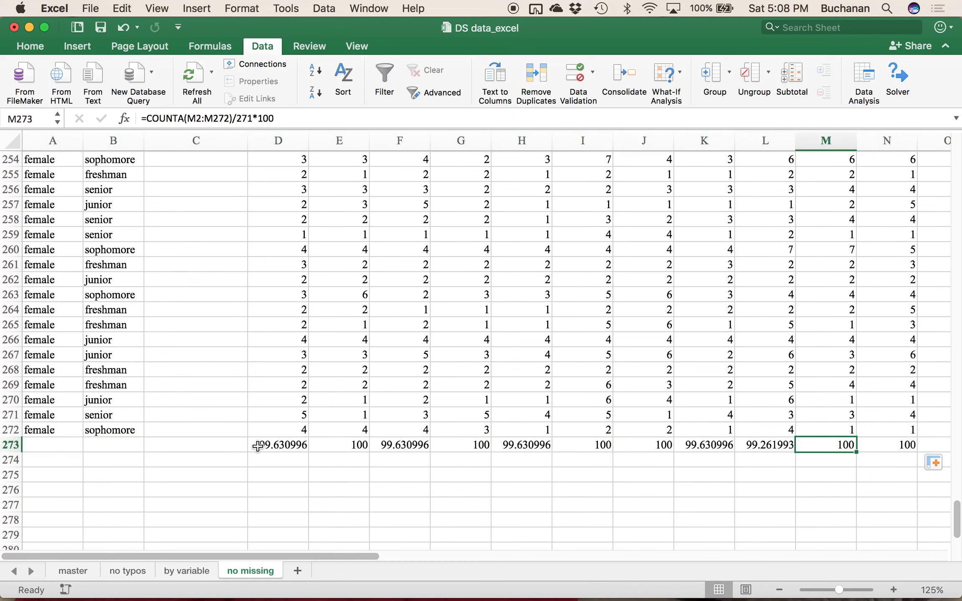
key(Right)
key(Right)
key(Right)
key(Right)
key(Right)
key(Right)
key(Right)
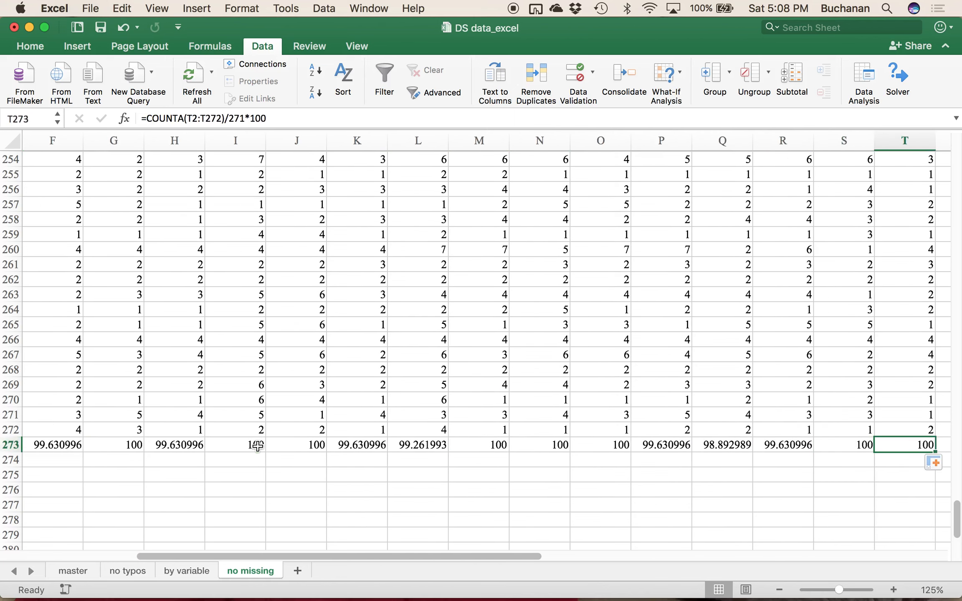
key(Right)
key(Right)
key(Right)
key(Right)
key(Right)
key(Right)
key(Right)
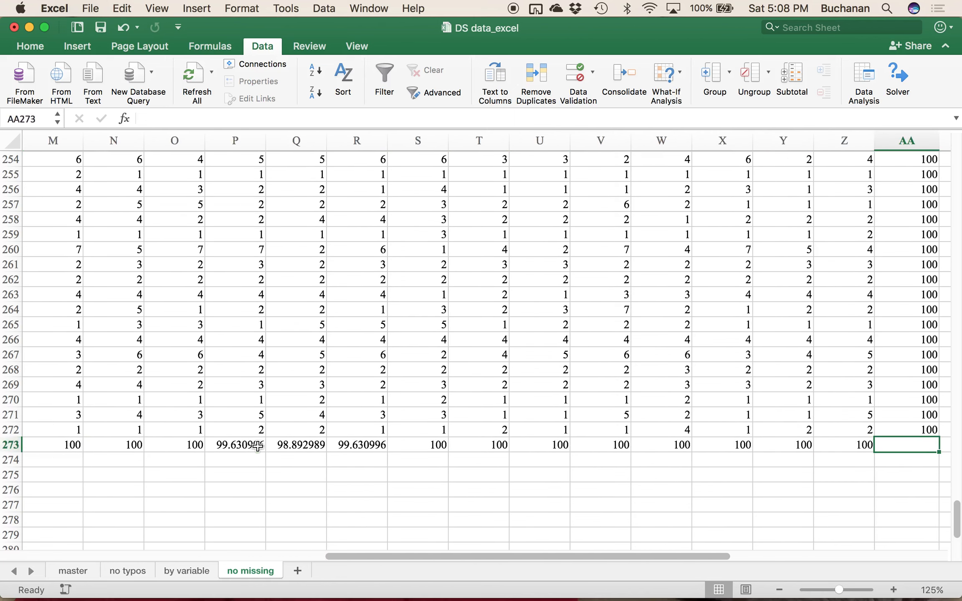
key(Right)
key(Left)
key(Left)
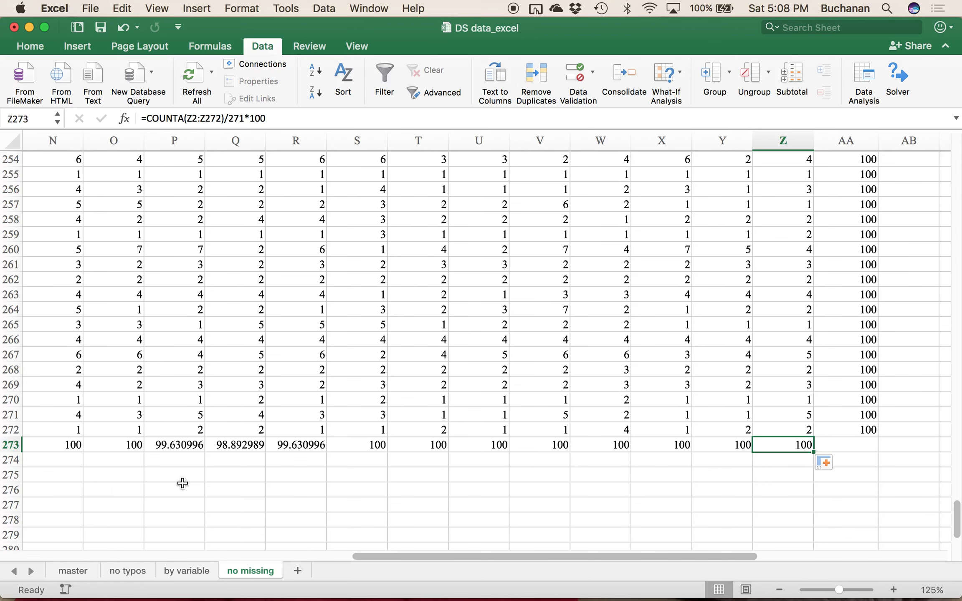
scroll(54, 443, left, 7)
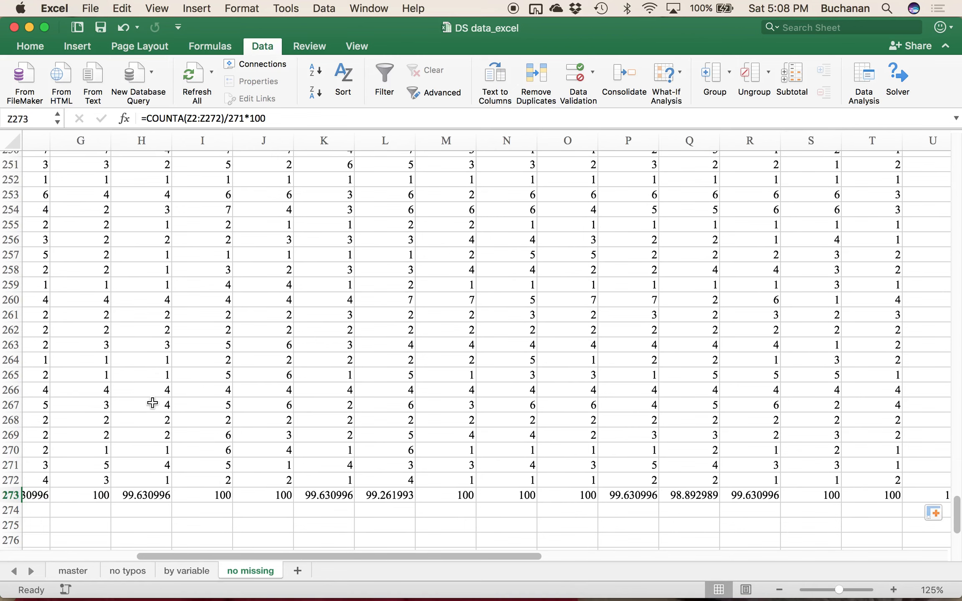
scroll(156, 380, left, 2)
scroll(156, 380, left, 5)
scroll(157, 380, down, 1)
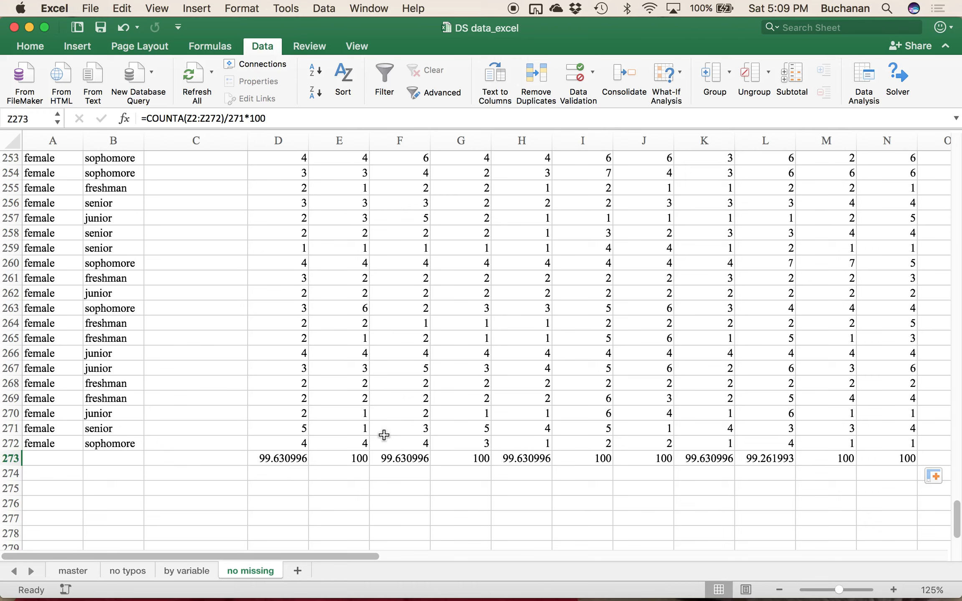
Step: Locate the blank q1 answer in D12 and inspect the answers around it
click(282, 455)
key(ctrl+Up)
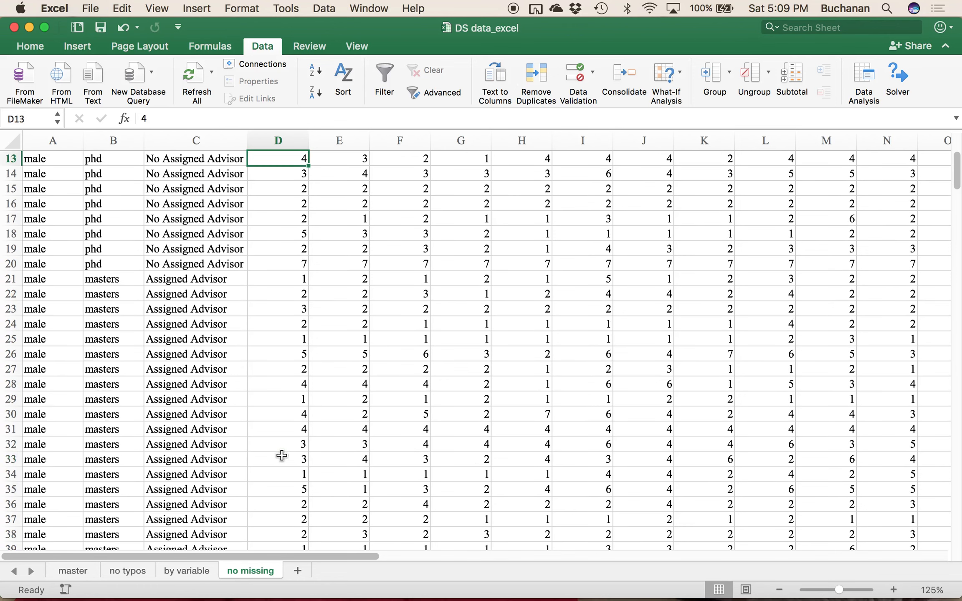
key(Up)
key(Up)
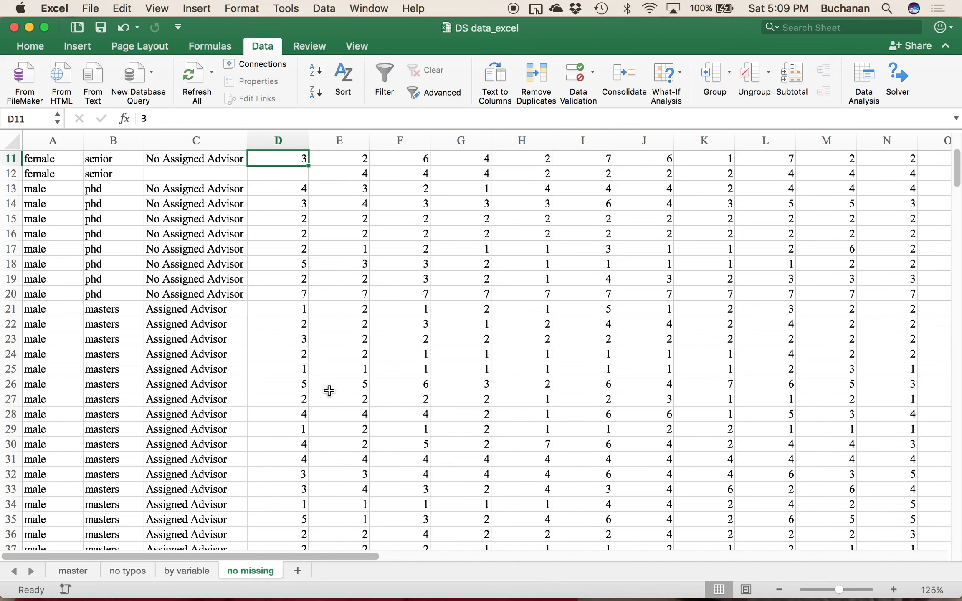
scroll(329, 390, up, 5)
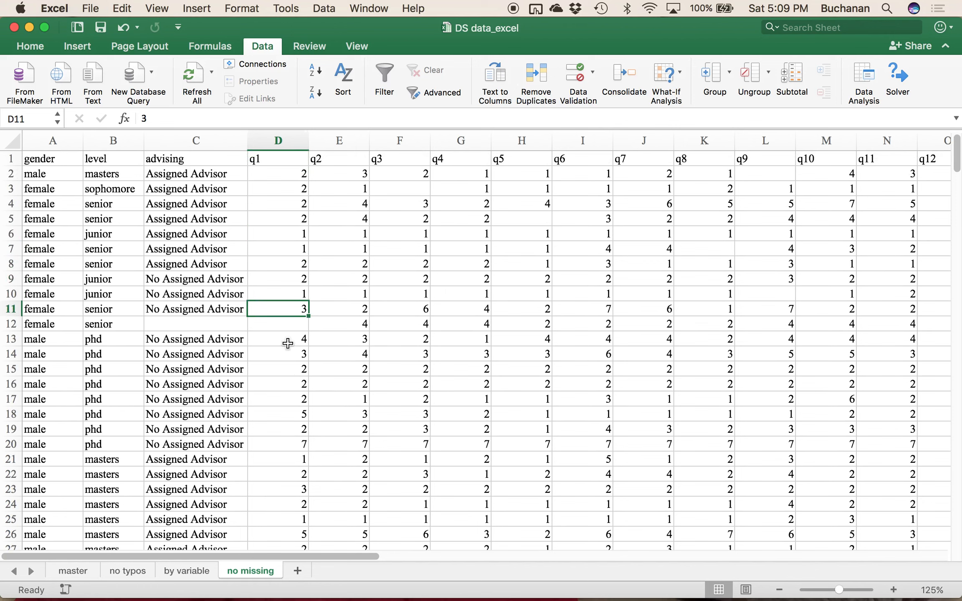
click(286, 321)
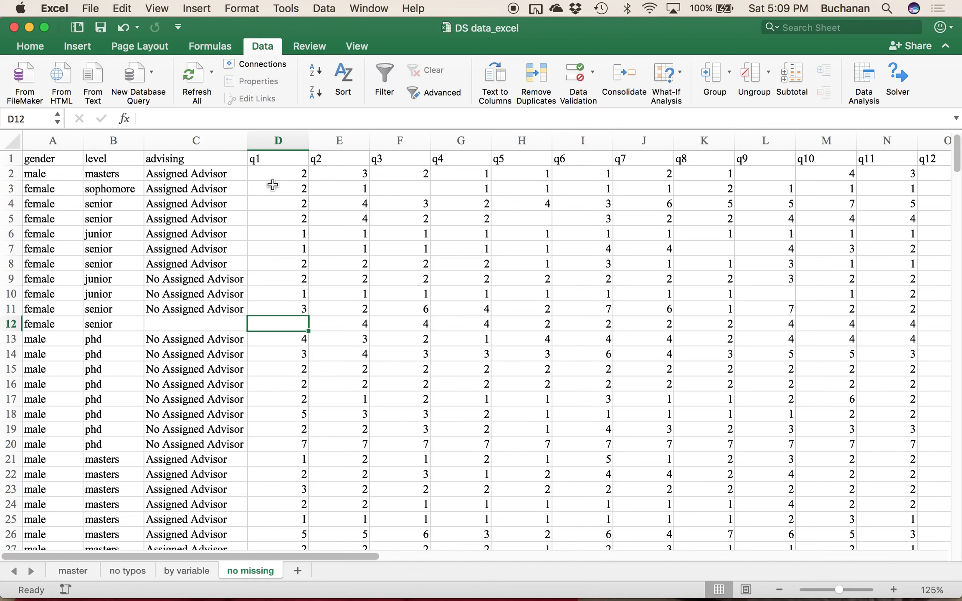
click(273, 364)
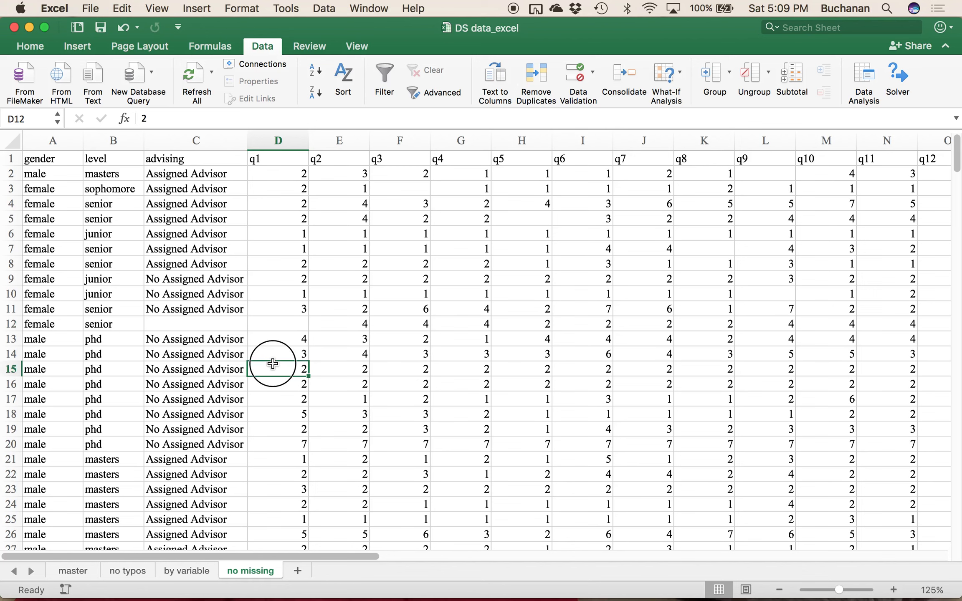
Step: Enter an AVERAGE formula over D2:D272 in cell D274, below the q1 percent valid value
key(ctrl+Down)
key(Down)
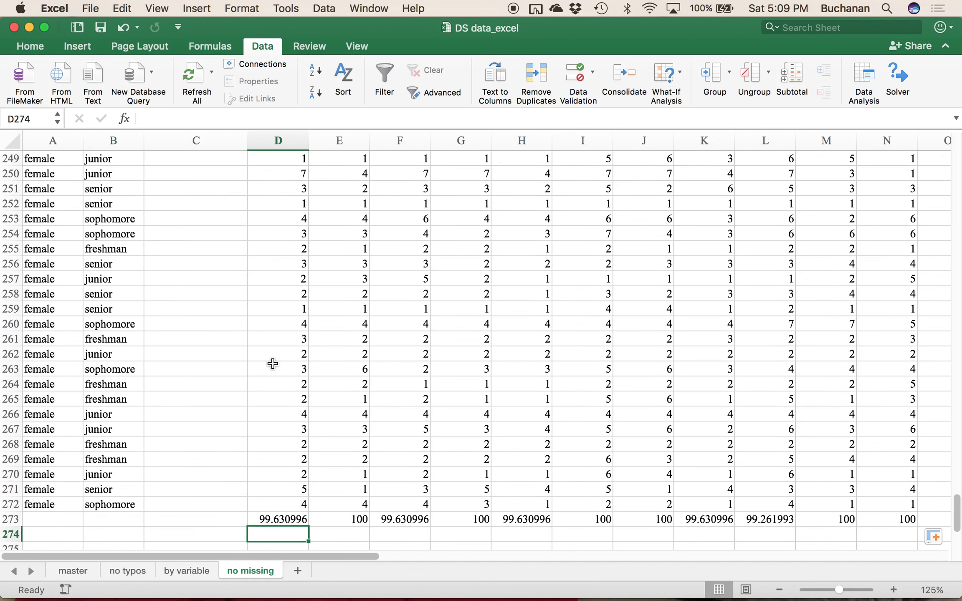
text(=)
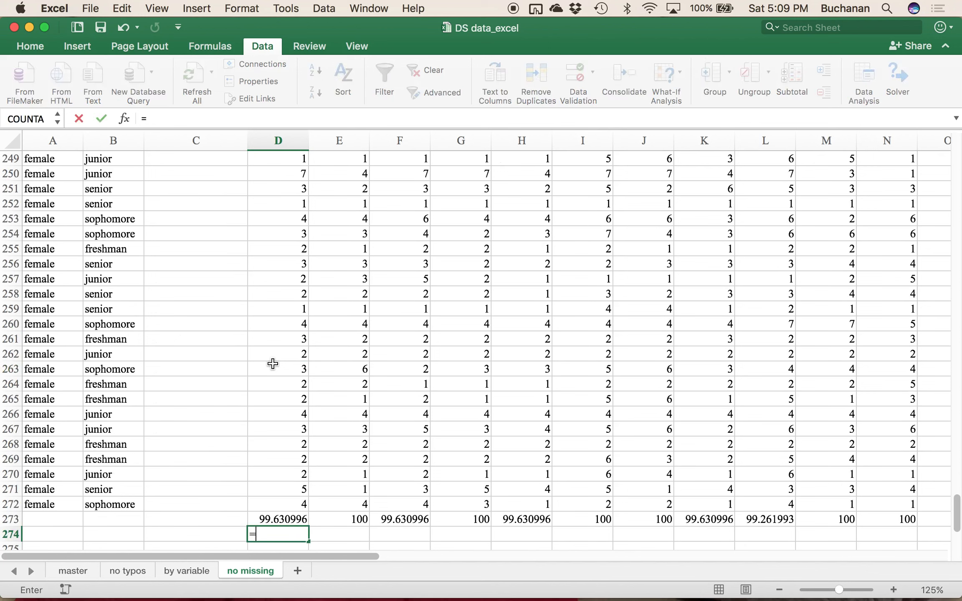
text(avear)
key(BackSpace)
key(BackSpace)
text(erage()
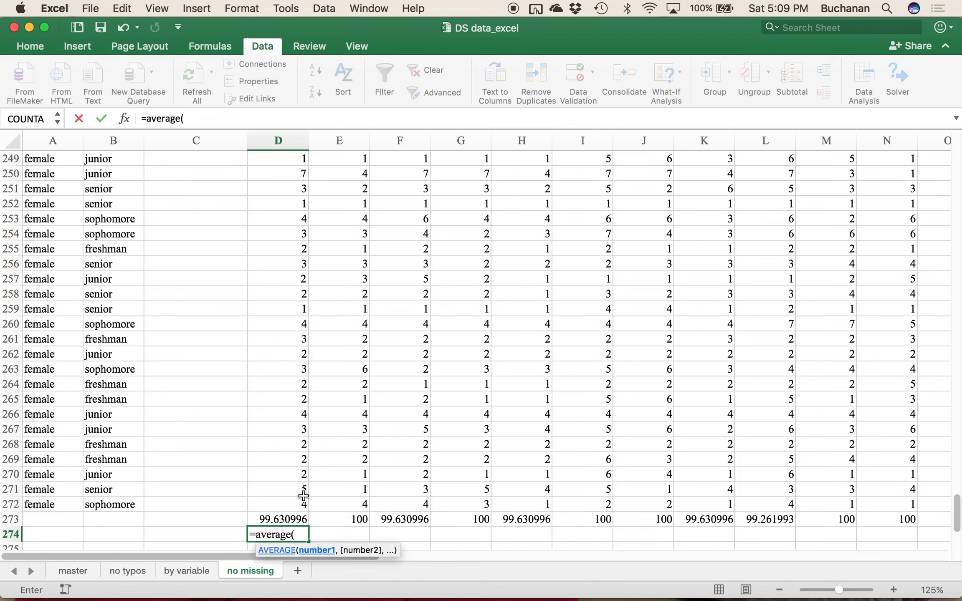
drag(303, 501, 278, 219)
drag(286, 75, 275, 177)
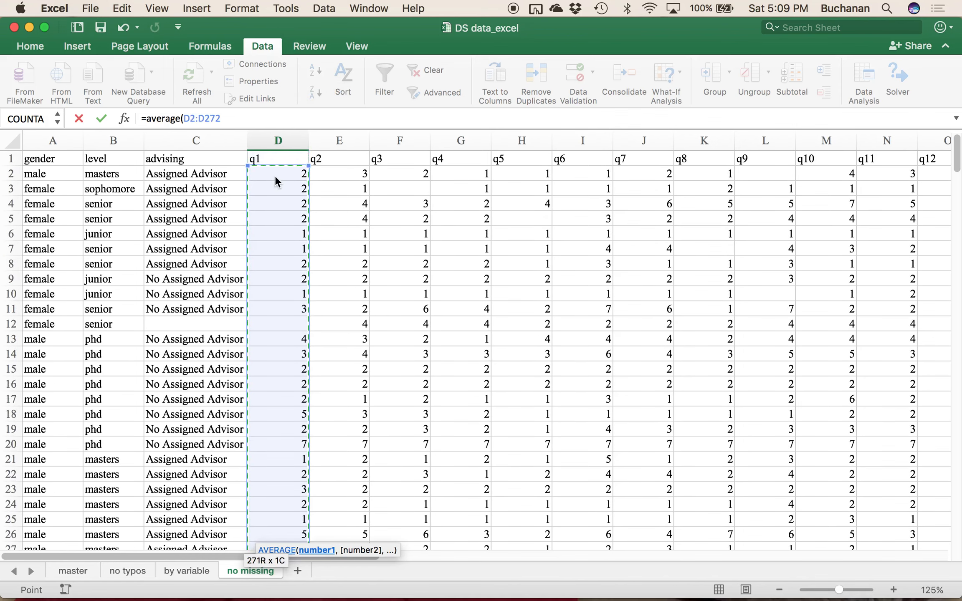
text())
key(Return)
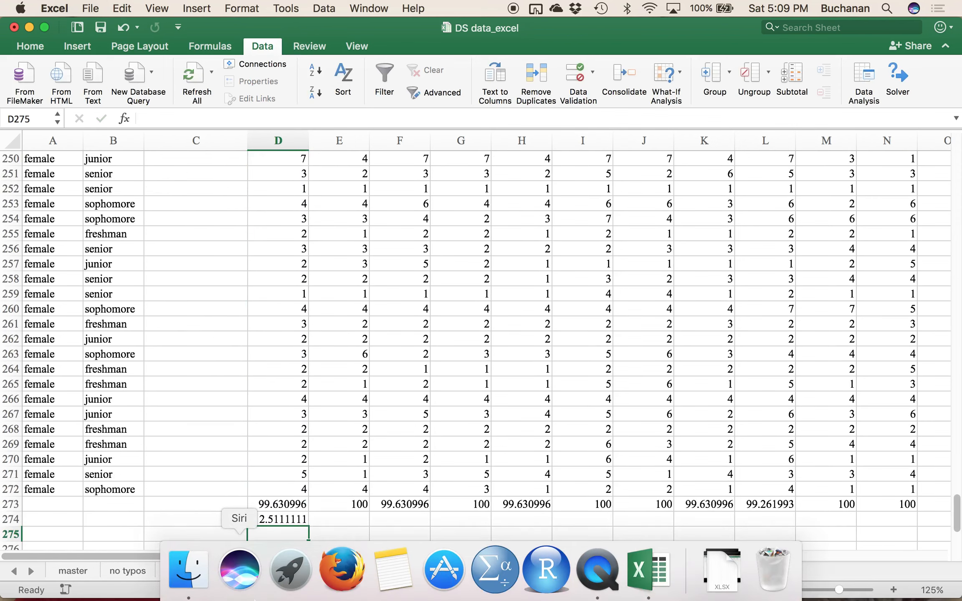
Step: Compare the q1 average in D274 with the q1 mean on the by variable sheet, and return to the no missing sheet
click(181, 573)
scroll(183, 483, left, 20)
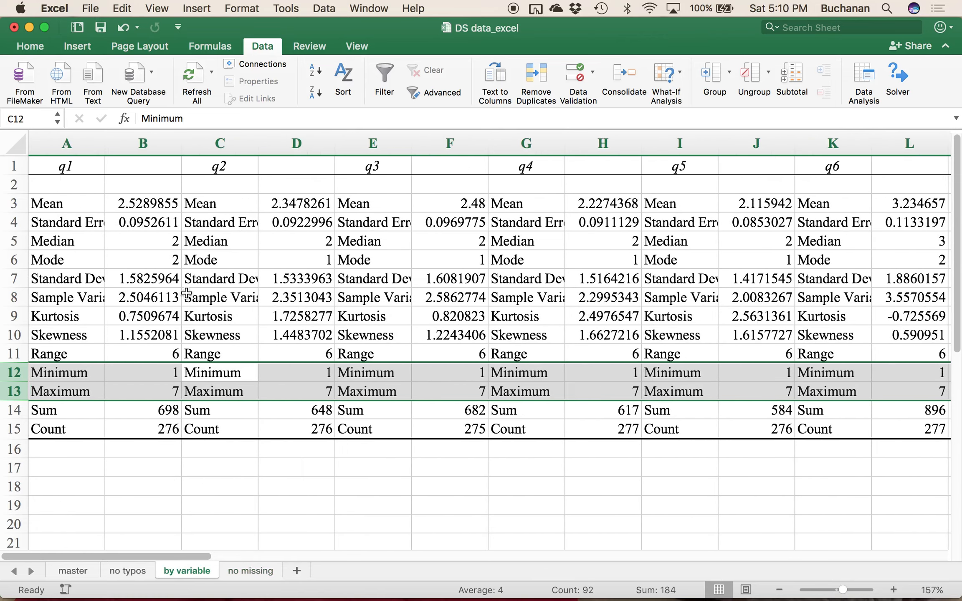
click(144, 208)
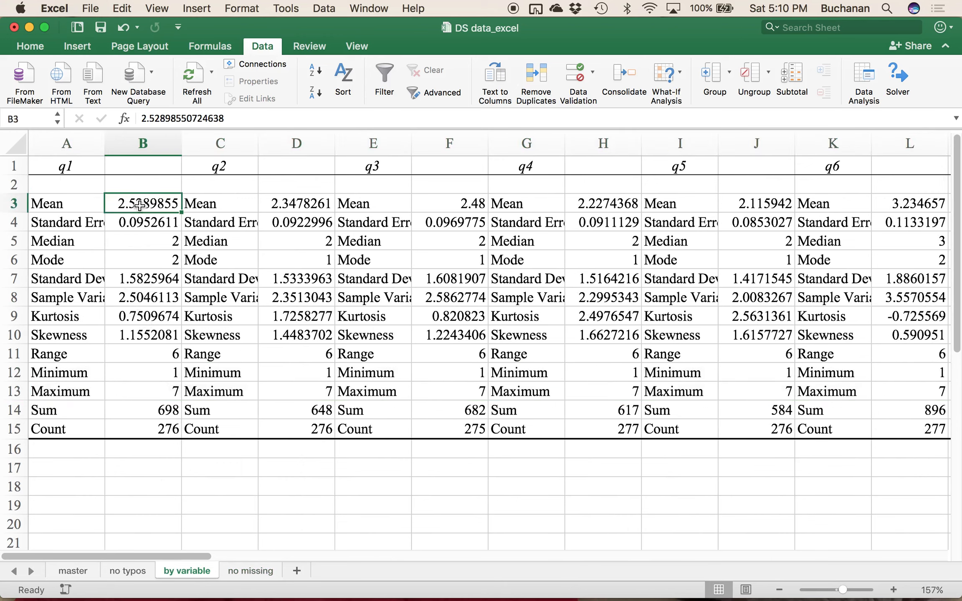
click(251, 571)
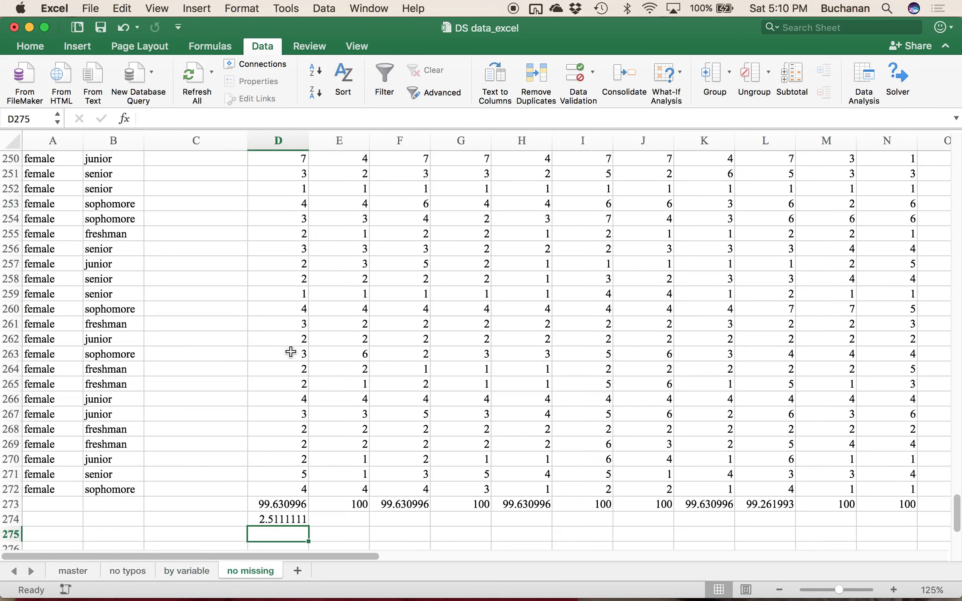
scroll(291, 352, up, 3)
scroll(291, 352, down, 8)
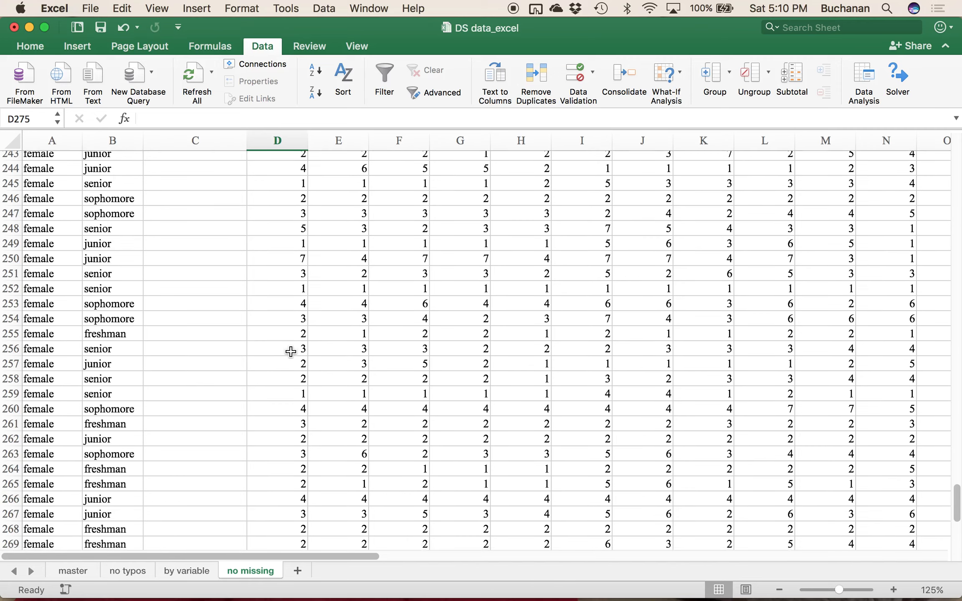
scroll(291, 353, up, 2)
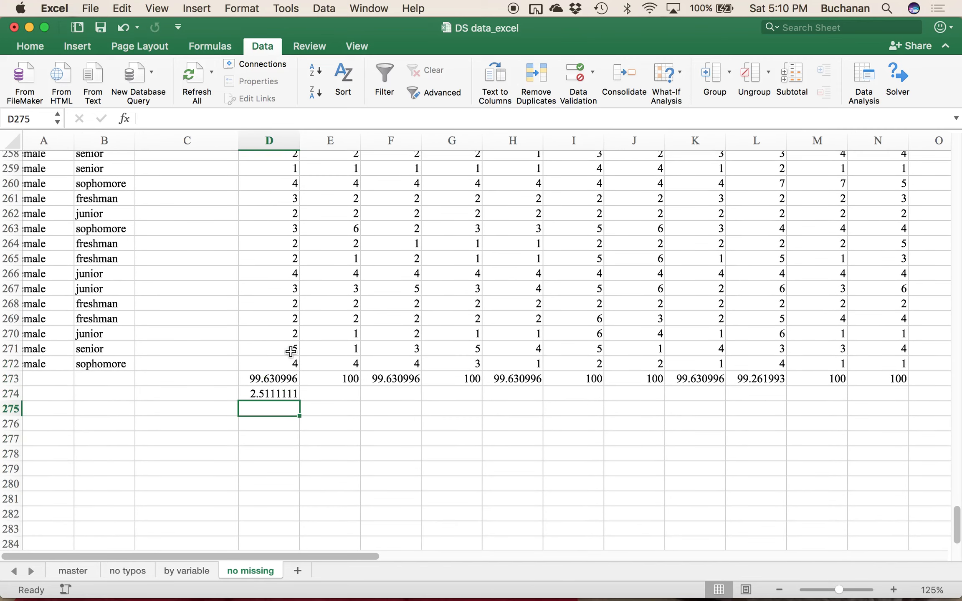
Step: Copy the q1 AVERAGE formula from D274 across row 274 through column Z
click(289, 397)
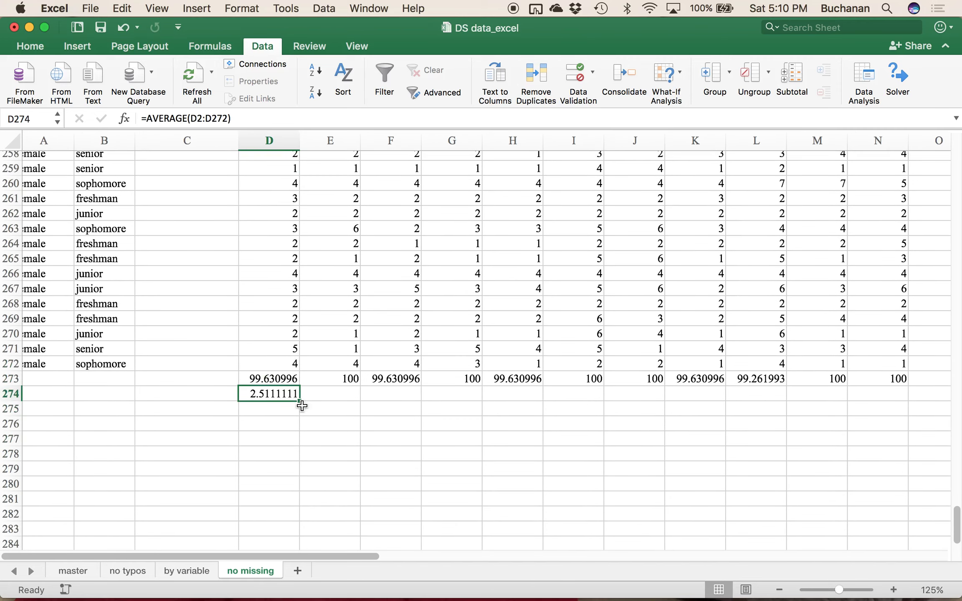
drag(299, 401, 383, 397)
scroll(231, 439, left, 10)
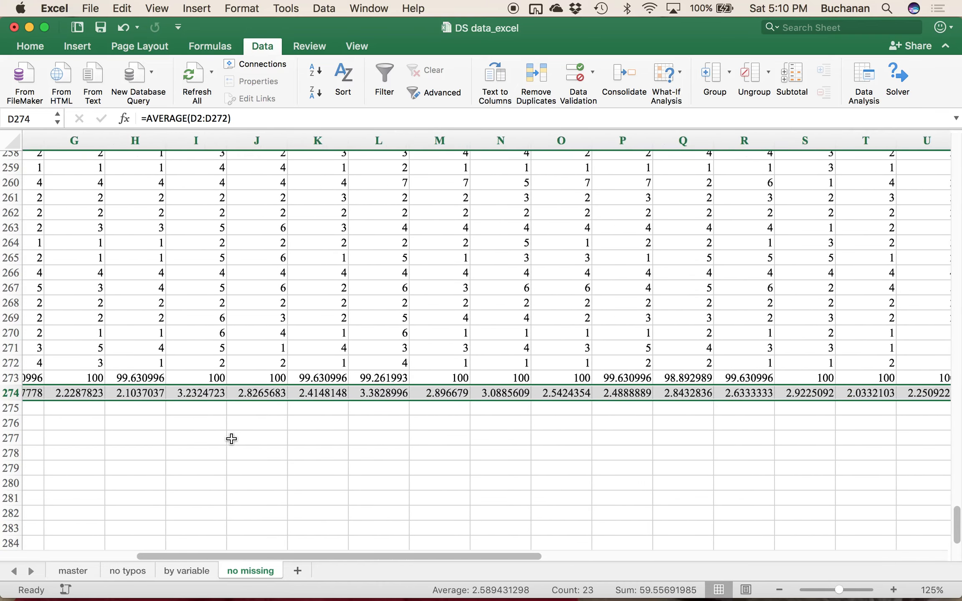
scroll(231, 439, up, 3)
scroll(231, 438, left, 2)
Step: Review the q1 average in D274 against the percent valid value in D273 and the last q1 answer
key(Up)
key(Down)
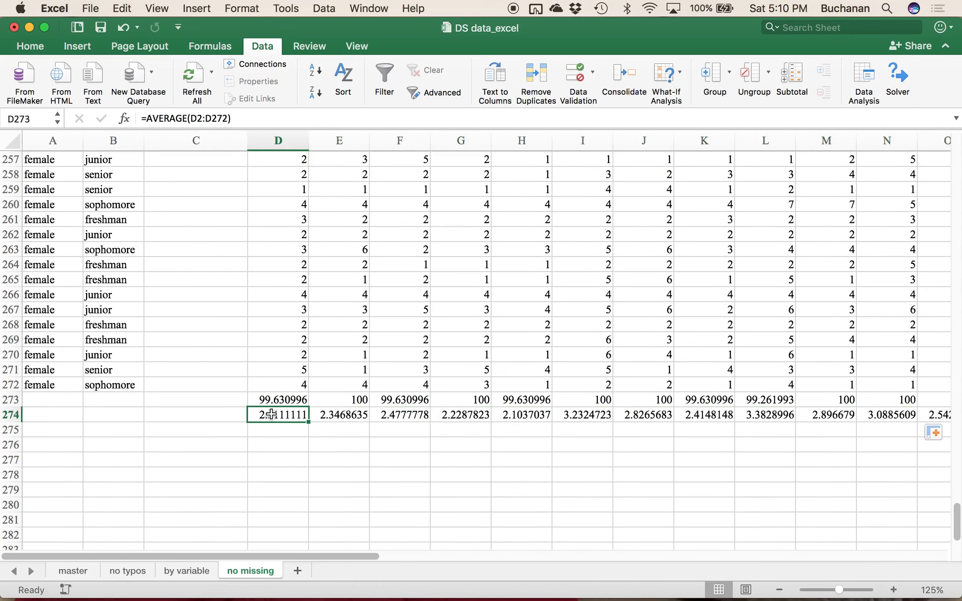
key(Up)
key(Up)
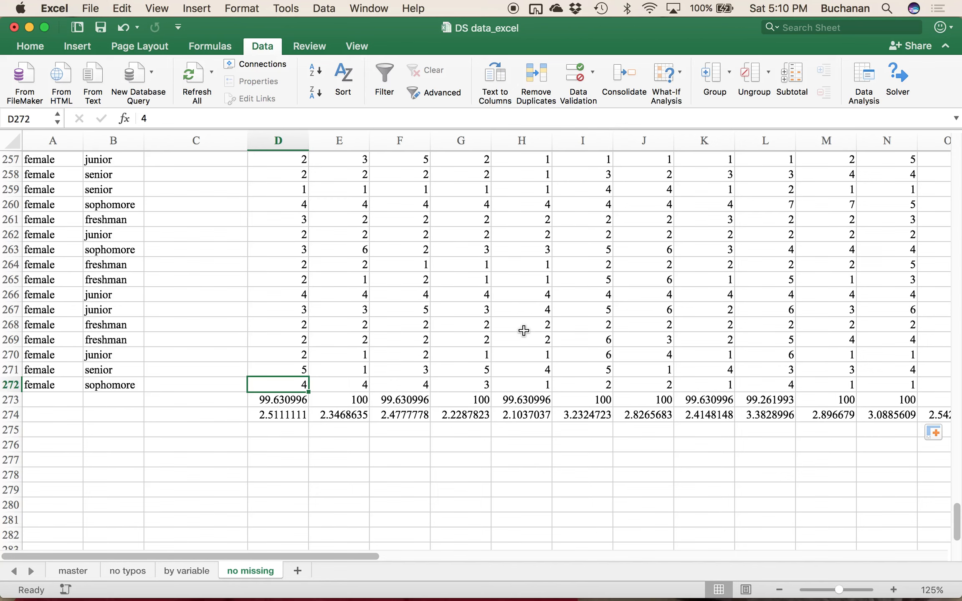
scroll(524, 330, up, 3)
scroll(523, 330, down, 6)
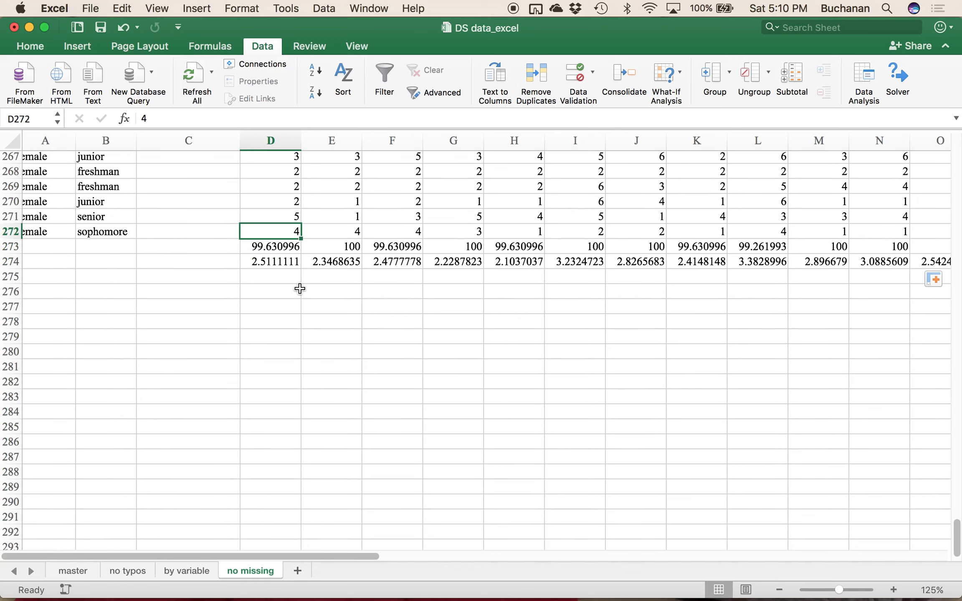
click(261, 262)
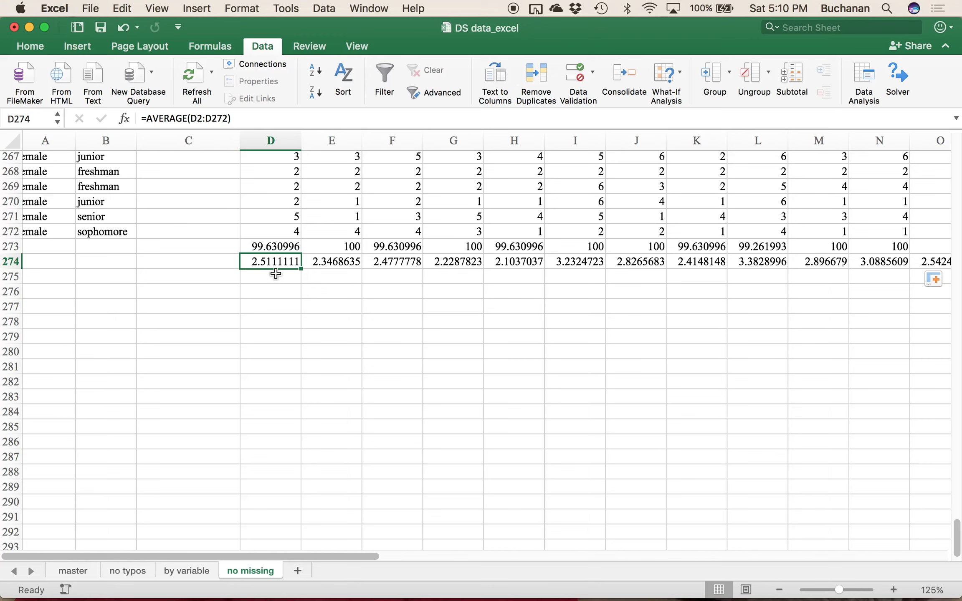
key(Up)
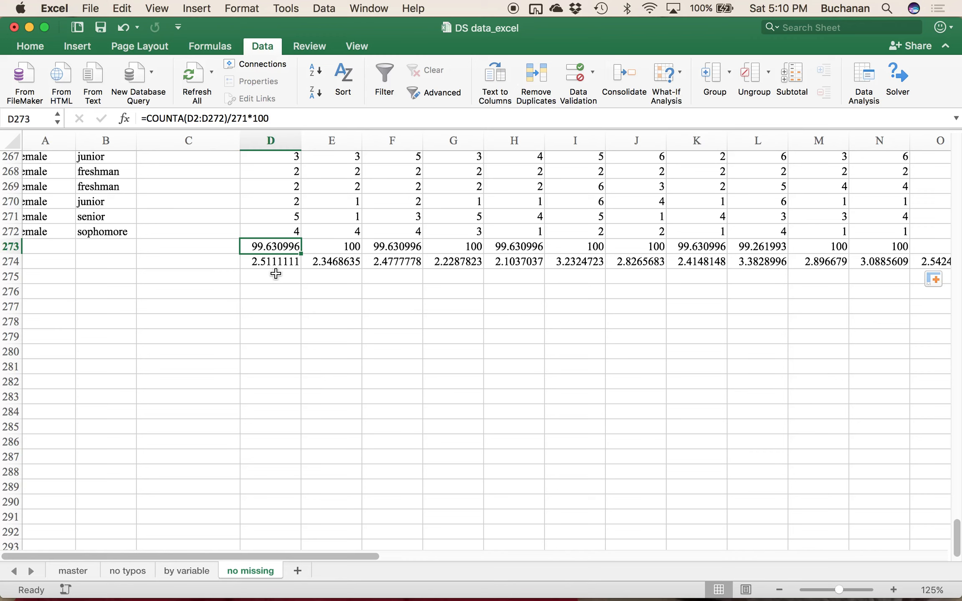
Step: Fill the blank q1 answer in D12 with the question average, 2.51
key(super+Up)
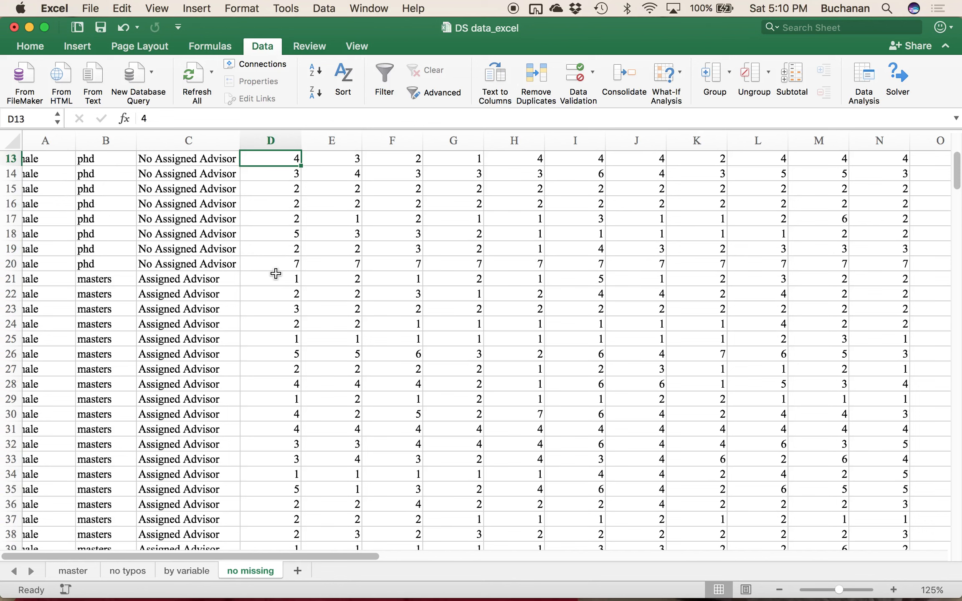
key(Up)
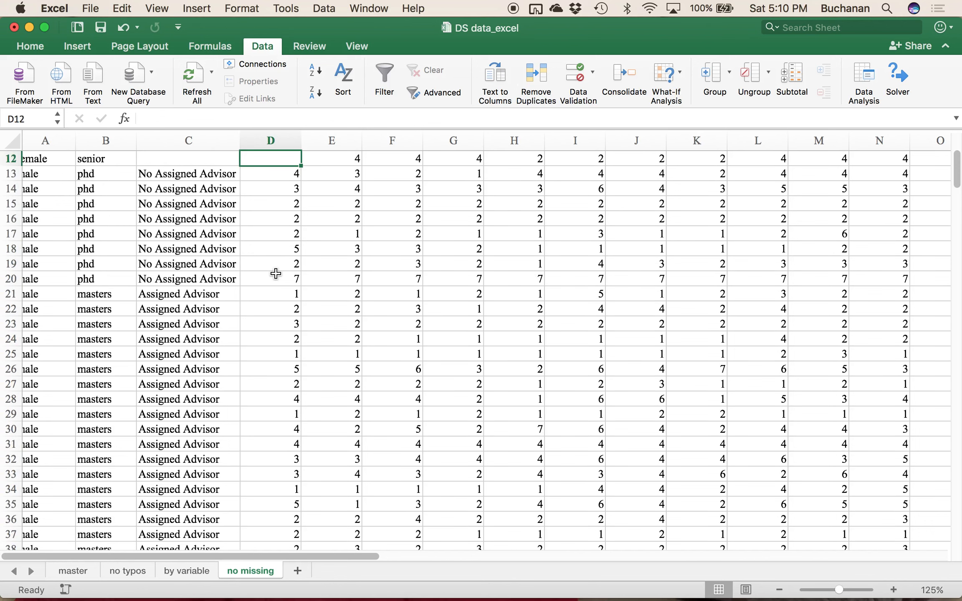
text(2.41)
key(BackSpace)
key(BackSpace)
key(BackSpace)
text(.51)
key(Return)
key(Up)
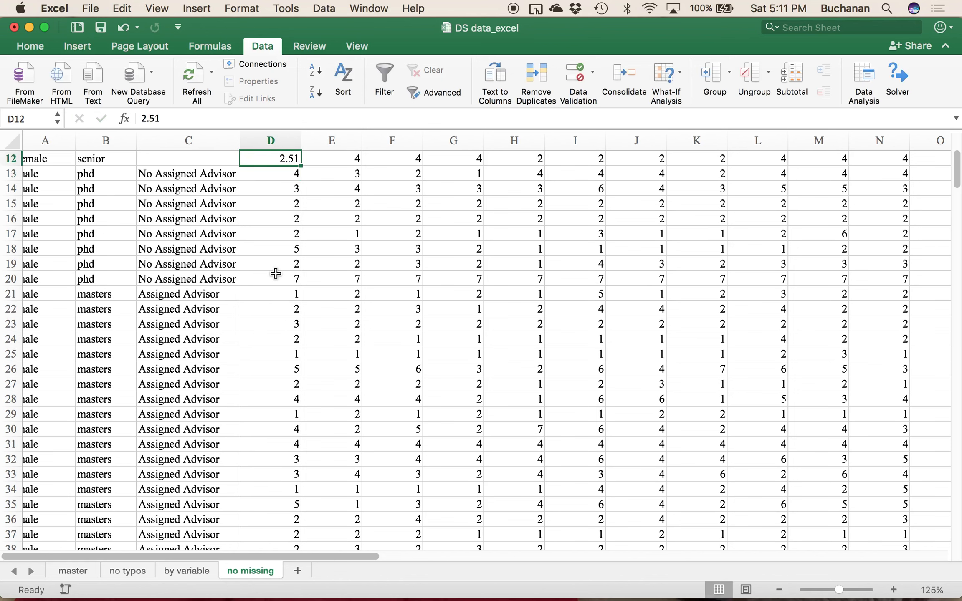
Step: Find the next question below 100 percent valid, q3, and fill its blank answer in F3 with 2.48
key(super+Up)
key(super+Down)
key(Up)
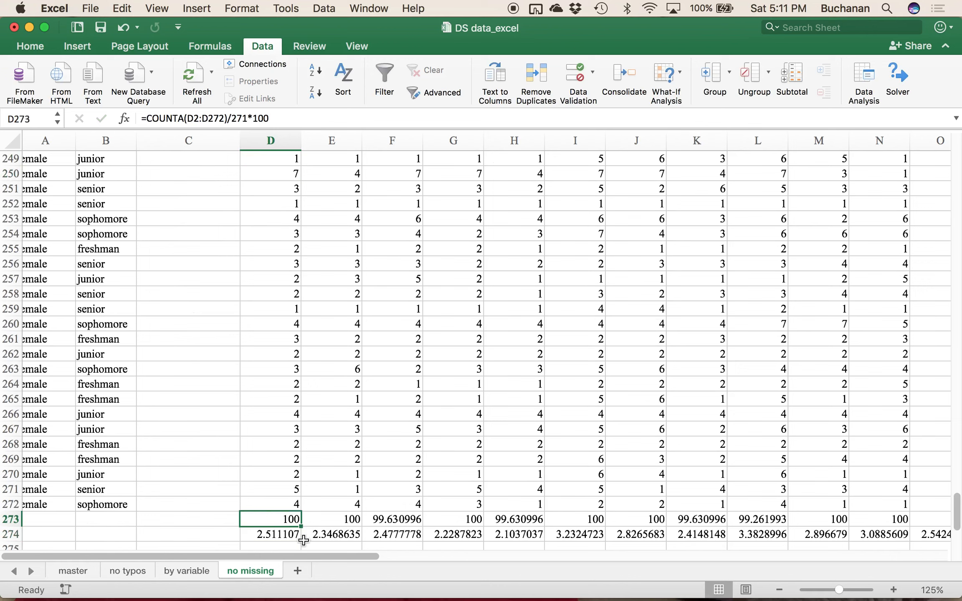
key(Right)
key(Right)
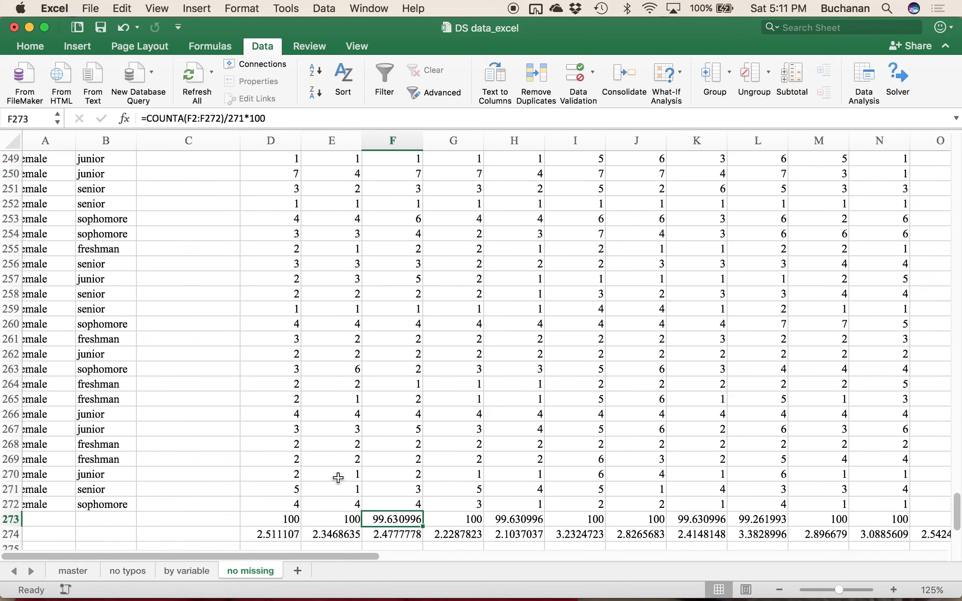
click(419, 499)
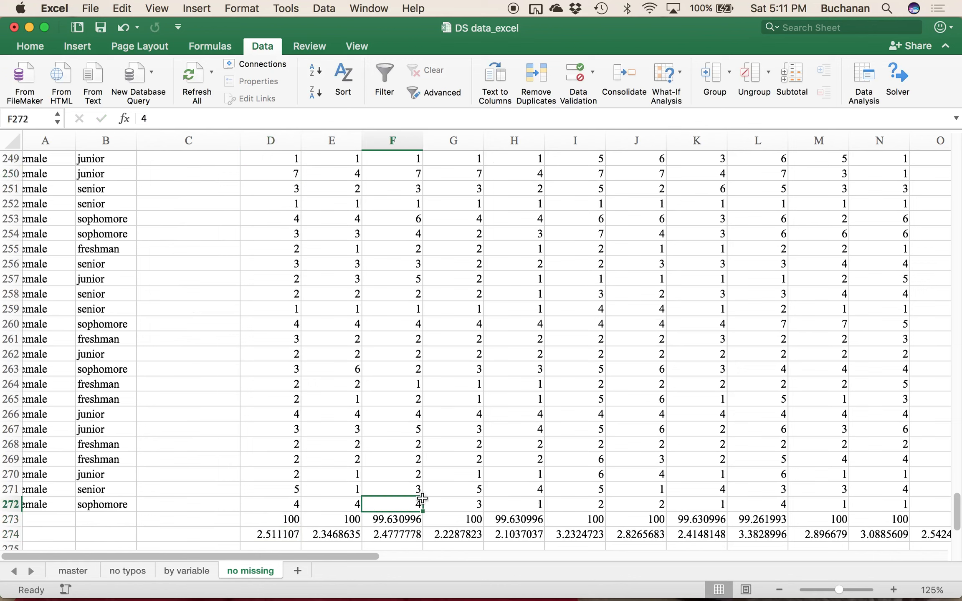
key(super+Up)
key(Up)
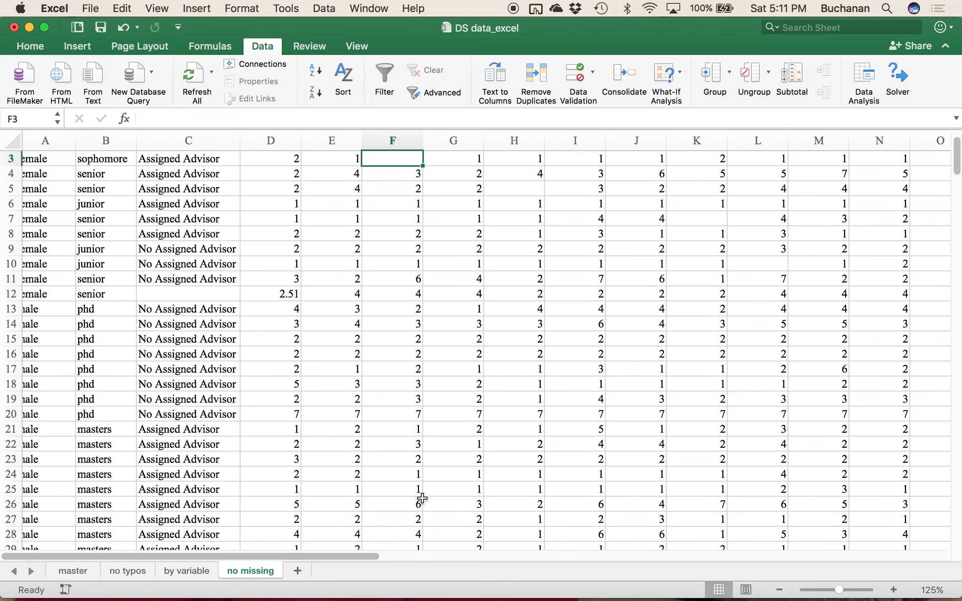
text(2.)
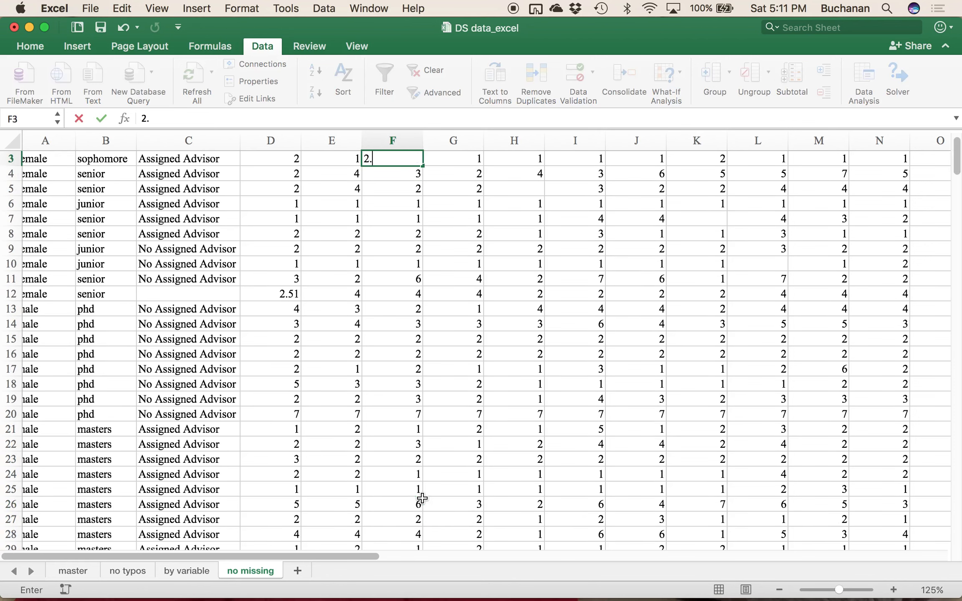
text(48)
key(Return)
key(Up)
Step: Fill the blank q5 answer in H5 with the column H average, 2.10
key(super+Up)
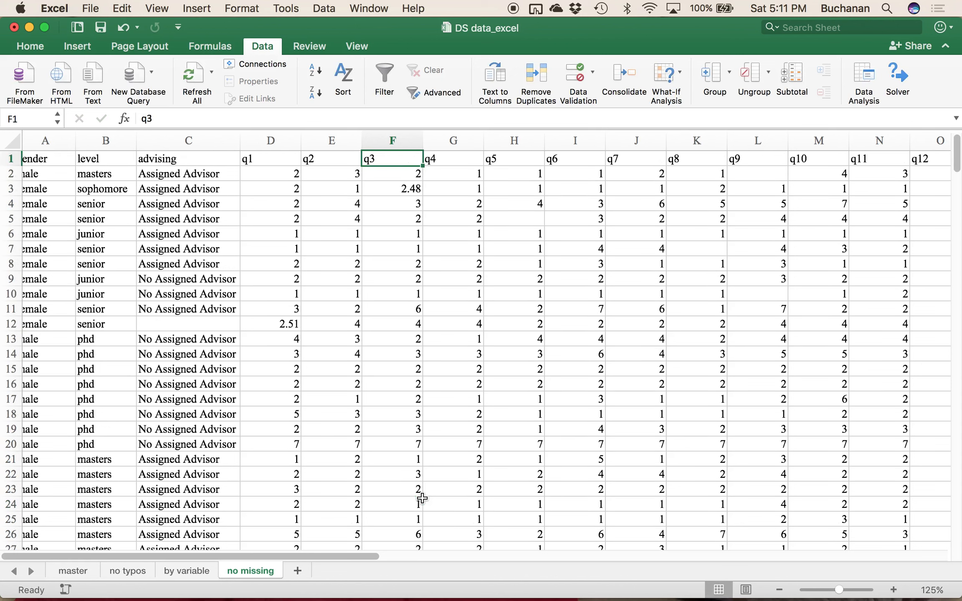
key(super+Down)
key(Right)
key(Right)
key(Up)
key(Up)
key(super+Up)
key(Up)
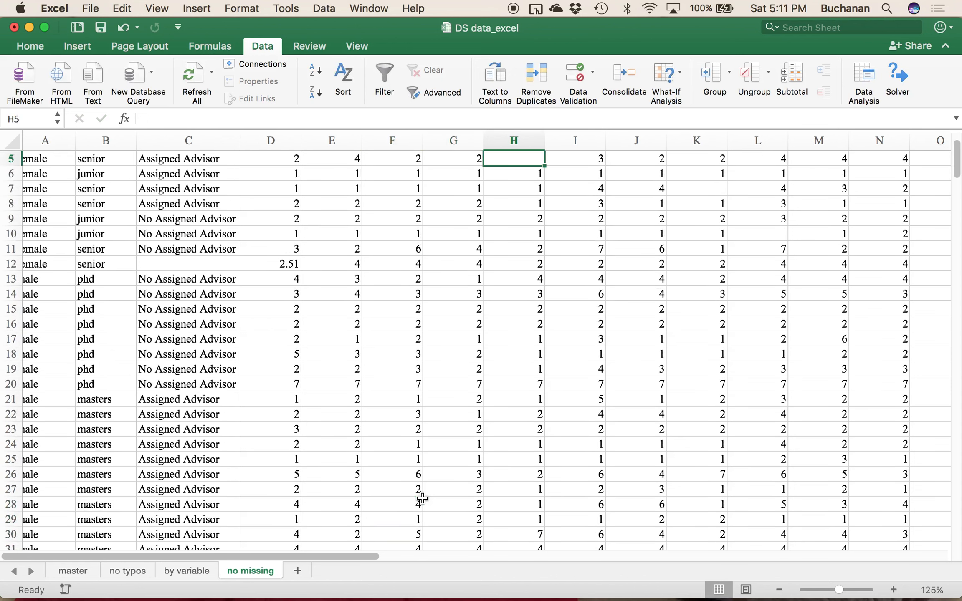
text(2.10)
key(Return)
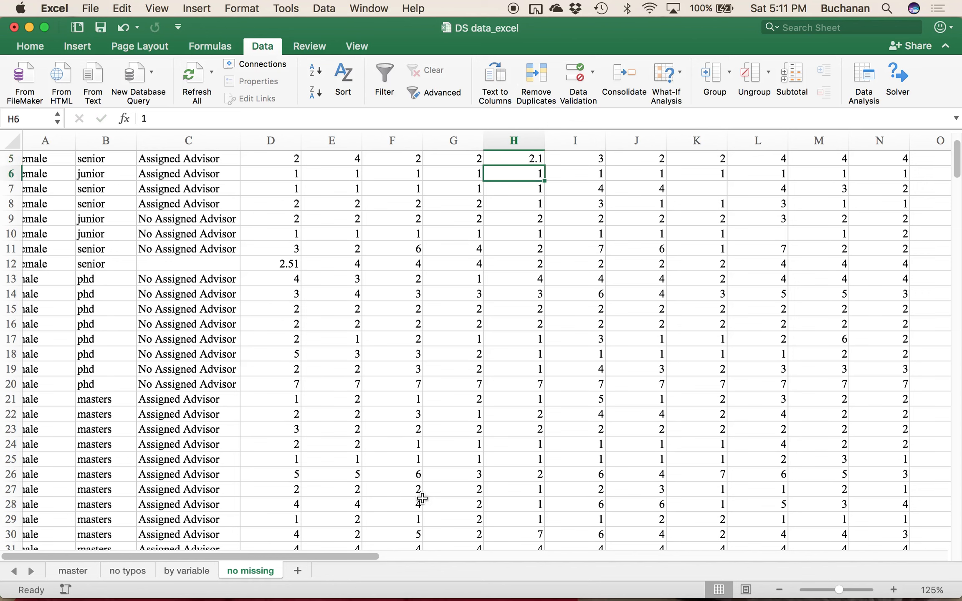
Step: Fill the blank q8 answer in K7 with the column K average, 2.41
key(super+Down)
key(Right)
key(Right)
key(Right)
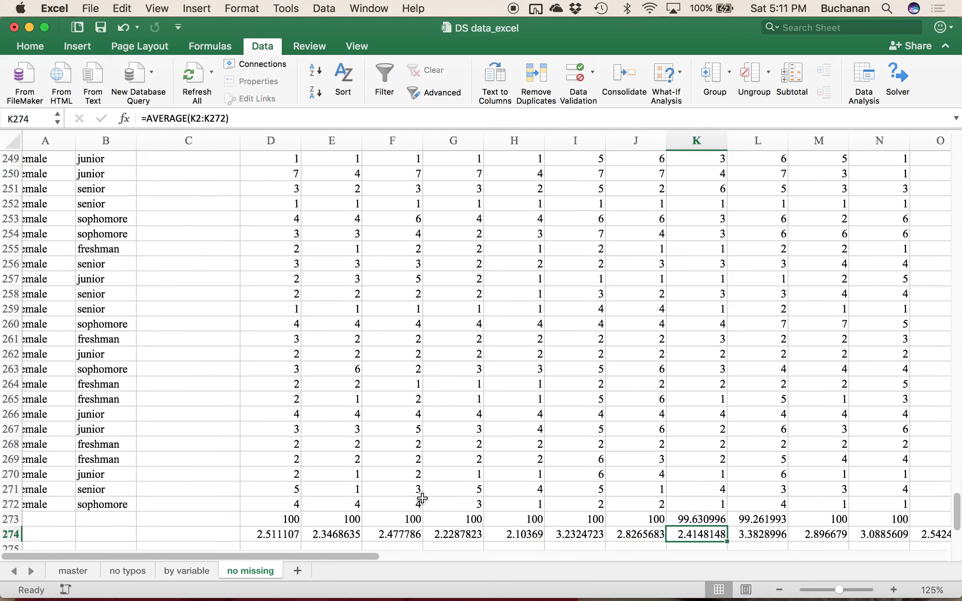
key(super+Up)
key(Up)
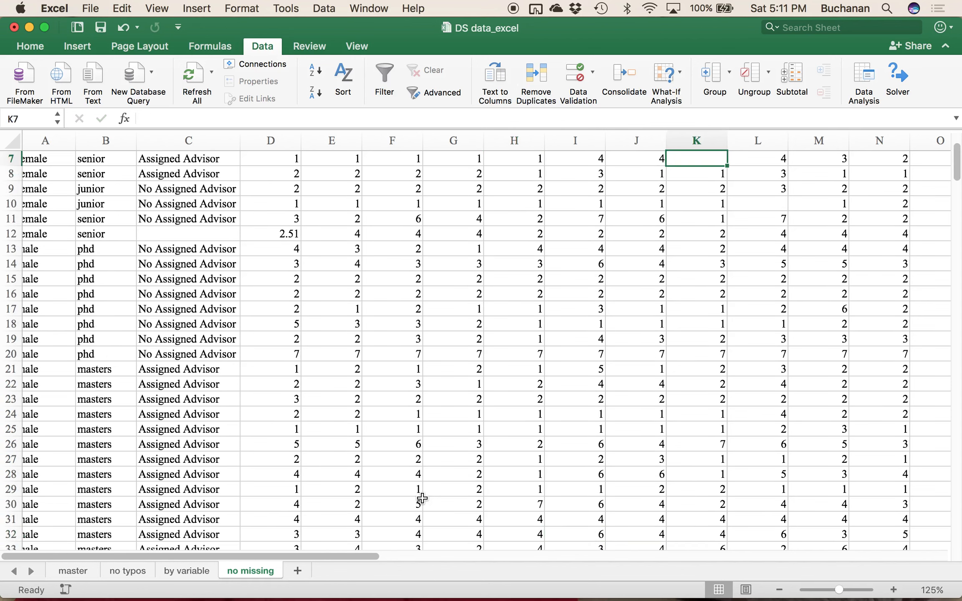
text(2.41)
key(Return)
key(Up)
Step: Fill the blank q9 answer in L10 with the column L average, 3.38
key(super+Down)
key(Right)
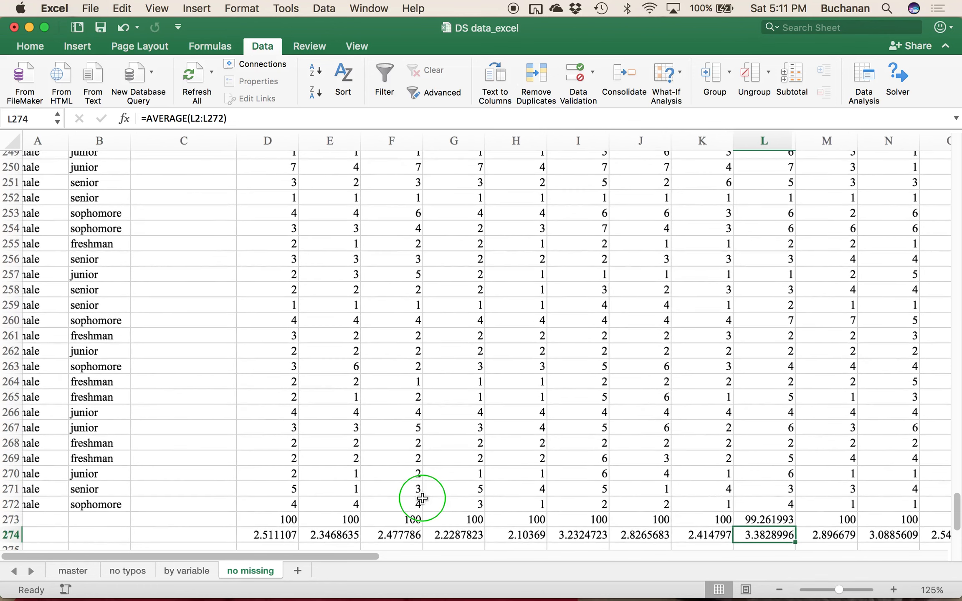
right_click(422, 498)
key(Escape)
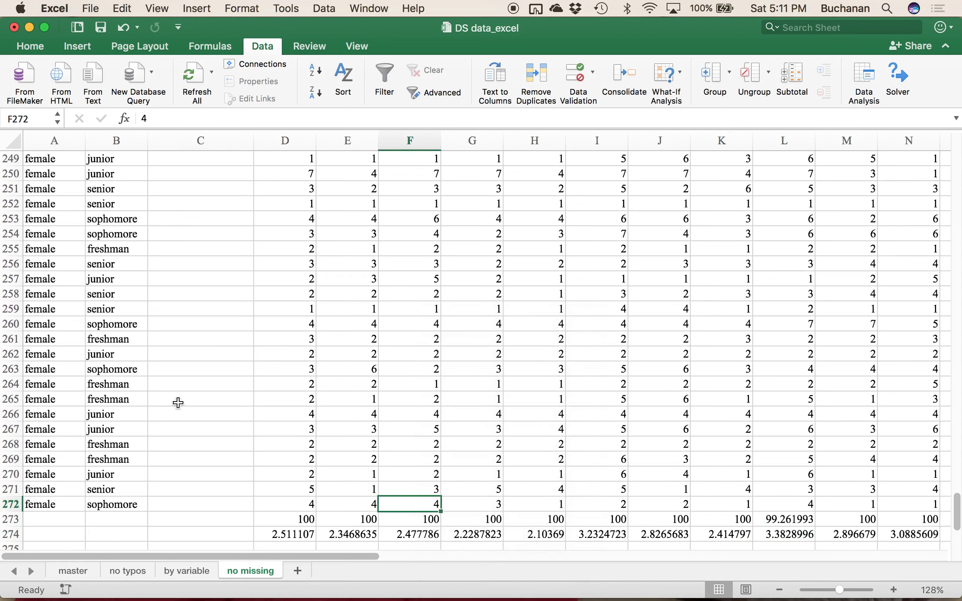
click(288, 458)
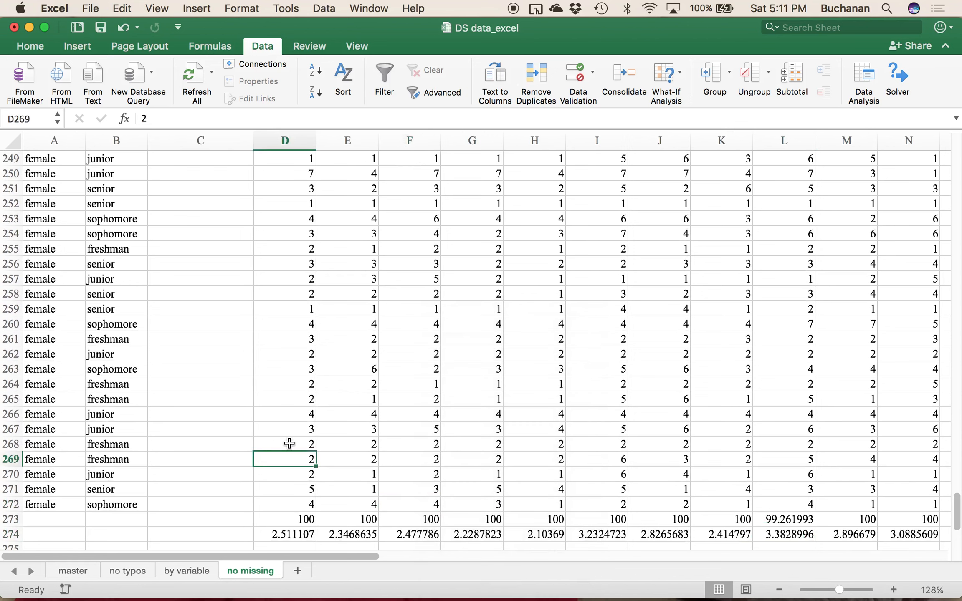
click(708, 534)
click(773, 534)
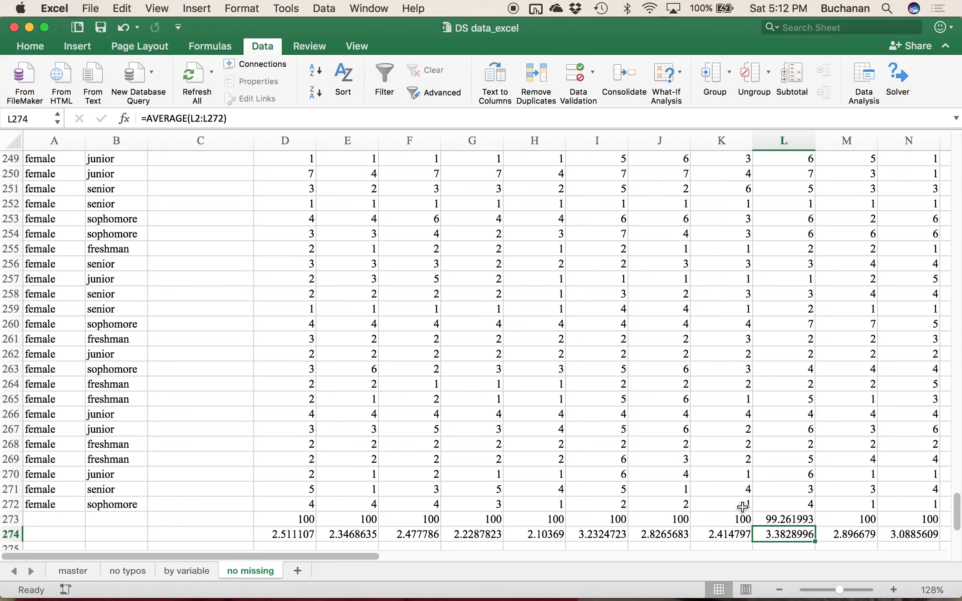
key(super+Up)
key(Up)
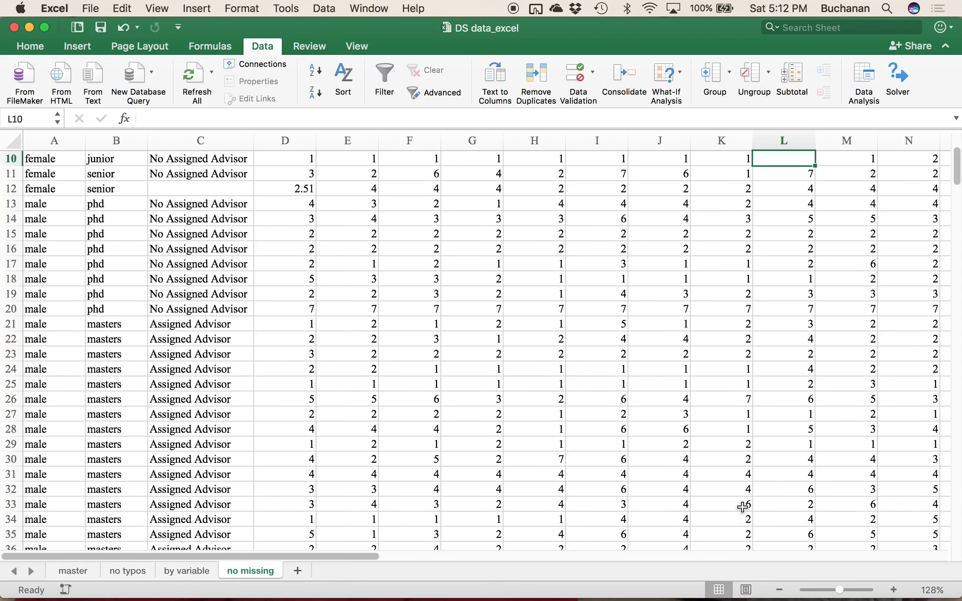
text(3.38)
key(Return)
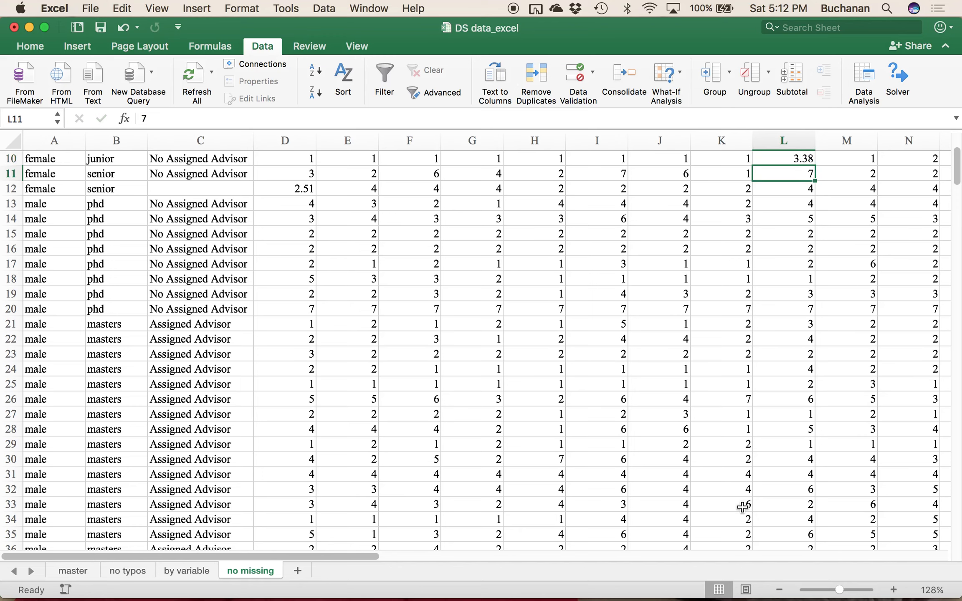
Step: Fill the remaining blank q9 answer in L2 with the question average, 3.38
key(super+Down)
key(Up)
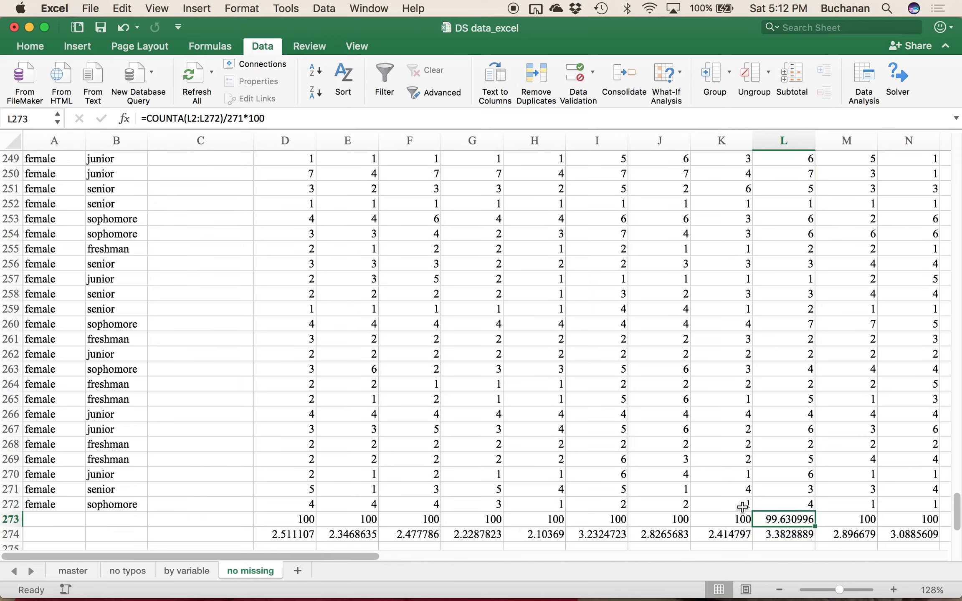
key(super+Up)
key(super+Up)
key(Down)
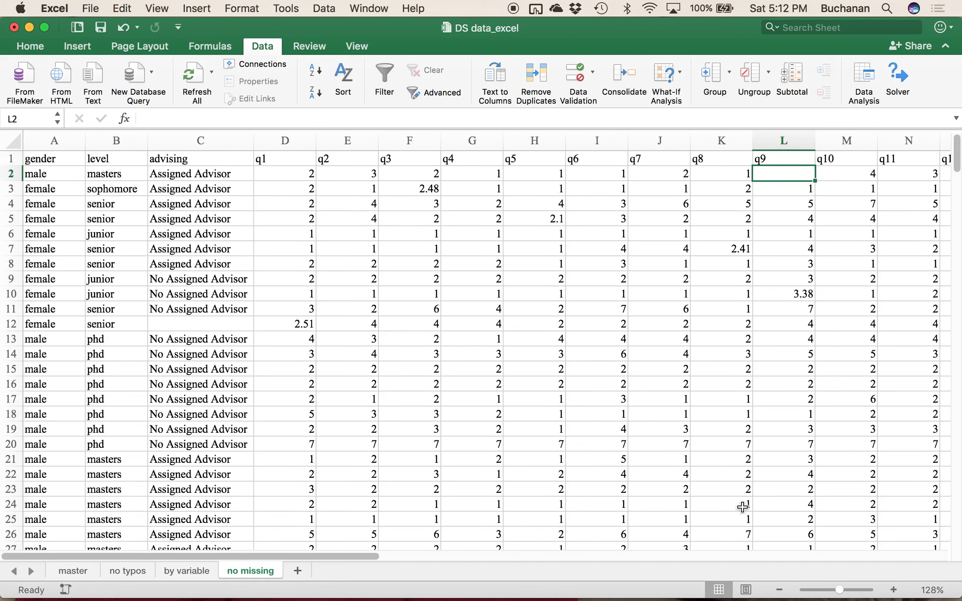
text(2.28)
key(Return)
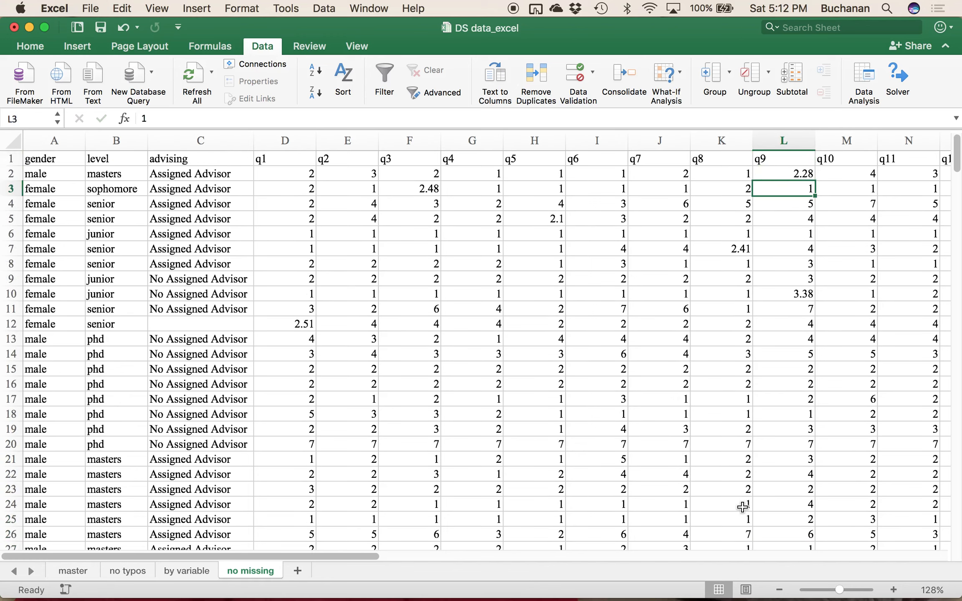
key(Up)
text(3.38)
key(Return)
Step: Fill the blank q13 answer in P11 with the column P average, 2.49
key(super+Down)
key(Right)
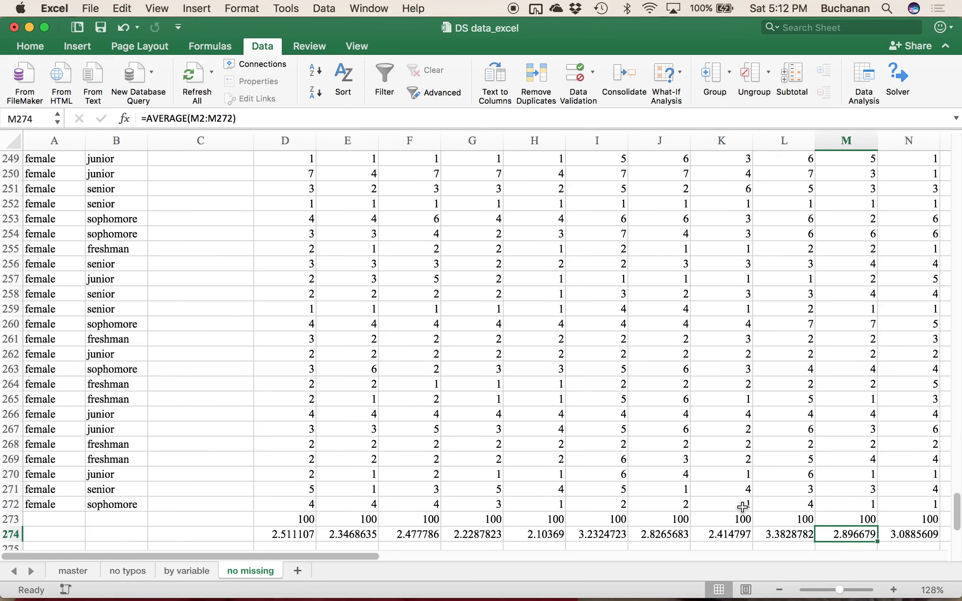
key(Right)
key(Right)
key(Right)
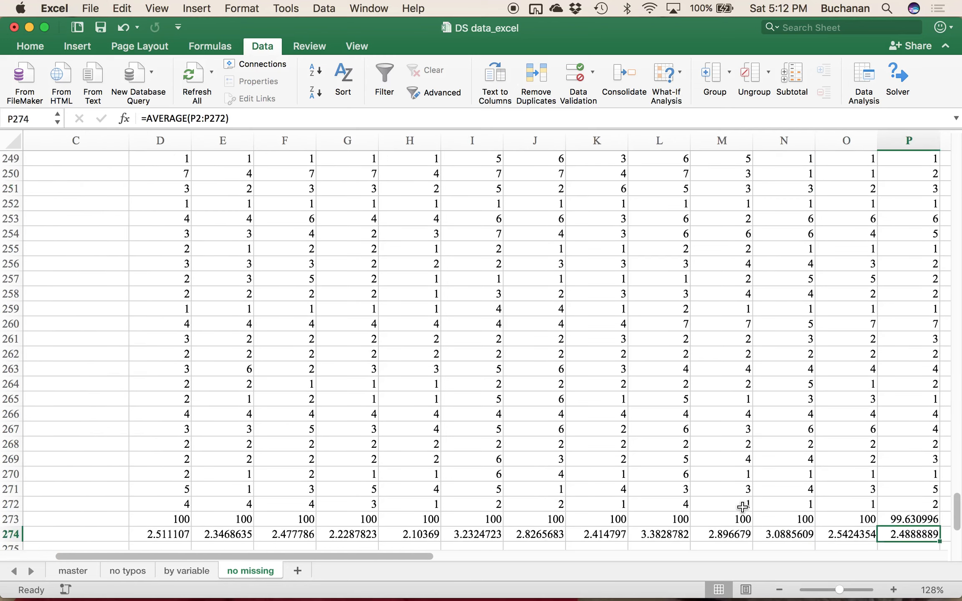
key(Down)
key(Up)
key(Up)
key(super+Up)
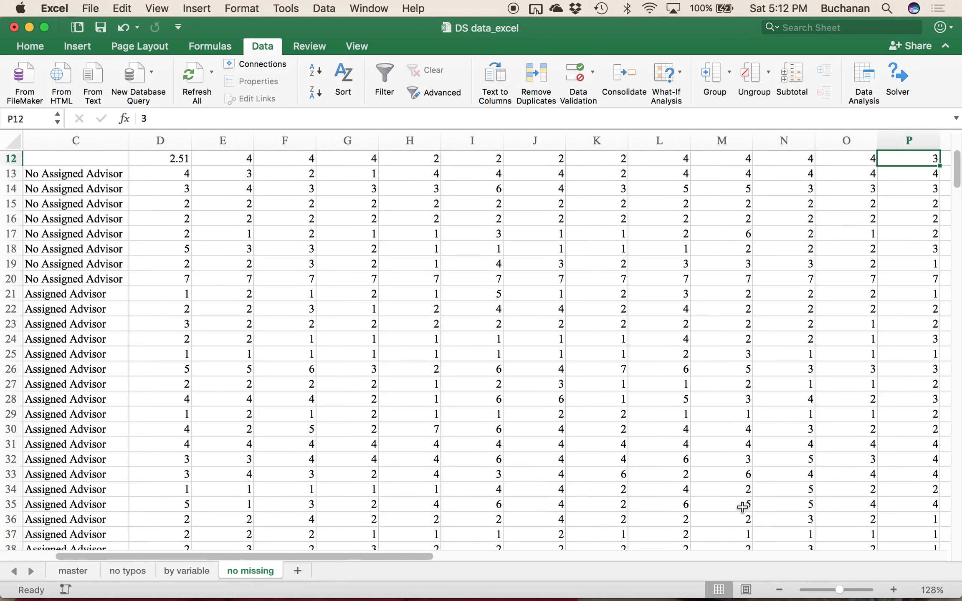
key(Up)
text(2.49)
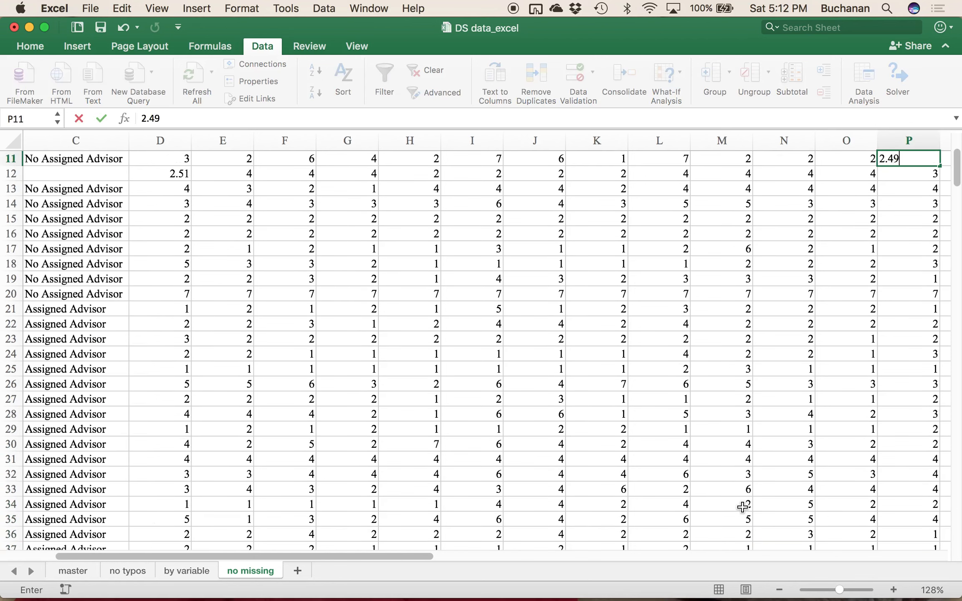
key(Return)
Step: Fill the blank q14 answer in Q8 with the column Q average, 2.84
key(super+Up)
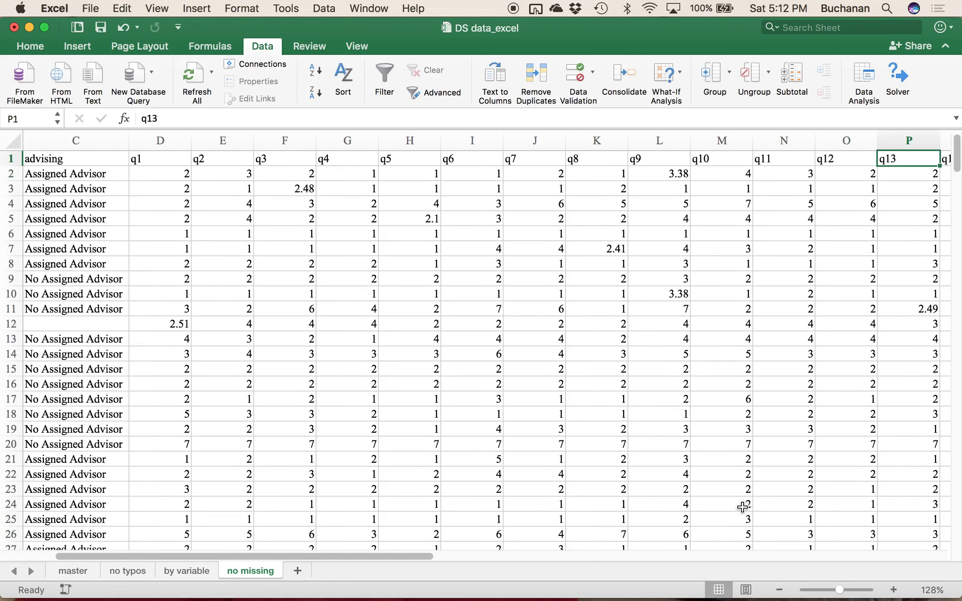
key(Right)
key(super+Down)
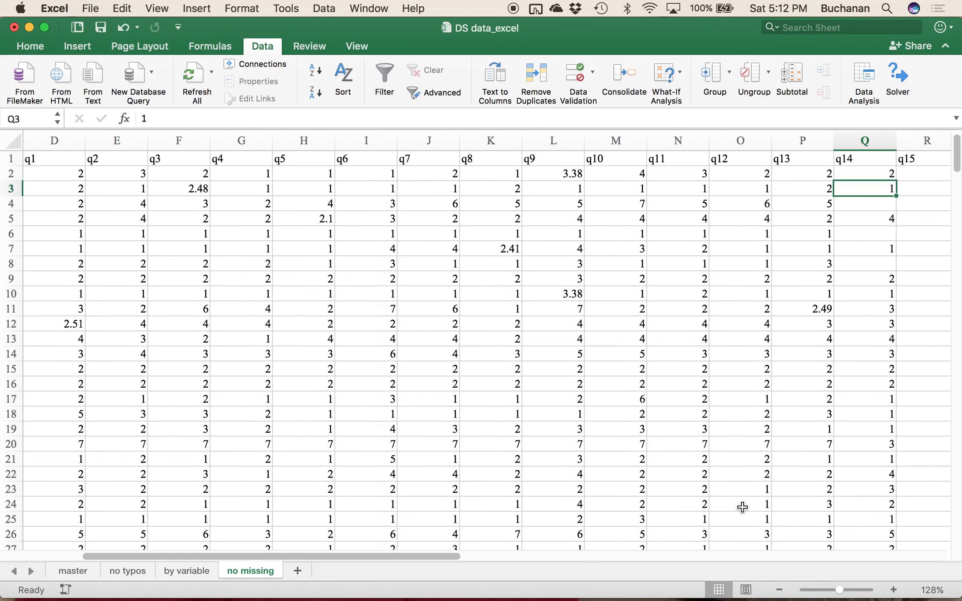
key(Left)
key(super+Down)
key(Right)
key(Up)
key(Up)
key(super+Up)
key(Up)
text(2.84)
key(Up)
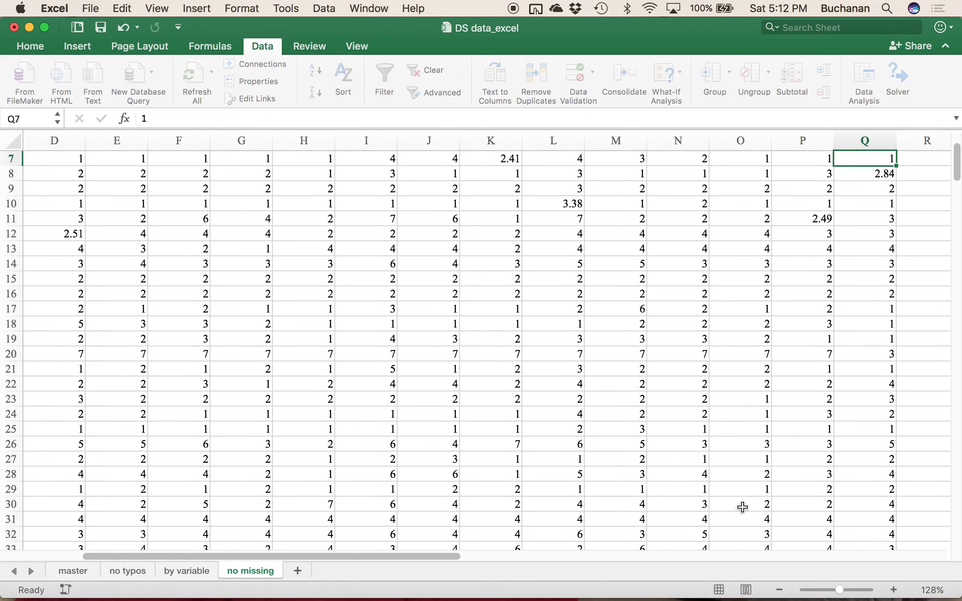
Step: Fill the blank q14 answer in Q6 with the question average, 2.84
key(Up)
key(Up)
key(Down)
text(2.84)
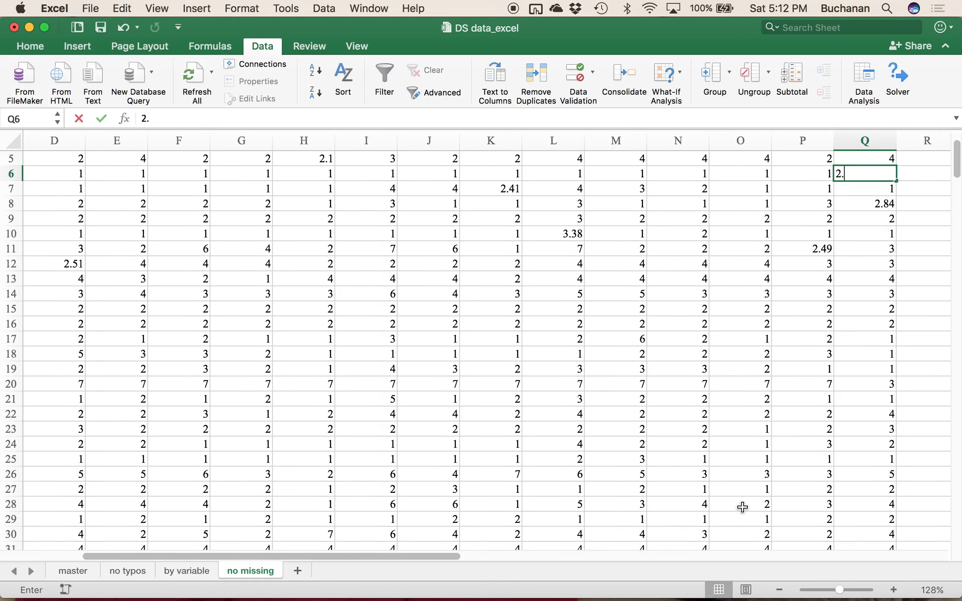
key(Up)
Step: Fill the remaining blank q14 answer in Q4 with the question average, 2.84
key(Up)
key(Up)
key(Down)
text(2.84)
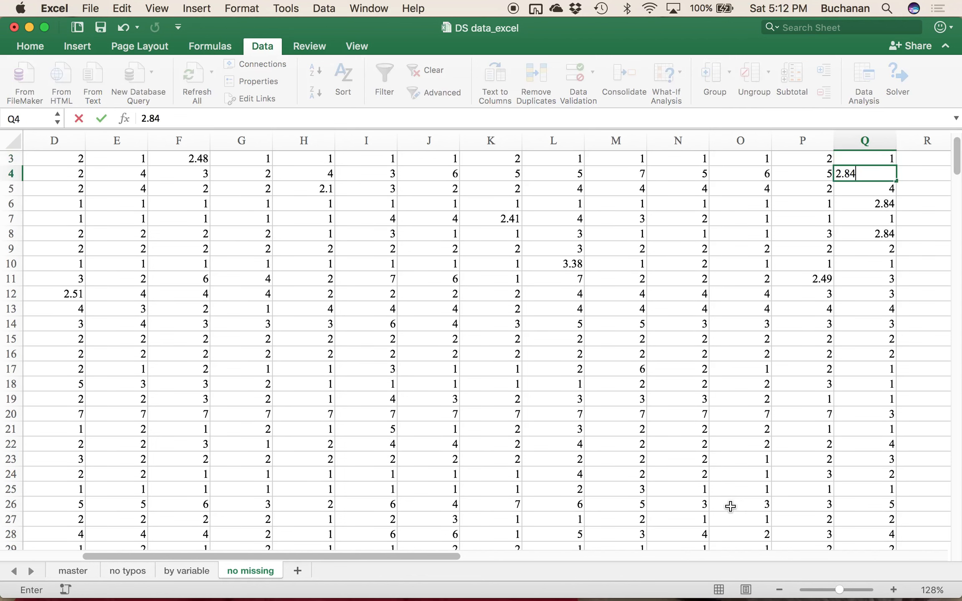
key(Up)
key(Up)
key(Up)
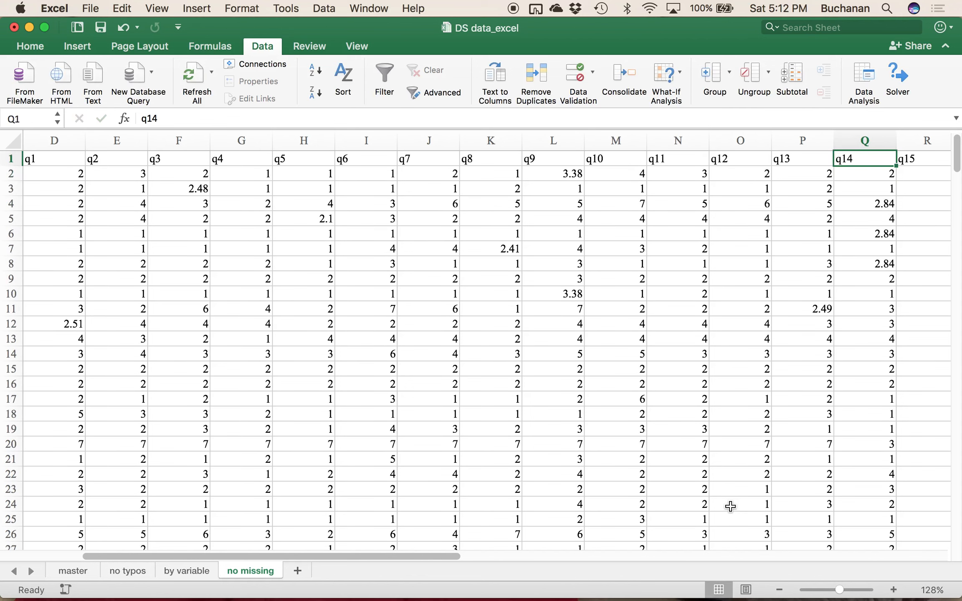
Step: Check the q15 completion percentage and average below column R, and locate the blank q15 answer in R9
key(Right)
key(Left)
key(Down)
key(super+Down)
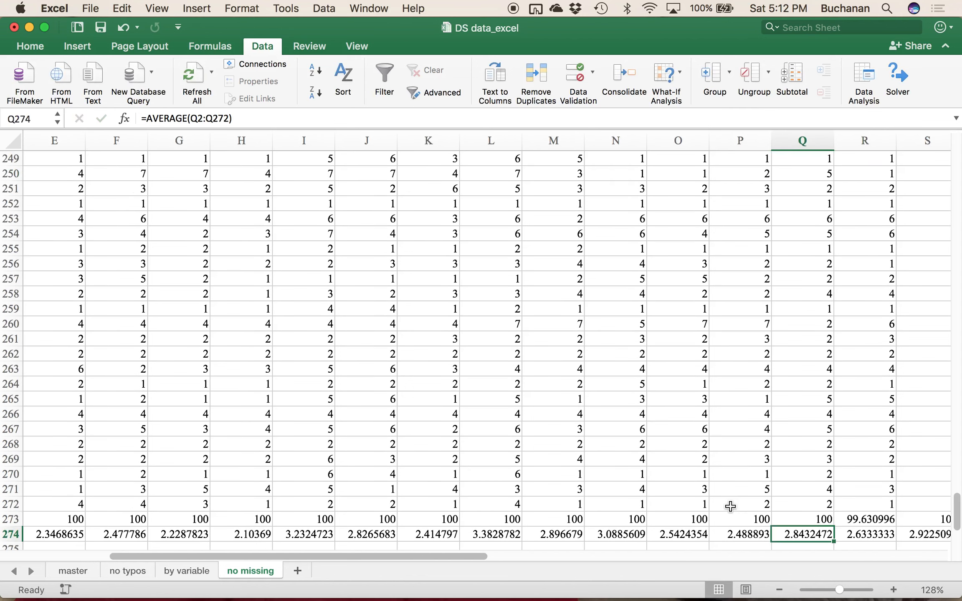
key(Right)
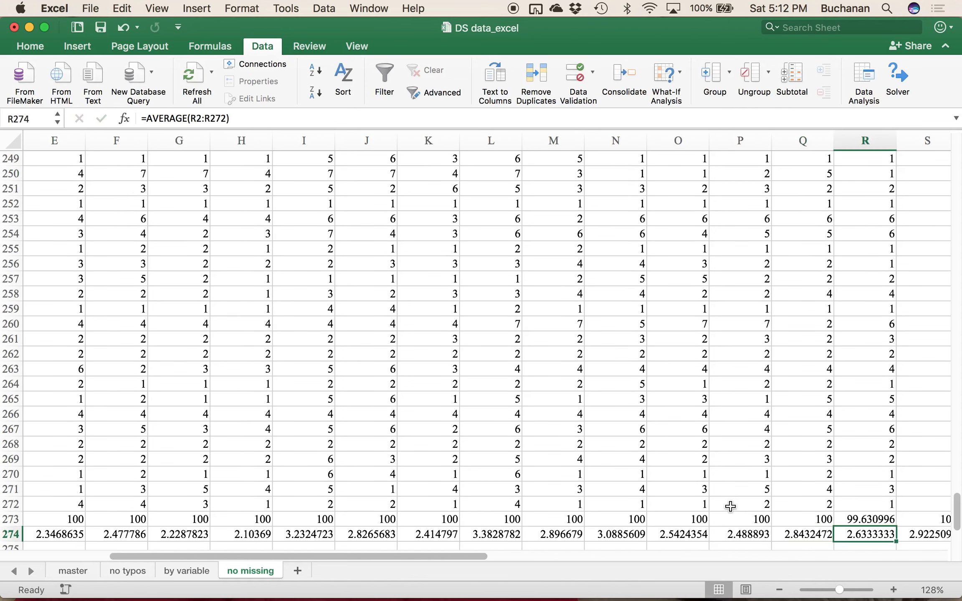
key(Up)
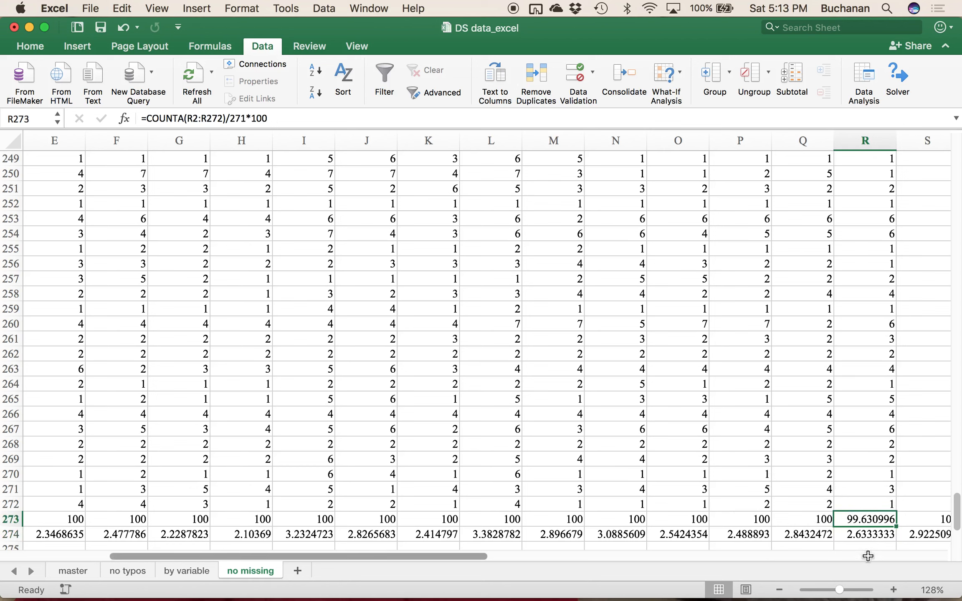
key(super+Up)
key(Up)
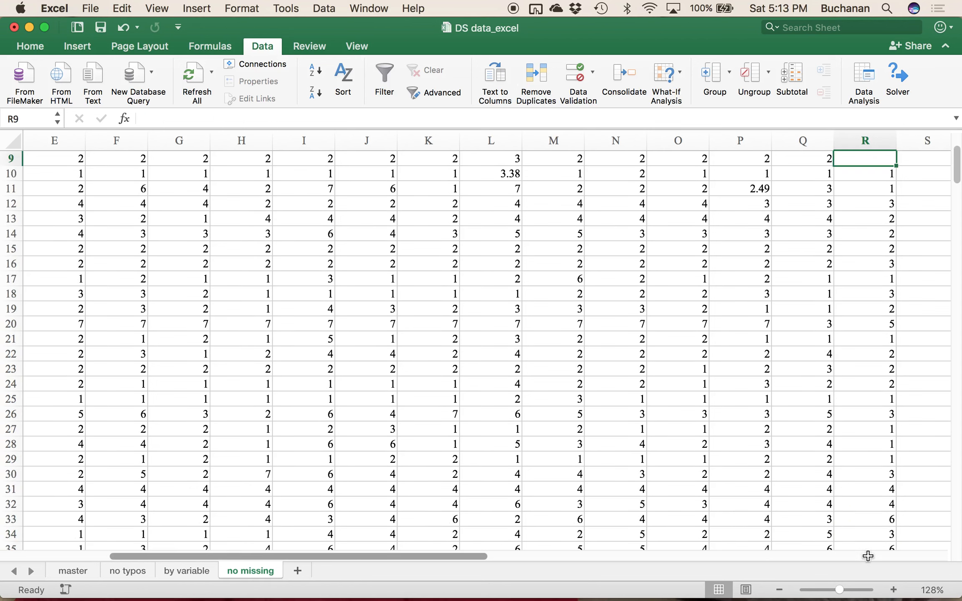
Step: Fill the missing q15 value in cell R9 with 2.63
text(2.63)
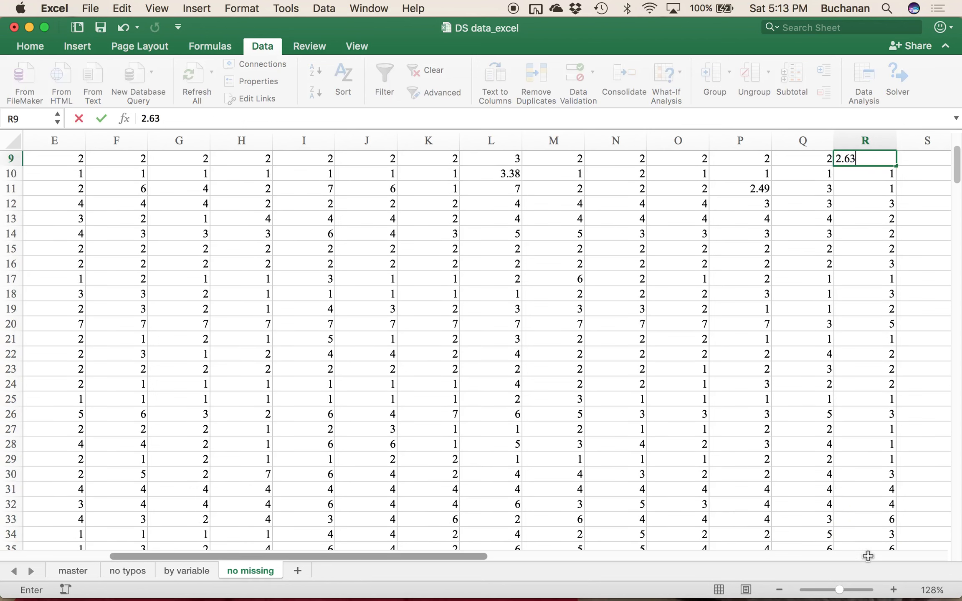
key(Up)
key(super+Up)
key(Right)
key(Left)
Step: Check the percent-complete and average rows below columns R to Z and the percent valid column for remaining missing data
key(super+Down)
key(Right)
key(Right)
key(Right)
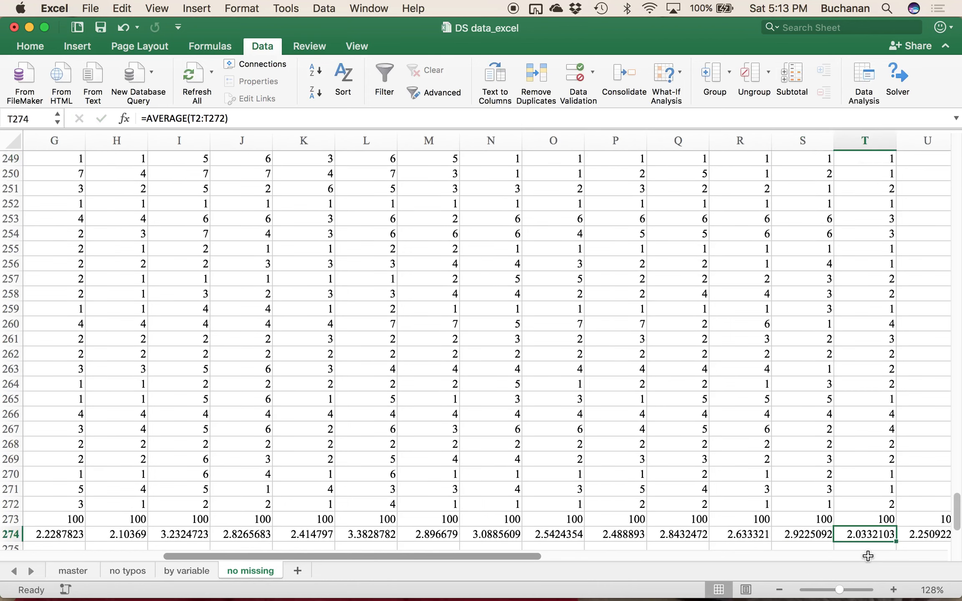
key(Right)
key(Right)
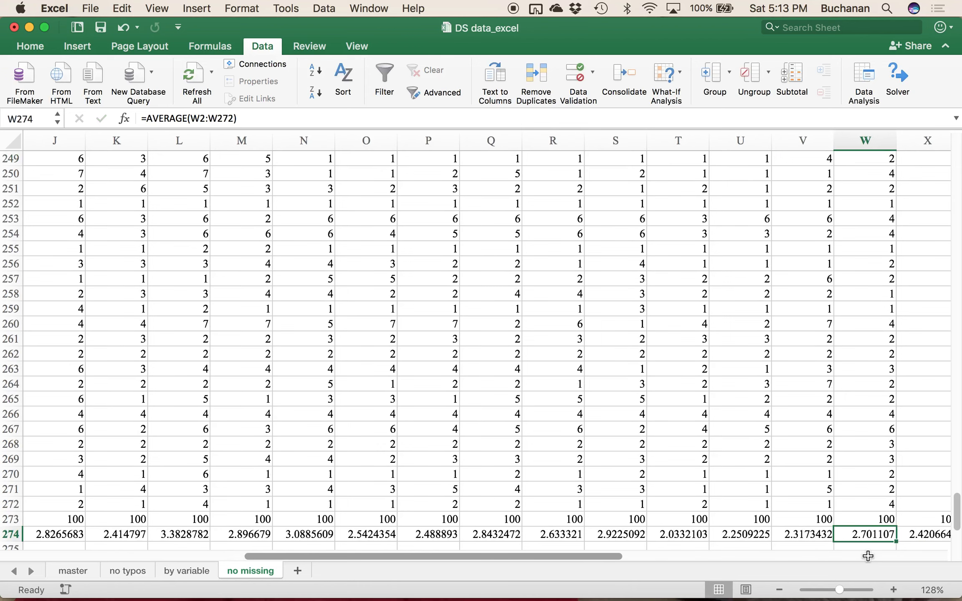
key(Right)
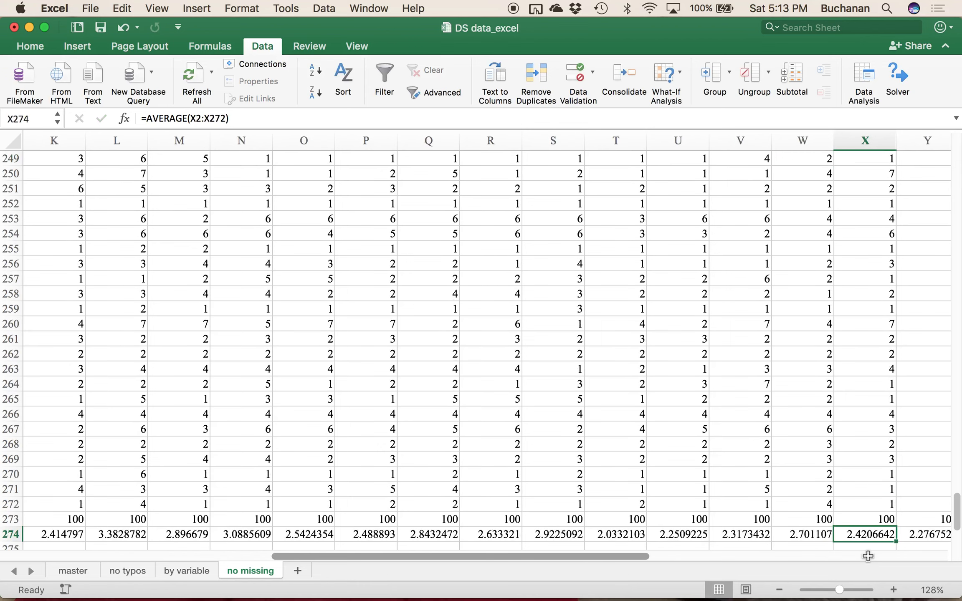
key(Right)
key(Right)
key(Up)
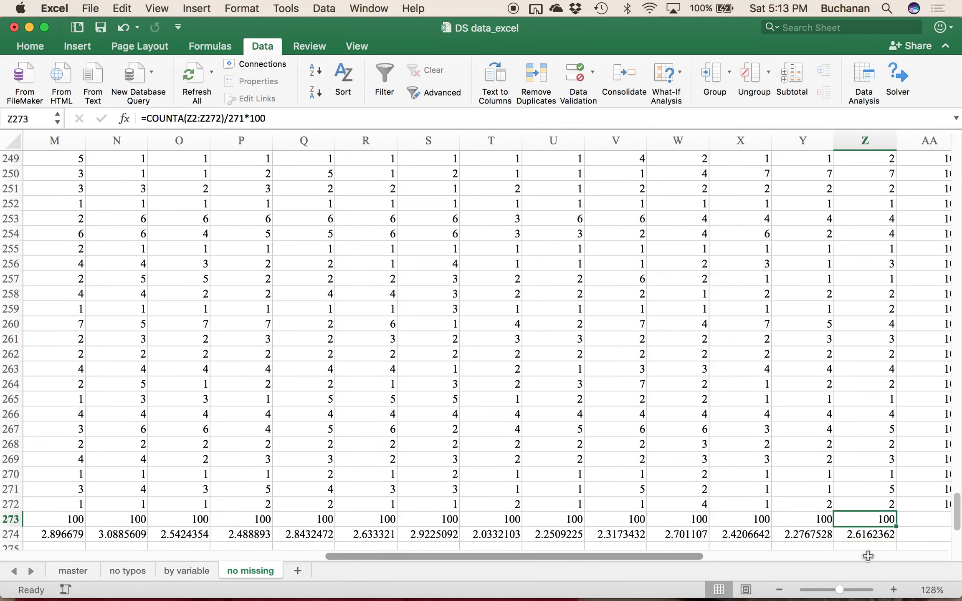
key(Right)
key(Up)
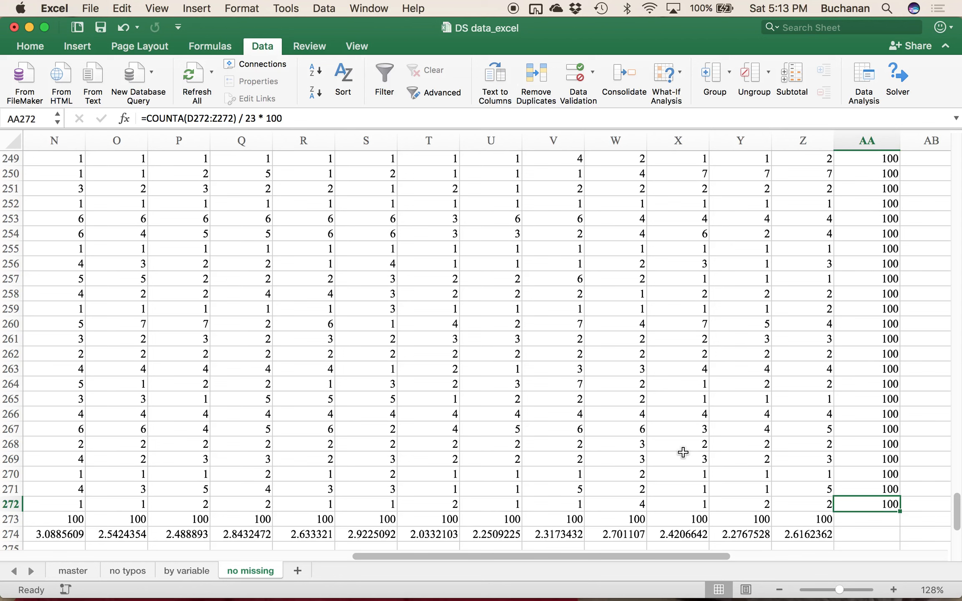
key(ctrl+Up)
key(Down)
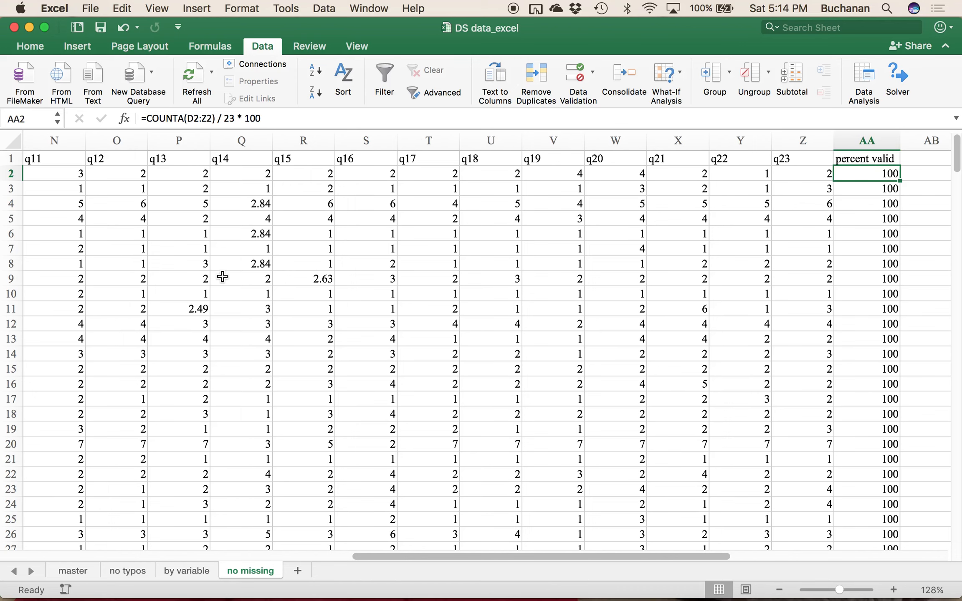
scroll(222, 276, left, 3)
scroll(222, 277, left, 10)
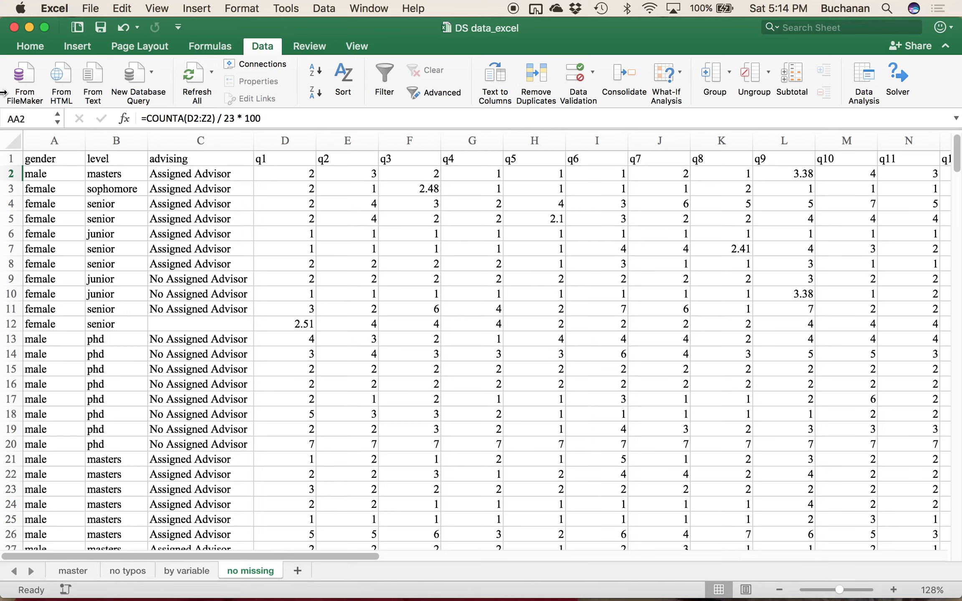
Step: Select the whole no missing sheet, then add a new worksheet named "no outliers"
key(ctrl+Down)
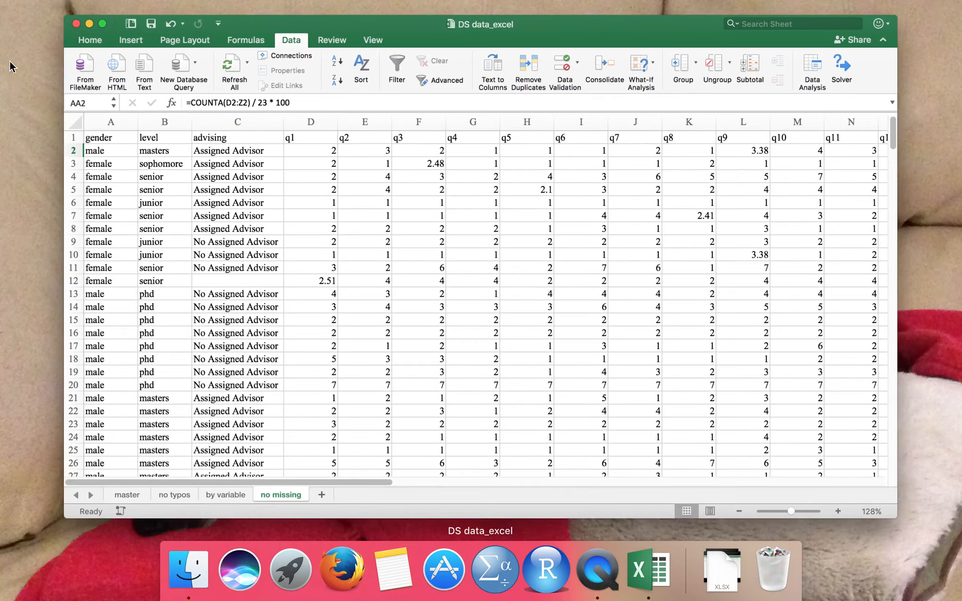
click(132, 165)
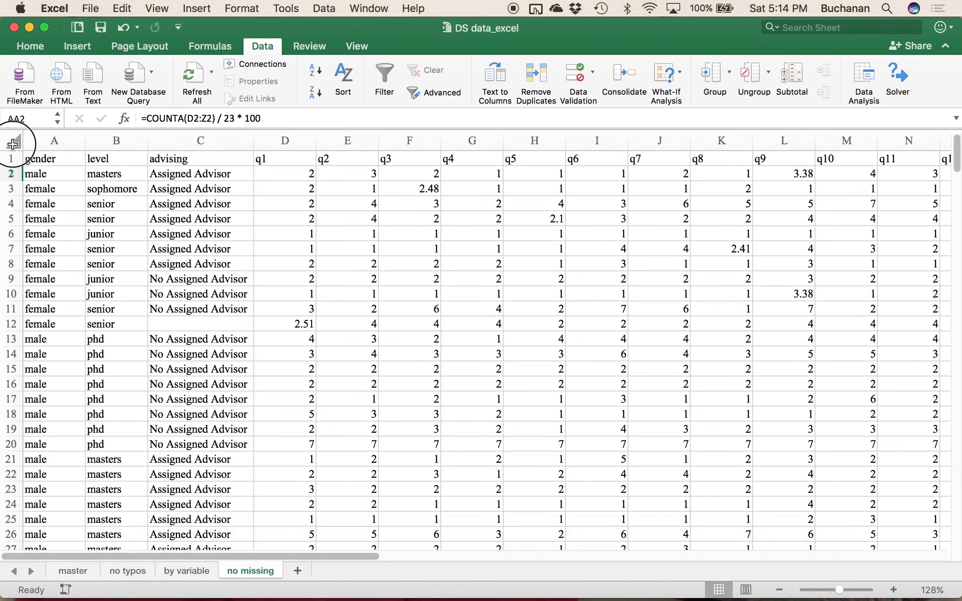
click(12, 143)
click(298, 569)
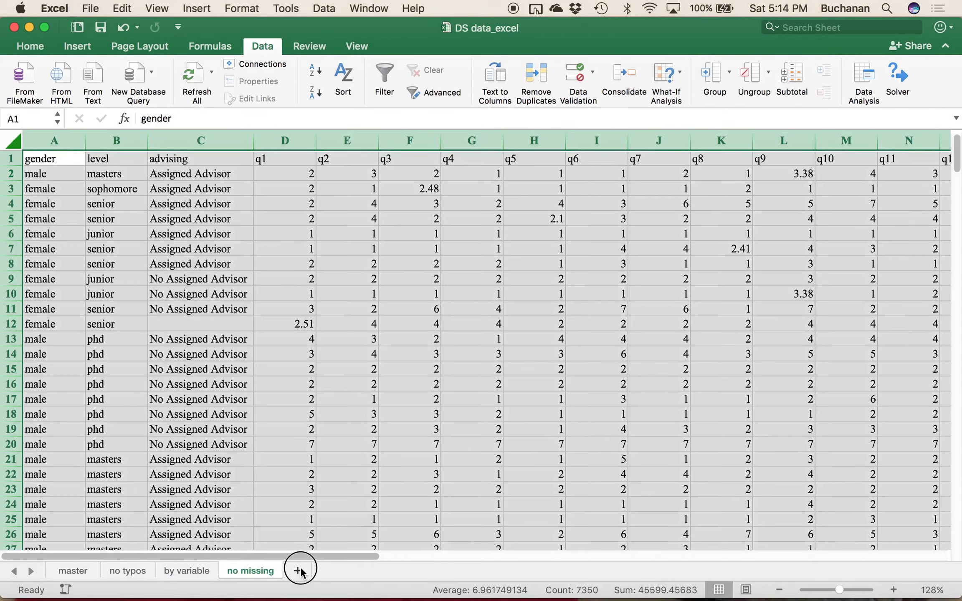
double_click(312, 577)
text(no outliers)
key(Return)
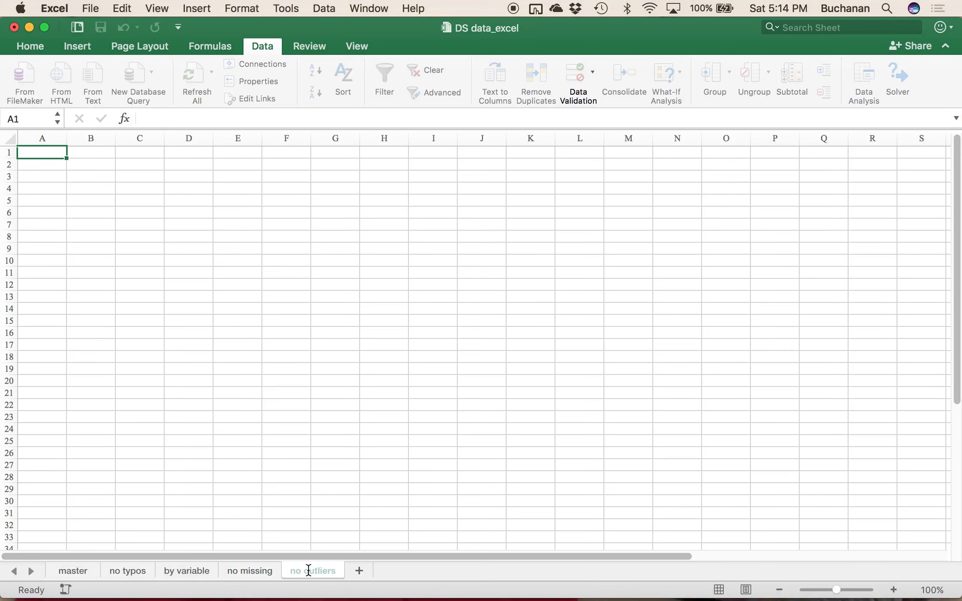
Step: Copy all data from the no missing sheet into the no outliers sheet, starting at cell A1
click(264, 572)
key(super+c)
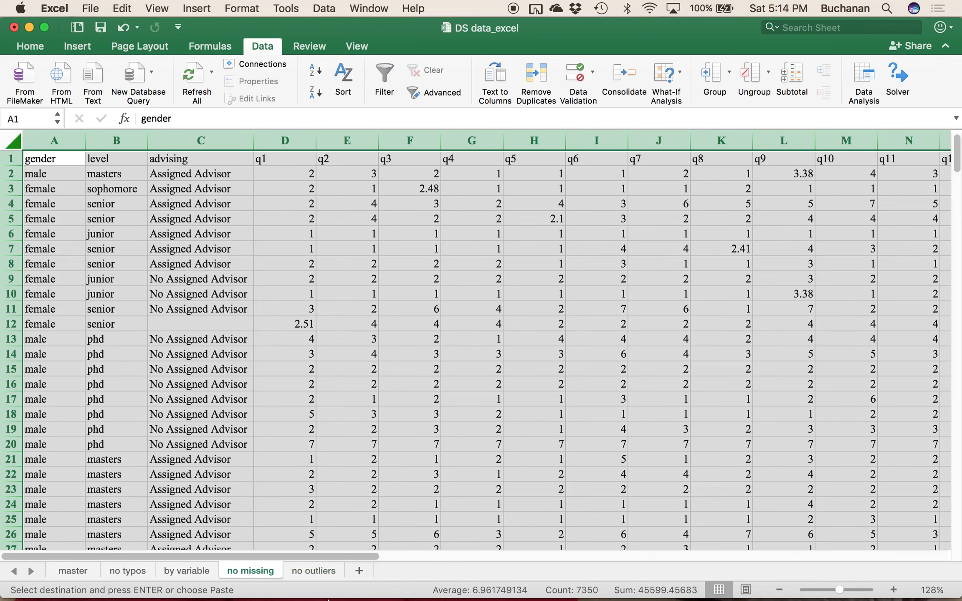
click(313, 571)
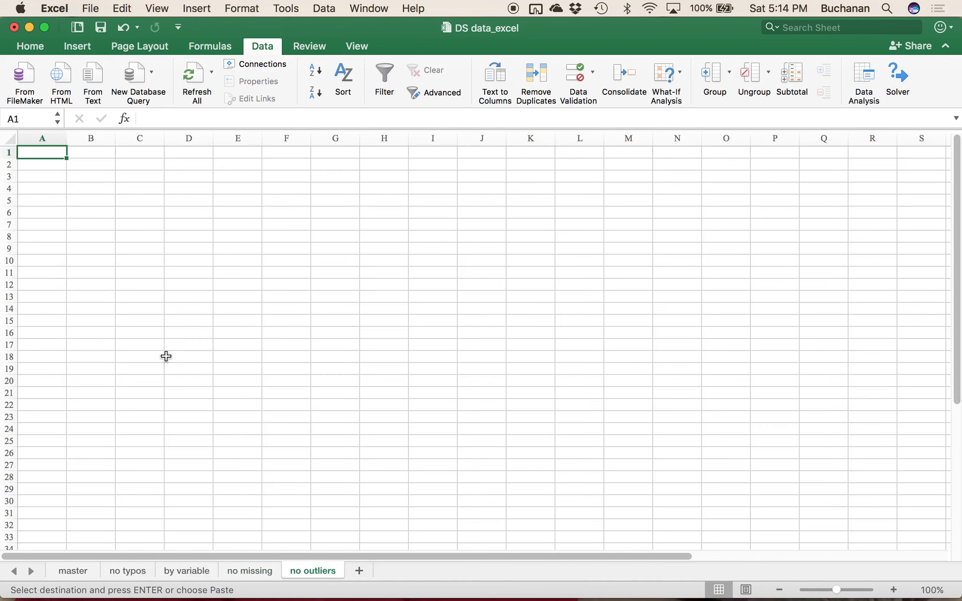
key(super+v)
click(127, 153)
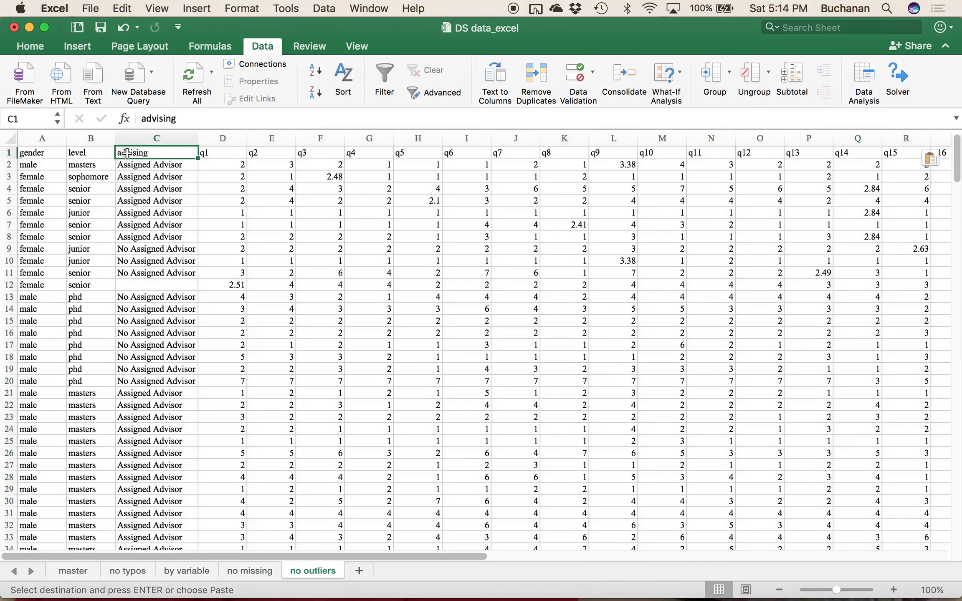
Step: Clear the percent valid column AA on the no outliers sheet
scroll(399, 238, right, 15)
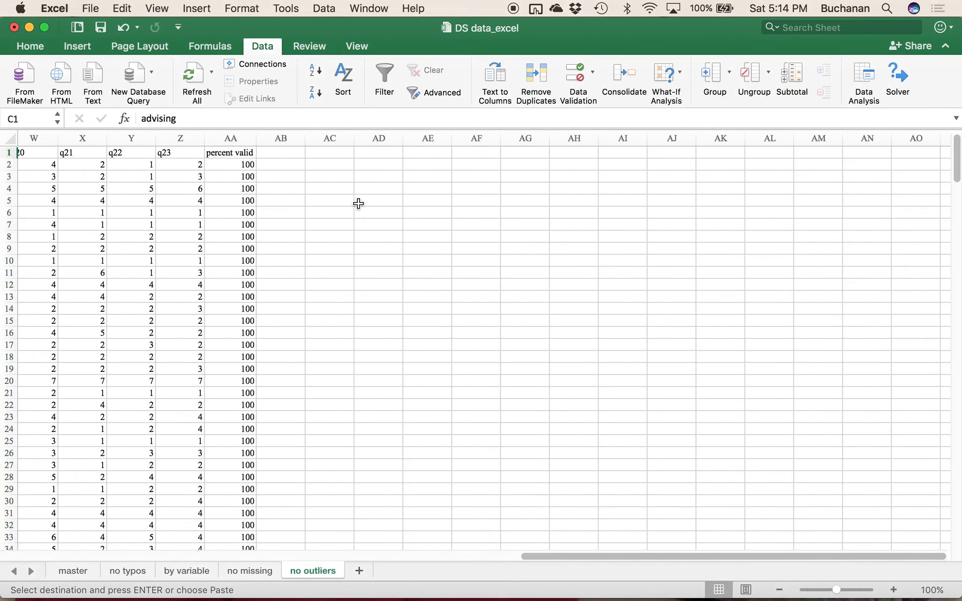
click(230, 138)
key(Delete)
Step: Clear the percent and average summary rows beneath the data, rows 273 to 275
scroll(156, 345, down, 1)
scroll(156, 344, left, 1)
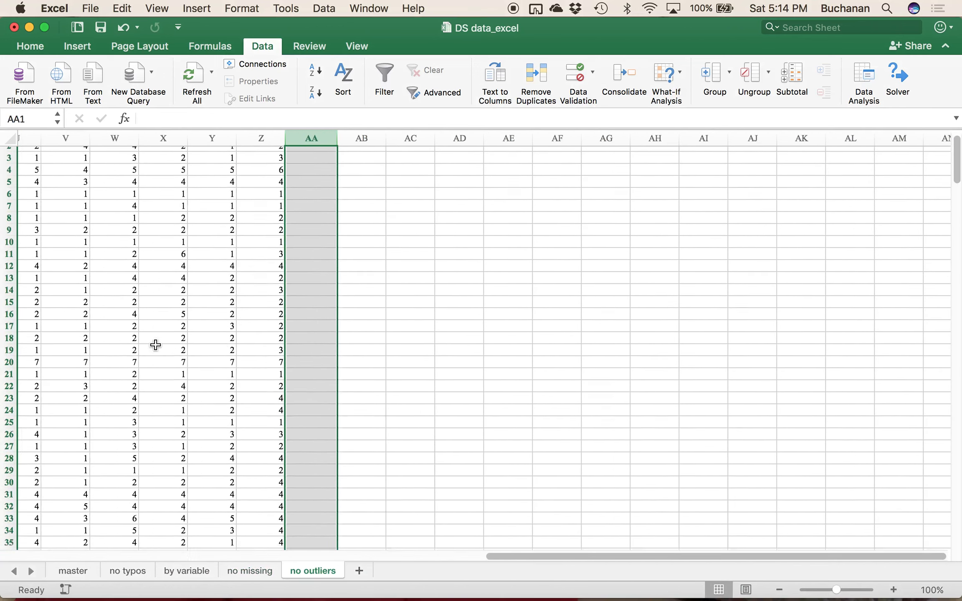
scroll(155, 345, down, 20)
scroll(156, 345, left, 20)
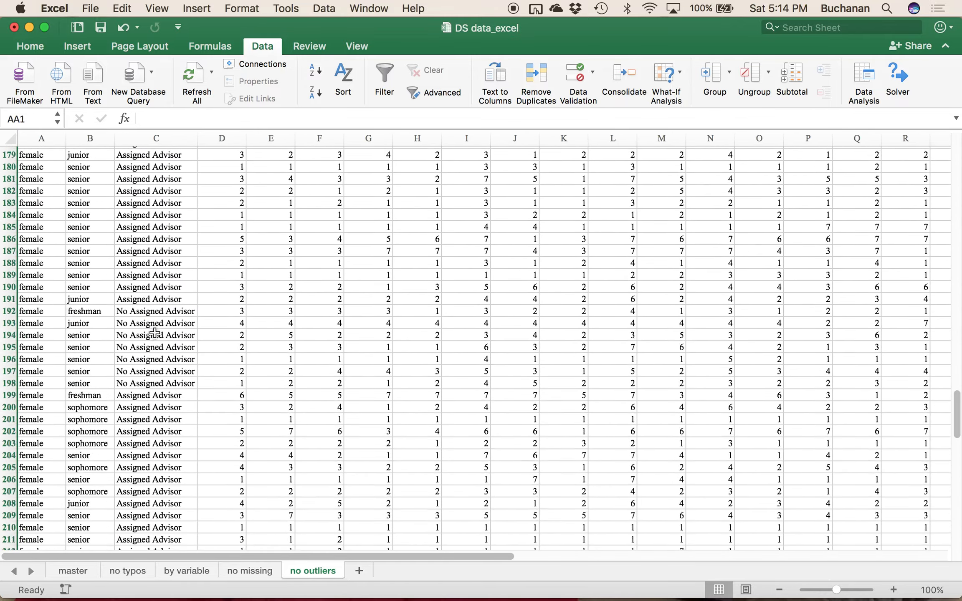
scroll(155, 333, down, 20)
scroll(156, 333, up, 5)
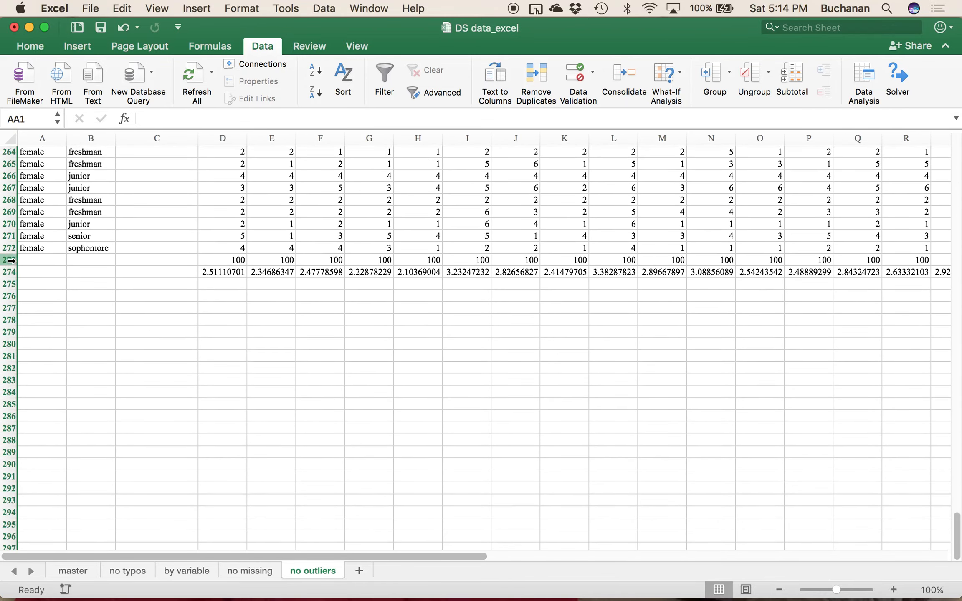
drag(9, 260, 11, 286)
key(Delete)
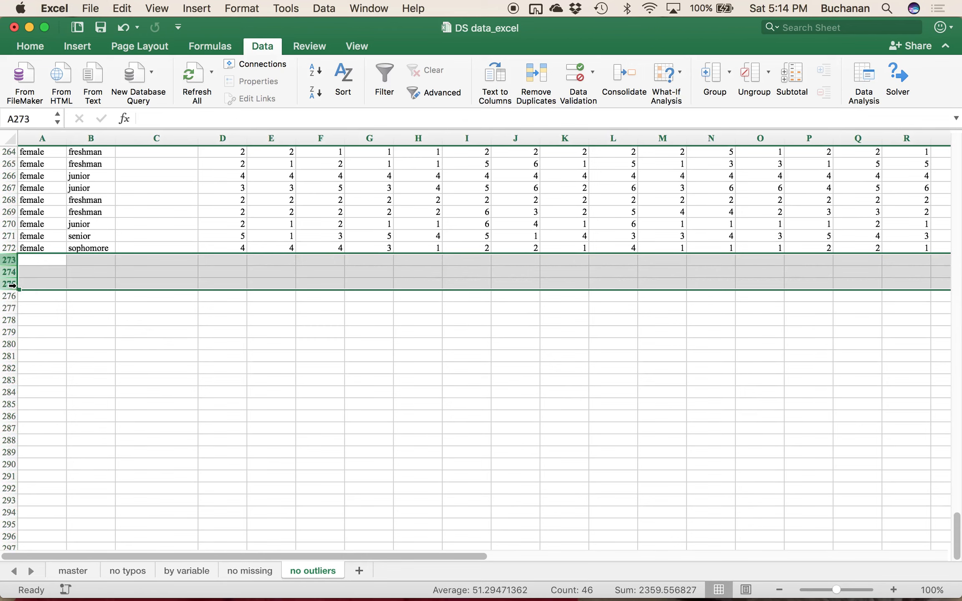
Step: Set the no outliers sheet's zoom to 125% and go to the q1 header cell
click(130, 214)
drag(843, 586, 839, 590)
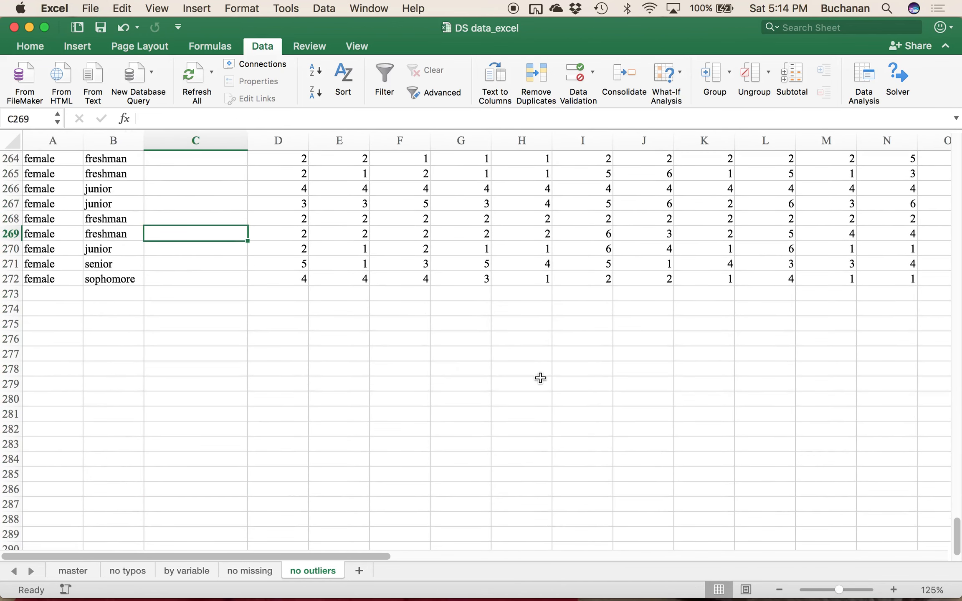
scroll(264, 241, up, 20)
click(275, 223)
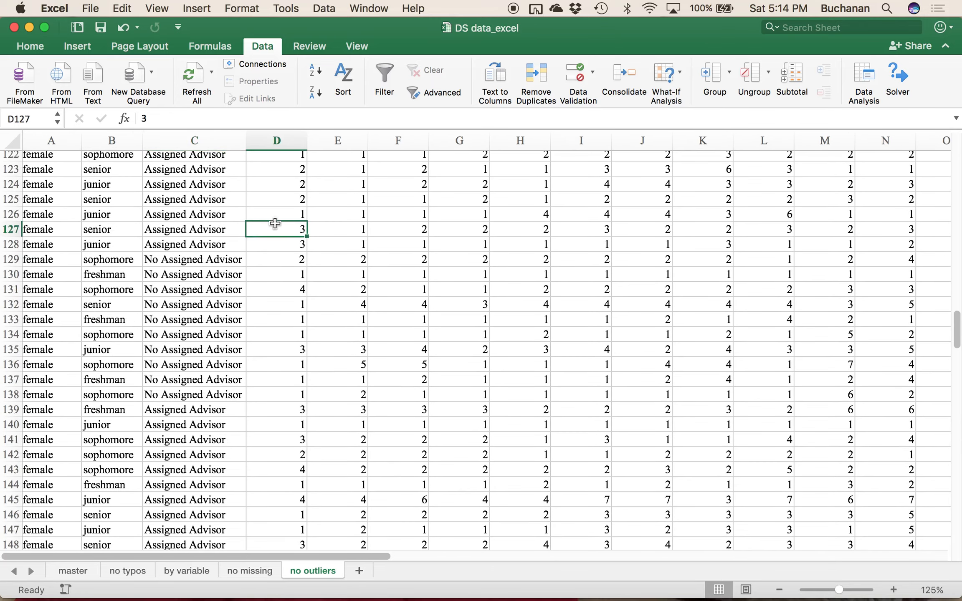
key(super+Up)
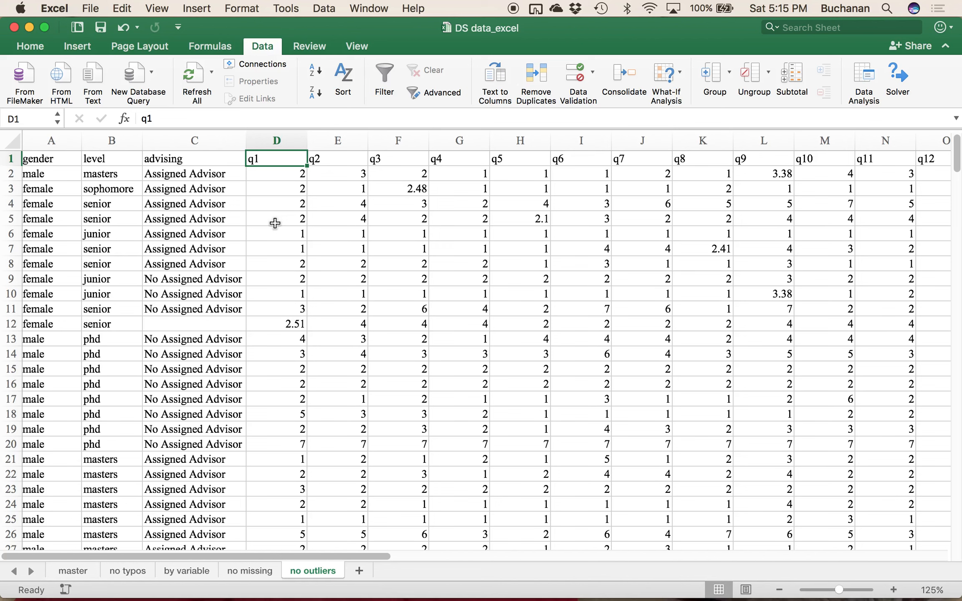
Step: Add the header "total score" in cell AA1, directly after the q23 column
click(266, 141)
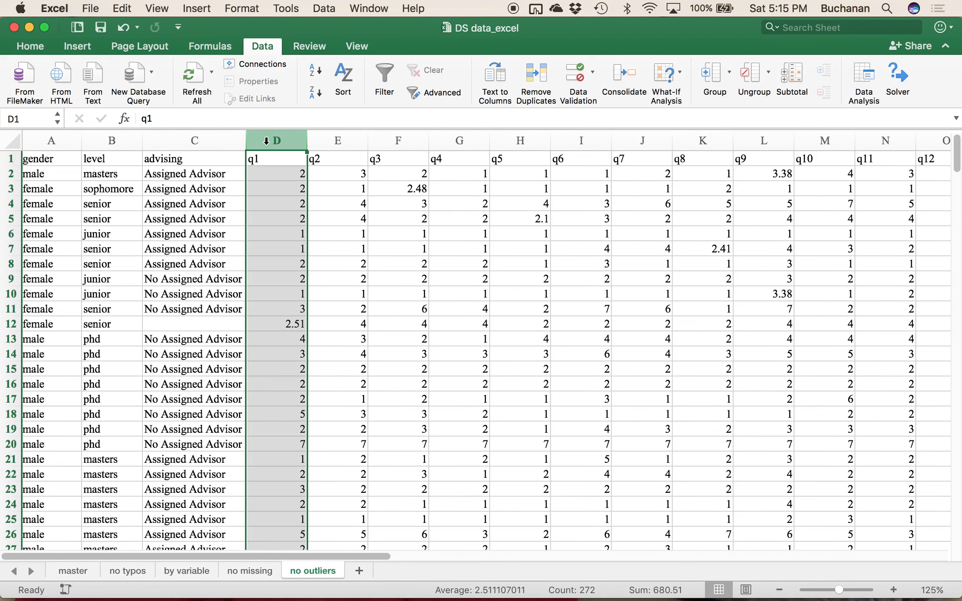
click(290, 161)
scroll(290, 161, right, 8)
scroll(290, 162, right, 10)
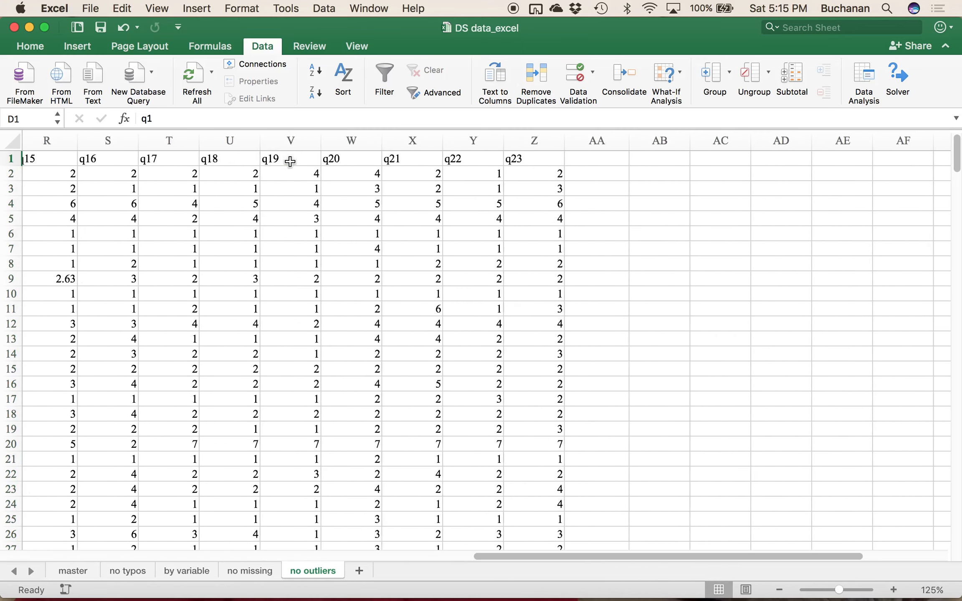
click(529, 160)
text(t)
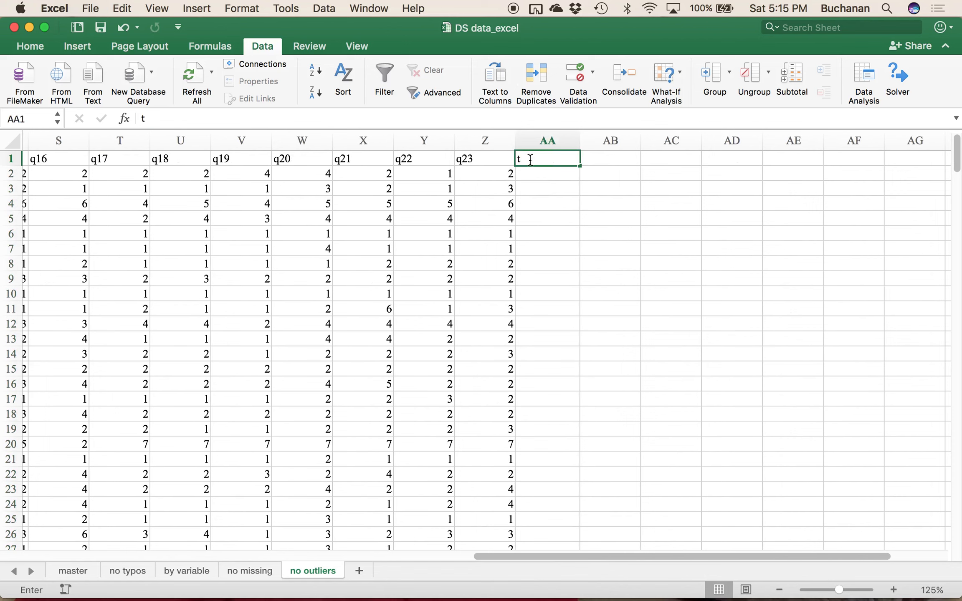
text(otal score)
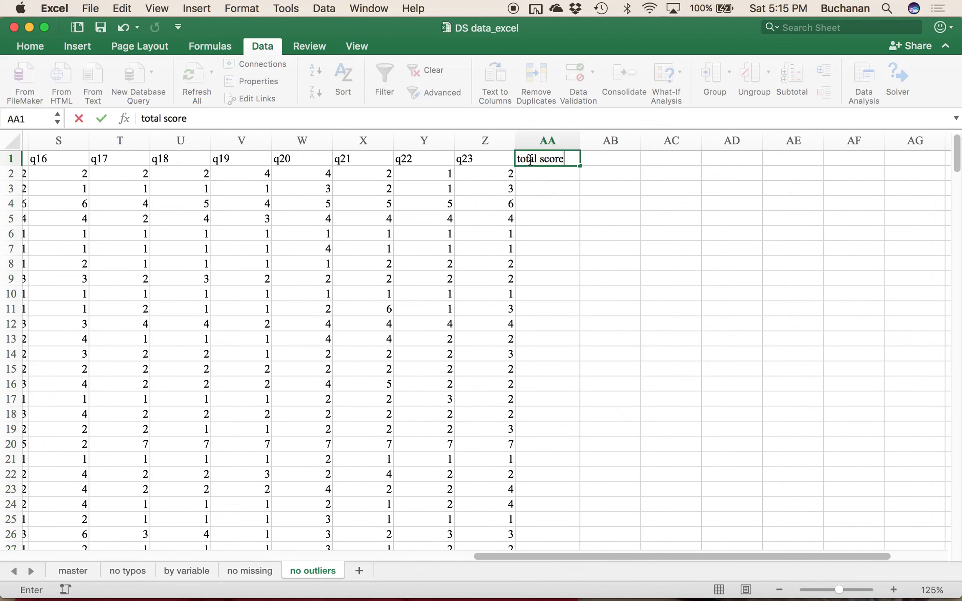
key(Return)
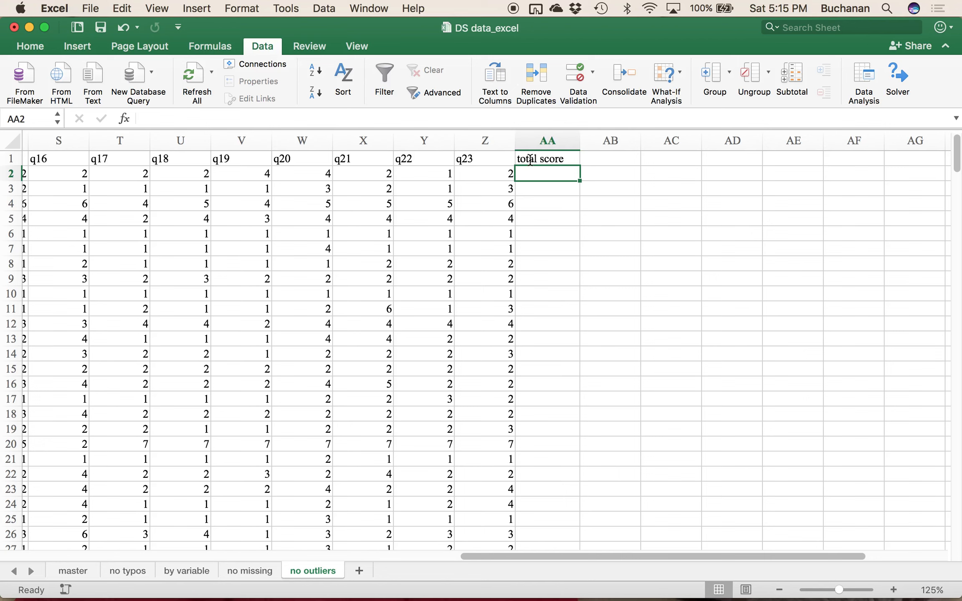
Step: Enter a SUM formula in AA2 that totals the first respondent's q1 to q23 answers, D2:Z2
text(=sum()
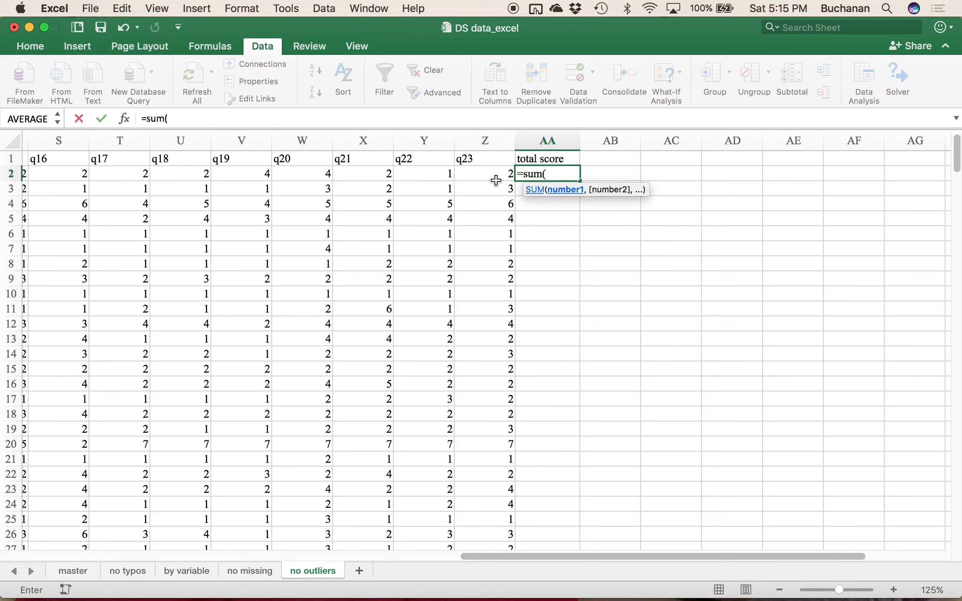
drag(488, 173, 4, 175)
scroll(187, 216, left, 10)
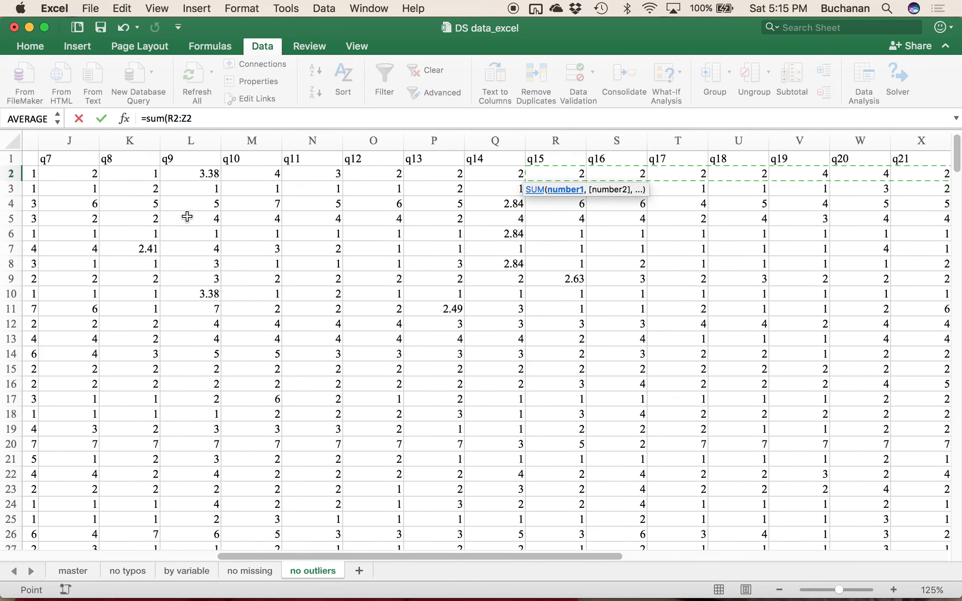
scroll(187, 216, left, 9)
shift+click(262, 170)
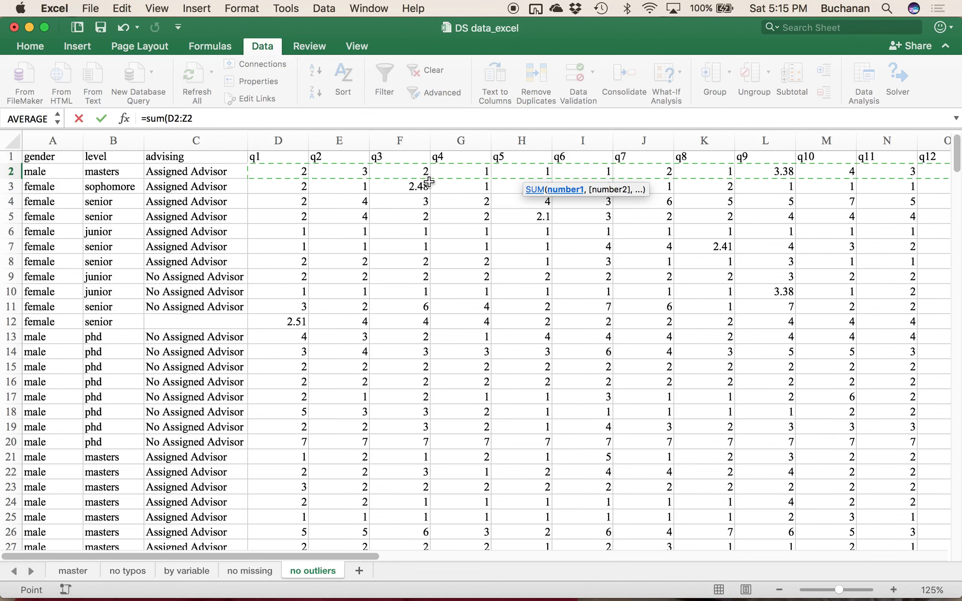
key(Return)
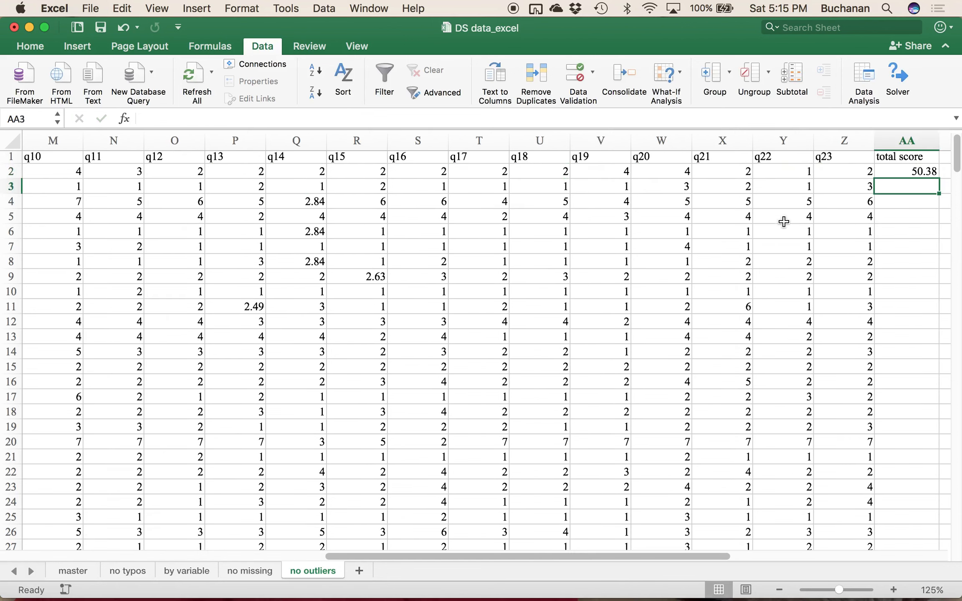
scroll(751, 223, right, 4)
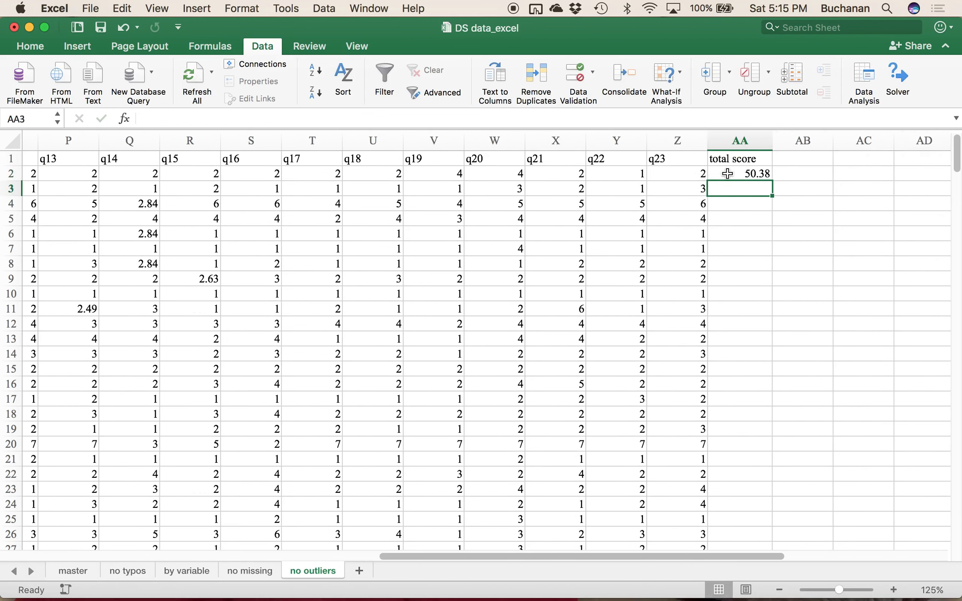
scroll(727, 174, left, 1)
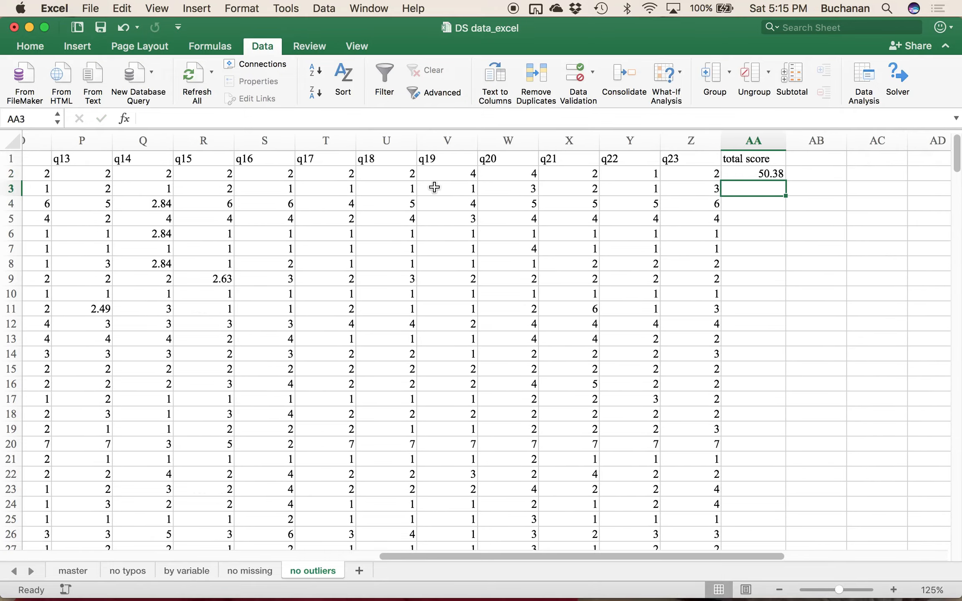
scroll(434, 188, left, 15)
scroll(434, 187, right, 2)
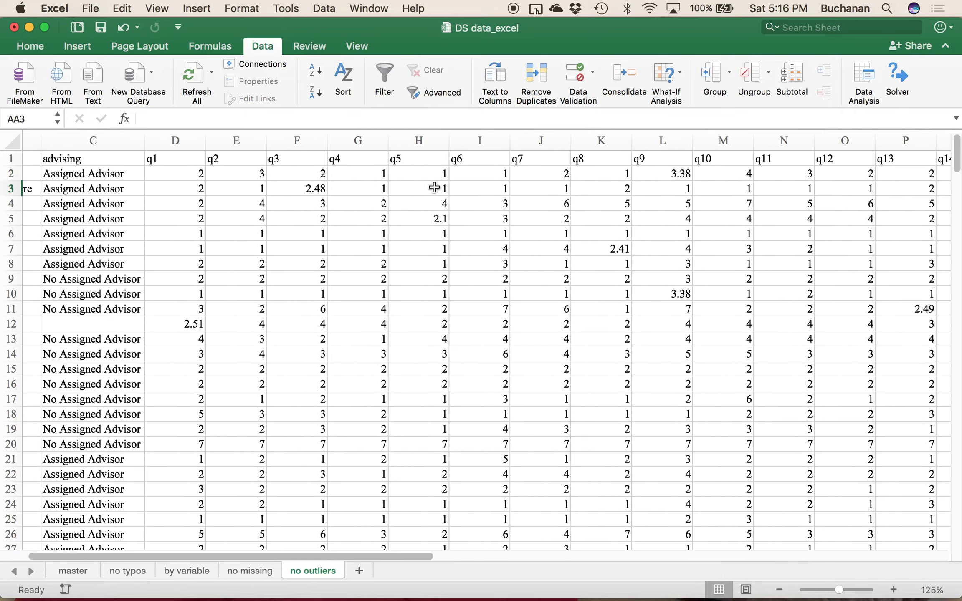
Step: Fill the total score formula in AA2 down the column to the last respondent in row 272
scroll(435, 188, right, 10)
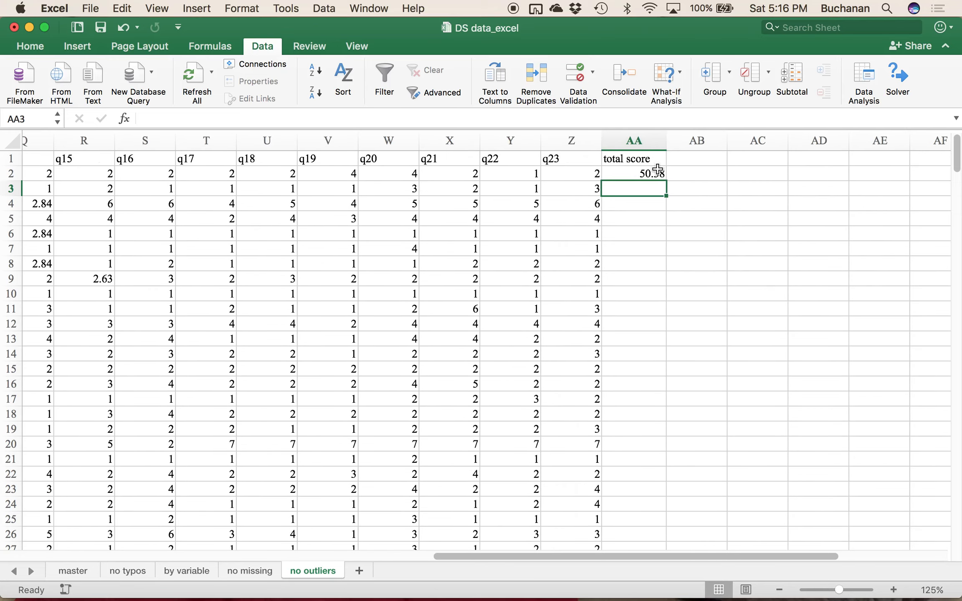
click(654, 172)
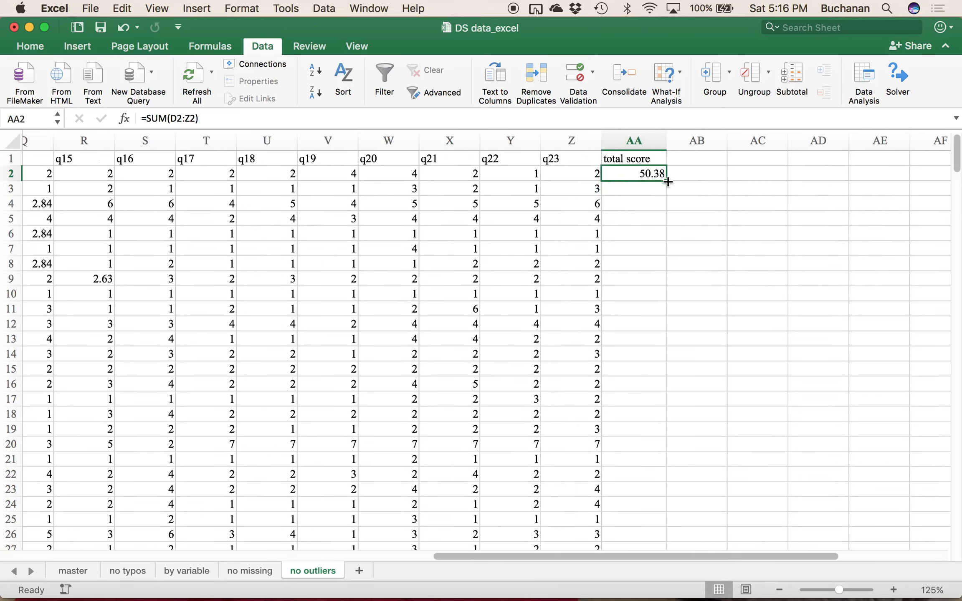
double_click(665, 181)
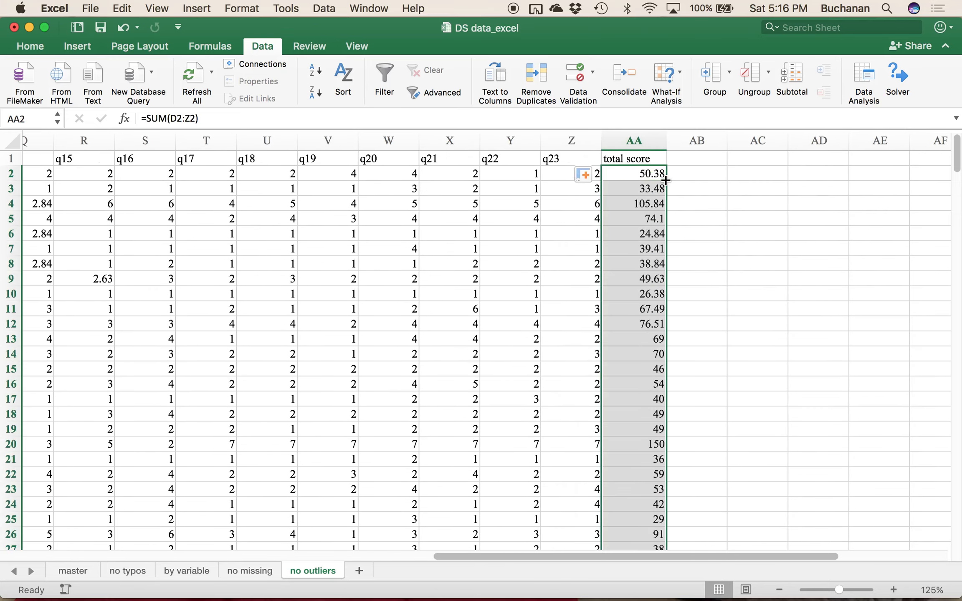
scroll(639, 231, down, 5)
scroll(640, 232, down, 20)
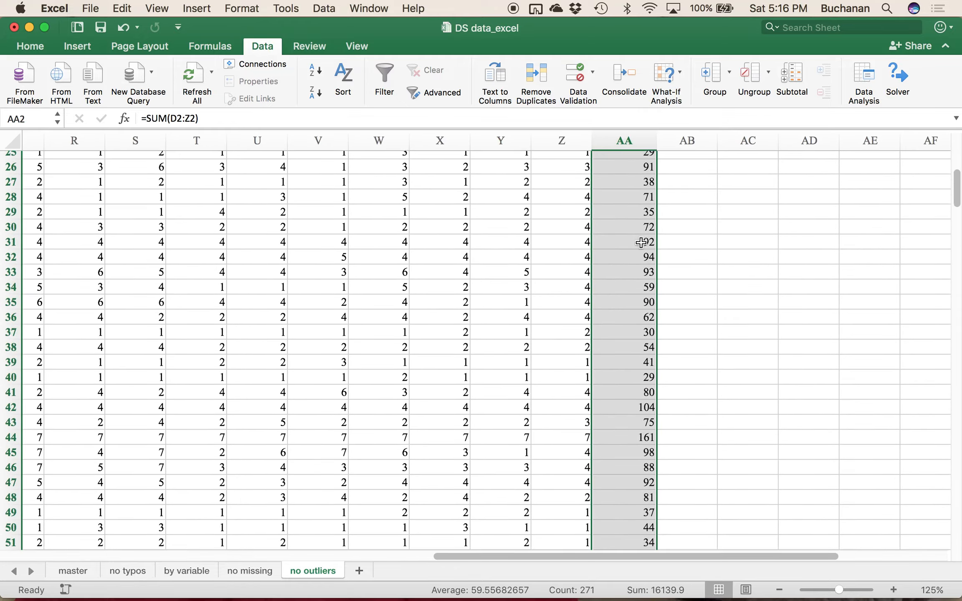
scroll(642, 245, down, 20)
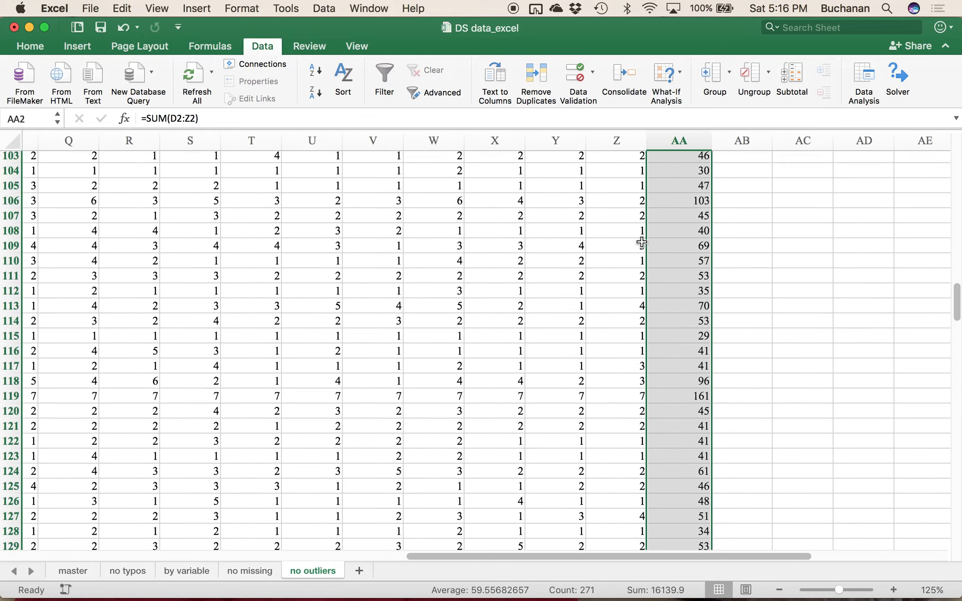
scroll(642, 242, down, 20)
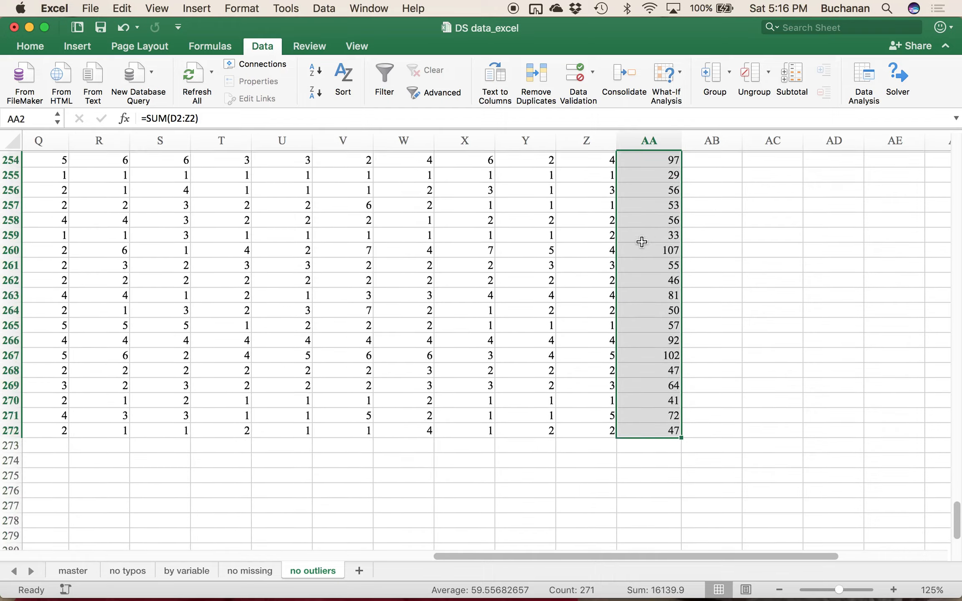
scroll(642, 241, up, 4)
click(669, 273)
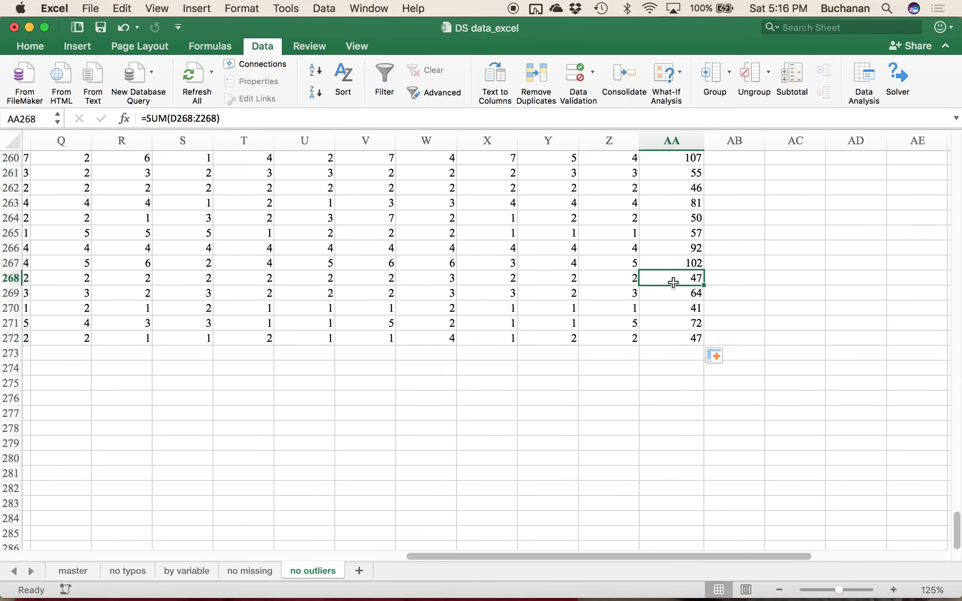
Step: Add the header "ztotal" in cell AB1, directly after the total score column
scroll(678, 336, up, 18)
scroll(678, 336, left, 1)
scroll(678, 337, up, 13)
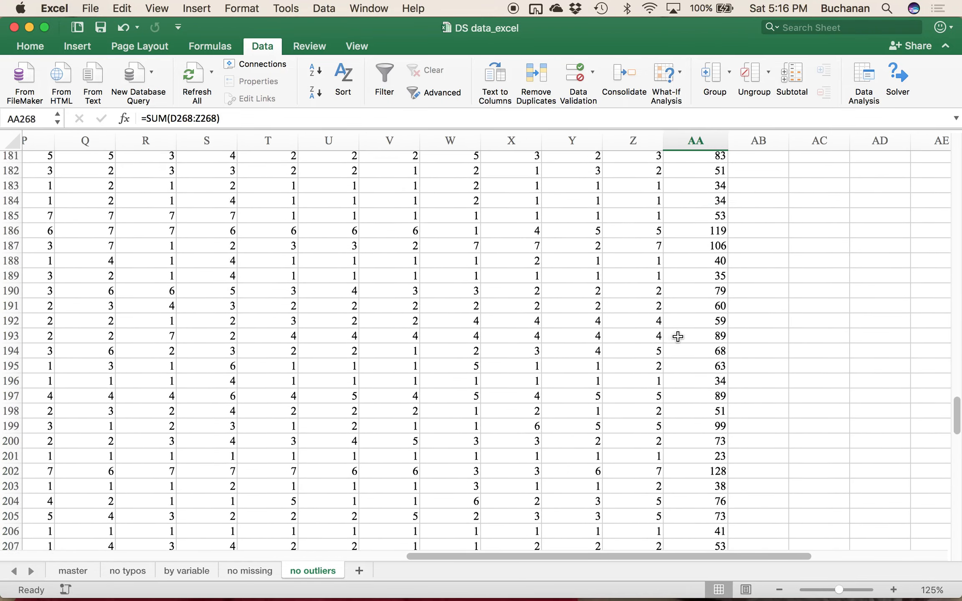
click(683, 256)
key(ctrl+Up)
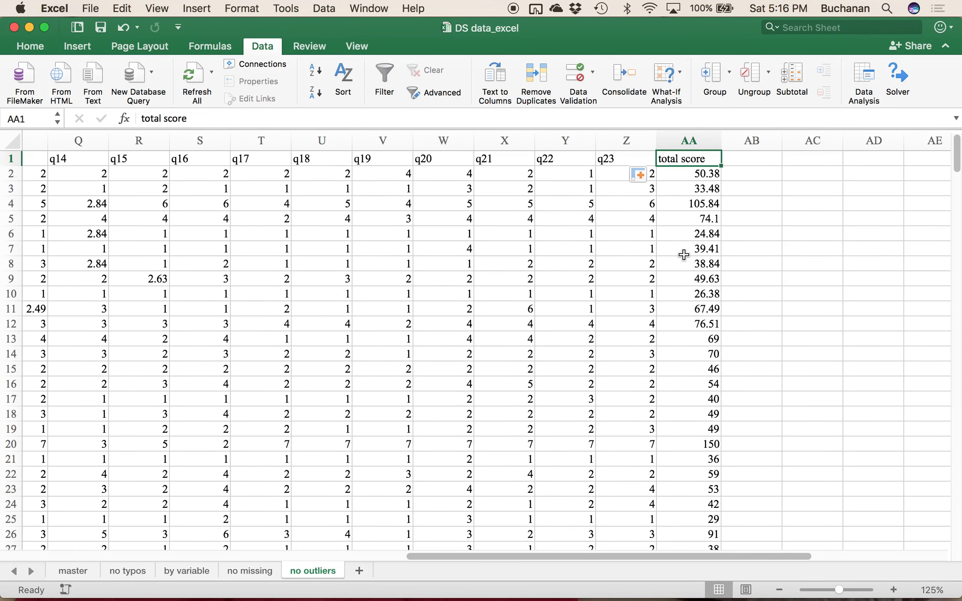
key(Right)
text(ztotal)
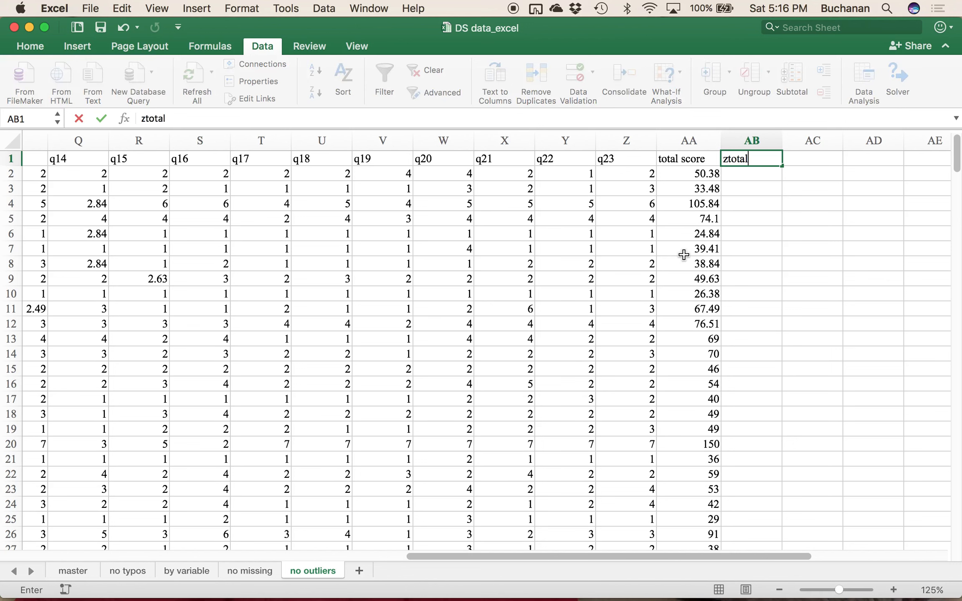
key(Return)
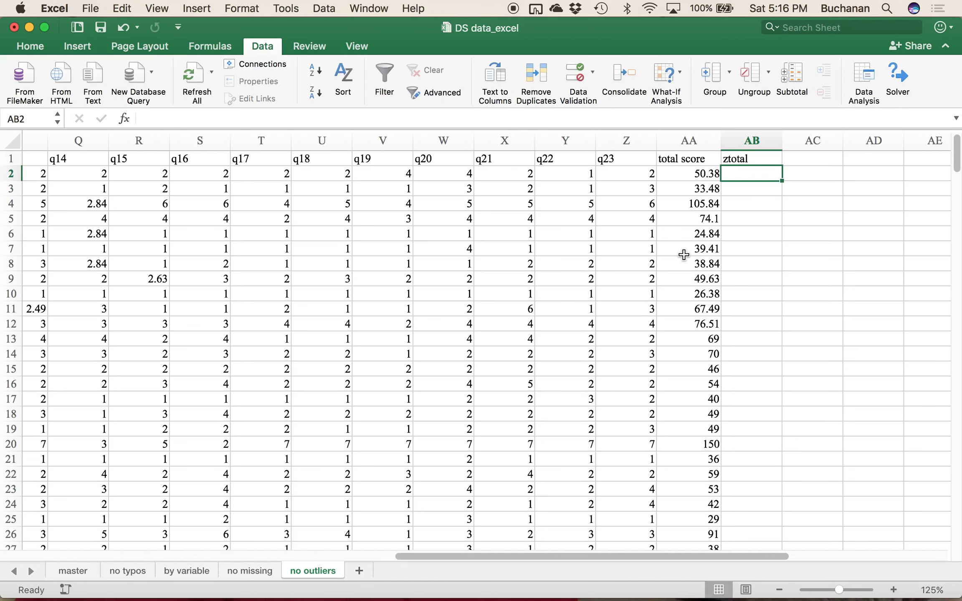
Step: Check the summary statistics for the whole total score column AA
text(=)
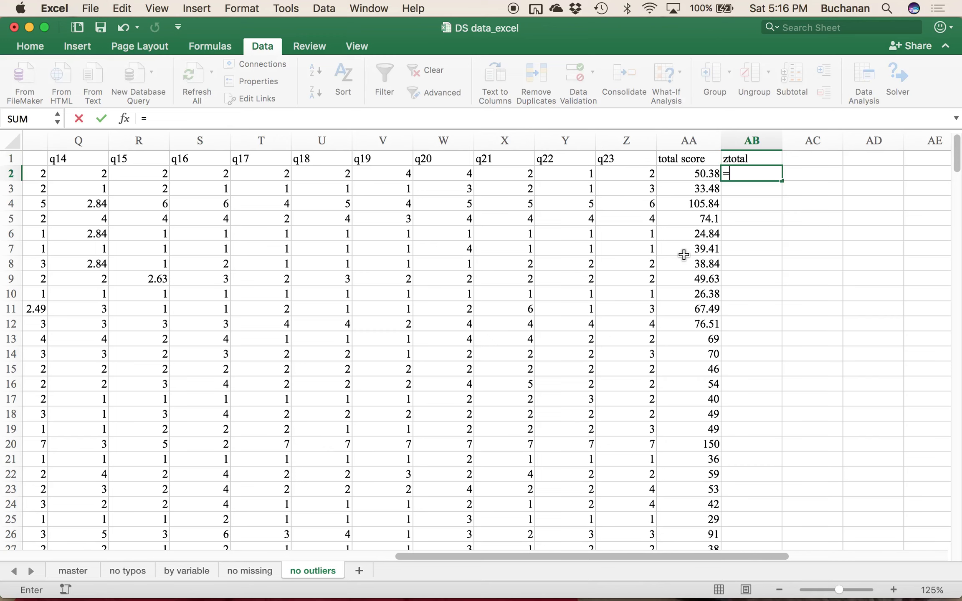
key(Escape)
click(716, 173)
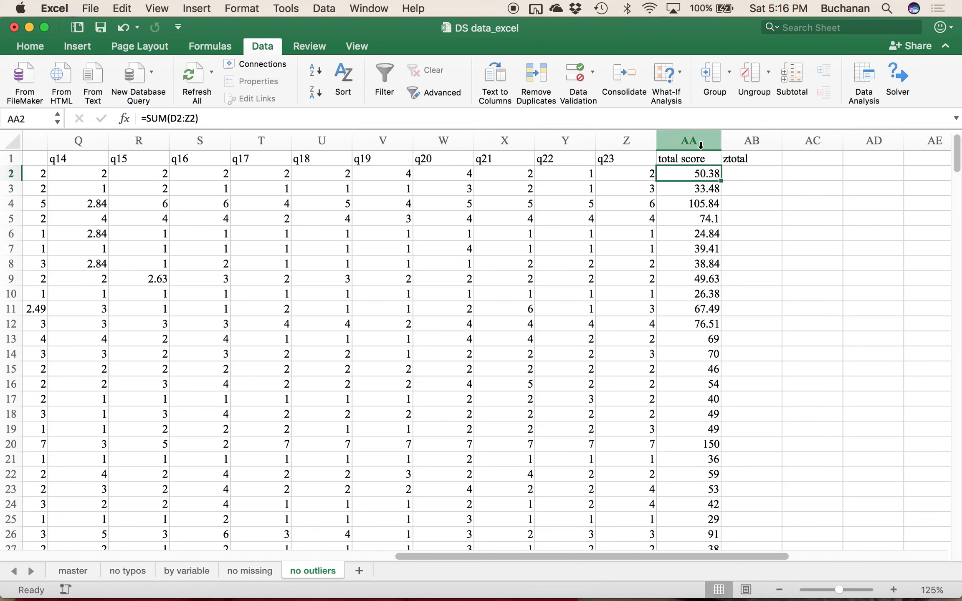
click(679, 135)
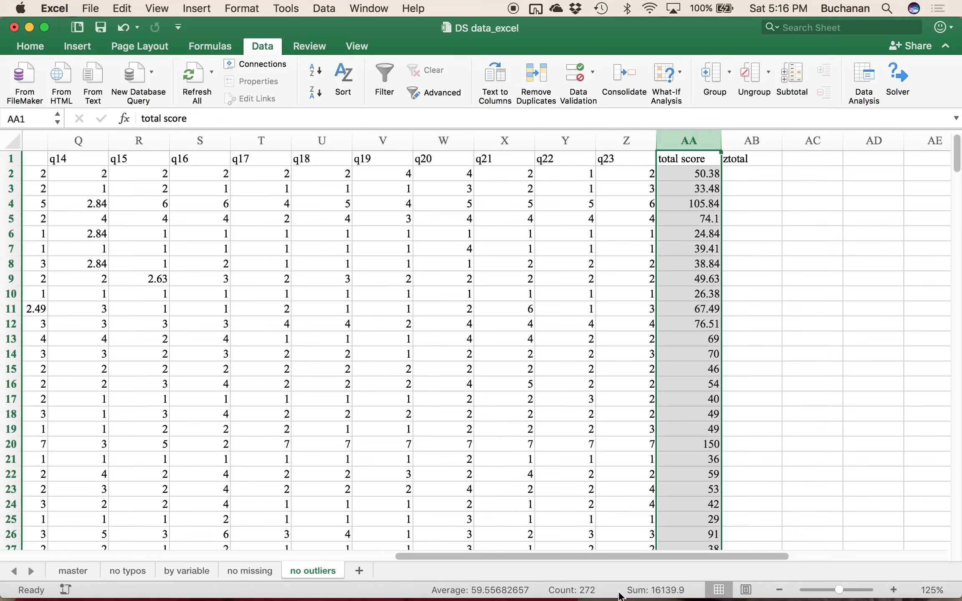
click(649, 590)
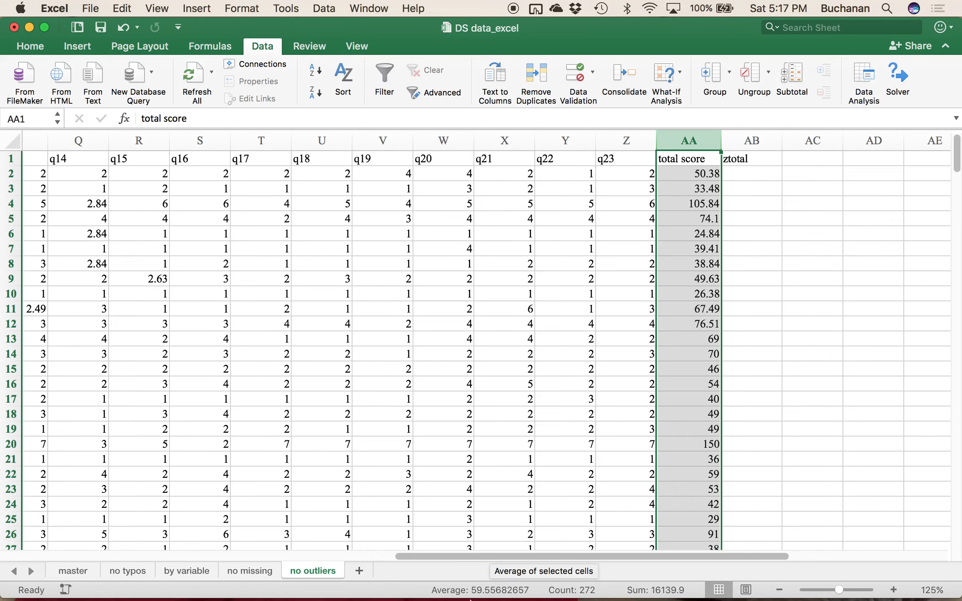
Step: Start a z-score formula in AB2 by subtracting the column average from the first total: =(AA2-average(AA:AA))
click(747, 175)
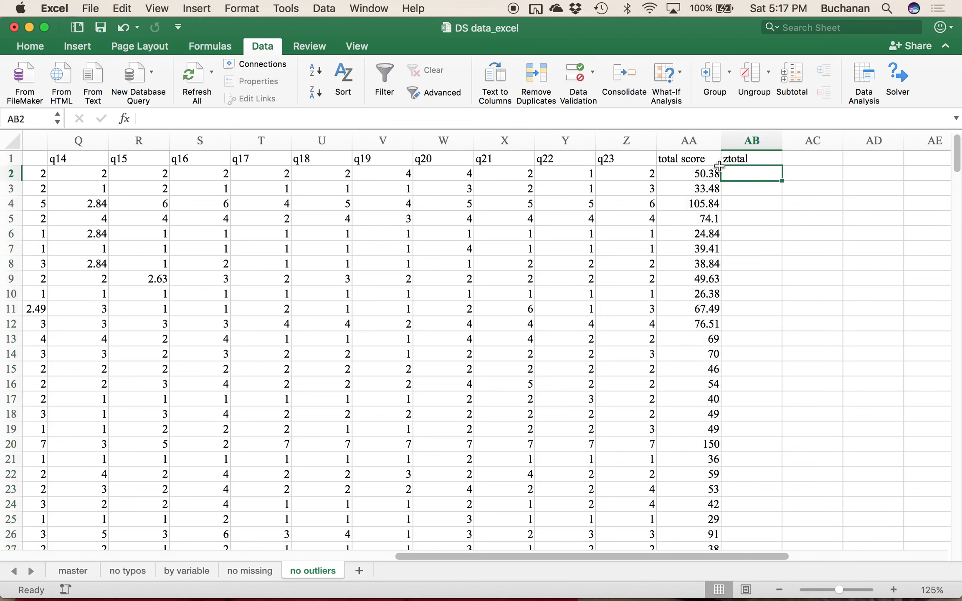
text(=)
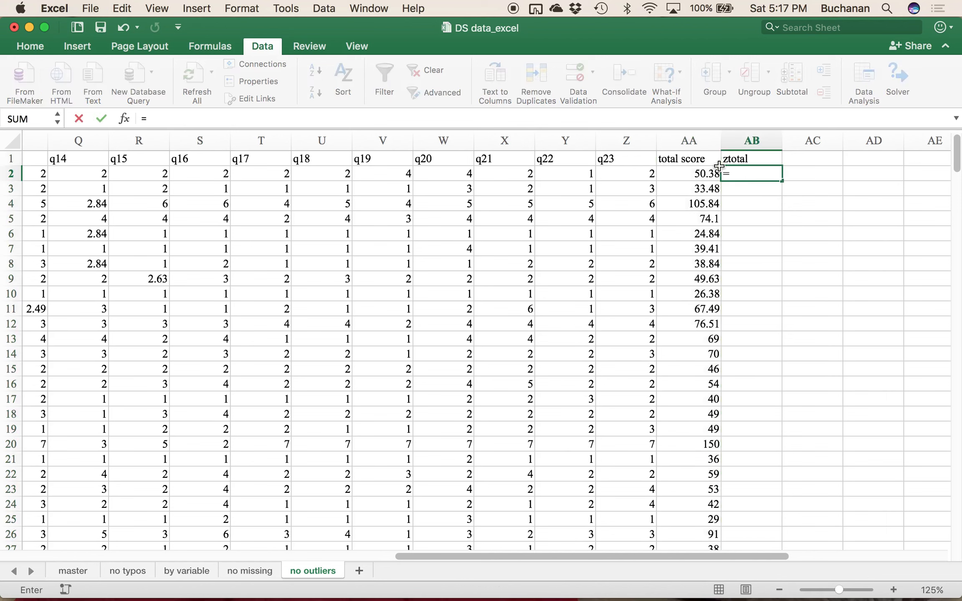
text(()
click(695, 174)
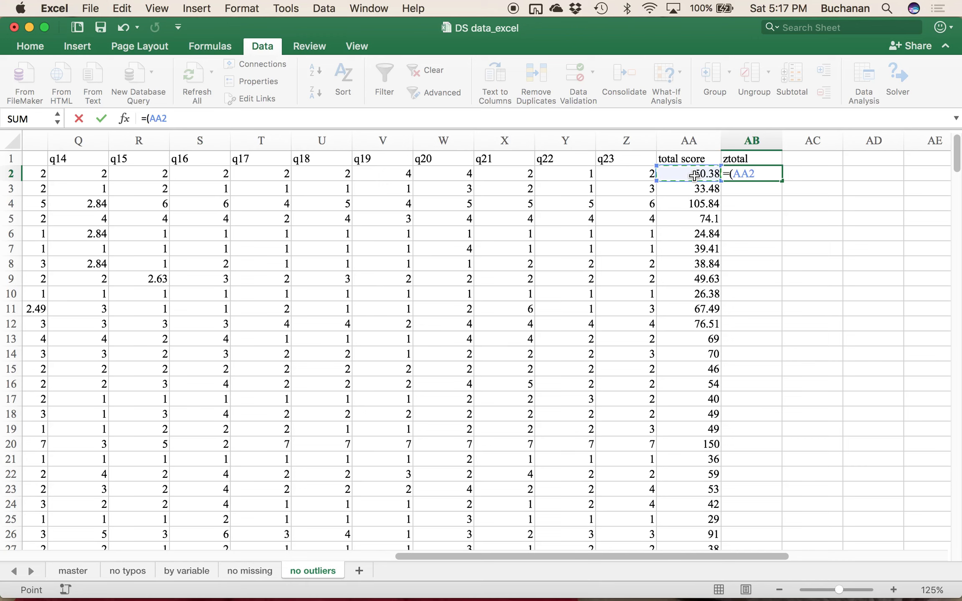
text(-av)
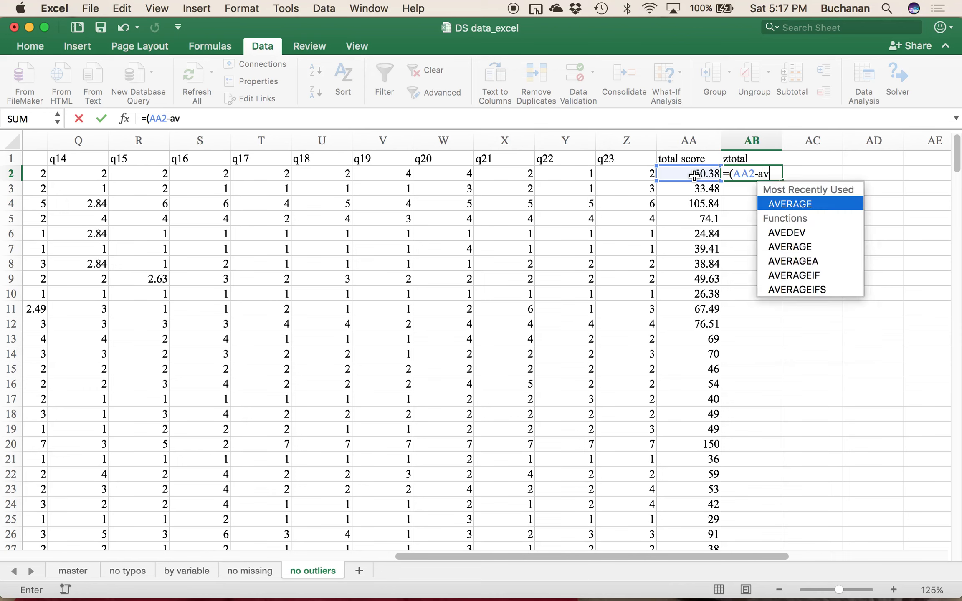
text(erage()
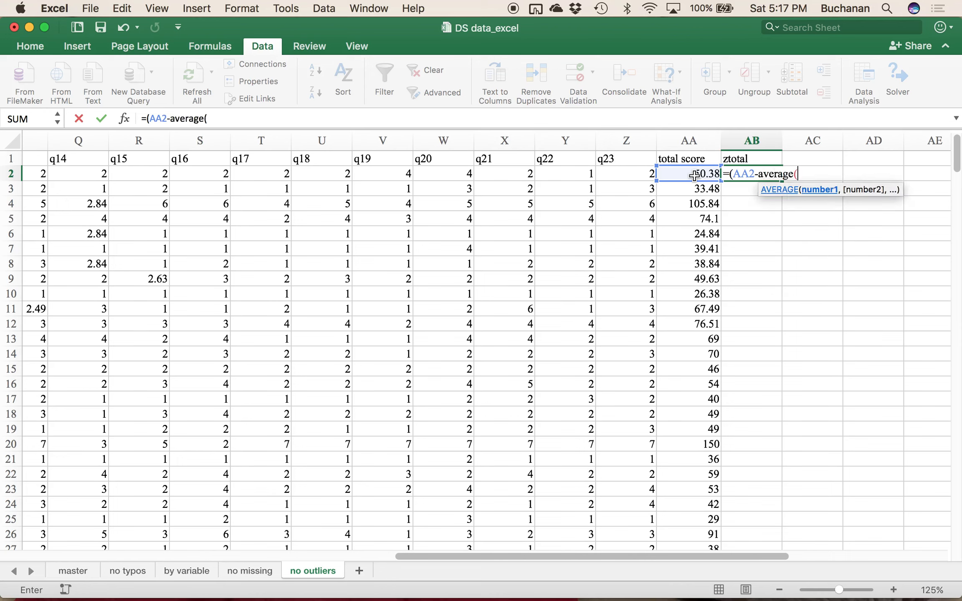
click(694, 141)
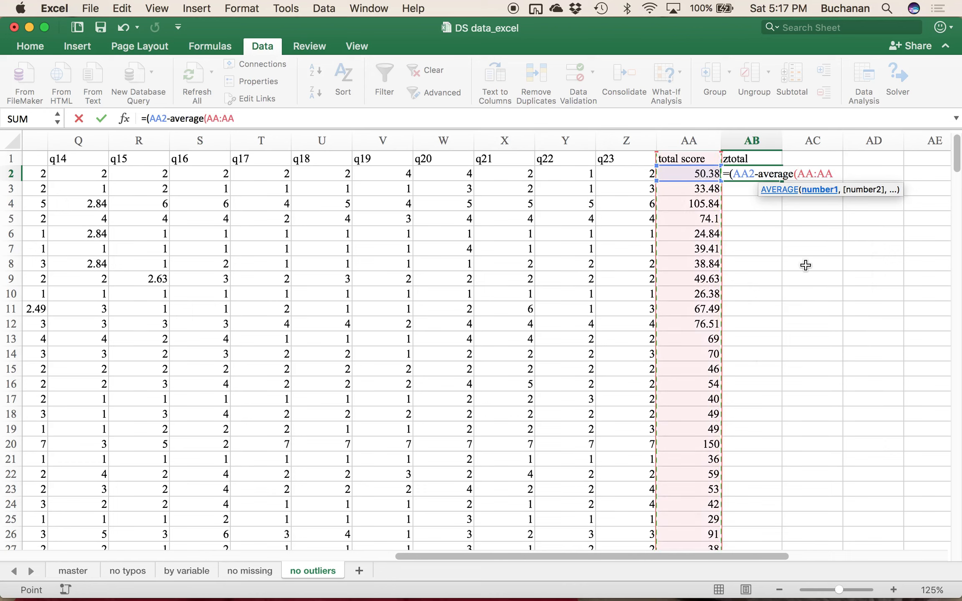
text())
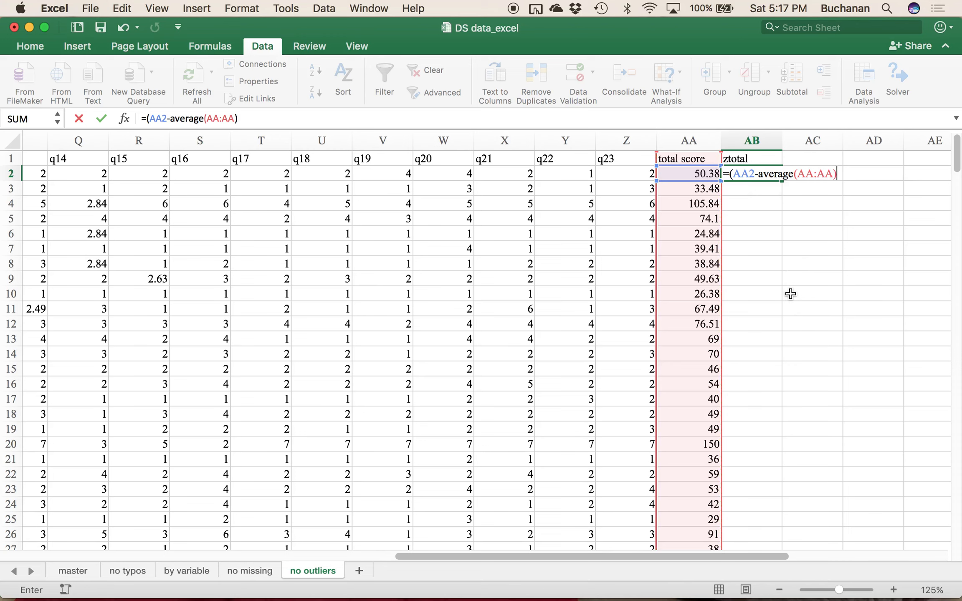
text())
Step: Complete the AB2 formula by dividing by the total score column's standard deviation, stdev(AA:AA)
text(/ s)
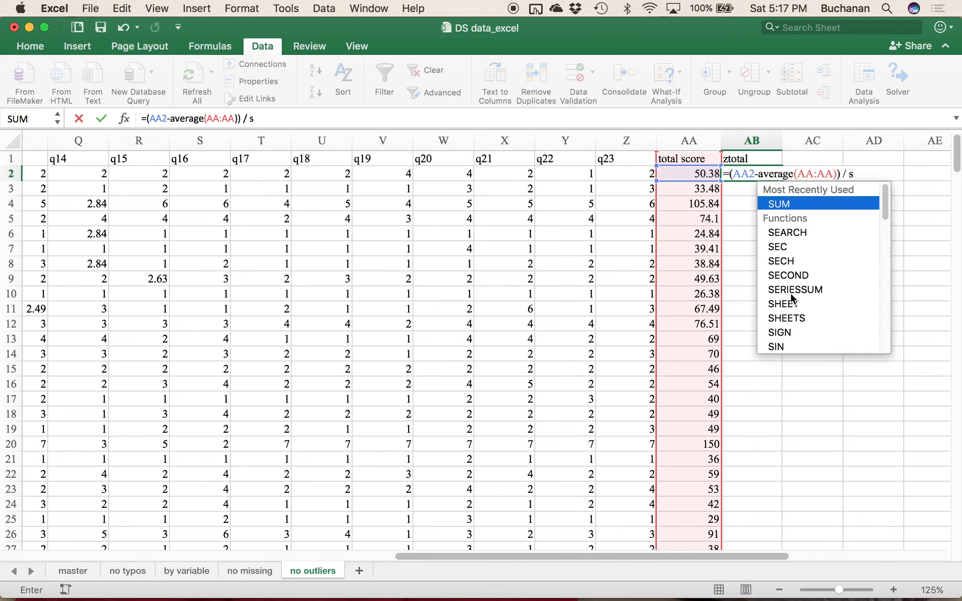
text(tdev()
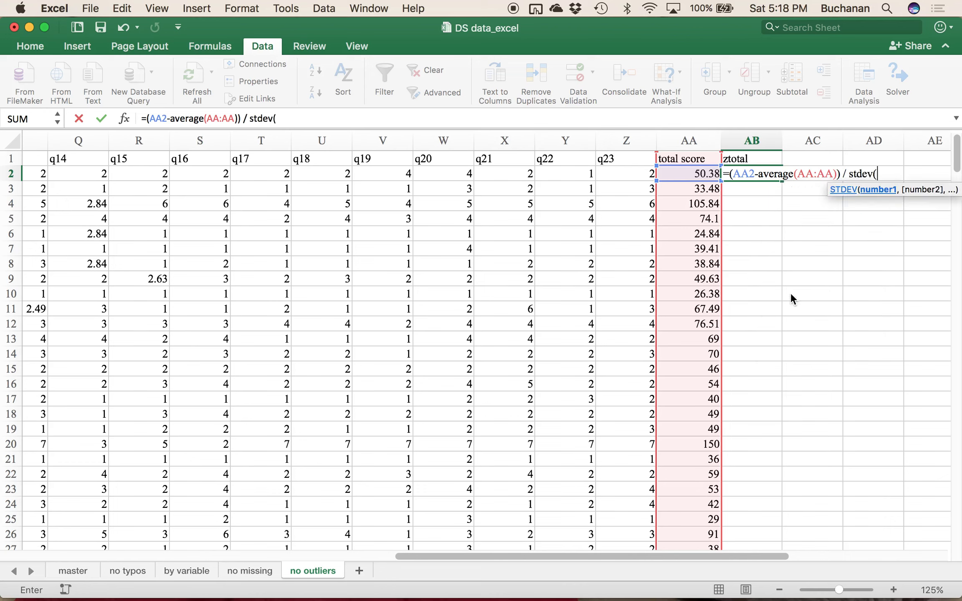
click(688, 144)
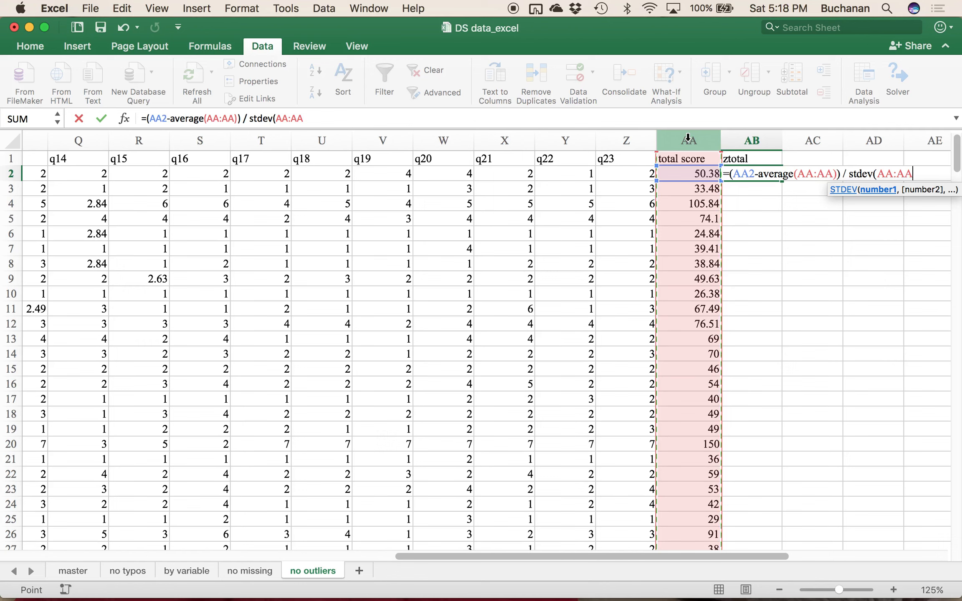
text())
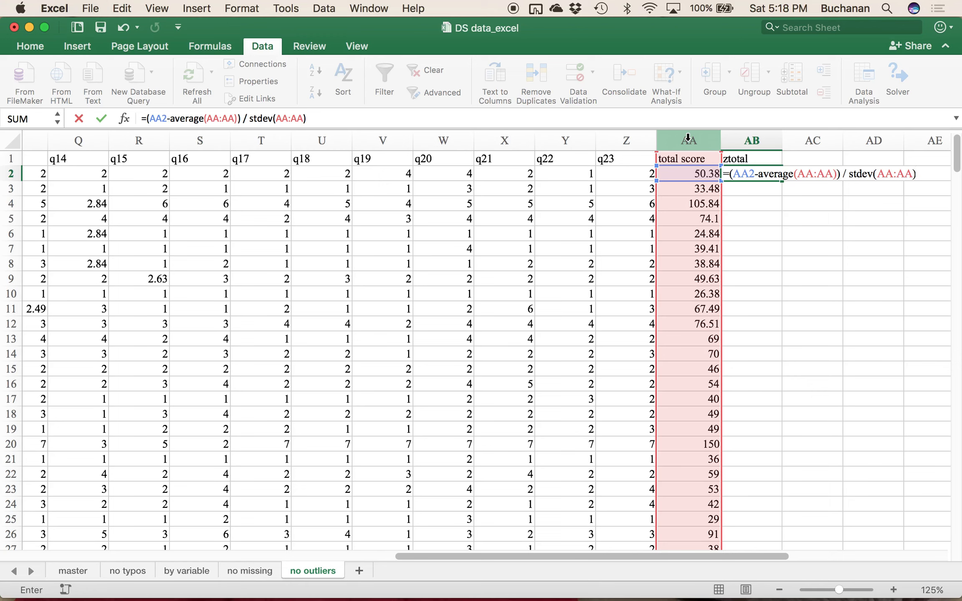
key(Return)
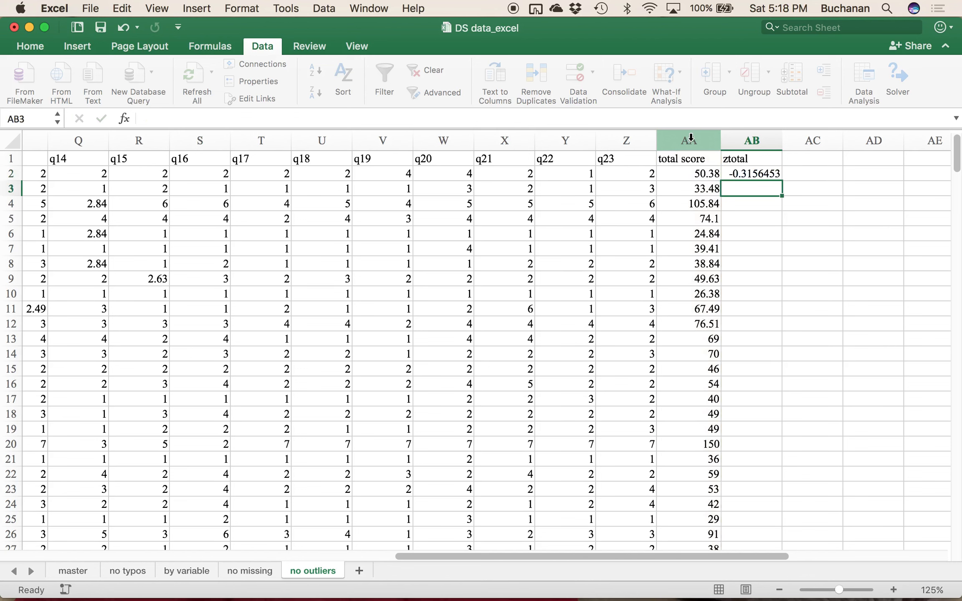
Step: Fill the z-score formula in AB2 down the ztotal column for all respondents
click(763, 176)
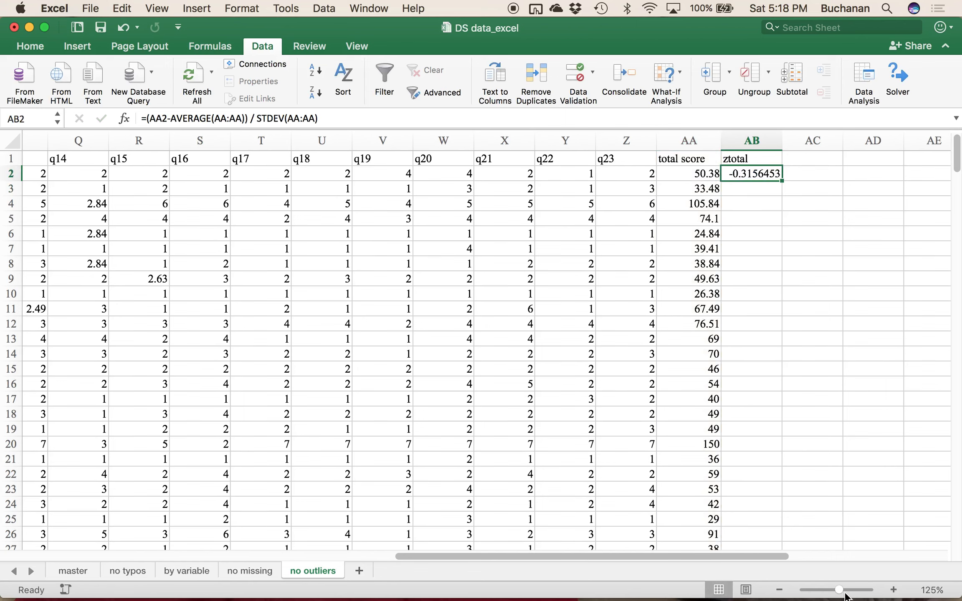
drag(840, 590, 850, 590)
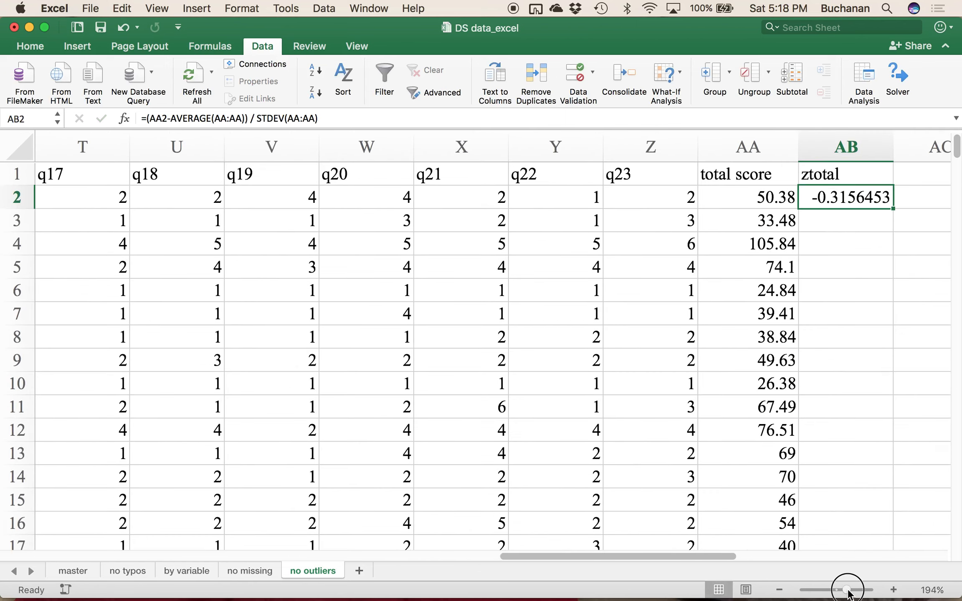
scroll(770, 241, right, 1)
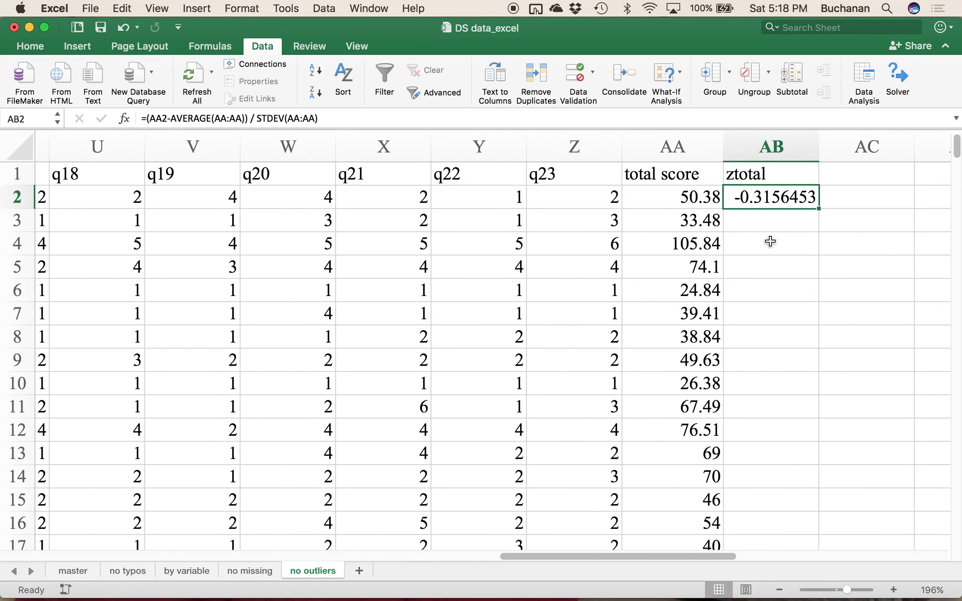
double_click(818, 209)
click(752, 314)
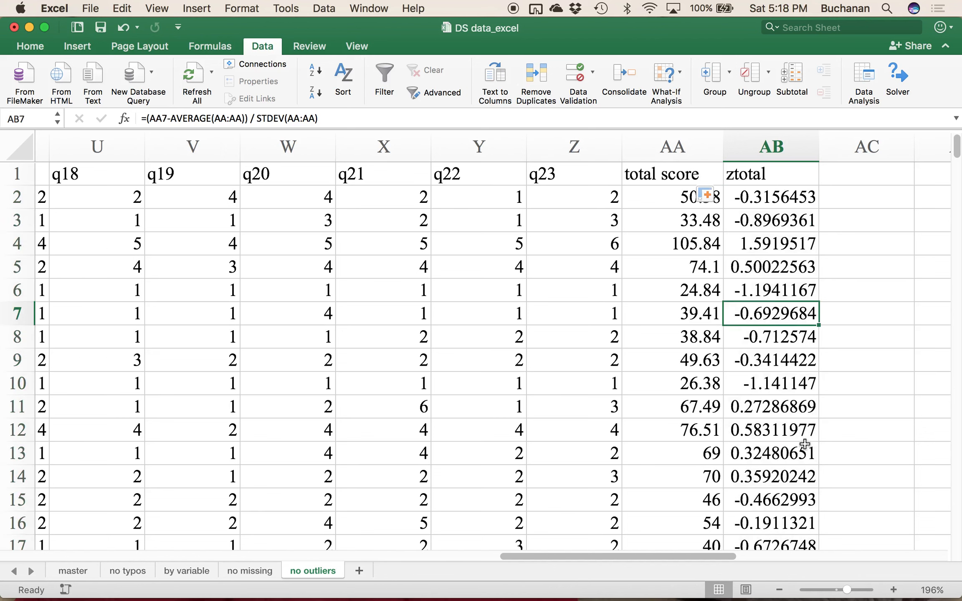
Step: Examine the z-score formulas in AB3 and AB2, highlighting the part that subtracts the average in AB3
click(743, 224)
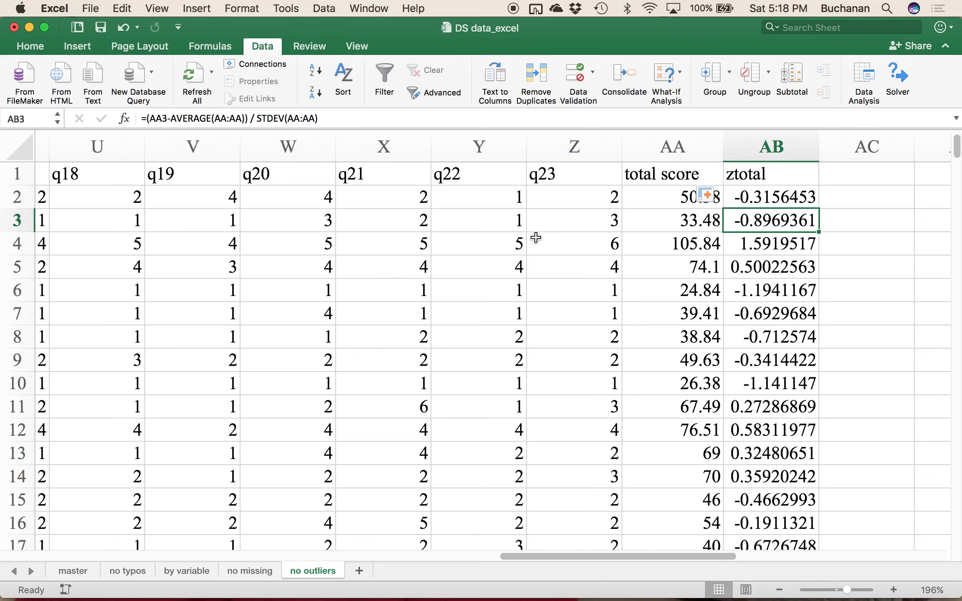
click(147, 119)
drag(147, 119, 258, 120)
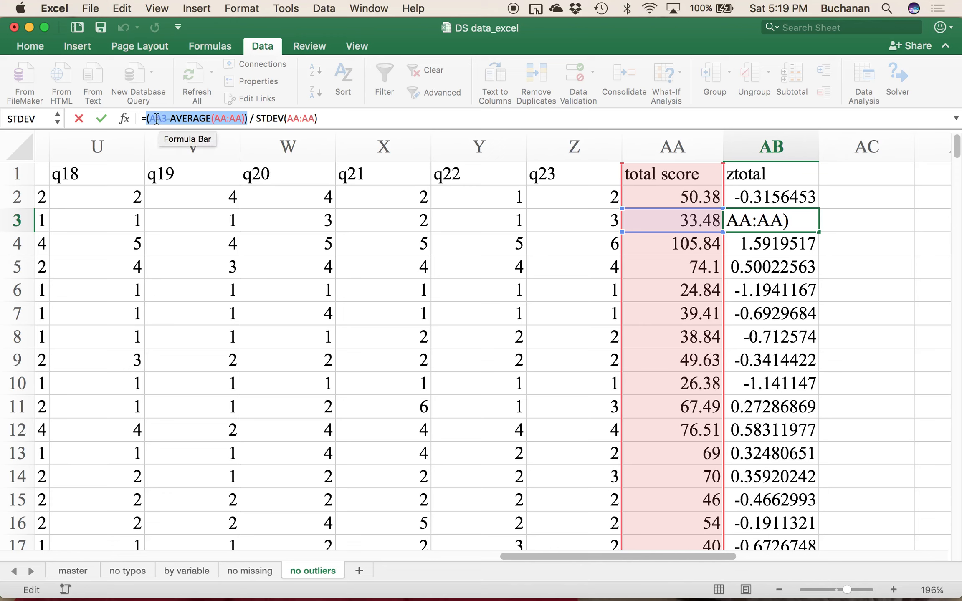
key(Return)
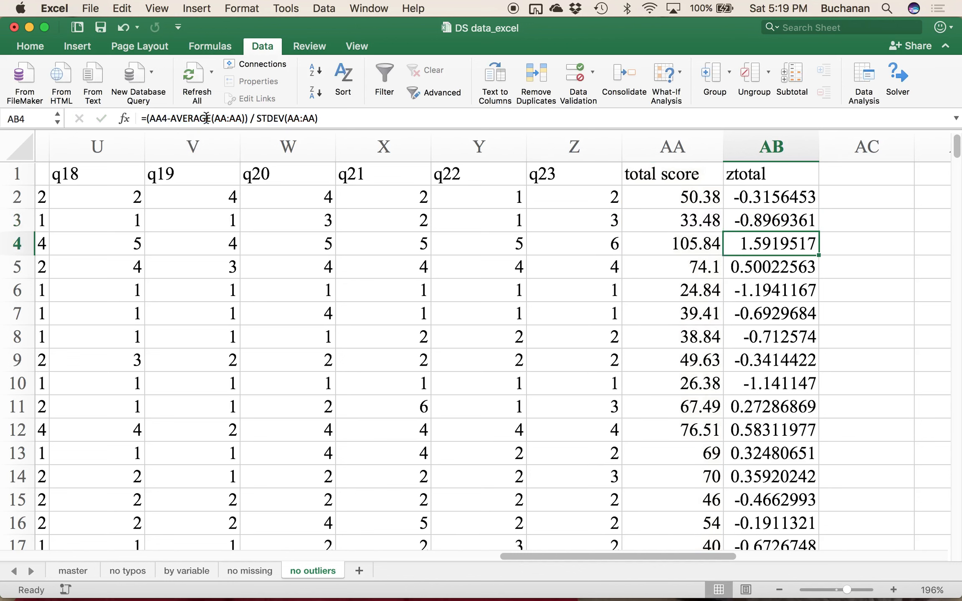
click(749, 199)
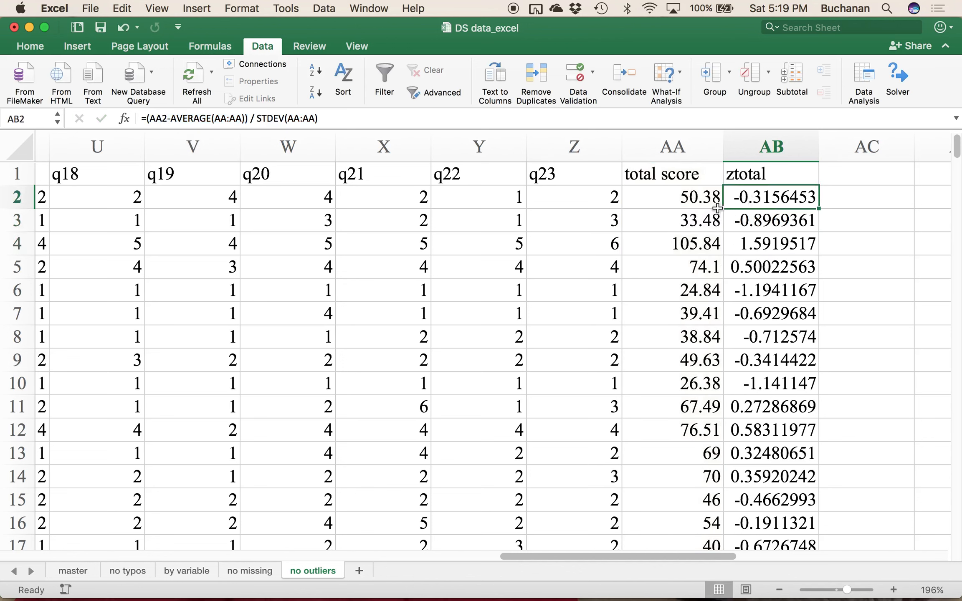
Step: Examine the z-score formula in AB2, highlighting its STDEV divisor and checking the referenced cells
double_click(284, 118)
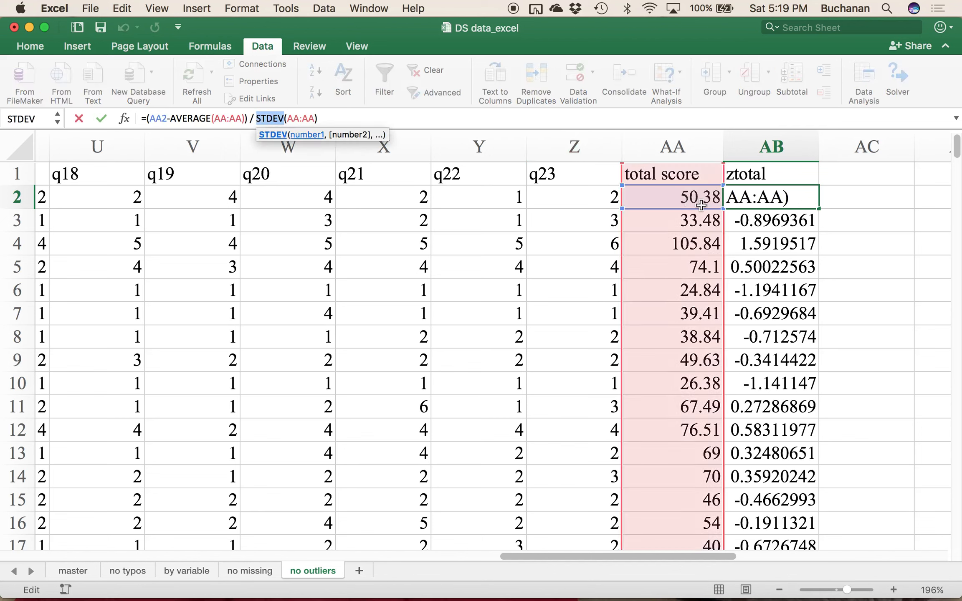
click(791, 198)
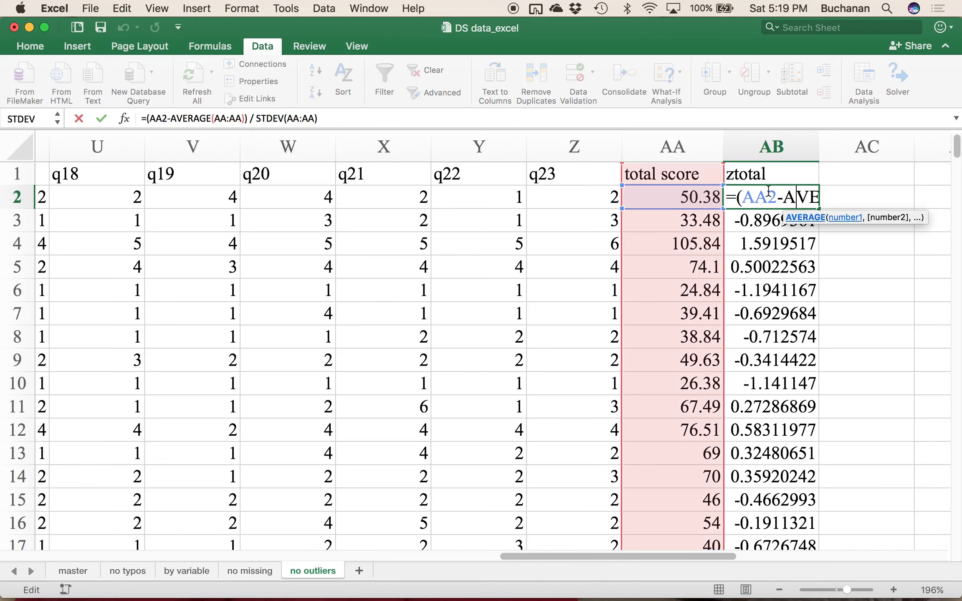
key(Return)
click(769, 190)
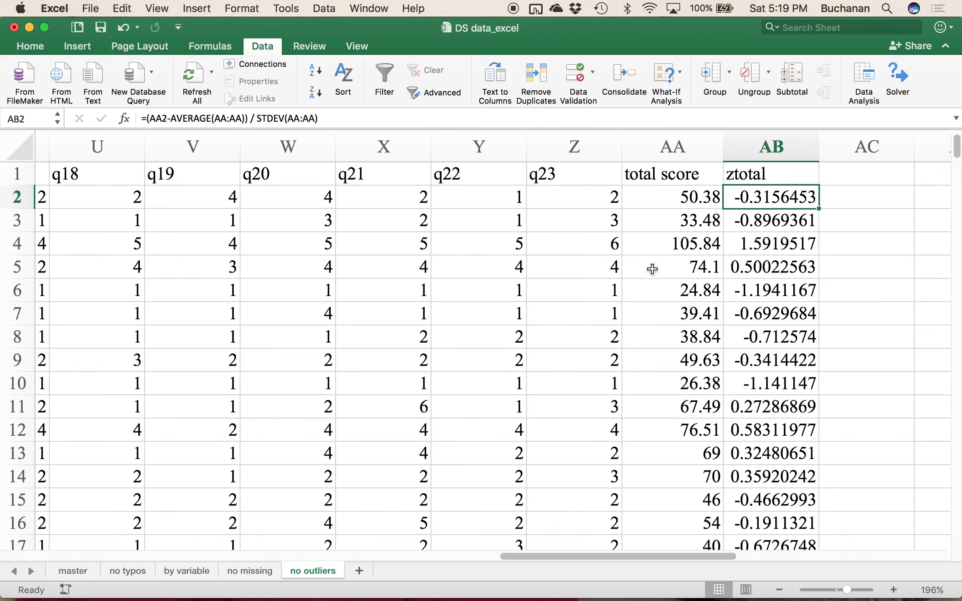
scroll(775, 242, down, 1)
scroll(774, 243, up, 1)
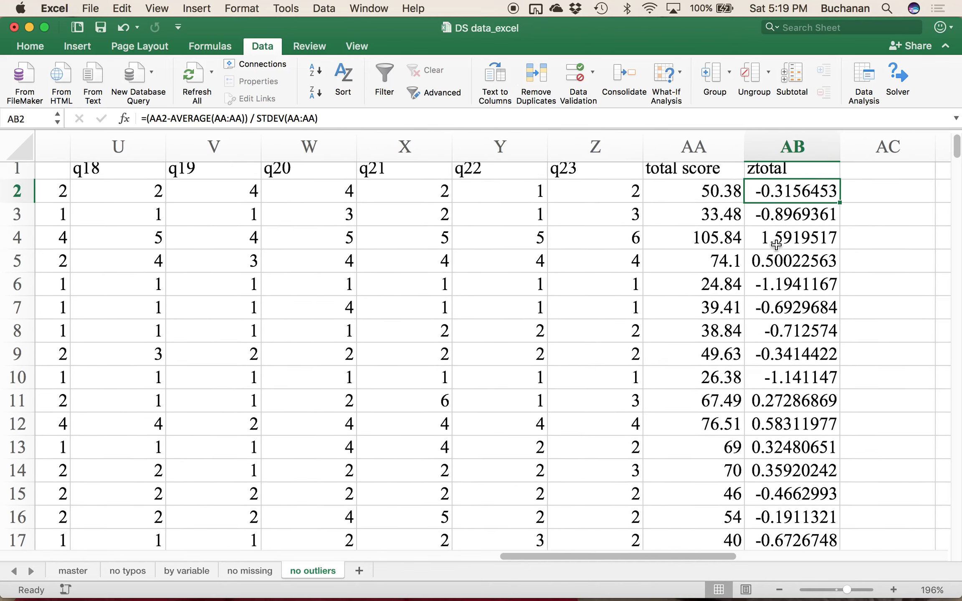
Step: Inspect the total score formulas in AA2, AA4 and AA6 and look over the z-scores further down the ztotal column
scroll(776, 245, left, 1)
click(705, 198)
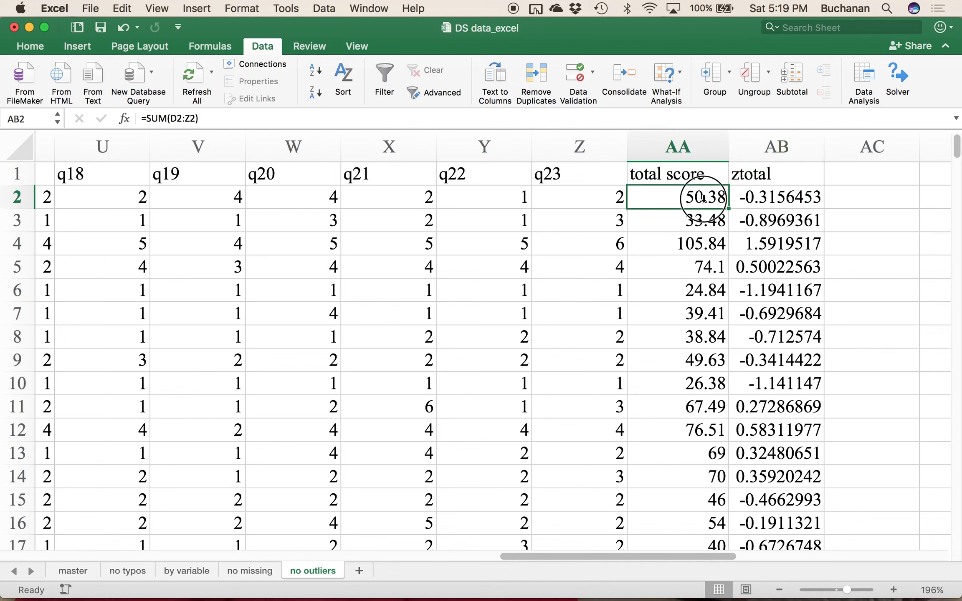
click(687, 243)
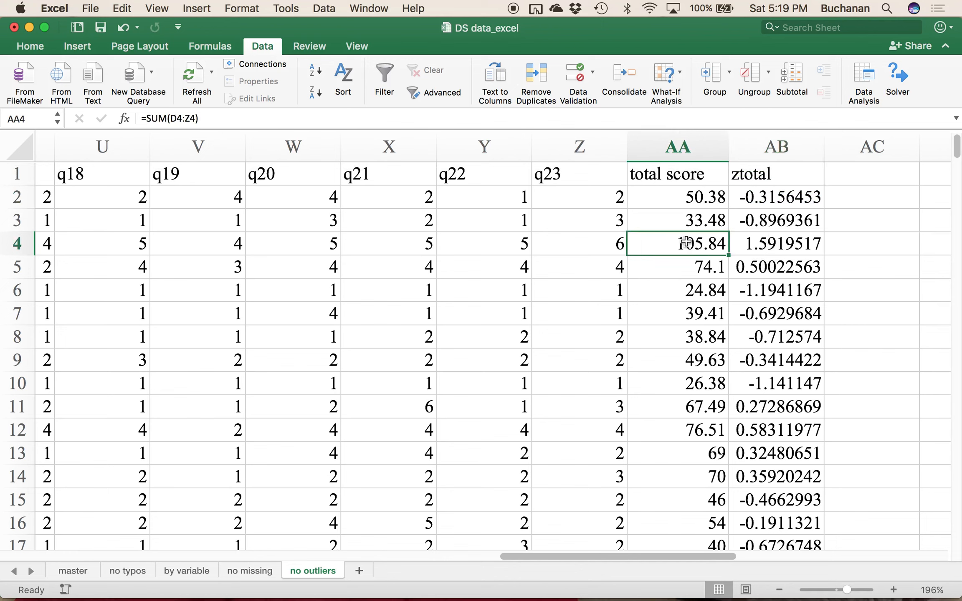
click(698, 296)
scroll(708, 394, down, 10)
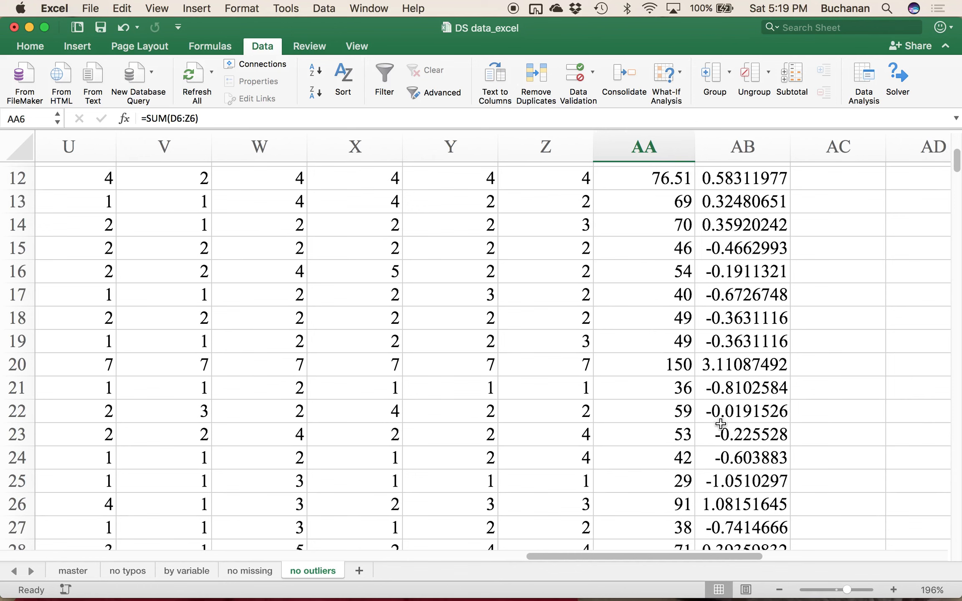
scroll(721, 424, up, 10)
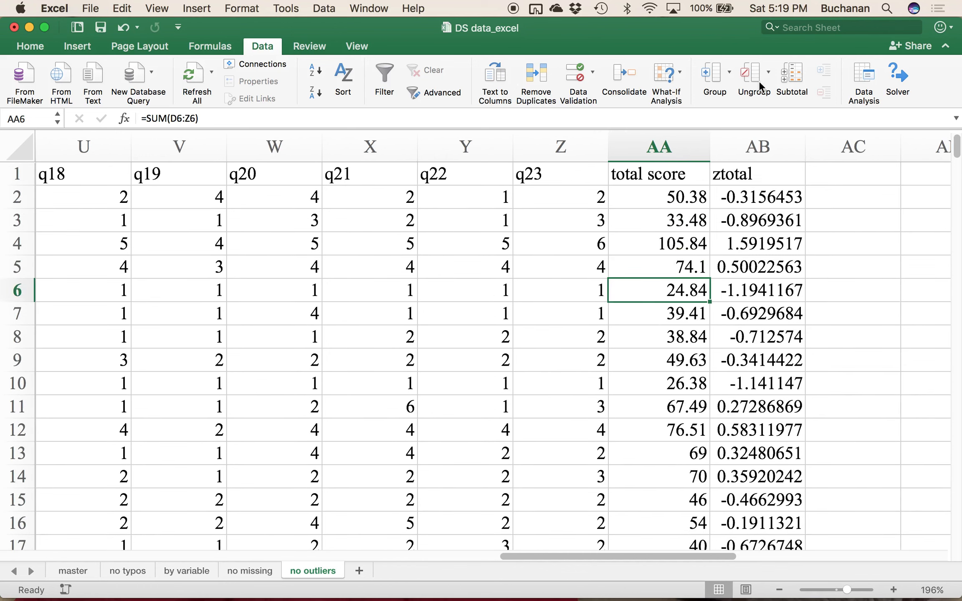
Step: Sort the data by the ztotal column in ascending order and check the first z-score in AB2
click(745, 169)
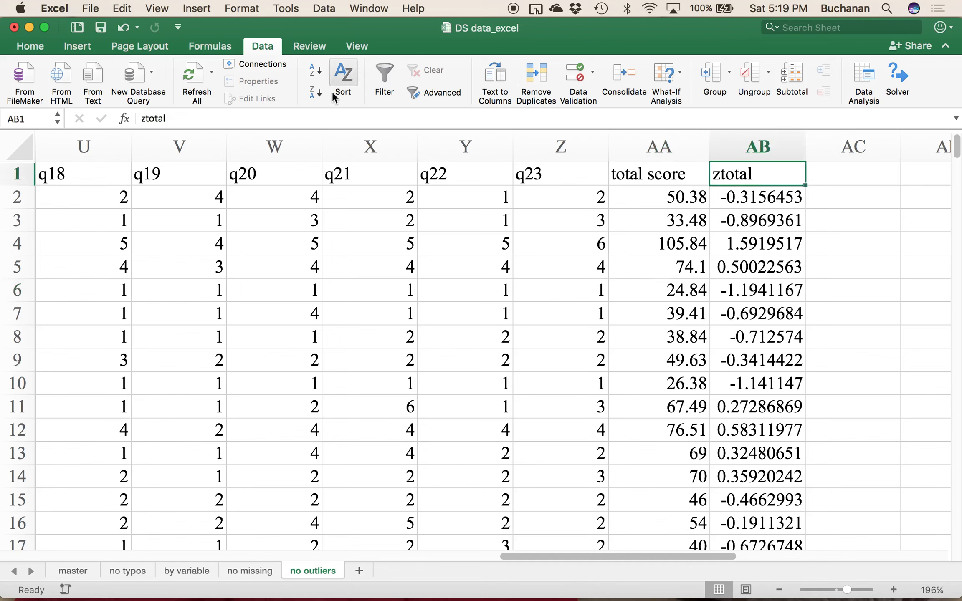
click(316, 71)
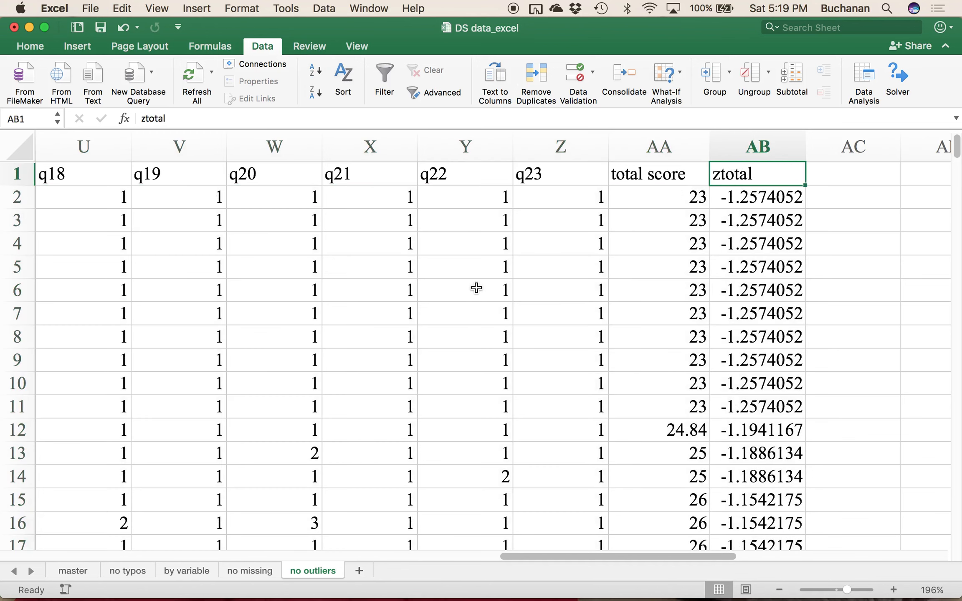
click(742, 197)
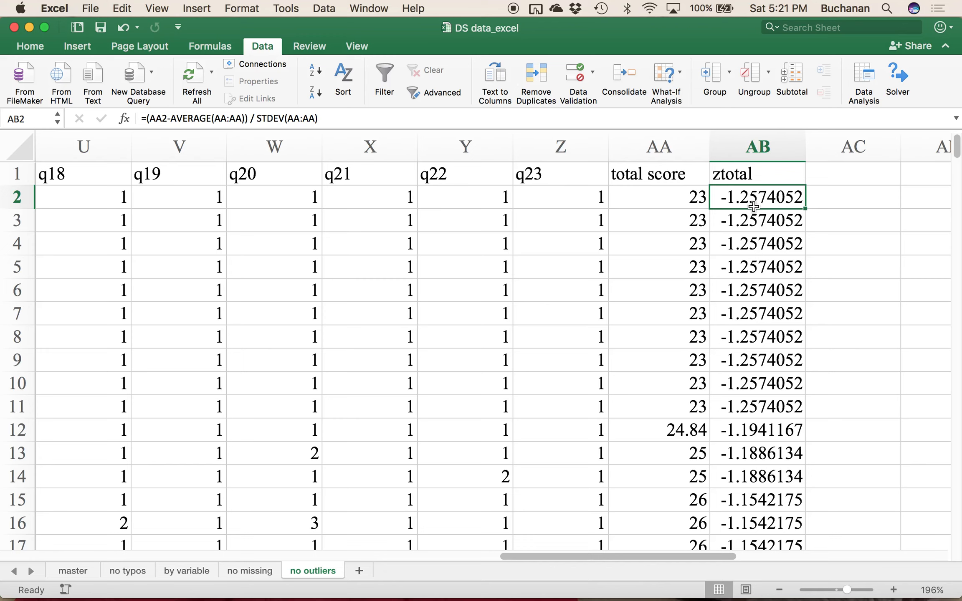
Step: Sort the data by the ztotal column in descending order and locate the last z-score above 3, in AB6
click(730, 174)
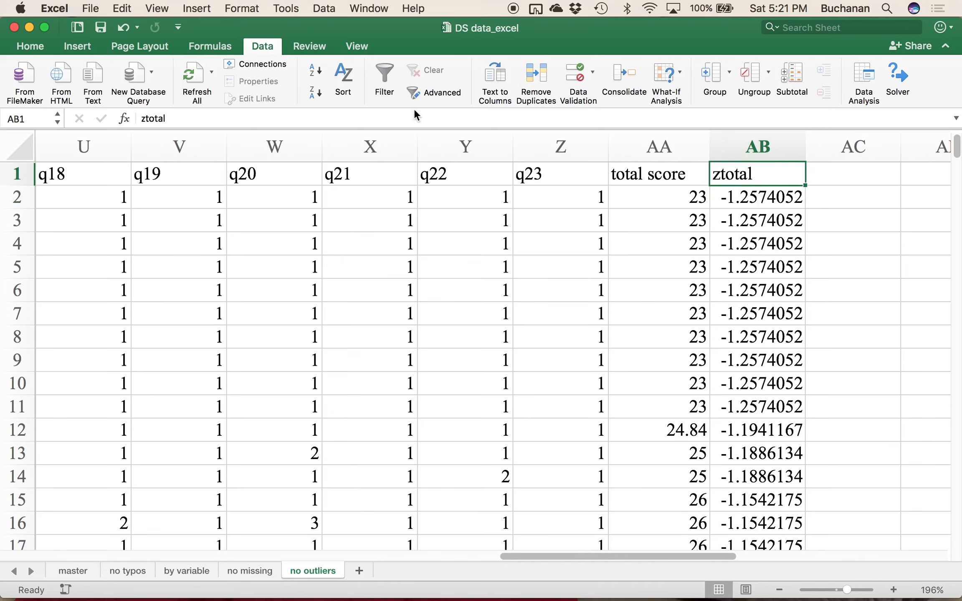
click(315, 94)
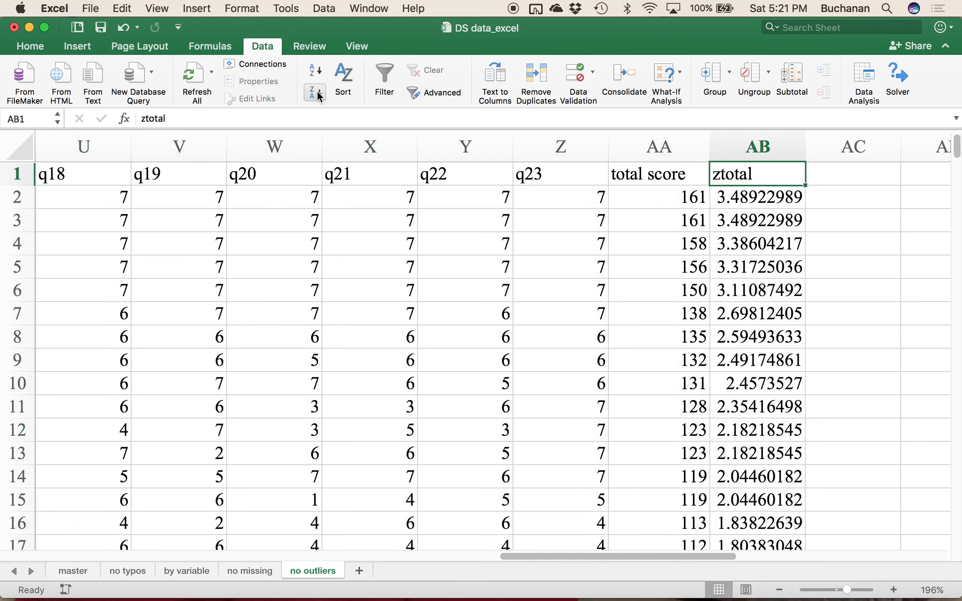
click(758, 287)
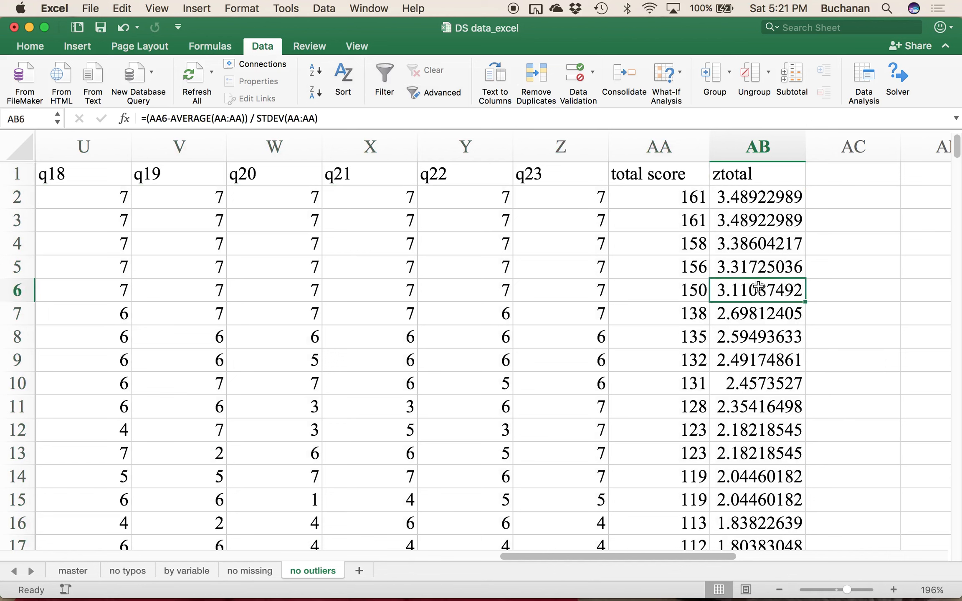
Step: Delete the five entire respondent rows with z-scores above 3, rows 2 to 6
drag(726, 291, 2, 196)
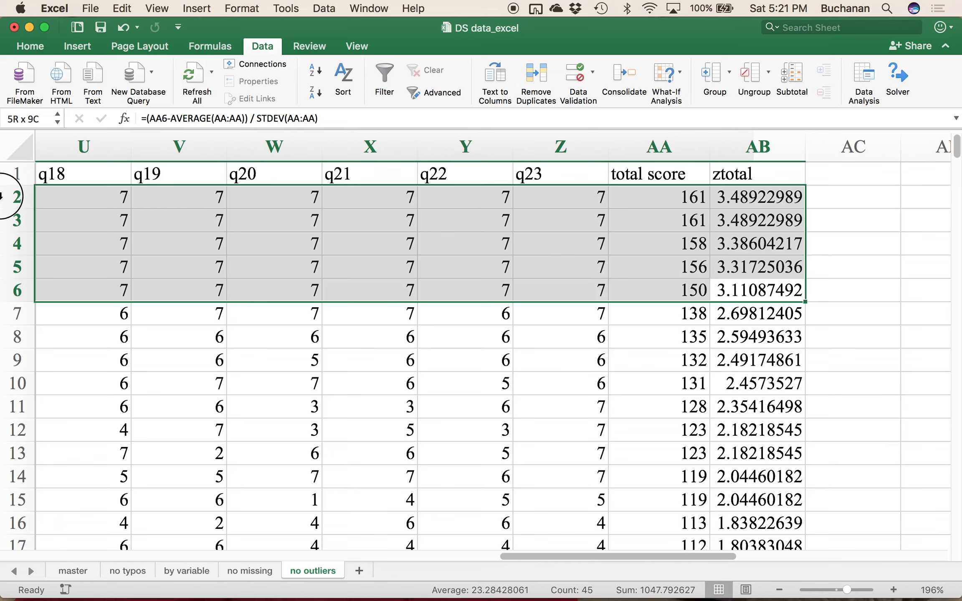
mouse_move(2, 195)
mouse_down()
mouse_move(2, 207)
mouse_move(2, 163)
mouse_move(2, 195)
mouse_up()
scroll(80, 224, left, 10)
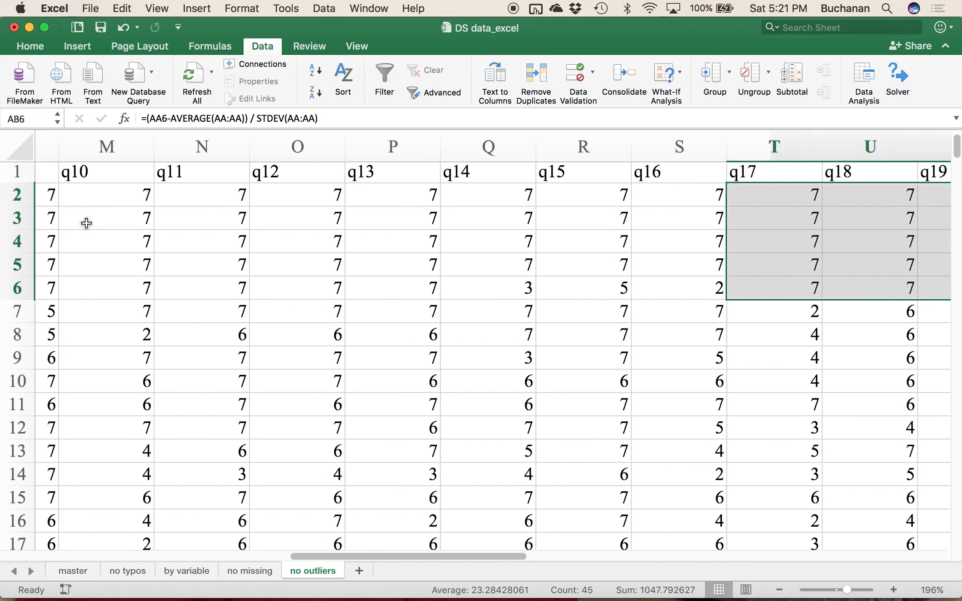
scroll(86, 224, left, 8)
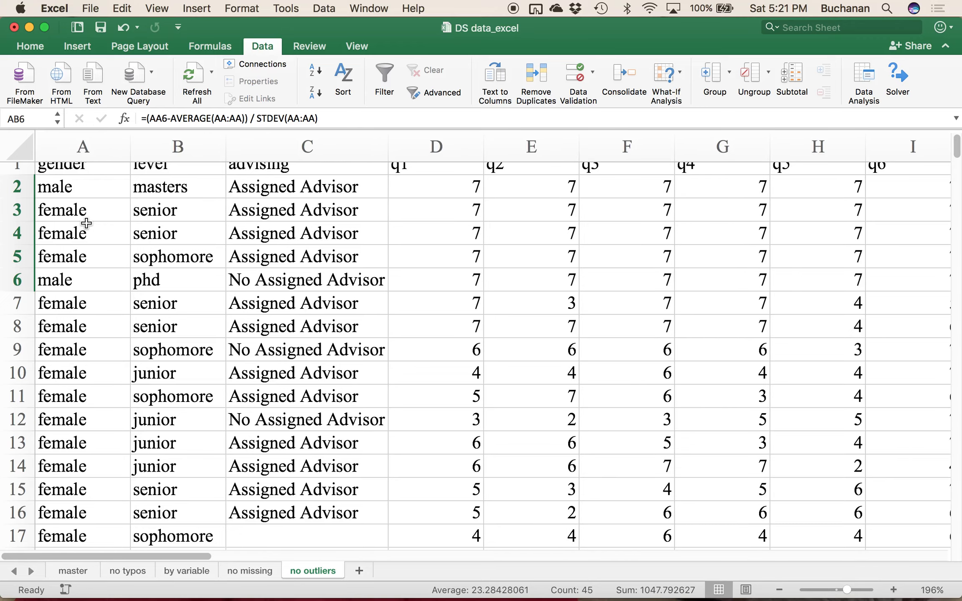
drag(17, 197, 19, 274)
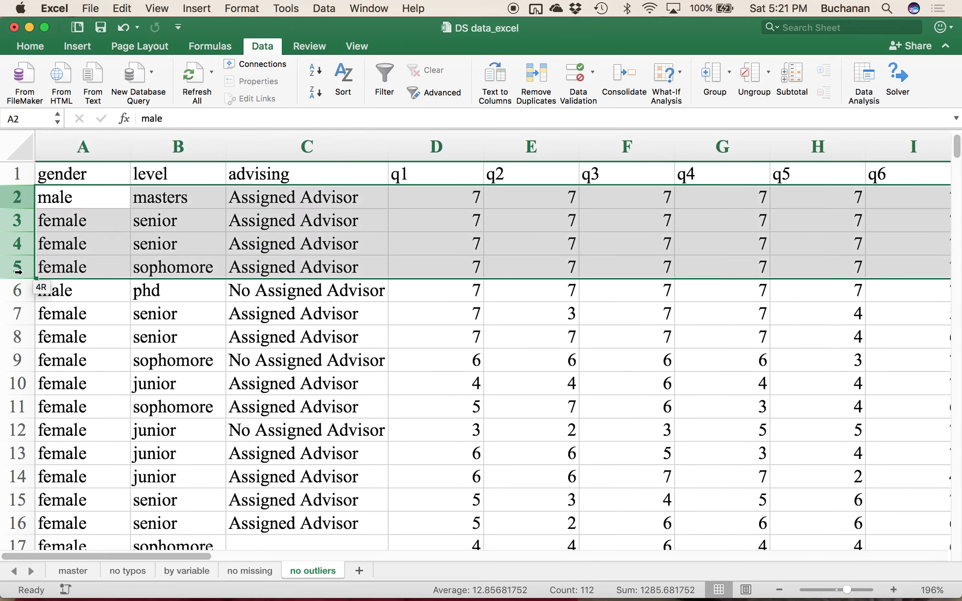
scroll(430, 260, right, 3)
scroll(430, 260, right, 17)
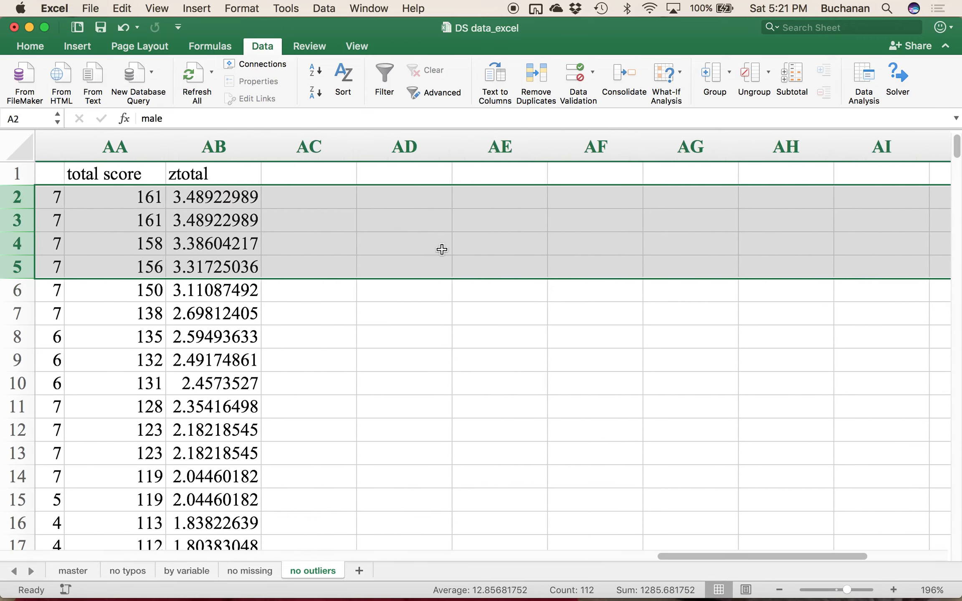
key(shift+Down)
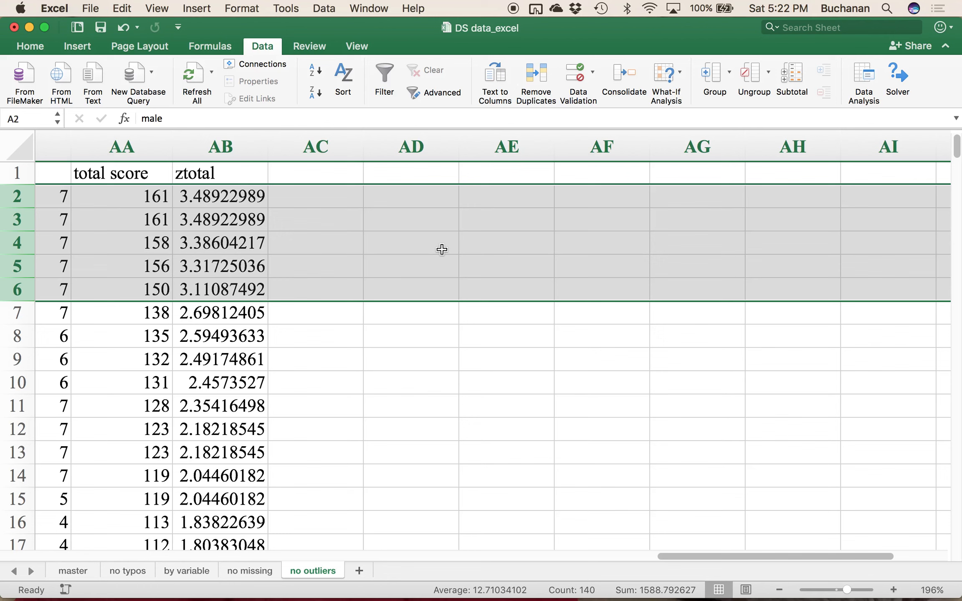
scroll(441, 250, left, 2)
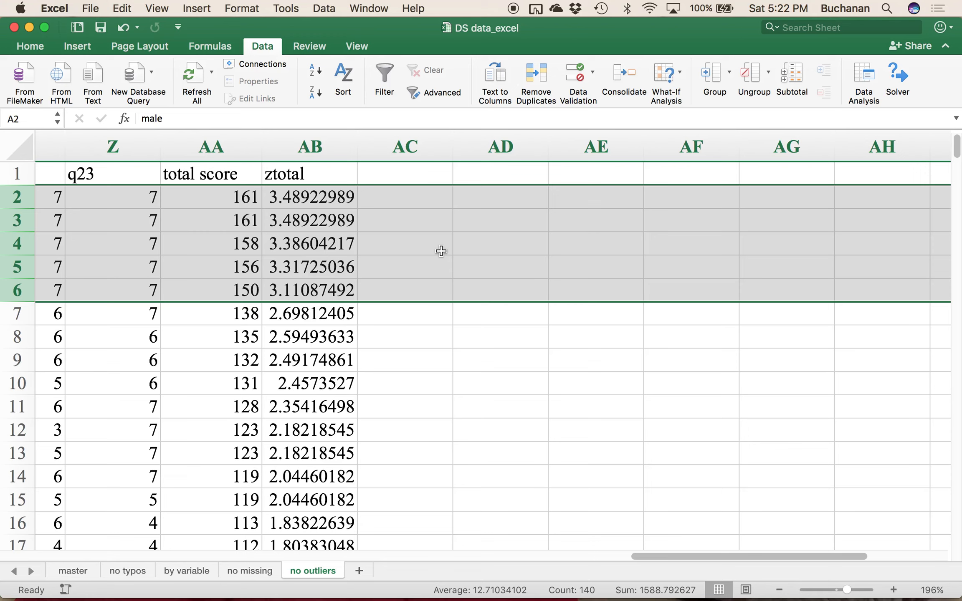
scroll(441, 250, left, 10)
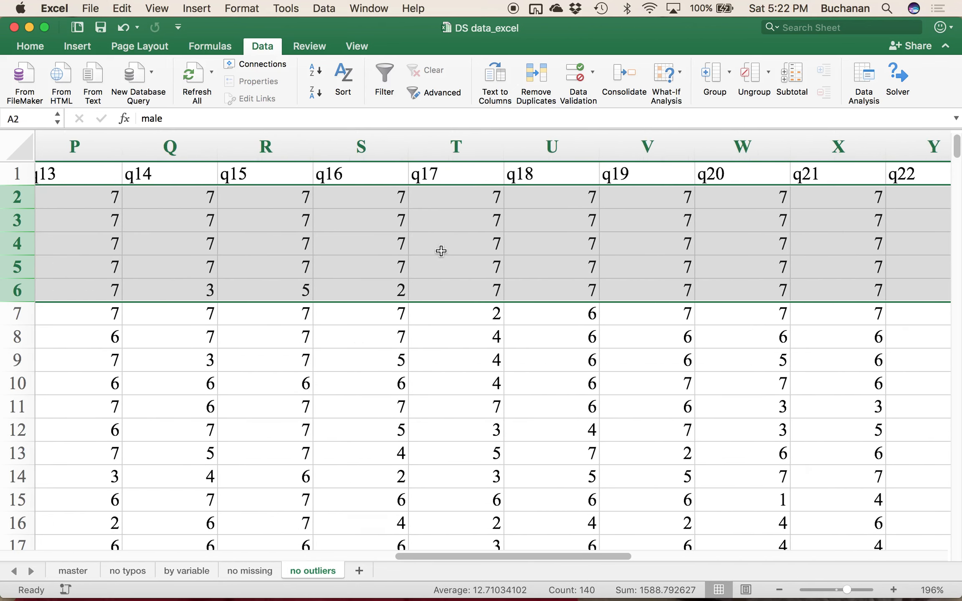
right_click(284, 269)
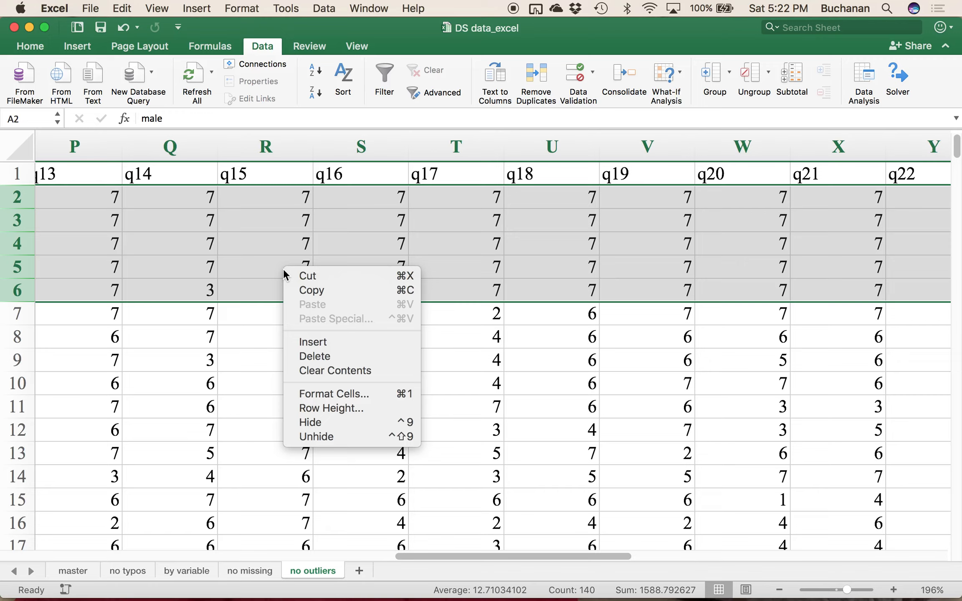
click(332, 357)
Step: Check the recalculated z-score in AB2, undo the deletion of rows 2 to 6, and inspect AB7
scroll(333, 353, right, 15)
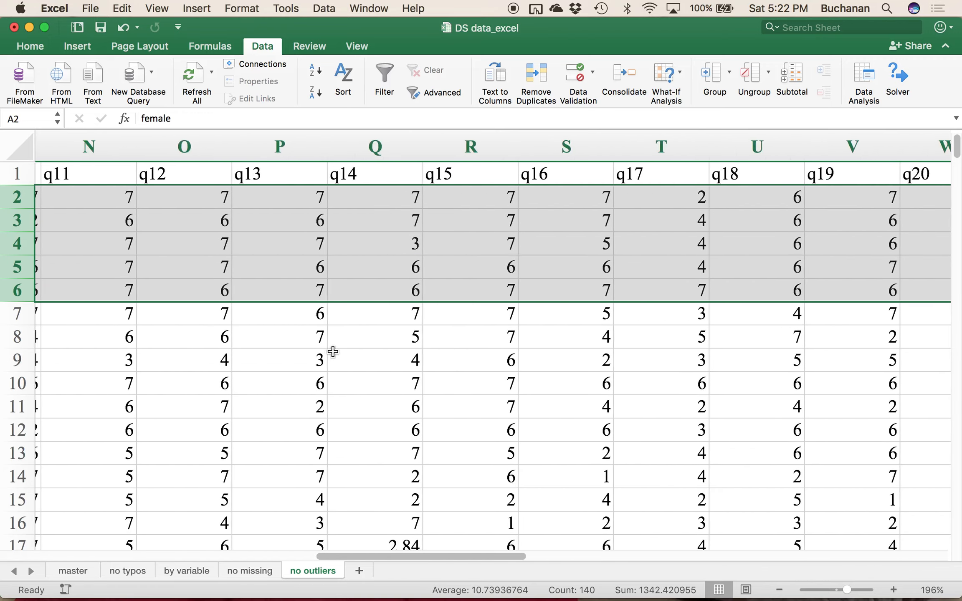
scroll(333, 353, right, 10)
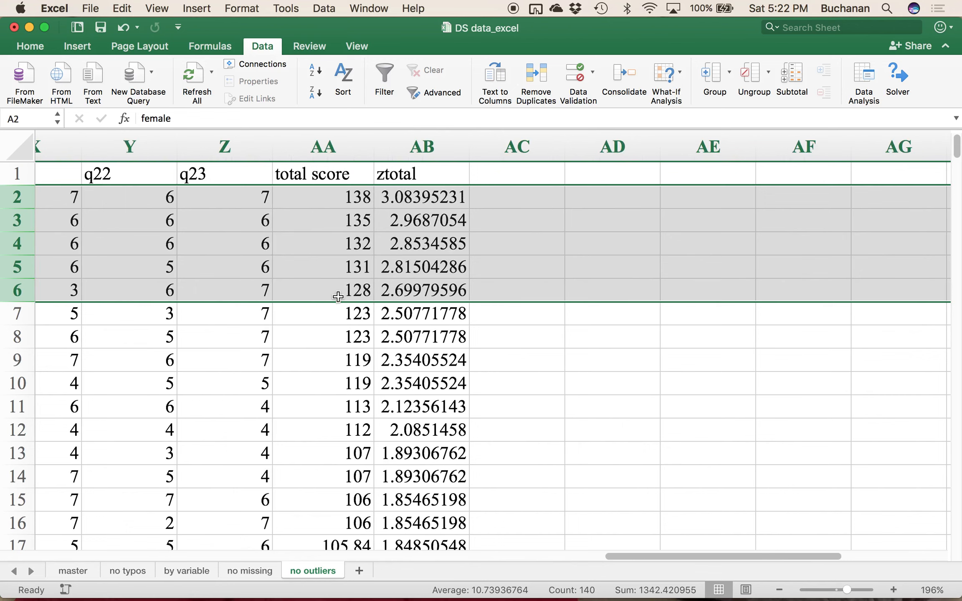
click(387, 194)
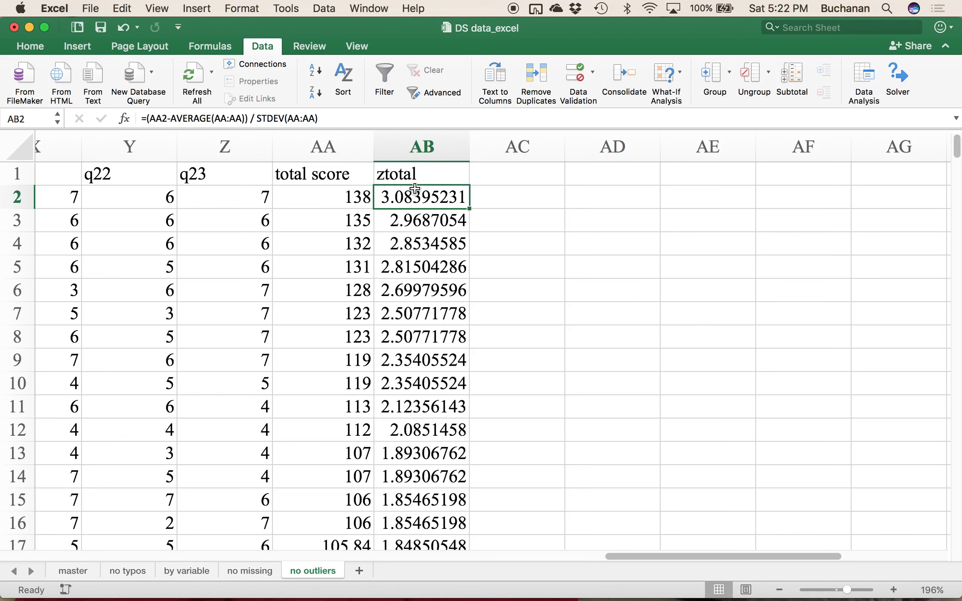
key(super+z)
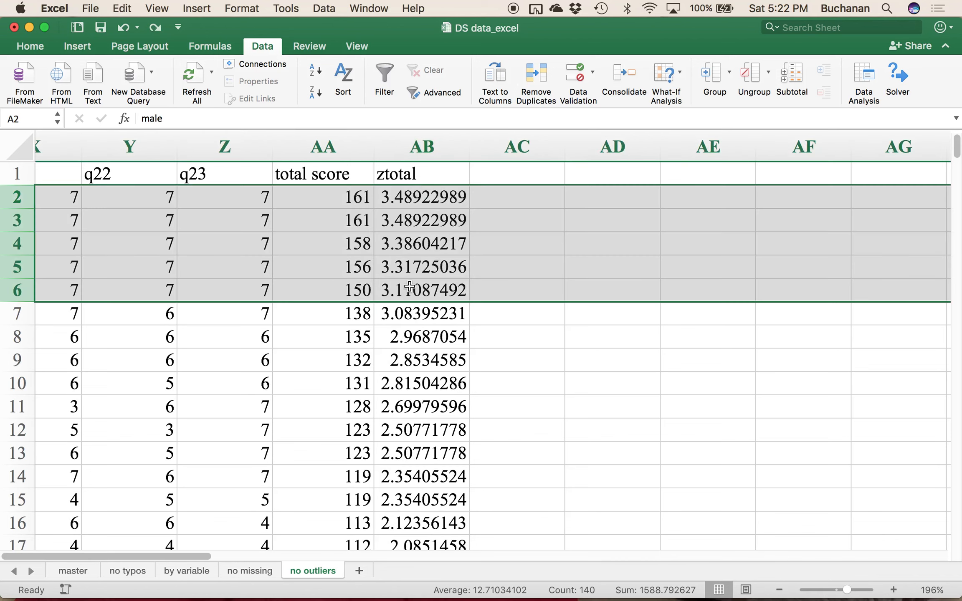
click(320, 312)
click(405, 318)
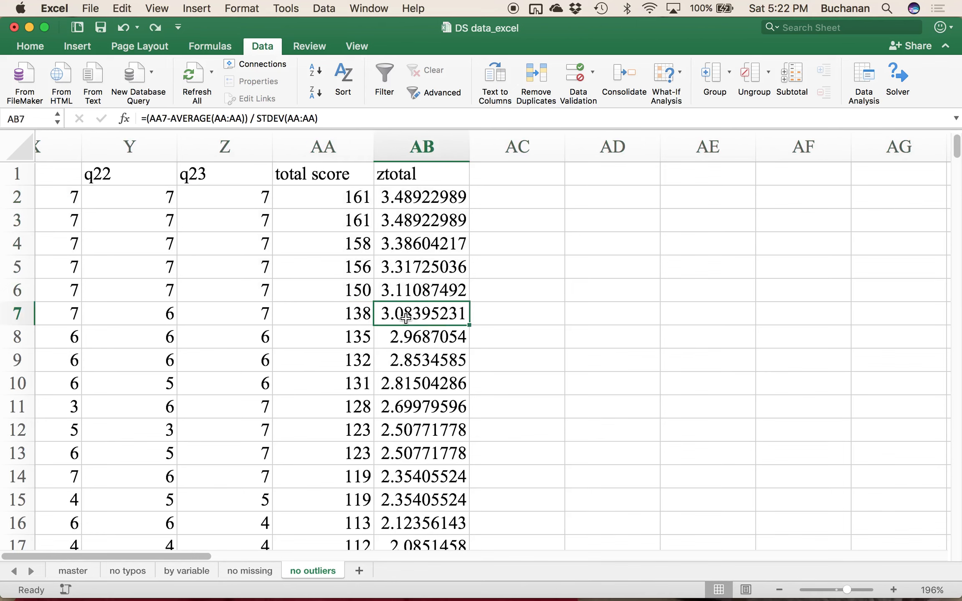
Step: Delete the cells of the first six respondents, from AB7 back to A2, shifting the remaining cells up
scroll(406, 319, left, 2)
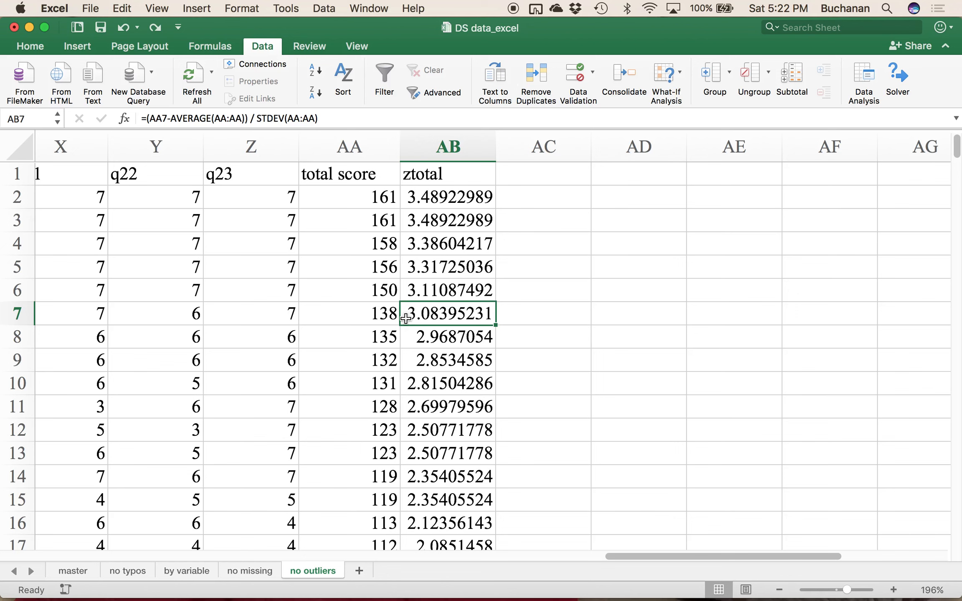
key(ctrl+shift+Left)
key(ctrl+shift+Up)
key(shift+Down)
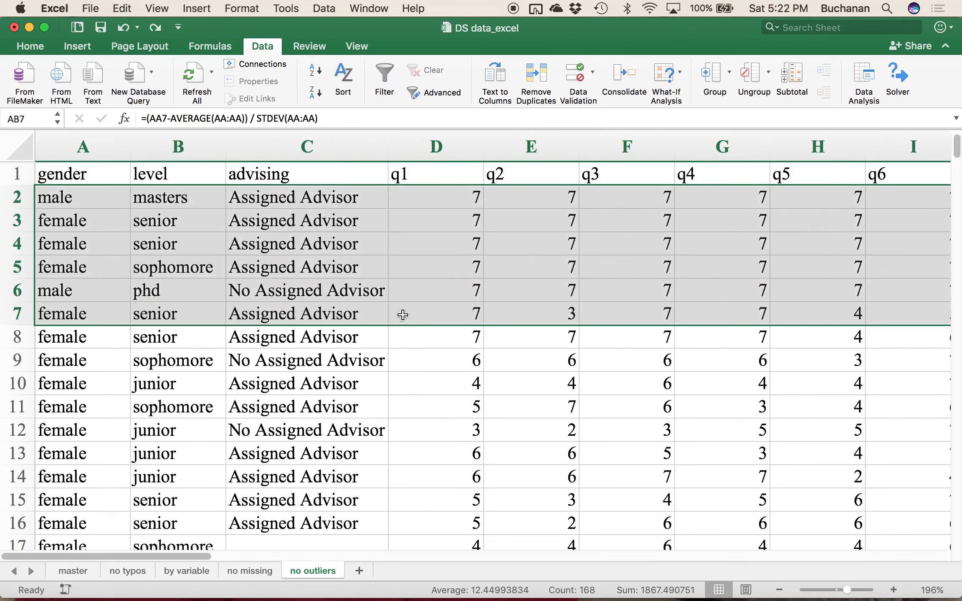
right_click(403, 297)
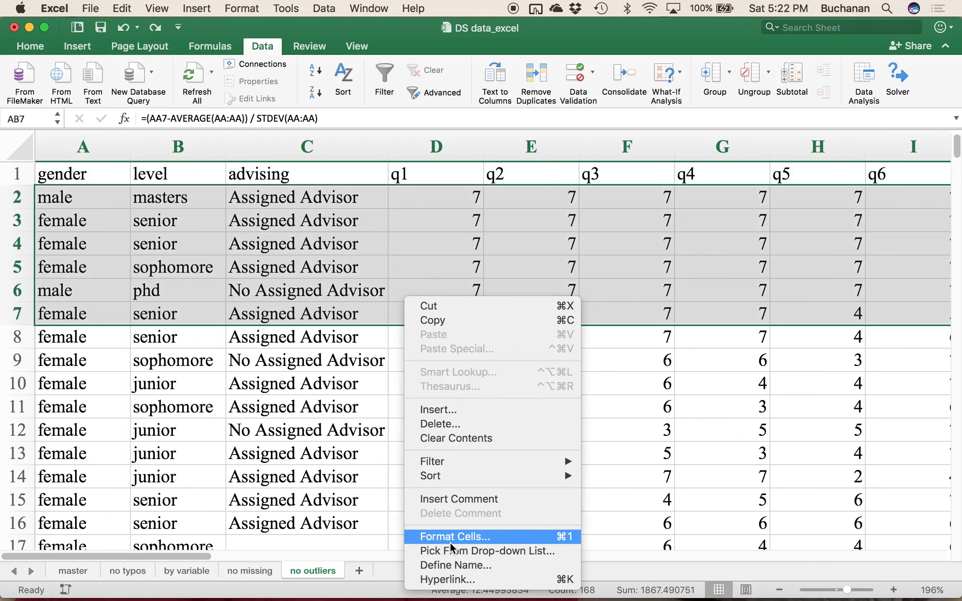
click(446, 423)
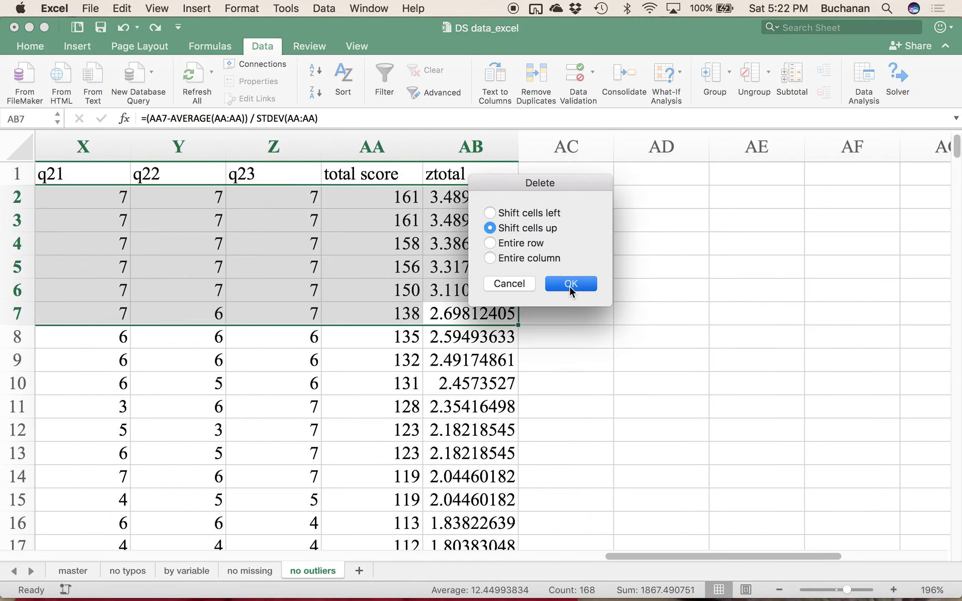
click(570, 287)
Step: Check the recalculated z-score in AB2, undo the deletion of the first six respondents, and inspect AB7
click(469, 202)
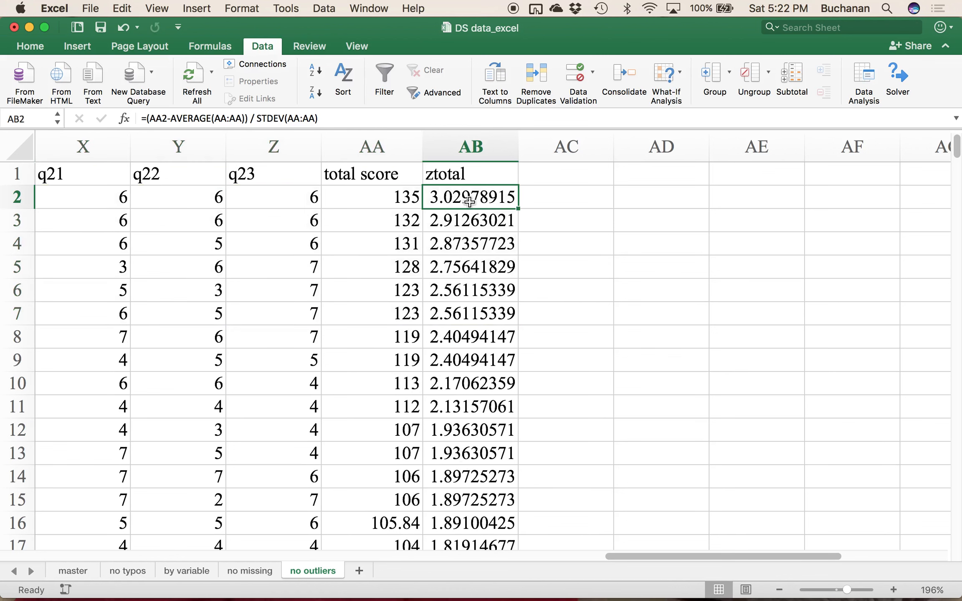
key(super+z)
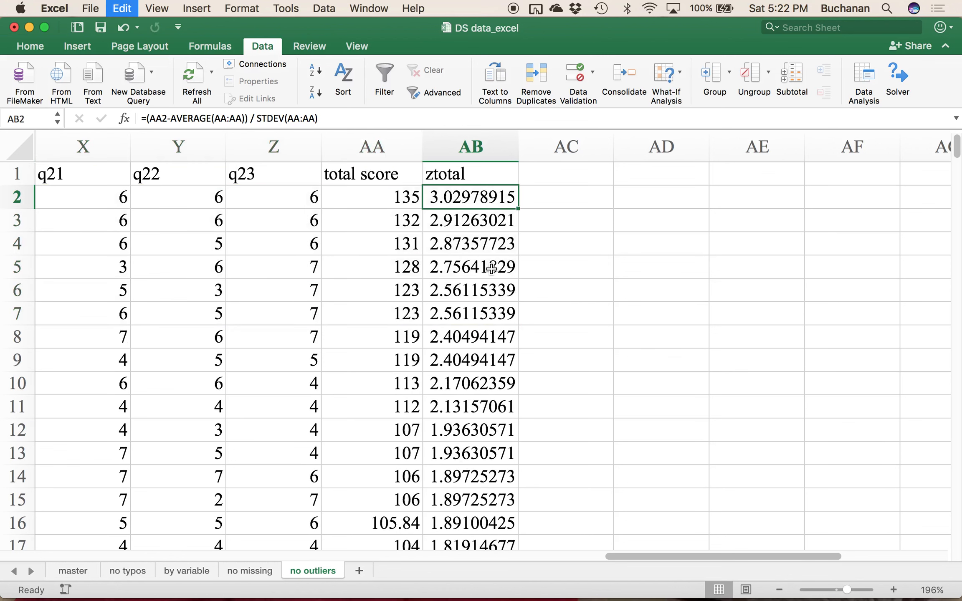
click(441, 310)
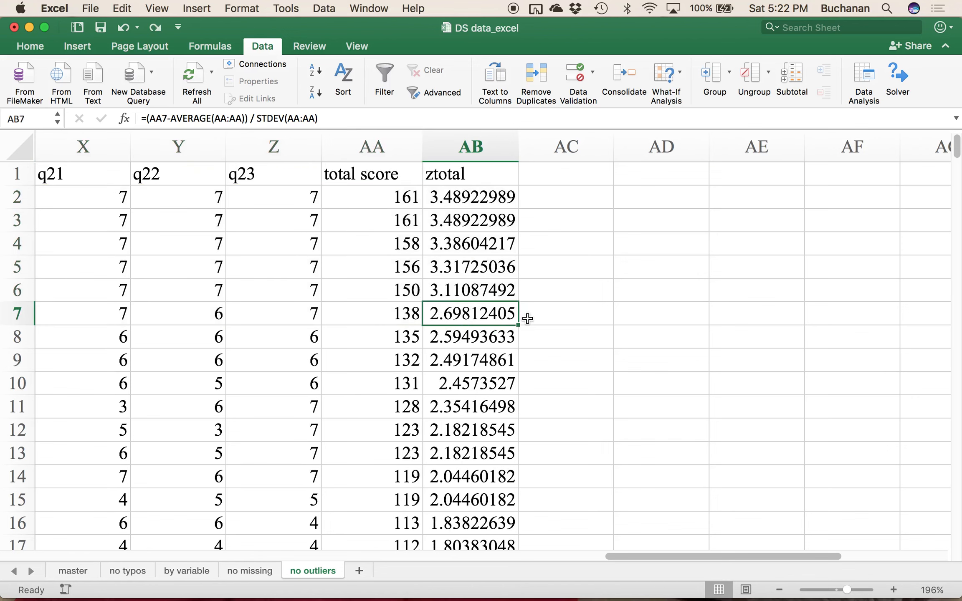
Step: Re-enter the z-score formula =(AA2-AVERAGE(AA:AA)) / STDEV(AA:AA) in AB2 and fill it down the ztotal column
click(462, 197)
click(259, 119)
key(Return)
click(513, 203)
double_click(517, 208)
click(478, 327)
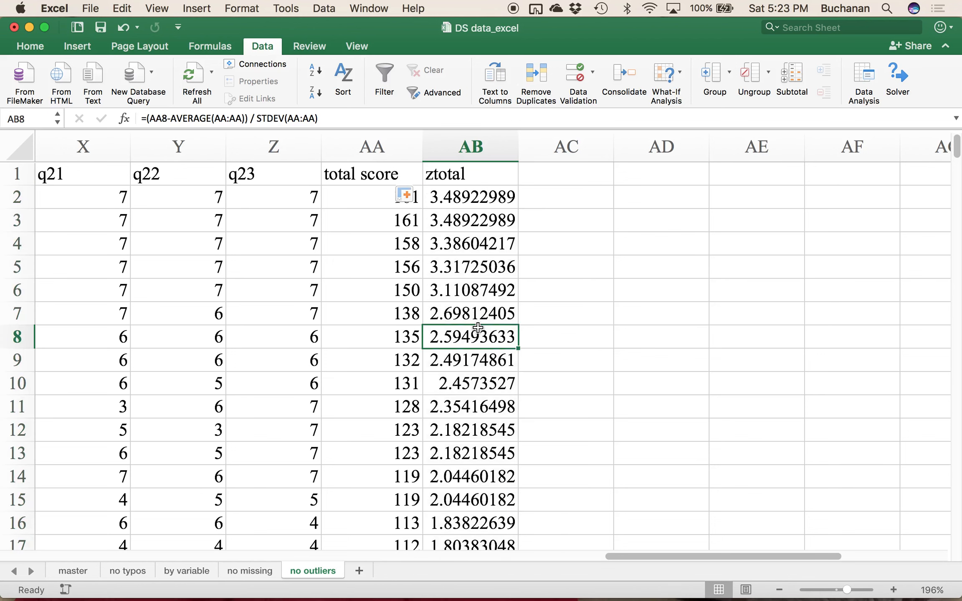
Step: Try deleting the respondent rows 2 to 6, check the recalculated z-score in AB2, and undo the deletion
click(467, 294)
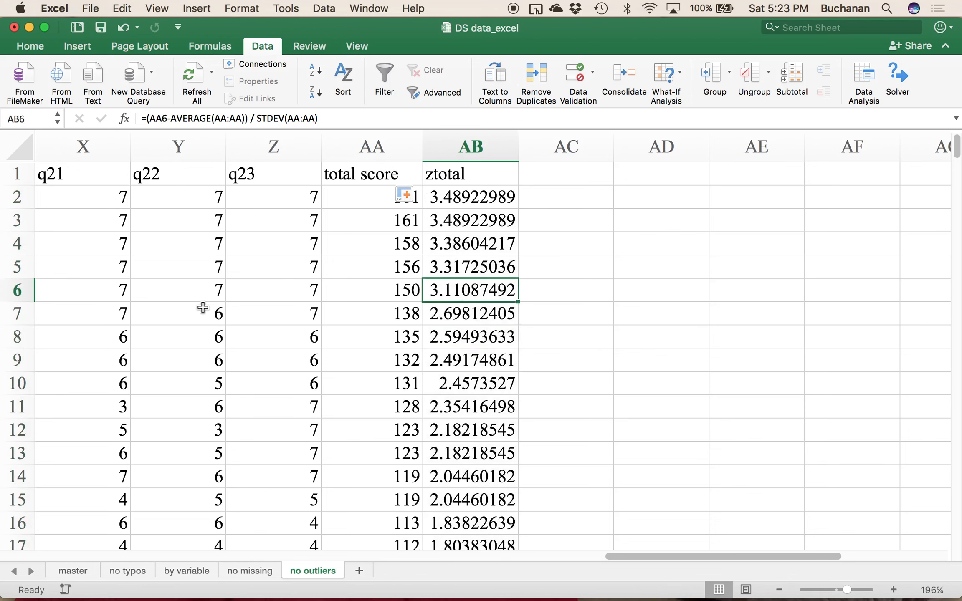
drag(17, 290, 25, 193)
right_click(170, 209)
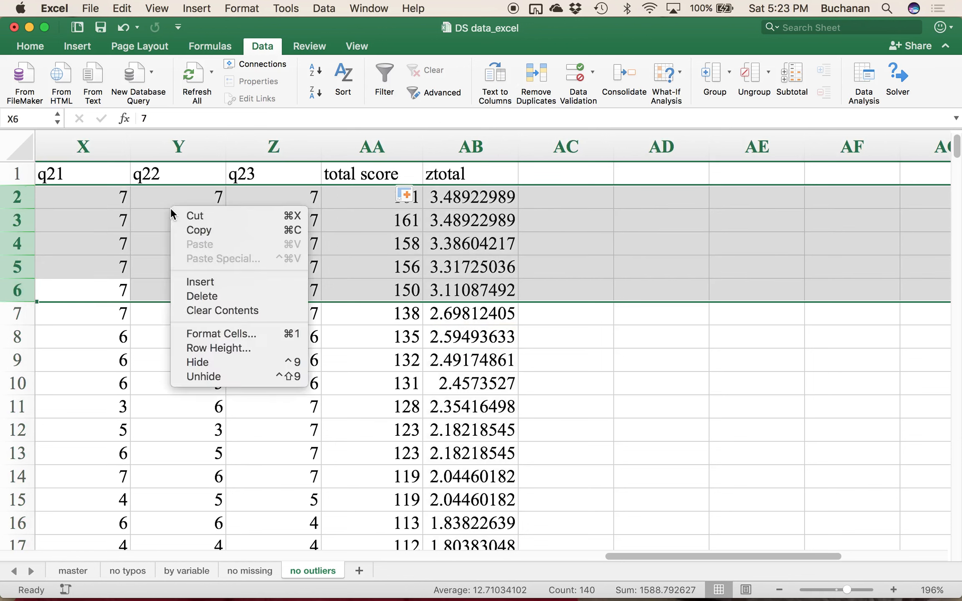
click(197, 296)
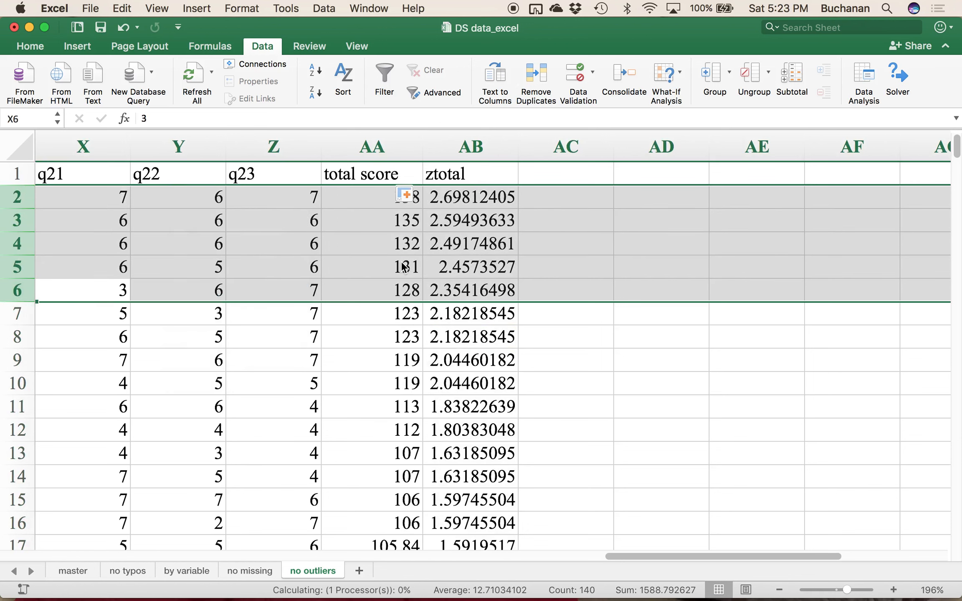
click(449, 200)
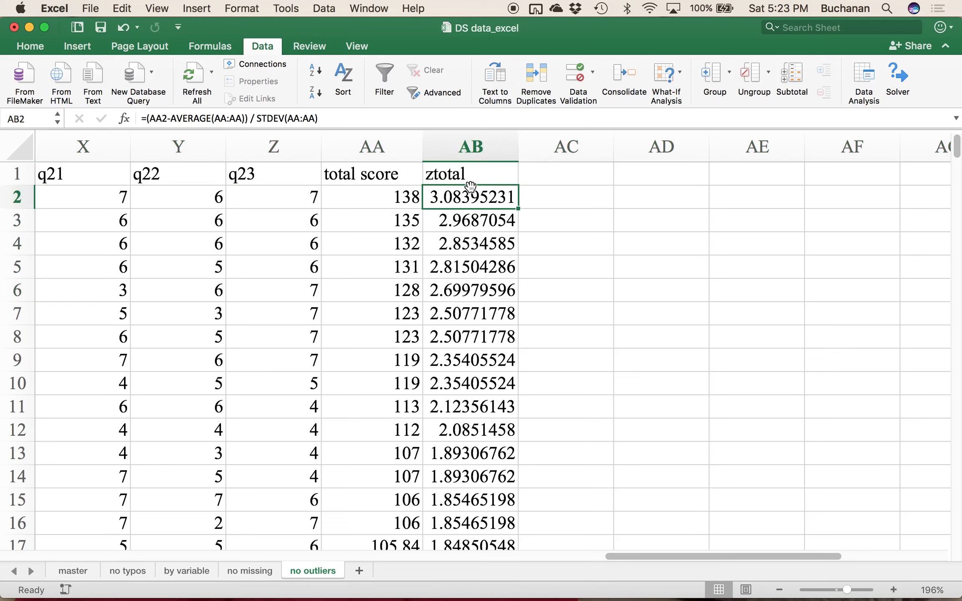
key(super+z)
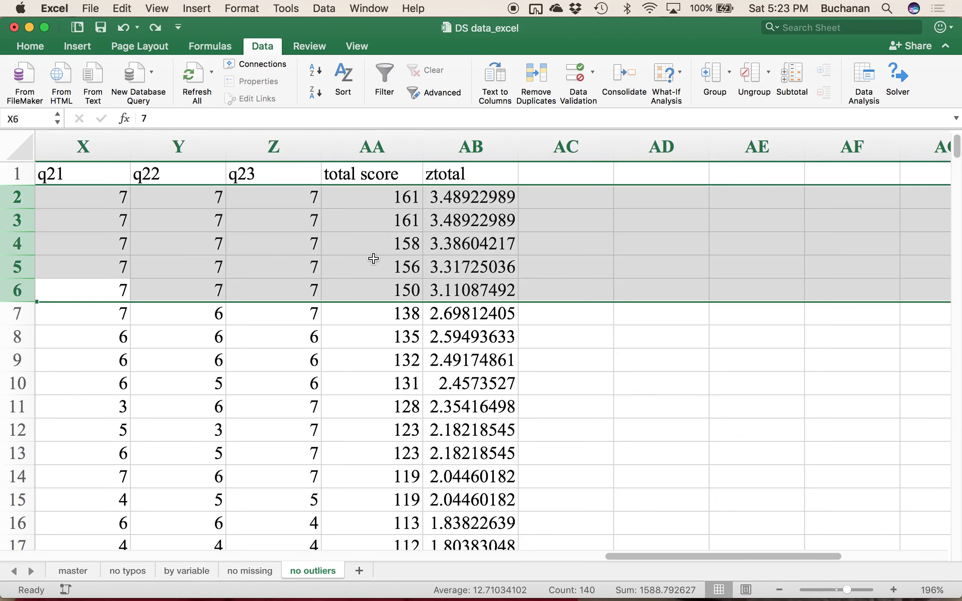
Step: Delete the five outlier rows 2 to 6 and inspect the z-score in AB3 and the total score in AA2
right_click(474, 197)
click(505, 287)
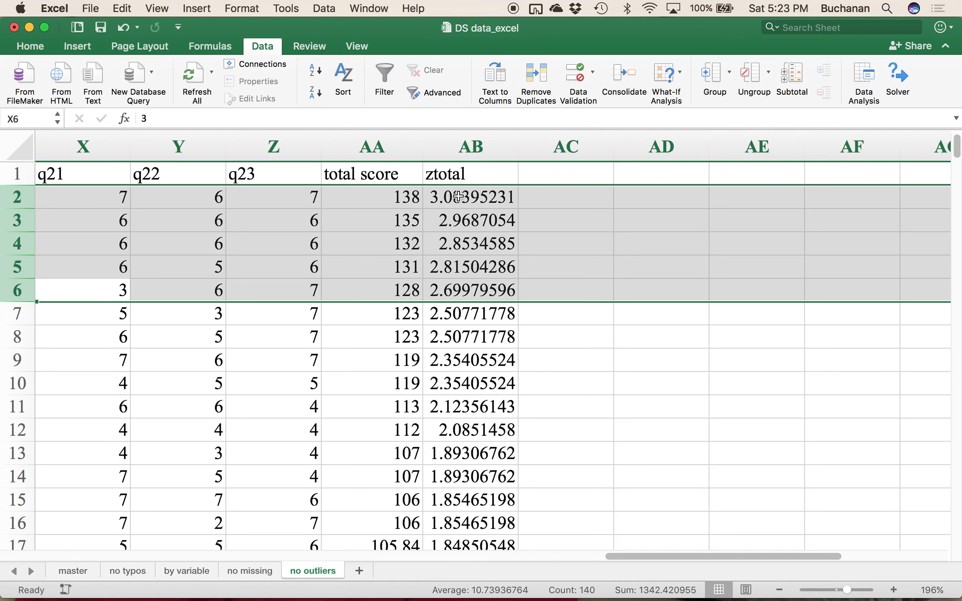
click(433, 213)
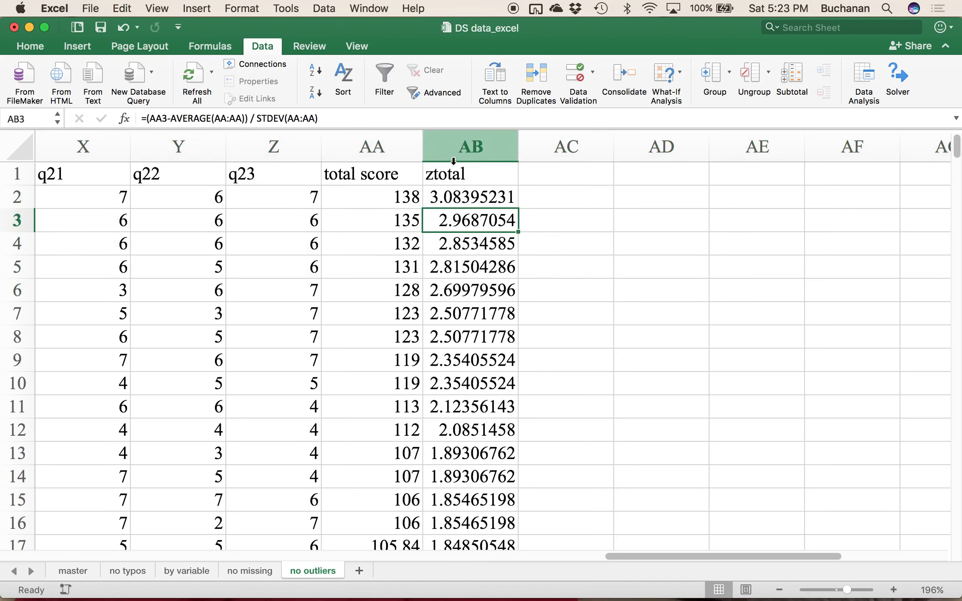
click(395, 200)
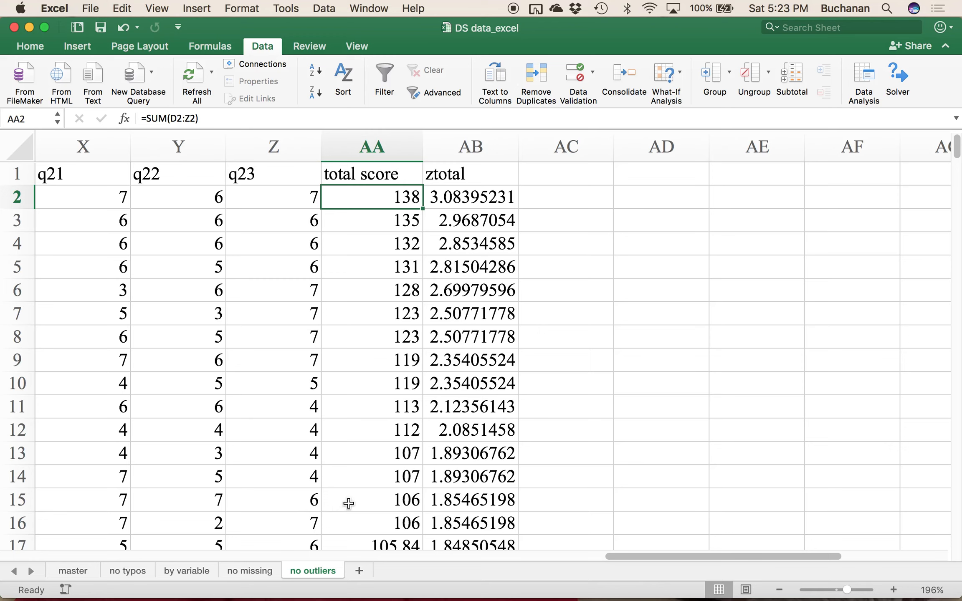
Step: Add a new worksheet after "no outliers" and name it "final"
click(360, 571)
double_click(359, 571)
text(final)
key(Return)
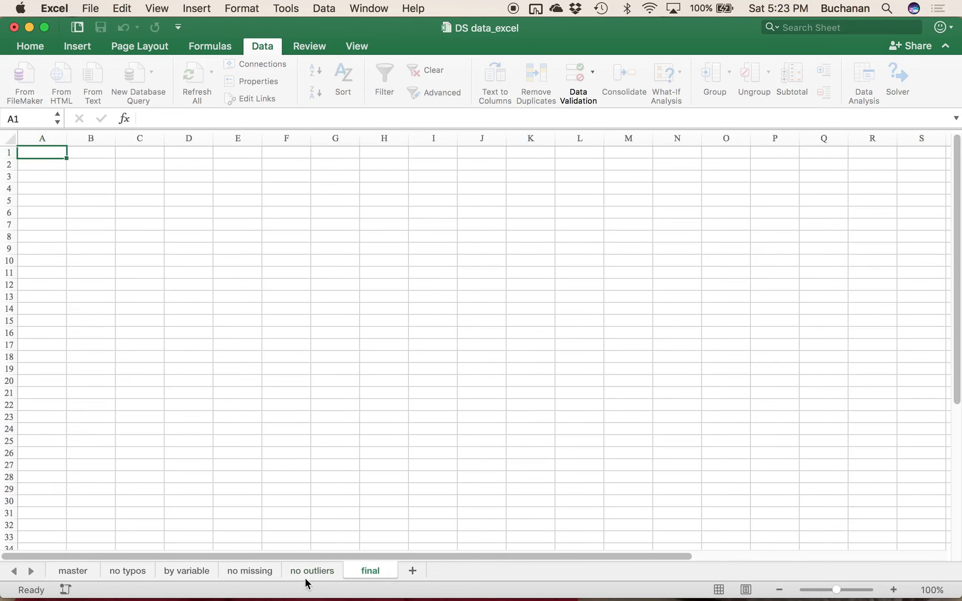
Step: Copy the entire "no outliers" sheet and paste it into the "final" sheet starting at A1
click(308, 572)
click(10, 147)
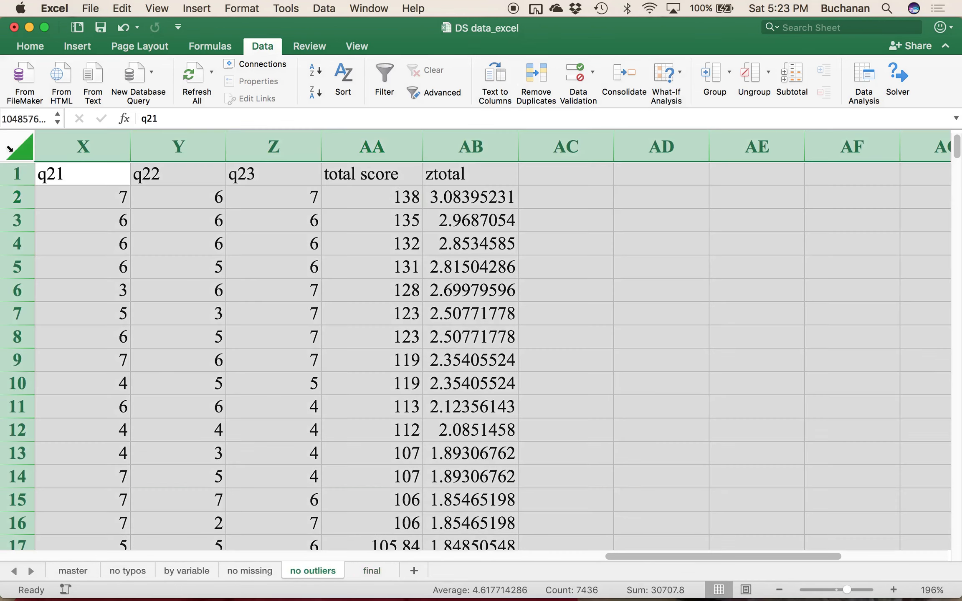
key(super+c)
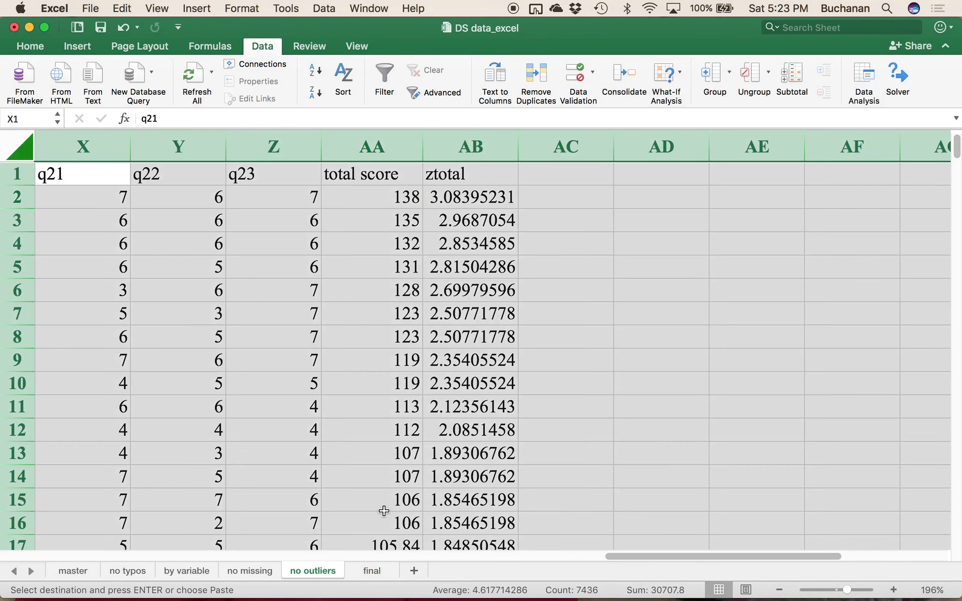
click(367, 570)
key(super+v)
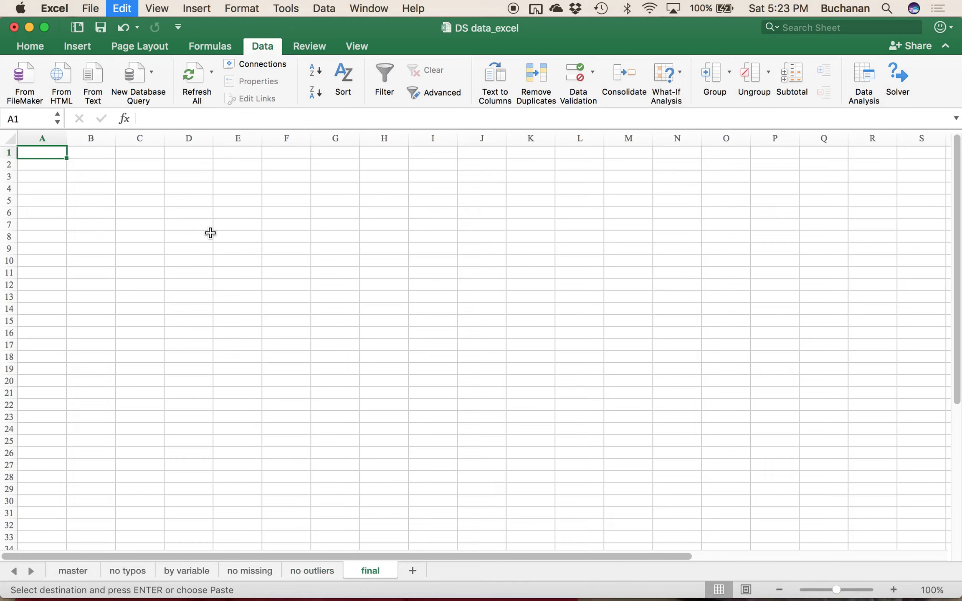
Step: Clear the ztotal column AB on the "final" sheet and enlarge the sheet view to 173%
scroll(415, 204, right, 20)
click(330, 139)
key(Delete)
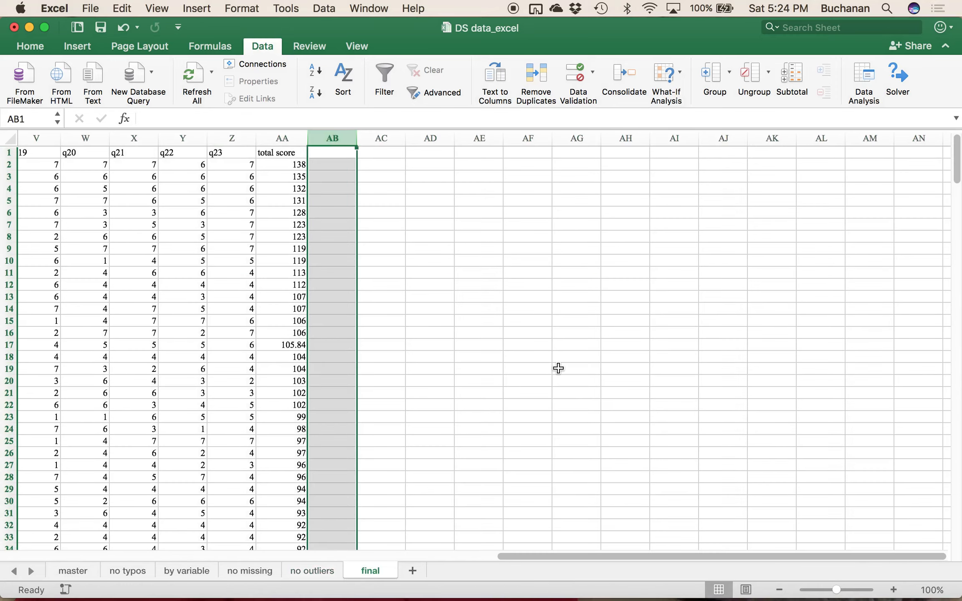
drag(836, 590, 843, 593)
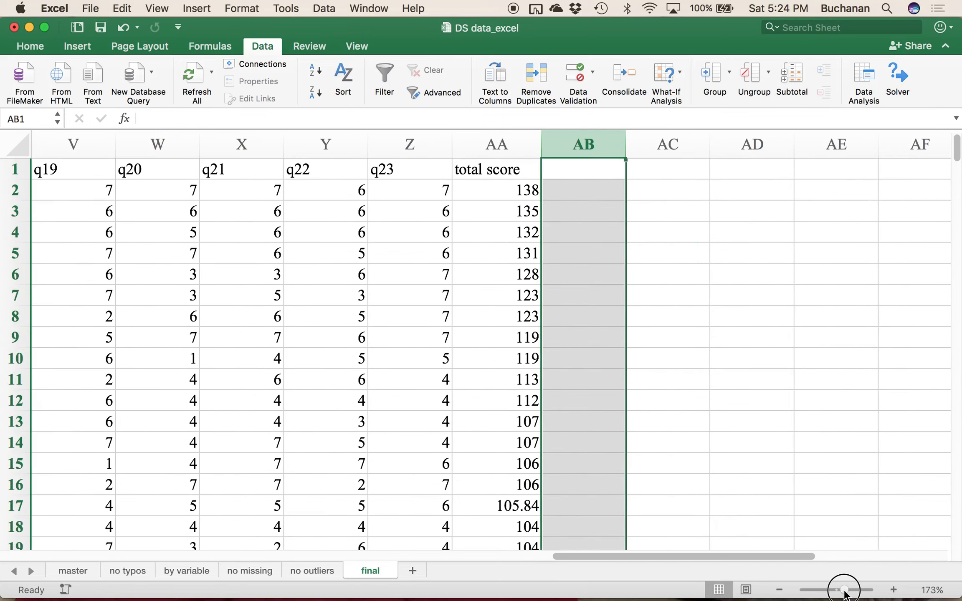
Step: Review the data on the "final" sheet and compare it with the "no outliers" and "no missing" sheets
scroll(437, 288, left, 6)
scroll(436, 287, left, 10)
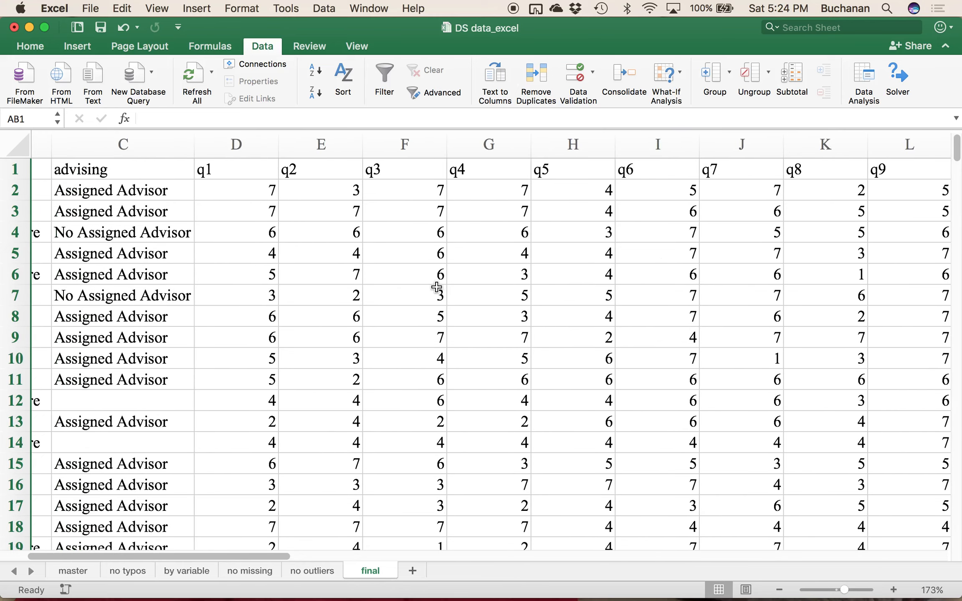
click(307, 572)
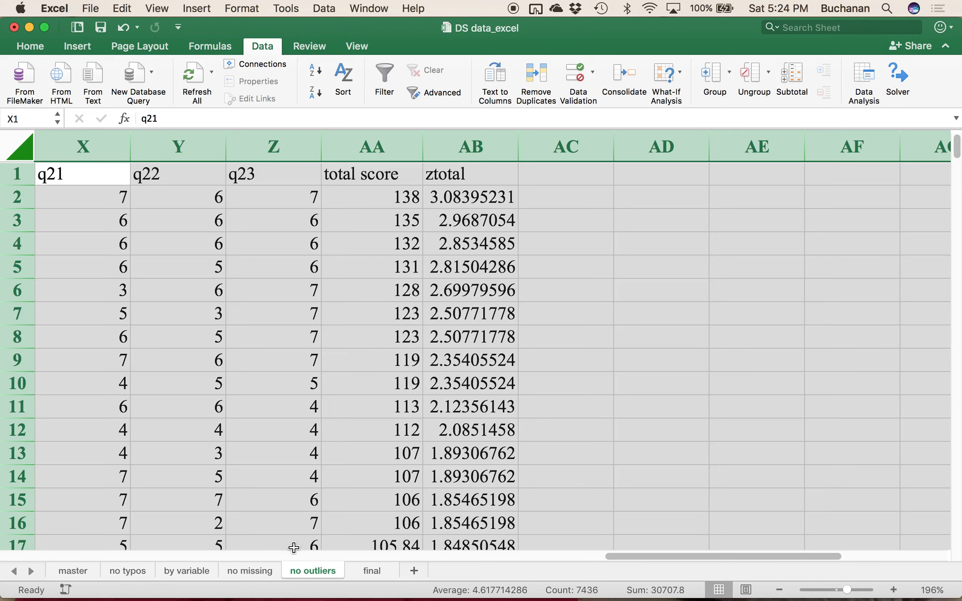
click(249, 571)
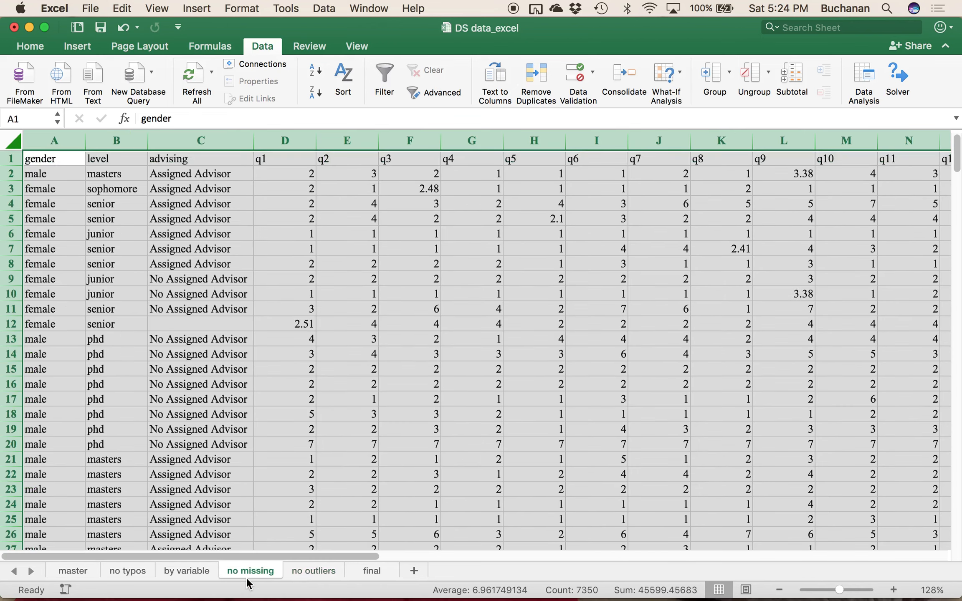
click(315, 572)
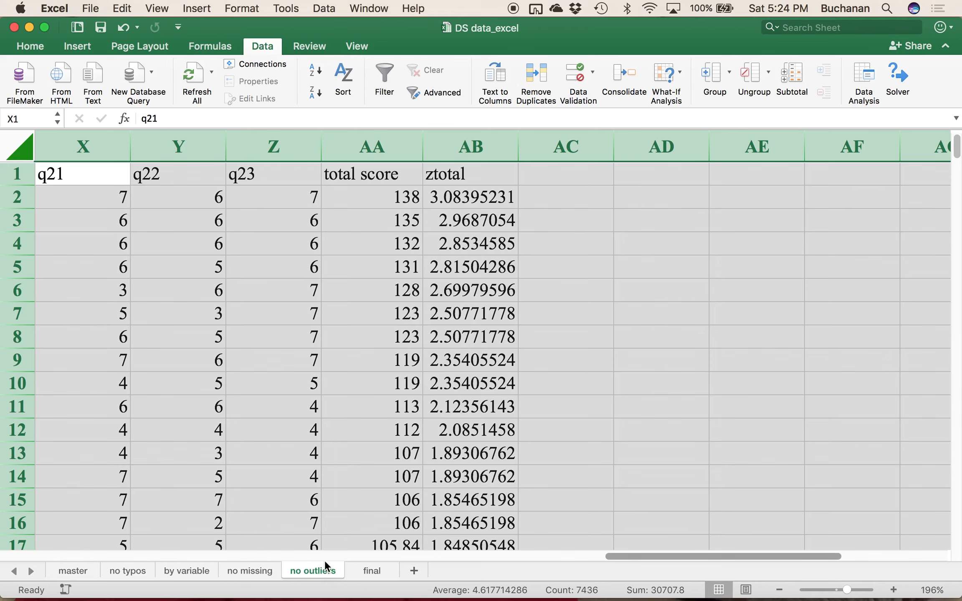
scroll(369, 507, left, 5)
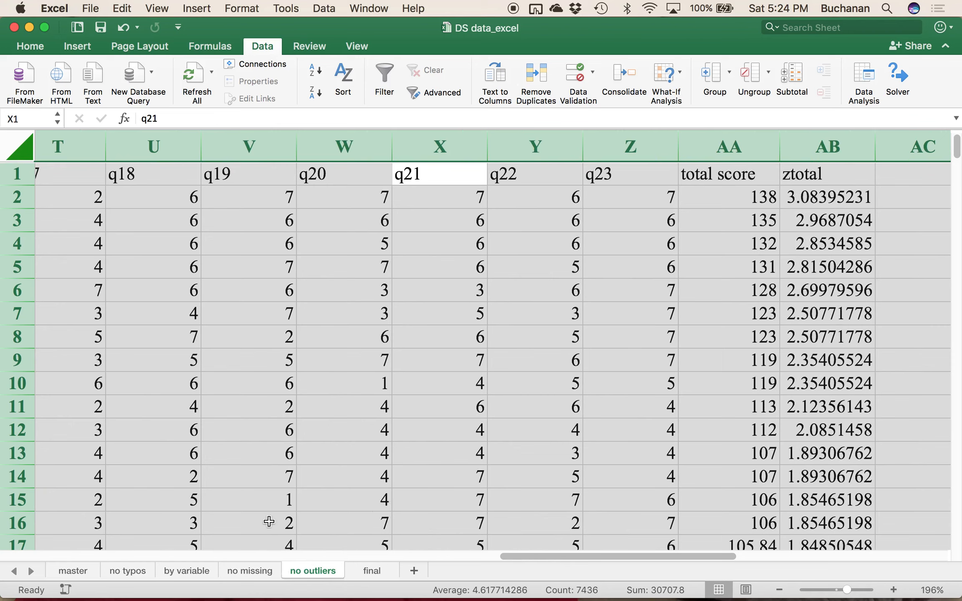
click(251, 578)
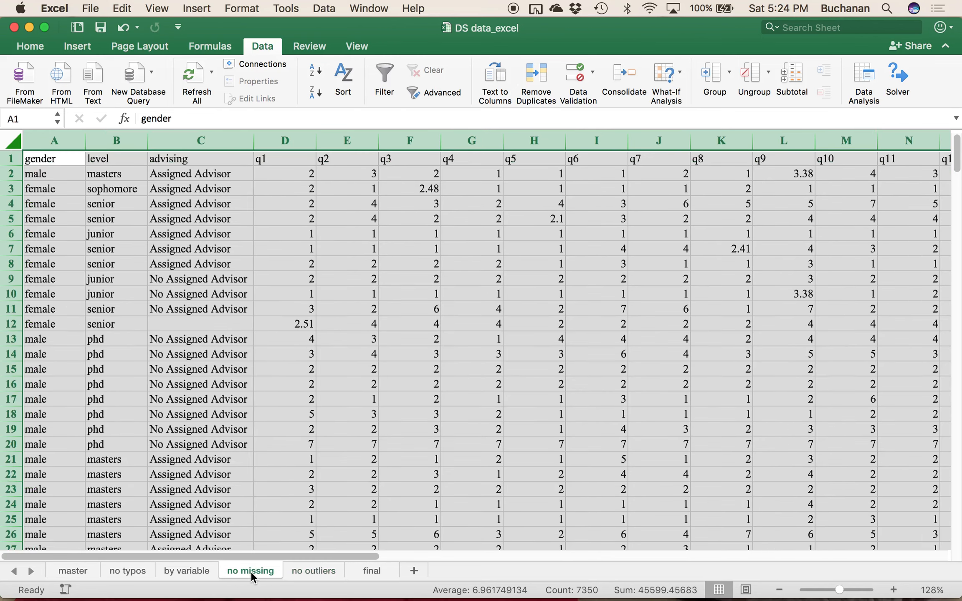
click(288, 573)
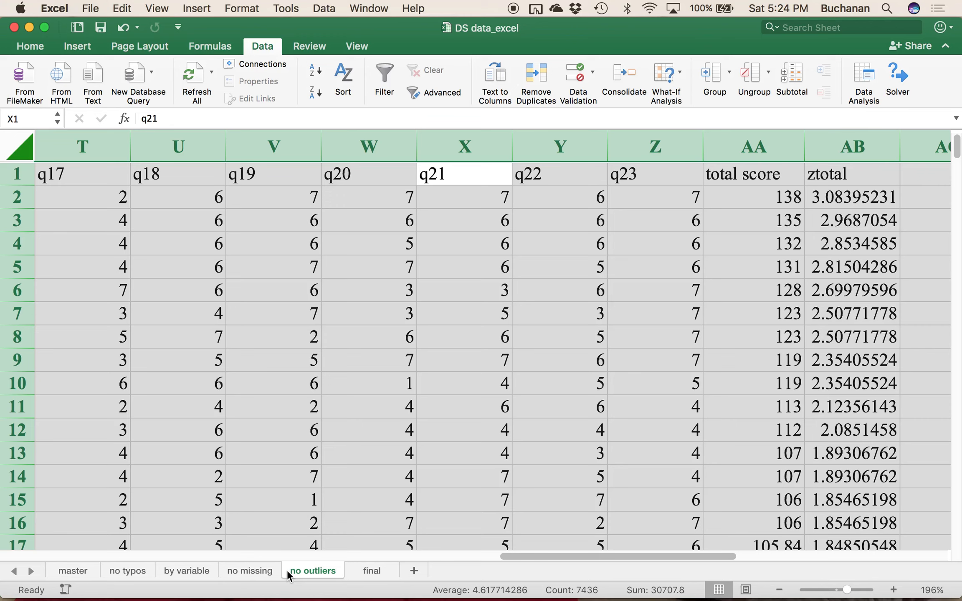
click(365, 575)
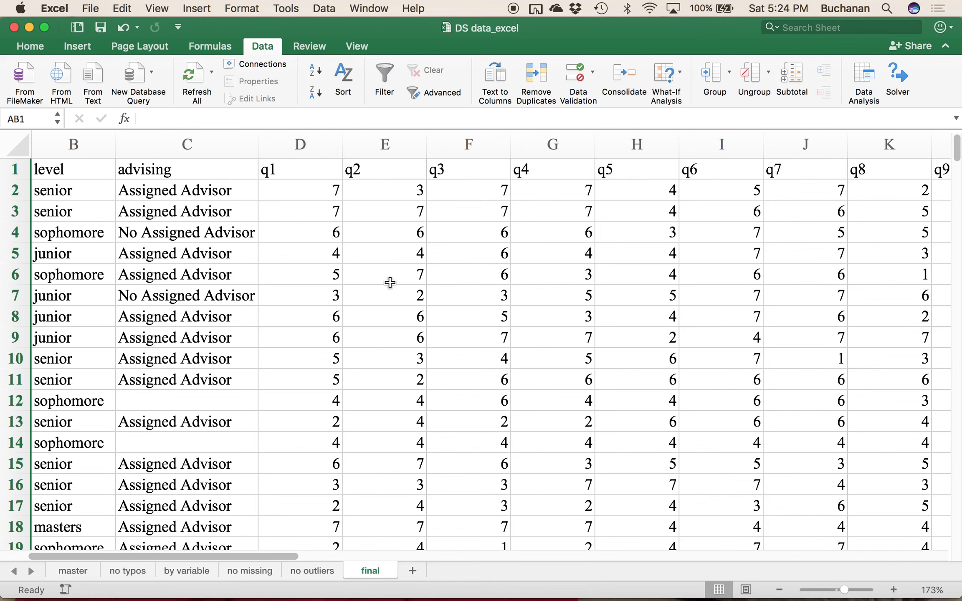
Step: Look through the "final" sheet's question columns q1 to q23 and inspect the total score and q23 columns
scroll(356, 192, right, 1)
scroll(355, 192, right, 5)
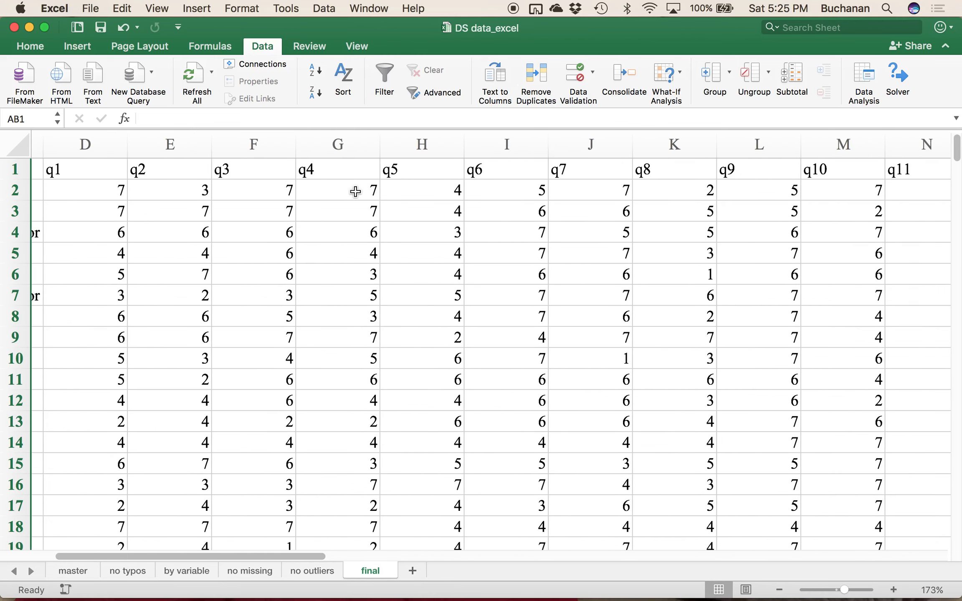
scroll(355, 191, left, 3)
scroll(356, 192, right, 12)
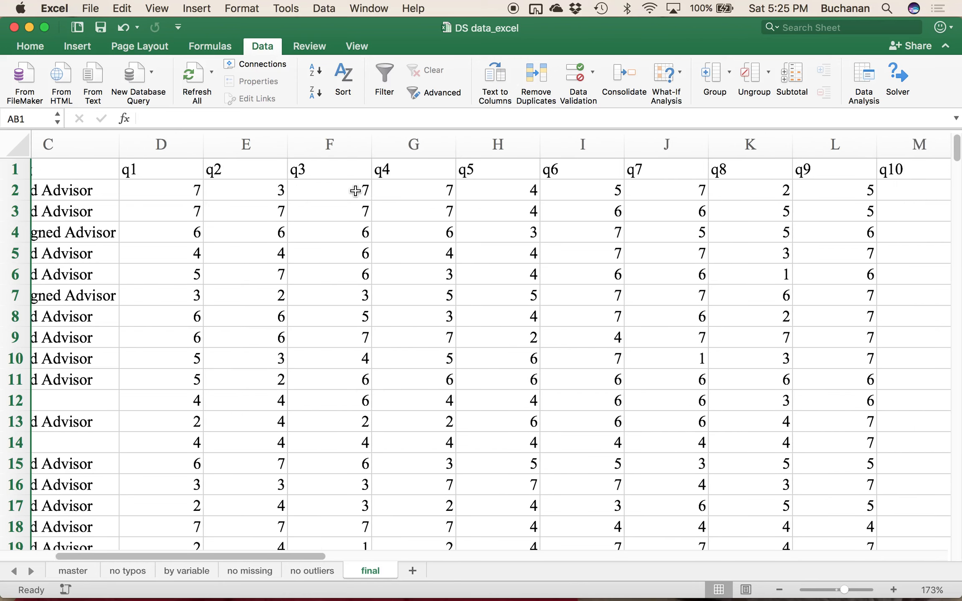
scroll(318, 299, right, 5)
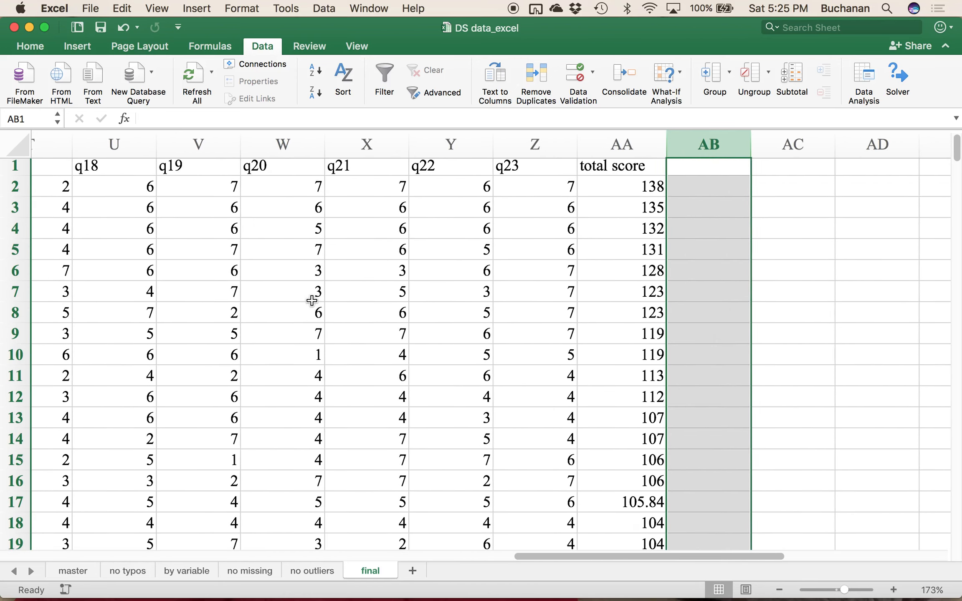
click(624, 139)
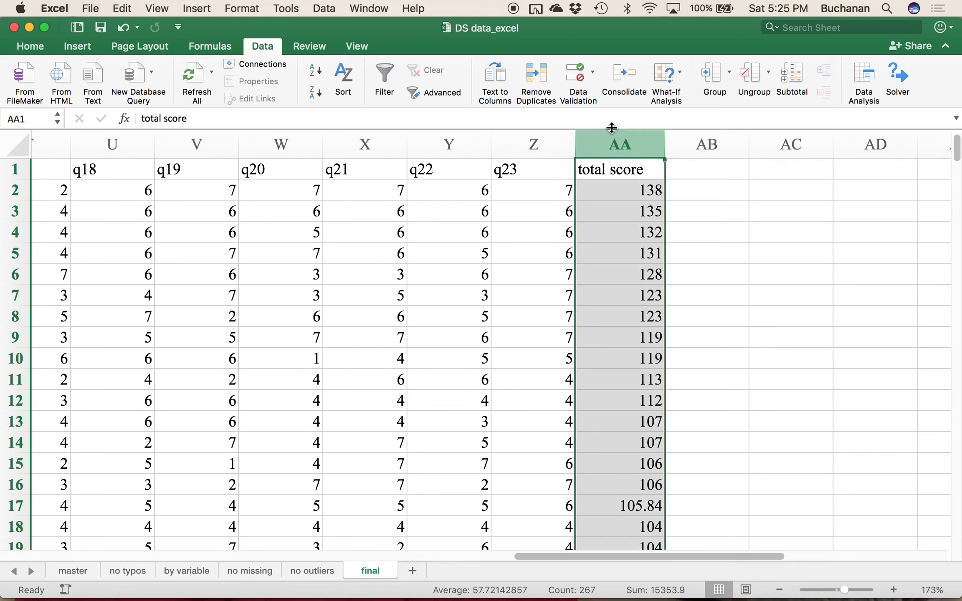
click(534, 138)
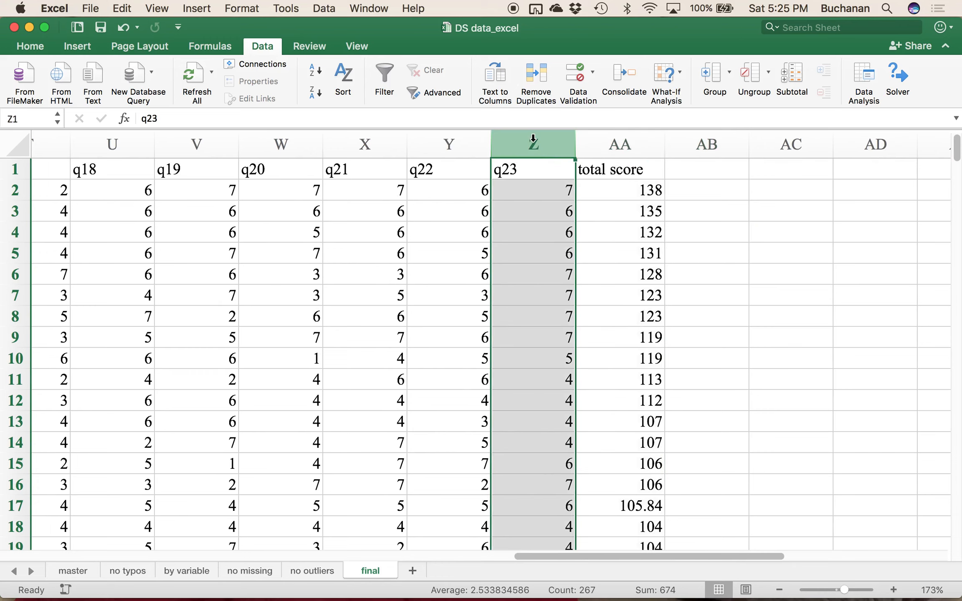
scroll(403, 169, left, 9)
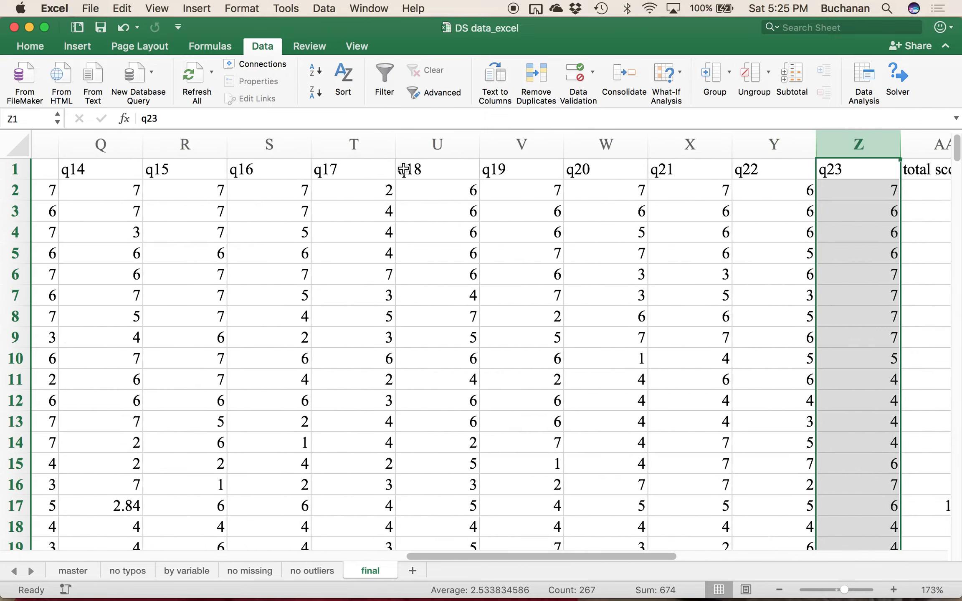
scroll(403, 168, left, 11)
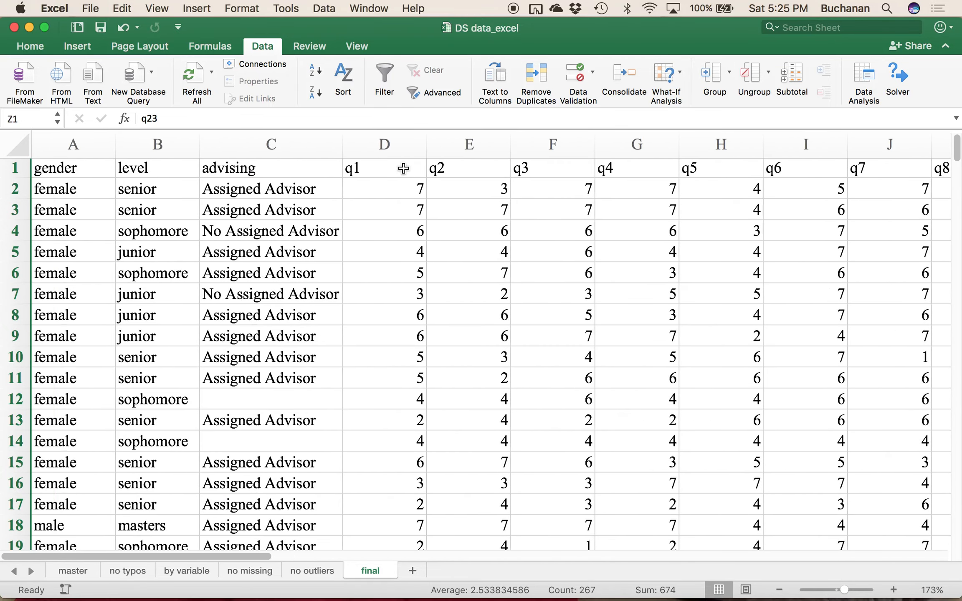
Step: Run a Correlation analysis on columns D to Z of the "final" sheet, grouped by columns with labels in the first row, output to a new worksheet
click(403, 172)
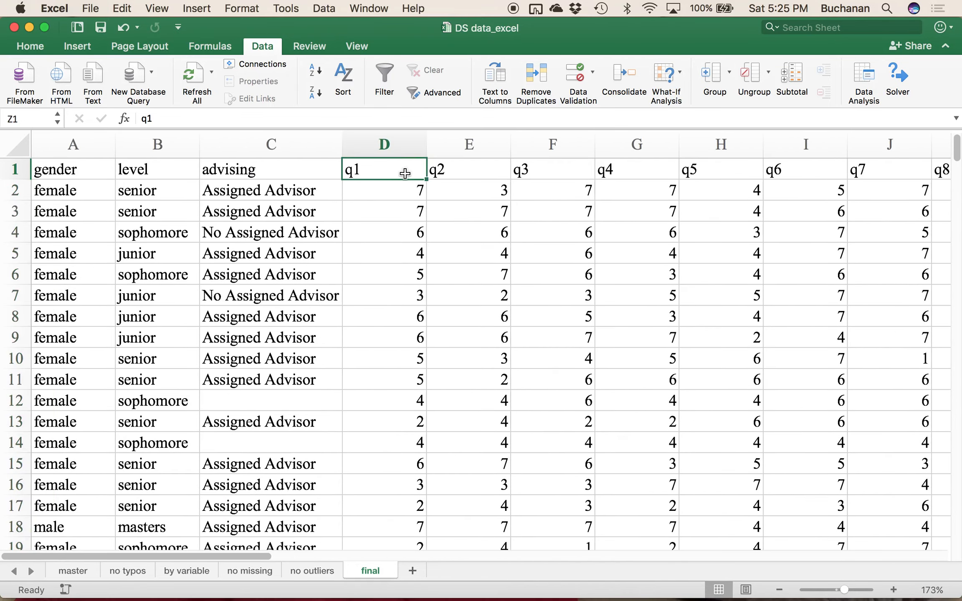
click(862, 79)
scroll(495, 228, up, 5)
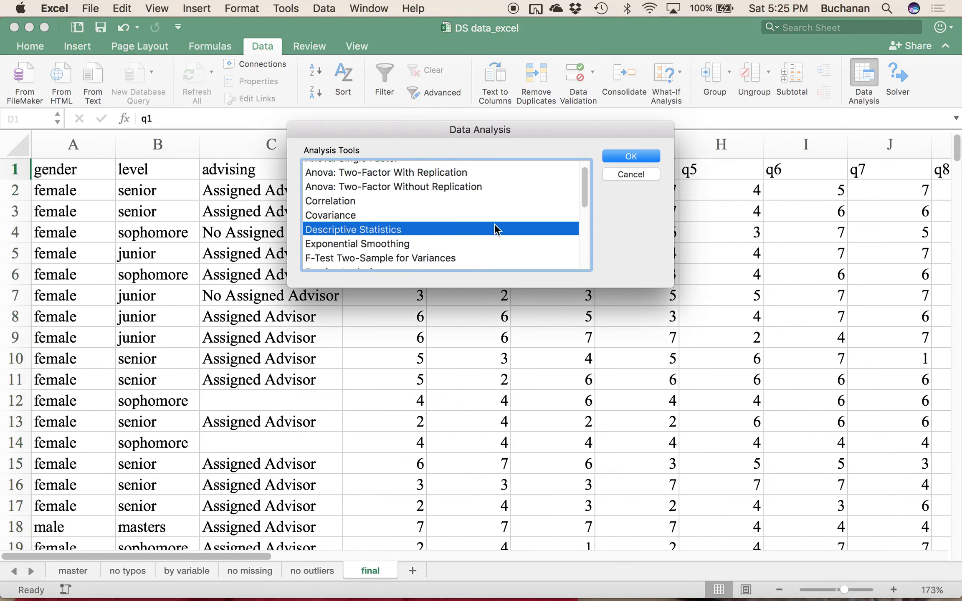
click(356, 202)
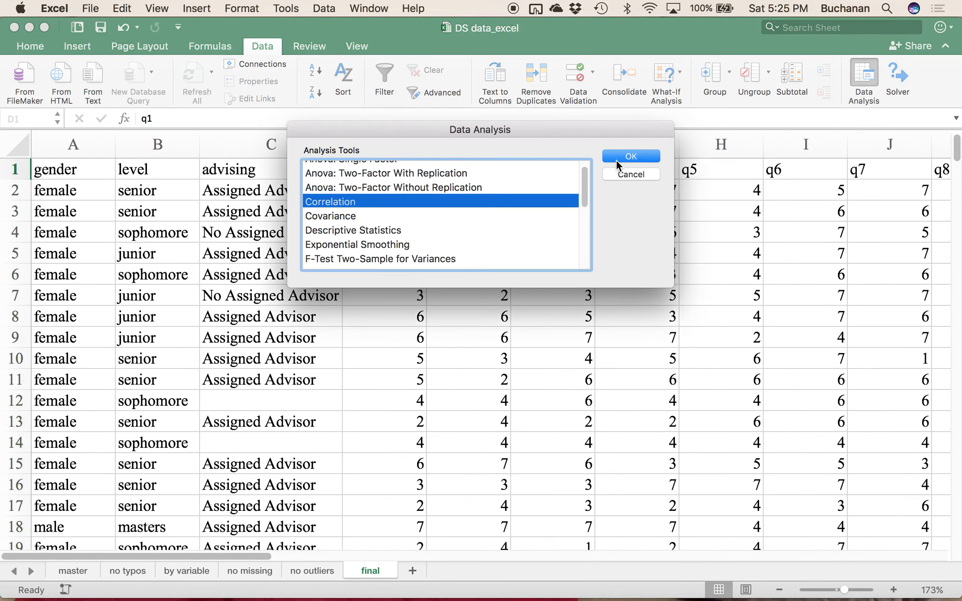
click(616, 159)
drag(510, 124, 442, 303)
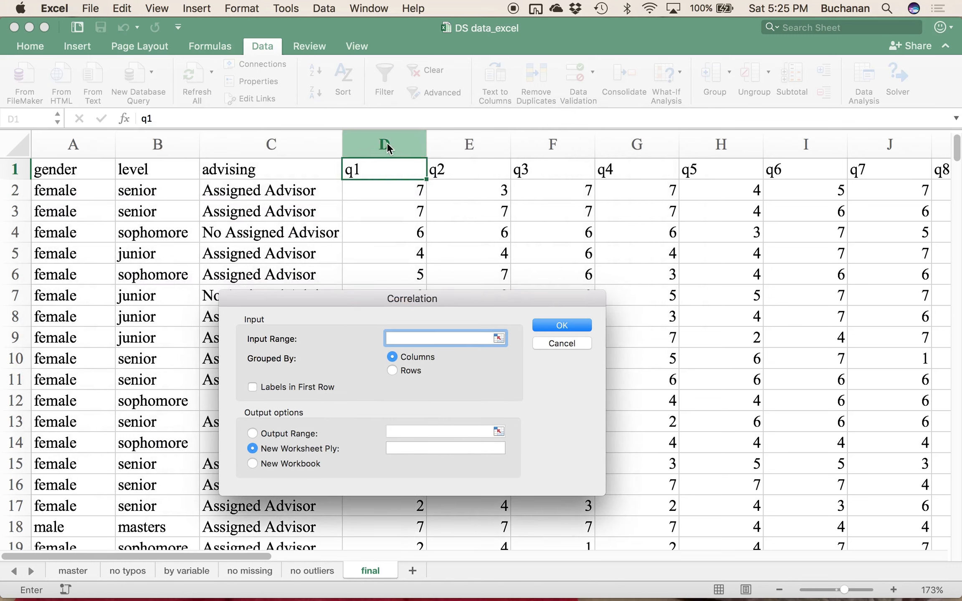
click(499, 339)
drag(412, 134, 570, 165)
click(598, 297)
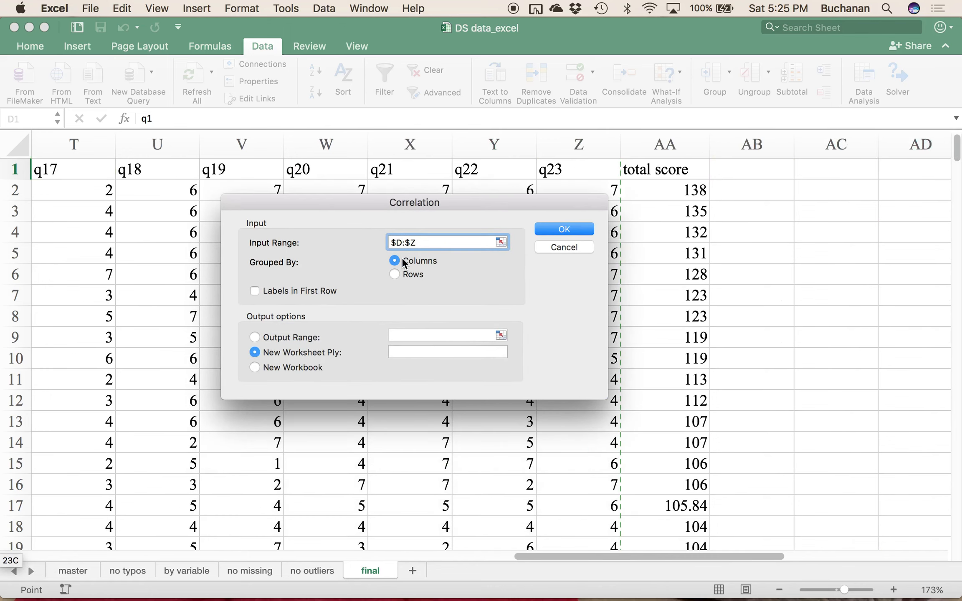
click(320, 293)
click(570, 228)
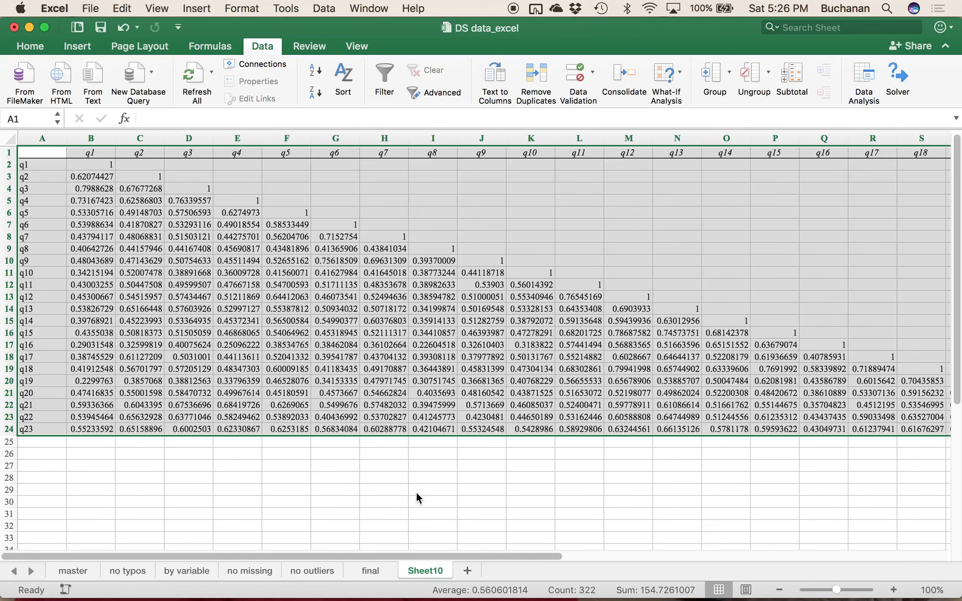
Step: Rename the new correlation output sheet as "correl table"
double_click(424, 571)
text(correl)
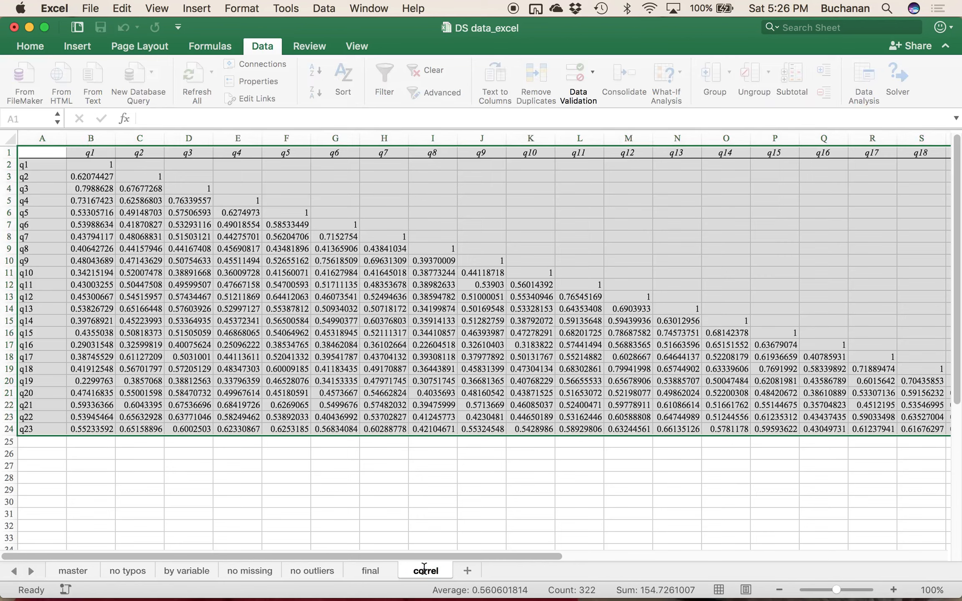
text( table)
key(Return)
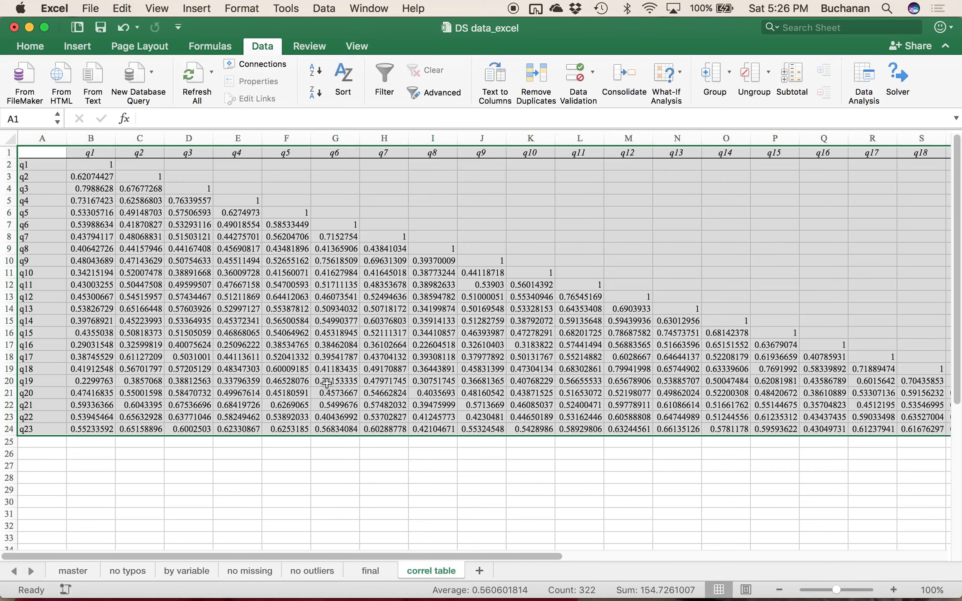
Step: Enlarge the "correl table" sheet view to 130% and look through the correlations among the questions
click(150, 232)
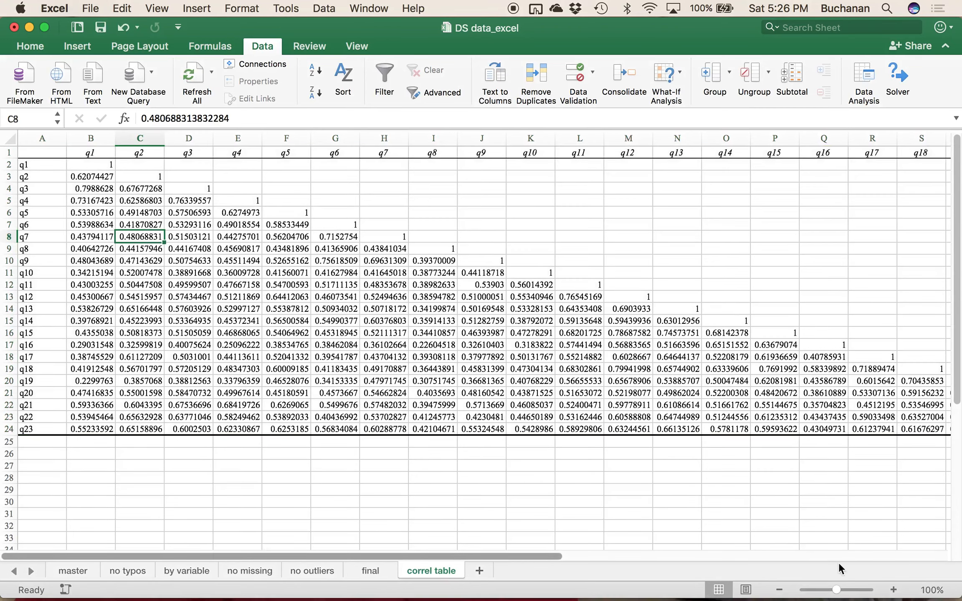
drag(833, 592, 839, 595)
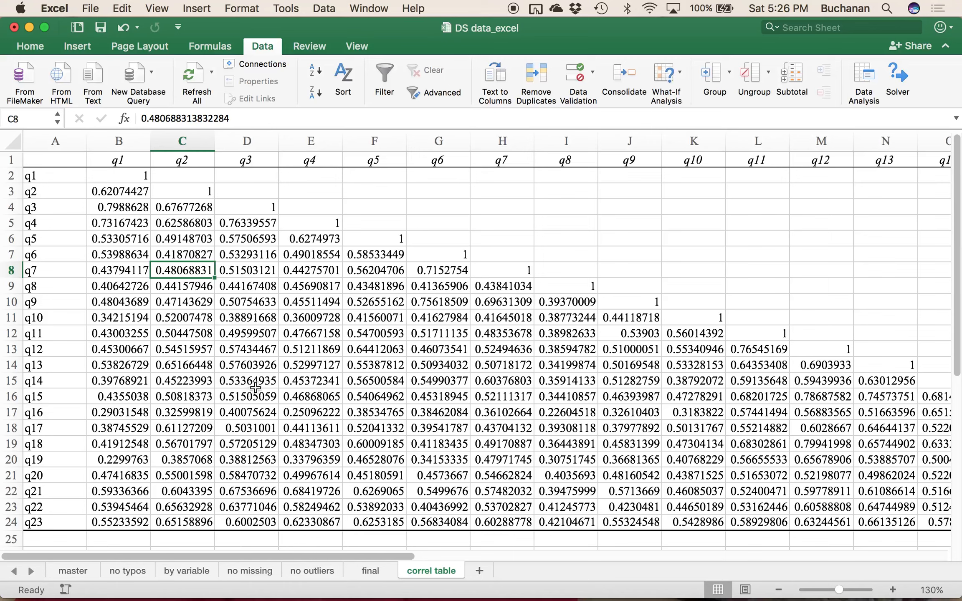
scroll(351, 384, right, 10)
scroll(351, 384, right, 2)
scroll(352, 384, down, 1)
scroll(352, 384, left, 12)
scroll(352, 384, up, 1)
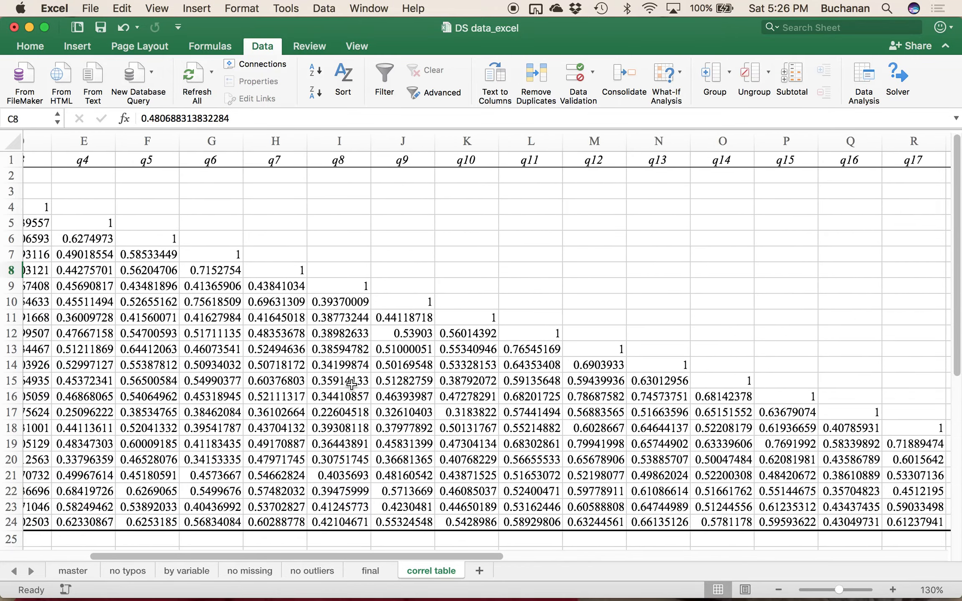
scroll(341, 385, left, 1)
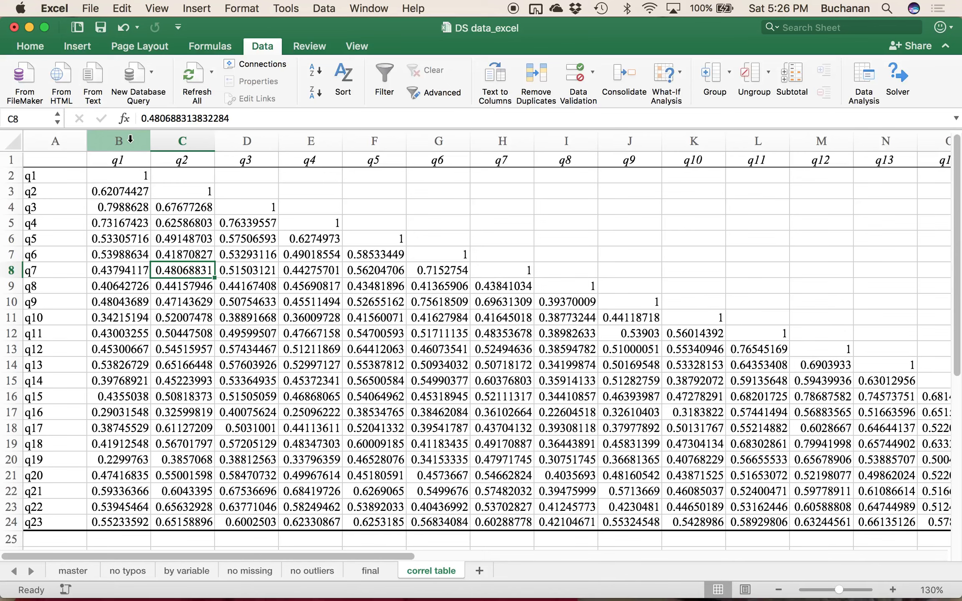
Step: Add a conditional formatting rule to columns B to X that highlights values greater than .89 with light red fill and dark red text
drag(122, 141, 867, 189)
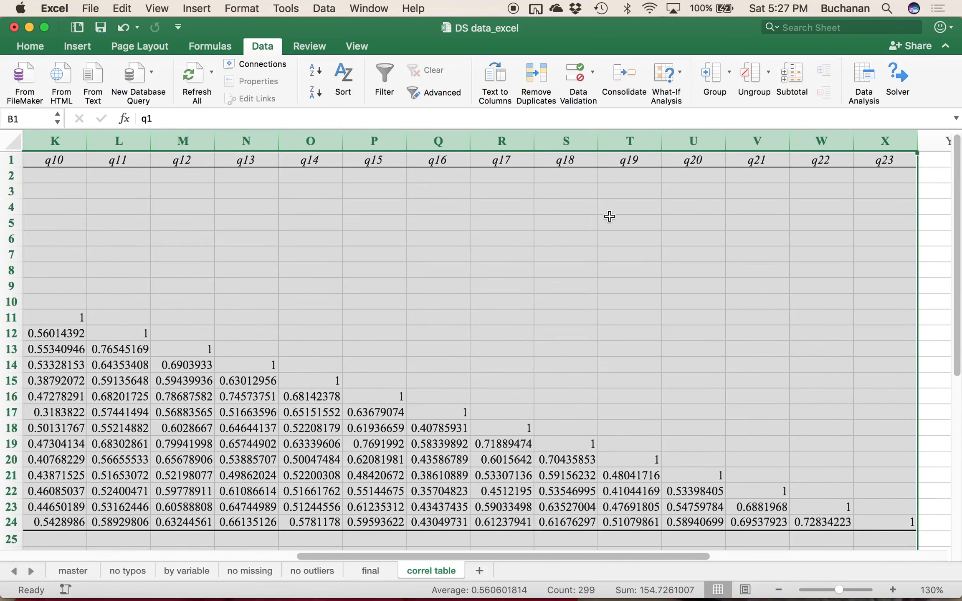
scroll(360, 212, left, 10)
scroll(184, 264, up, 1)
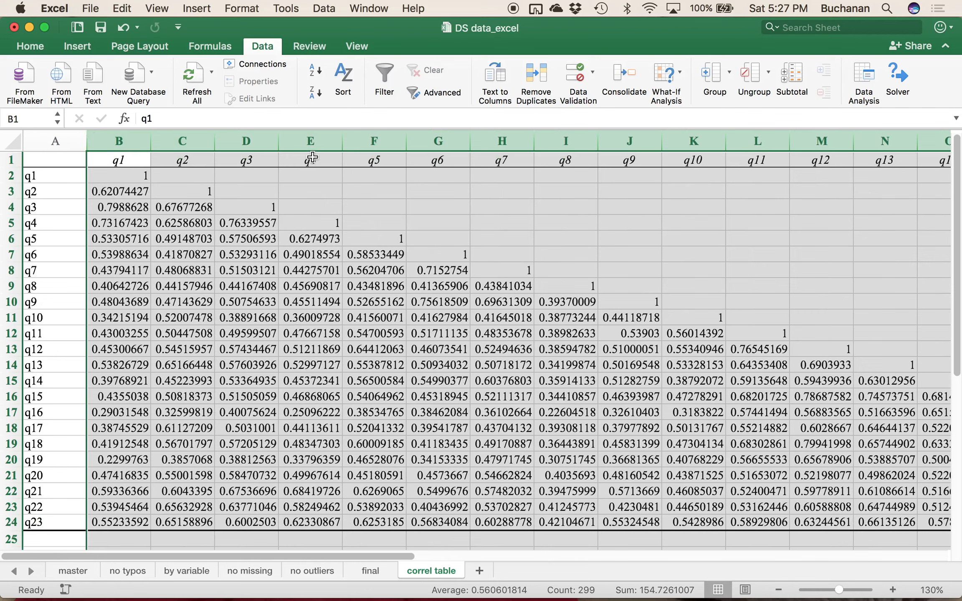
click(20, 49)
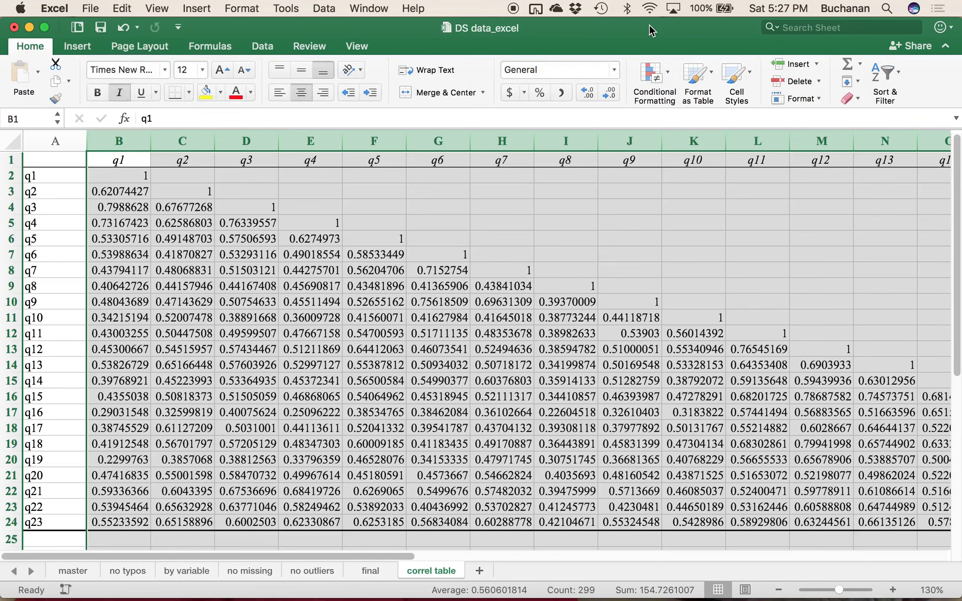
click(663, 78)
mouse_move(675, 101)
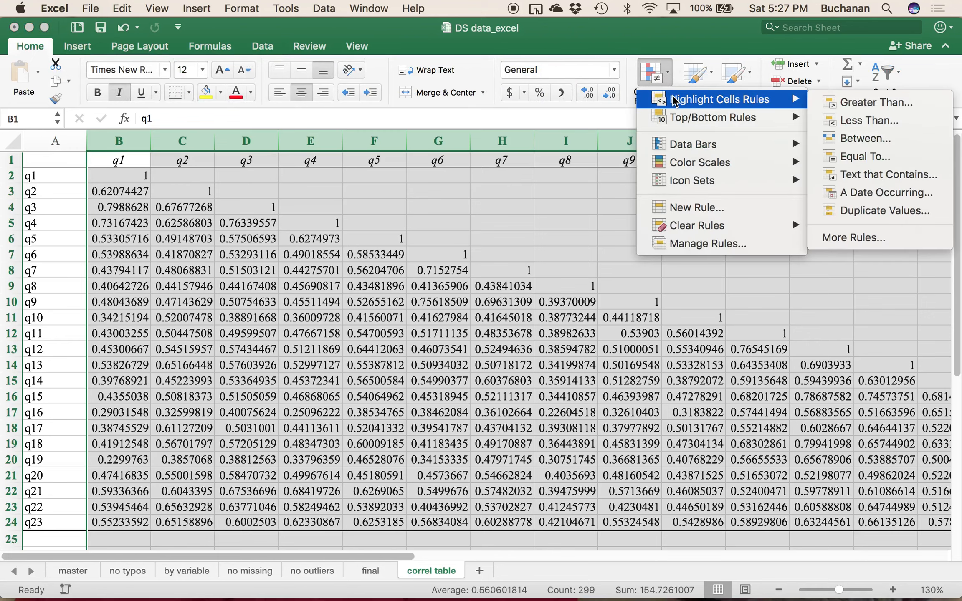
click(850, 103)
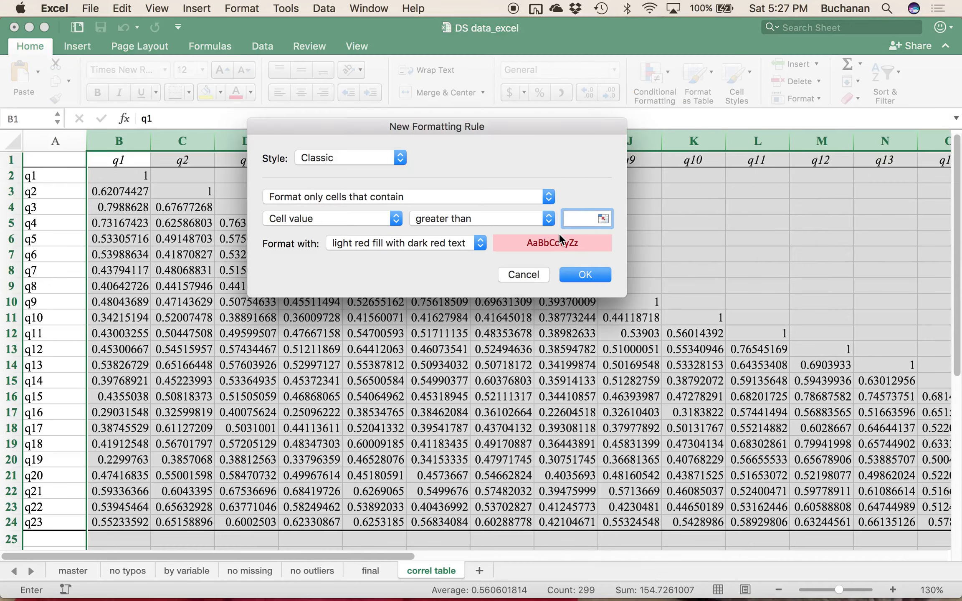
text(.9)
key(BackSpace)
text(80)
key(BackSpace)
text(9)
click(576, 275)
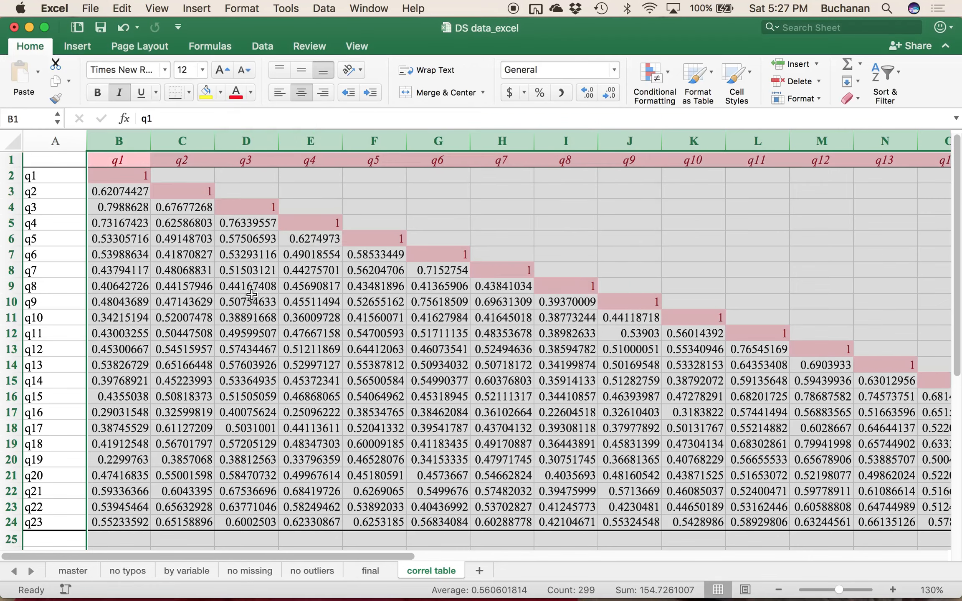
Step: Examine the whole correlation table for highlighted cells off the diagonal
scroll(201, 364, right, 5)
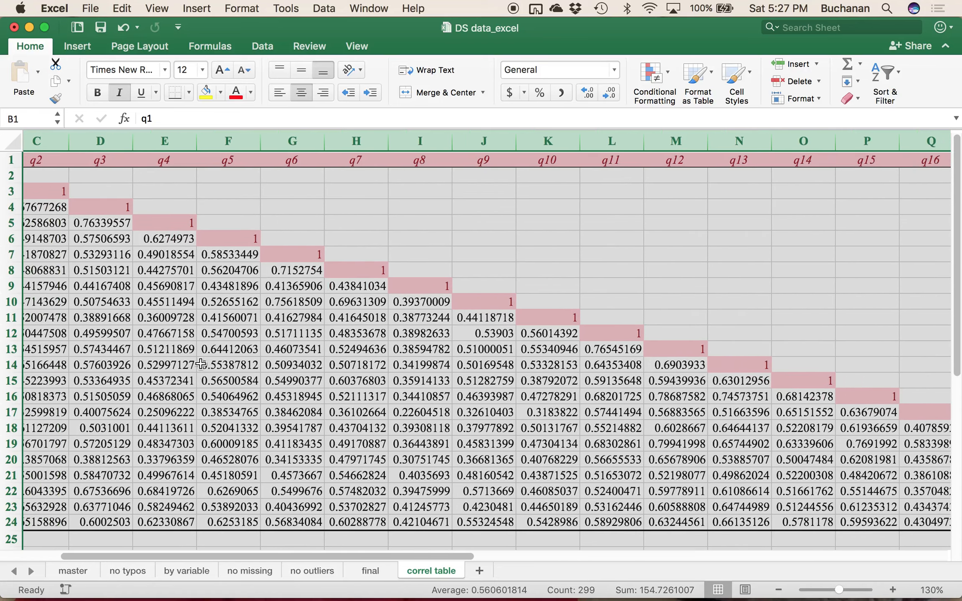
scroll(639, 434, right, 7)
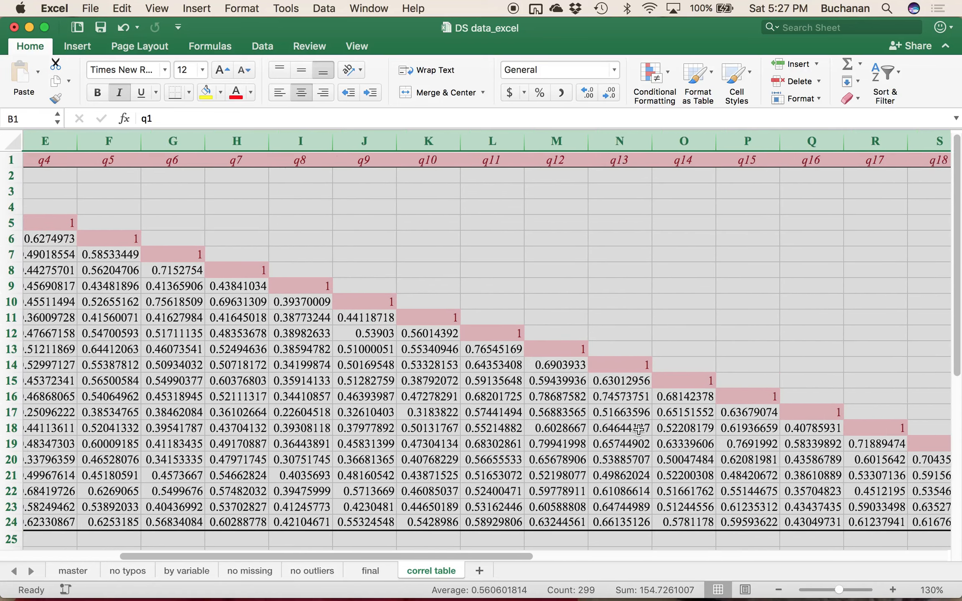
scroll(638, 430, down, 1)
scroll(639, 430, right, 4)
scroll(639, 430, down, 1)
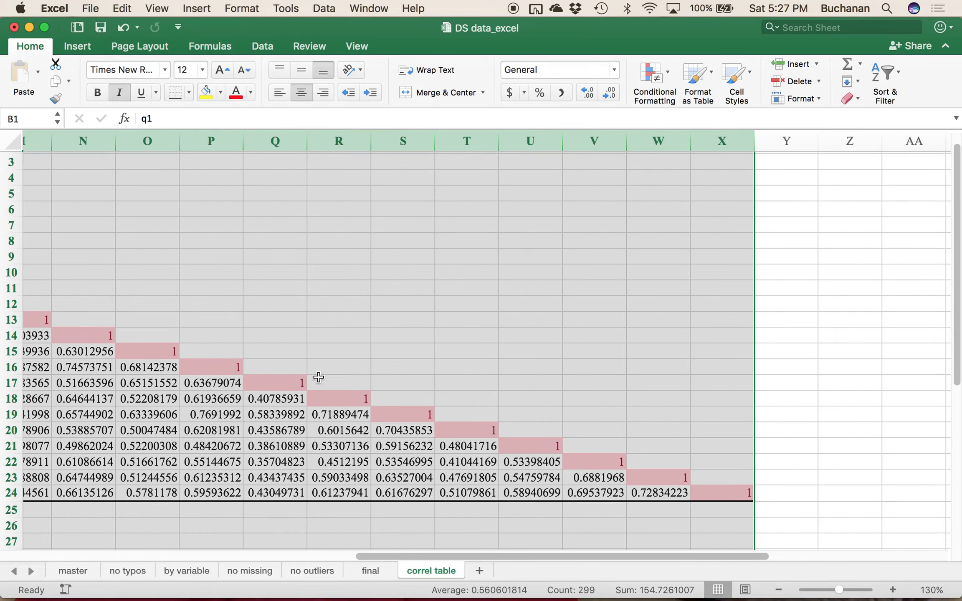
scroll(188, 360, left, 2)
scroll(188, 360, up, 1)
scroll(187, 360, left, 8)
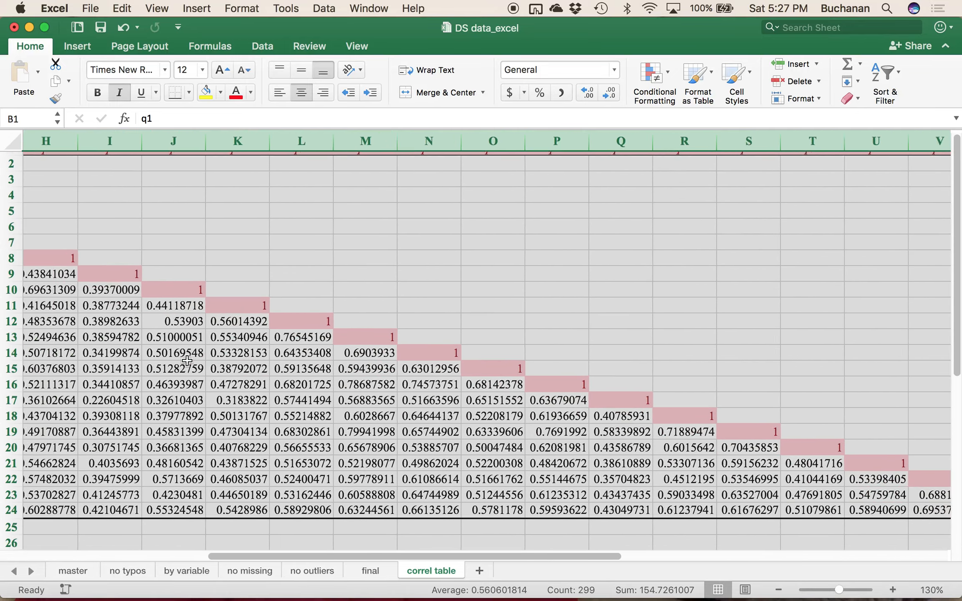
scroll(187, 360, left, 3)
scroll(187, 360, up, 1)
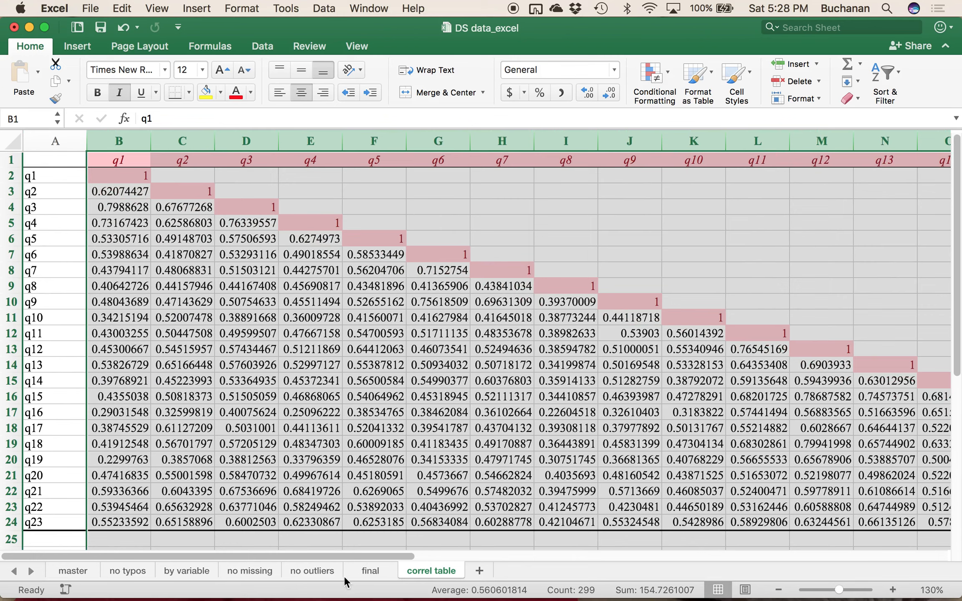
Step: Check the "no outliers" sheet, then review the question and total score columns on the "final" sheet
click(324, 571)
scroll(438, 423, left, 1)
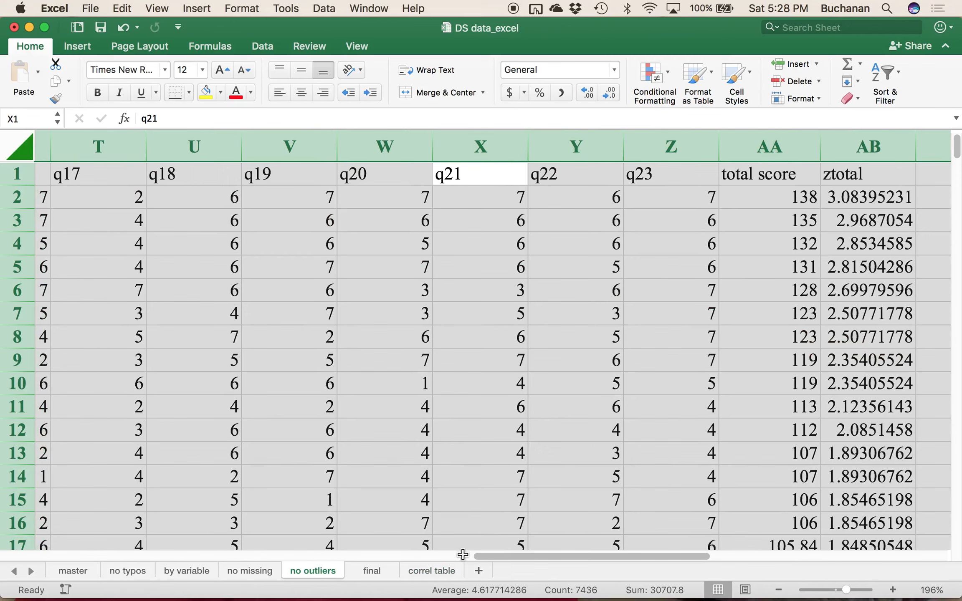
click(376, 571)
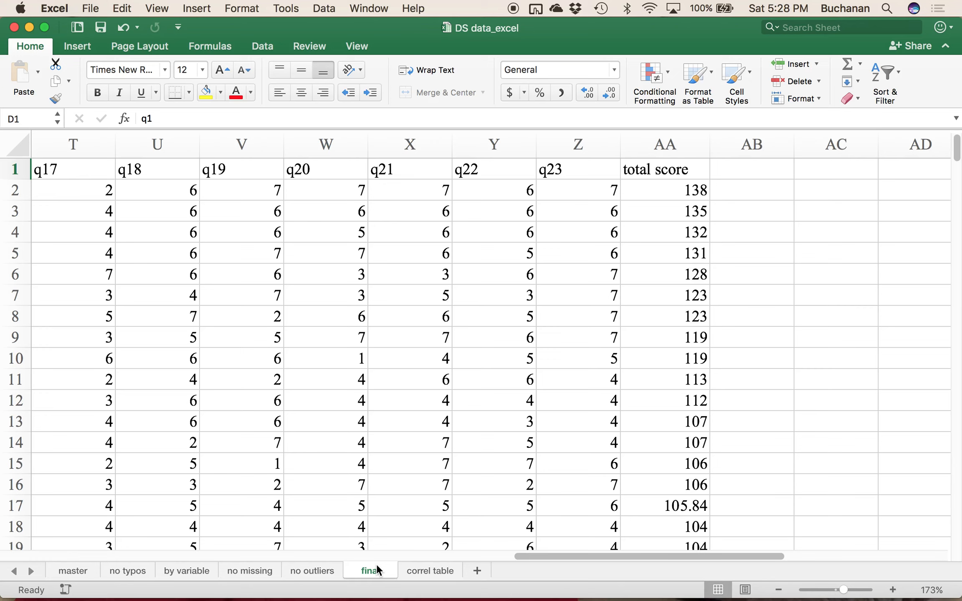
scroll(522, 318, left, 5)
scroll(524, 320, left, 10)
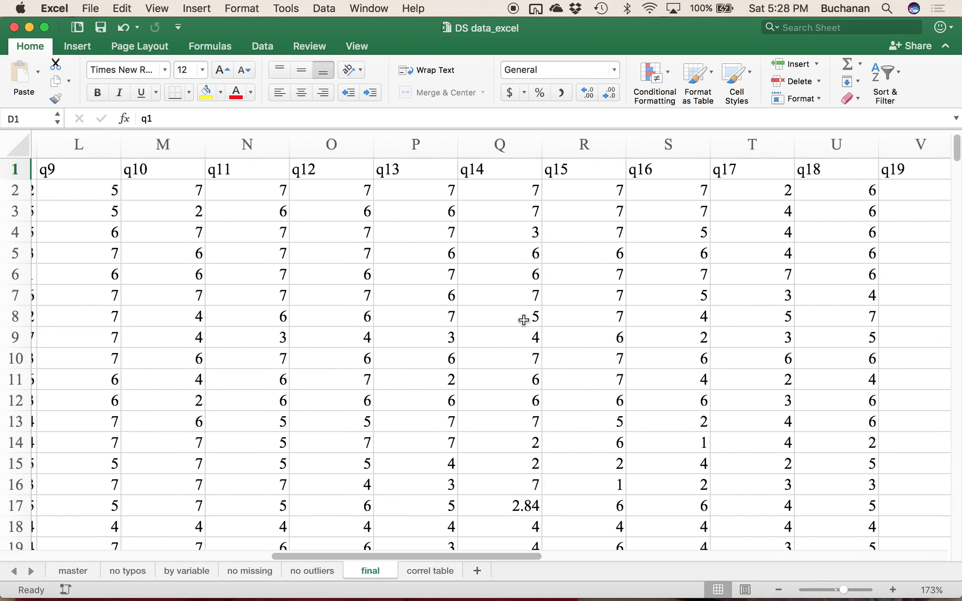
scroll(516, 319, left, 6)
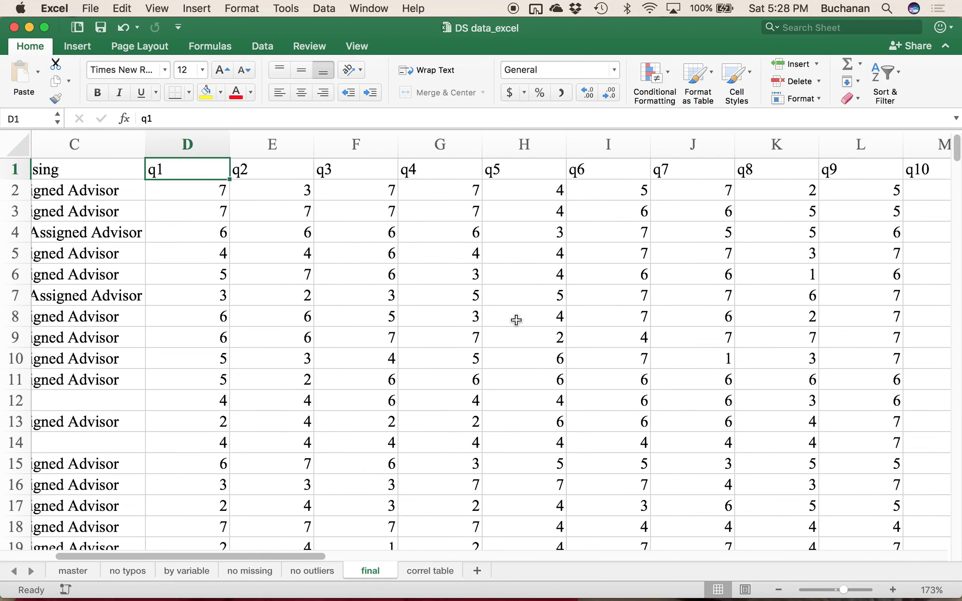
scroll(517, 320, right, 18)
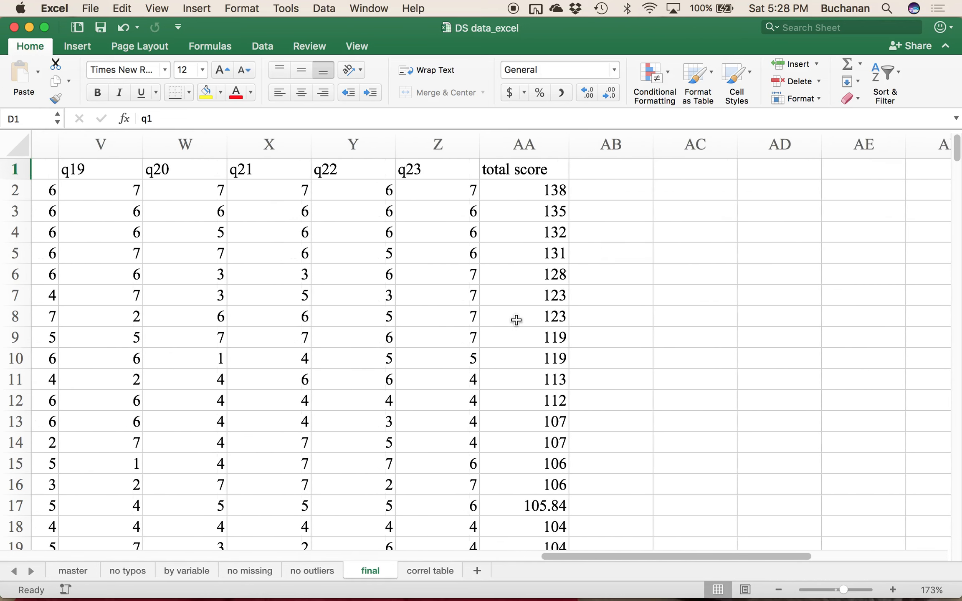
scroll(517, 320, right, 1)
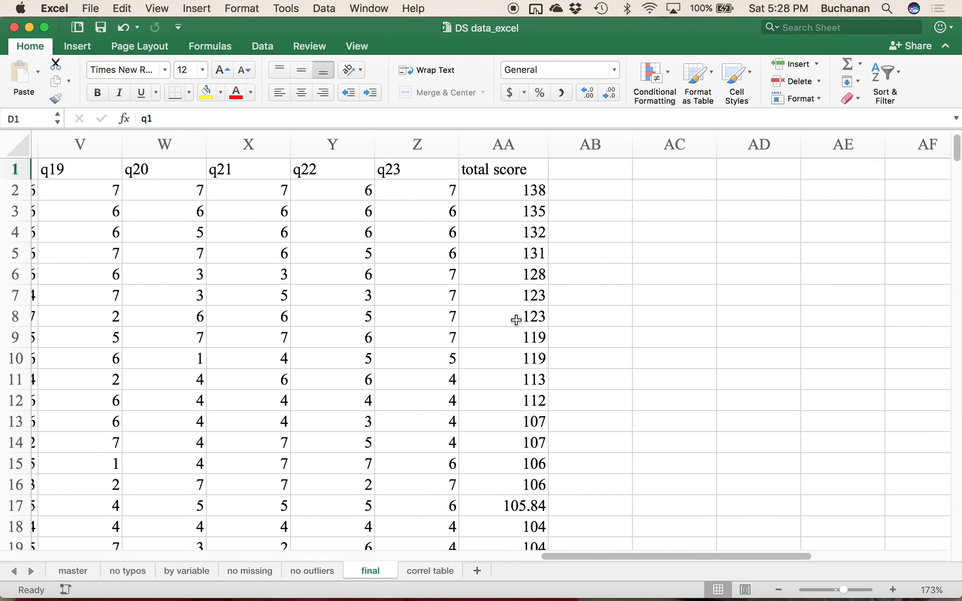
Step: Select empty cell AB1 beside the total score on the "final" sheet and review the q8 to q23 columns
click(589, 177)
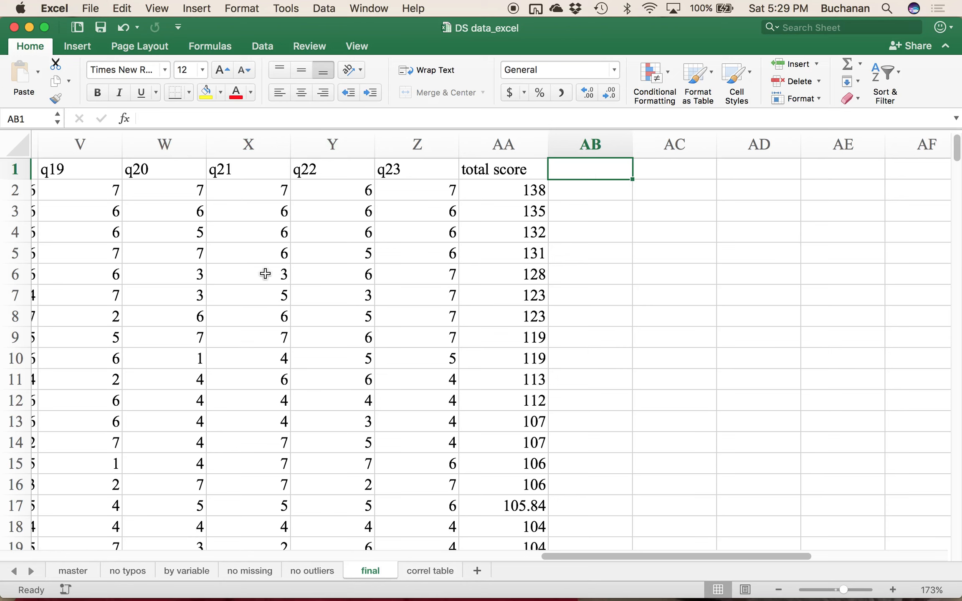
scroll(265, 274, left, 1)
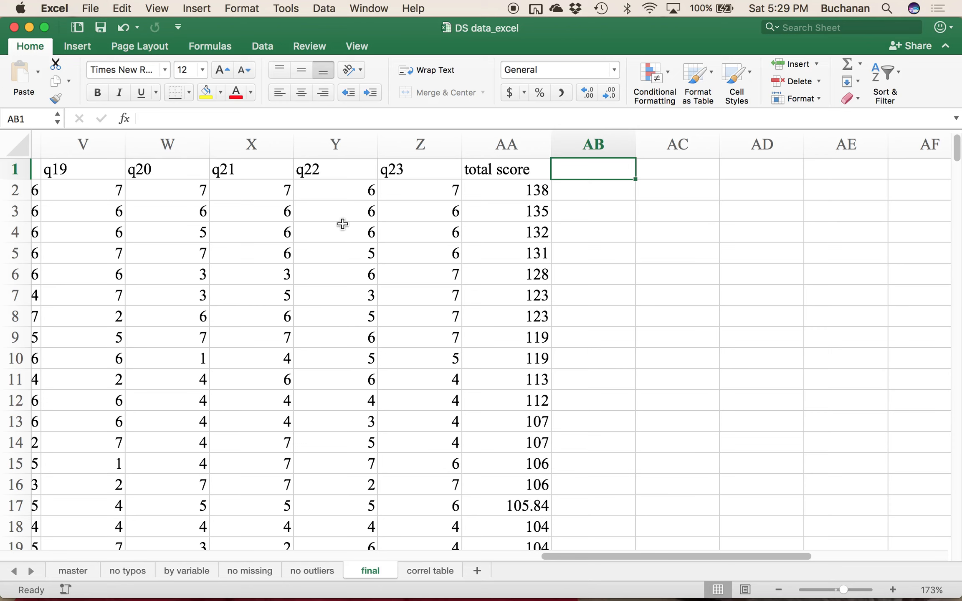
scroll(421, 368, left, 10)
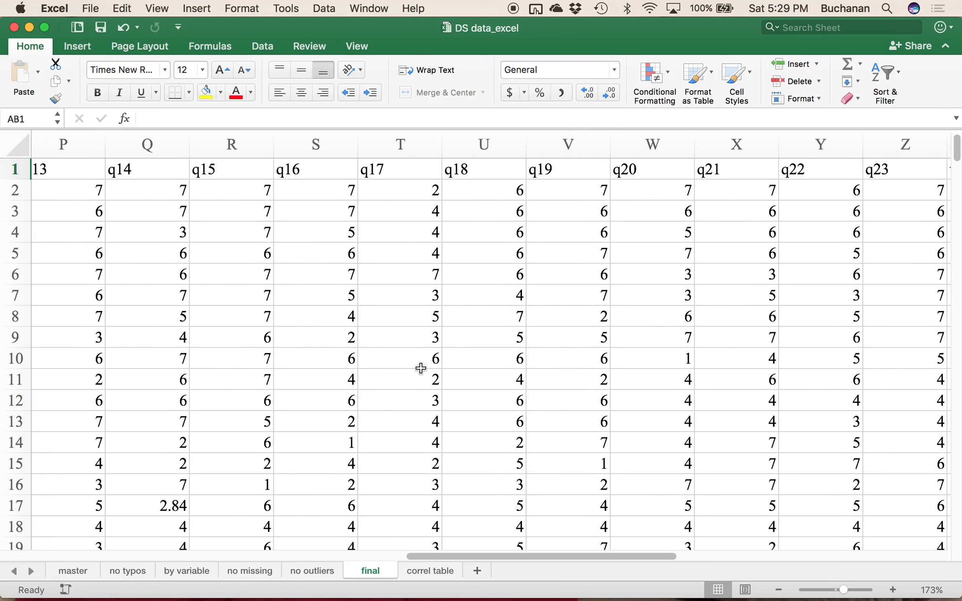
scroll(421, 368, left, 2)
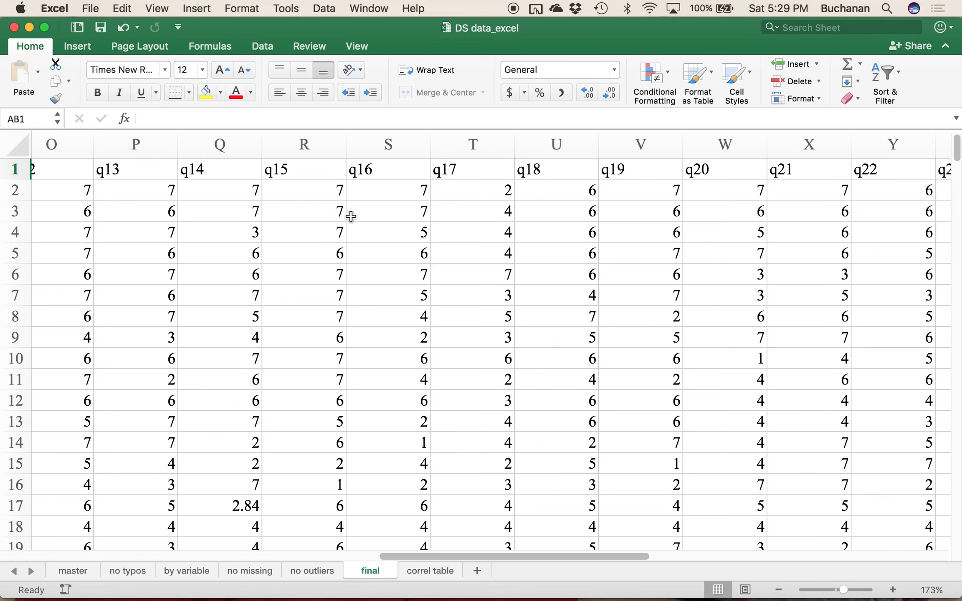
scroll(305, 204, left, 2)
scroll(305, 205, left, 6)
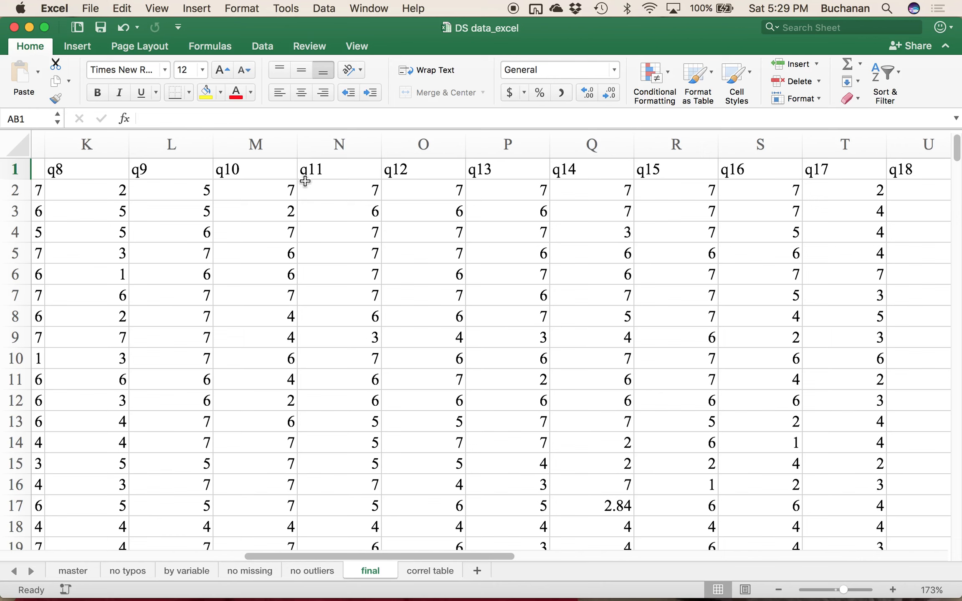
scroll(421, 289, right, 10)
scroll(421, 291, right, 6)
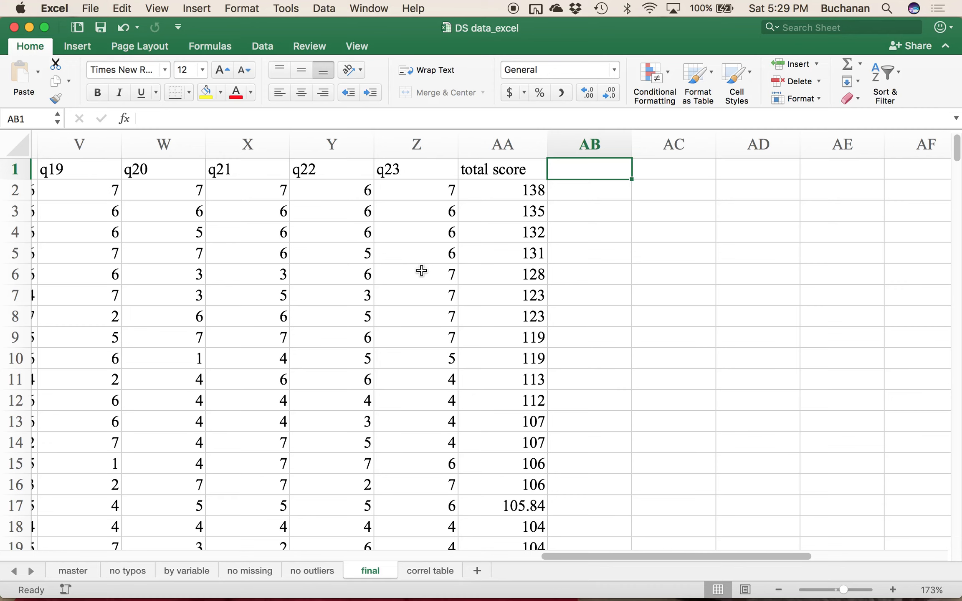
Step: Enter the heading "random variable" in AB1 and the formula =rand() in cell AB2 below it
text(random variable)
key(Return)
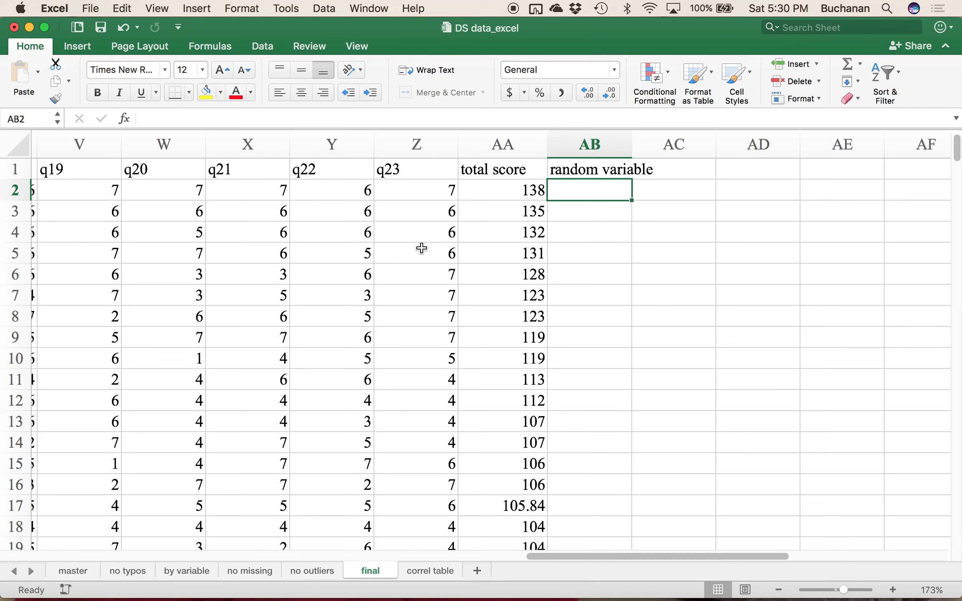
text(=r)
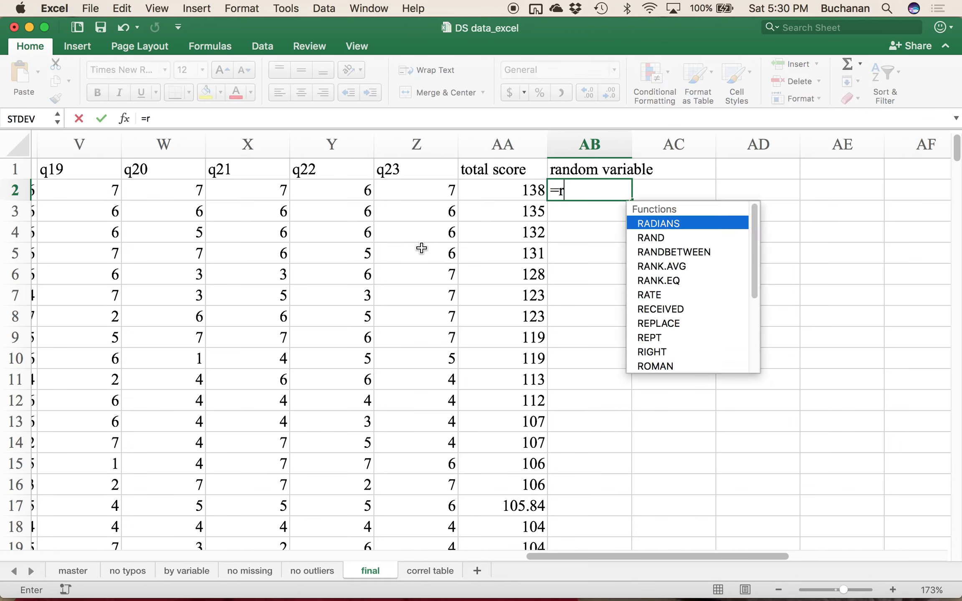
text(and)
key(BackSpace)
key(BackSpace)
key(BackSpace)
text(ch)
key(BackSpace)
key(BackSpace)
text(and)
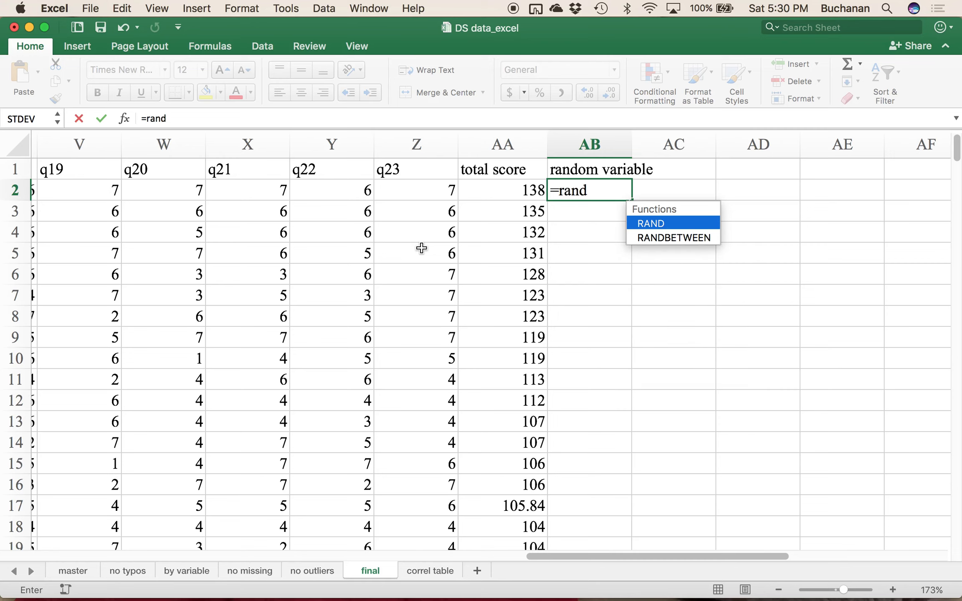
text(())
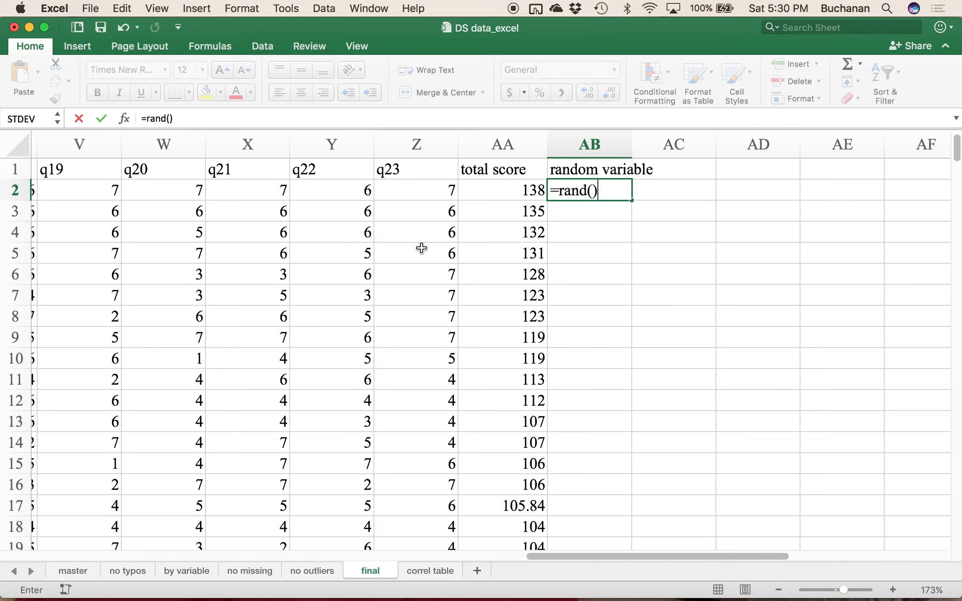
key(Return)
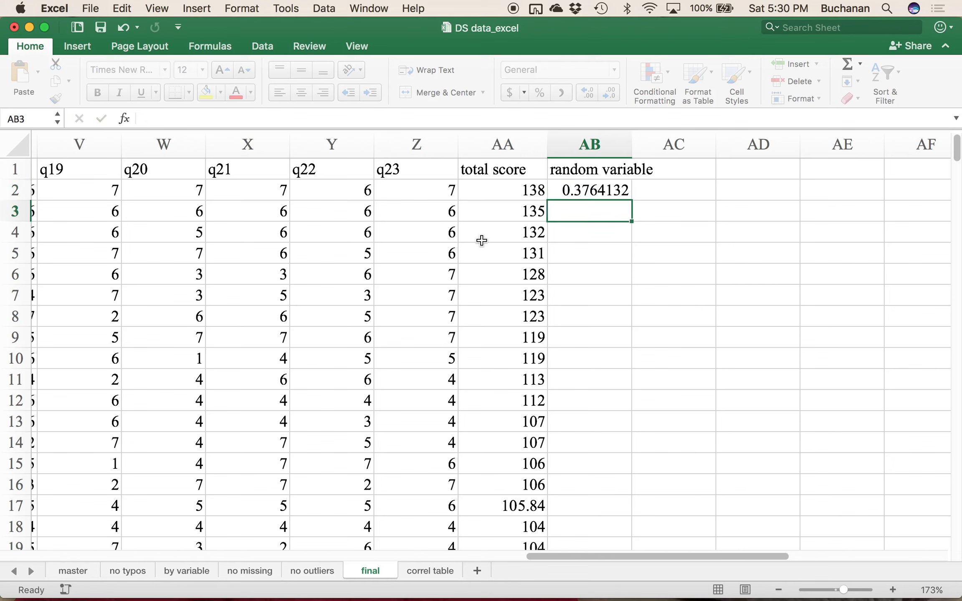
Step: Fill the random number formula from AB2 down column AB to the end of the data and check the filled rows
click(614, 184)
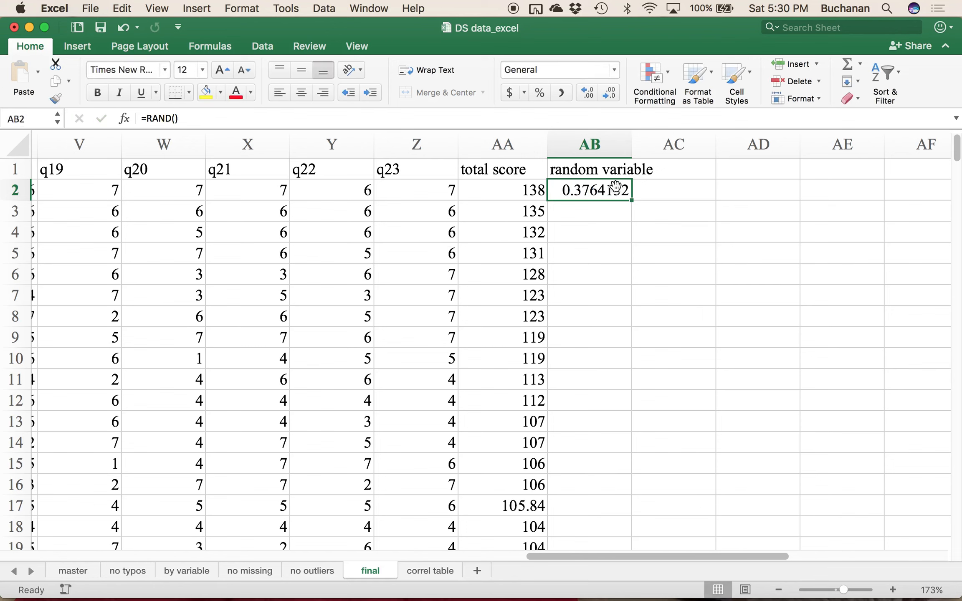
double_click(631, 200)
click(583, 269)
scroll(590, 305, down, 20)
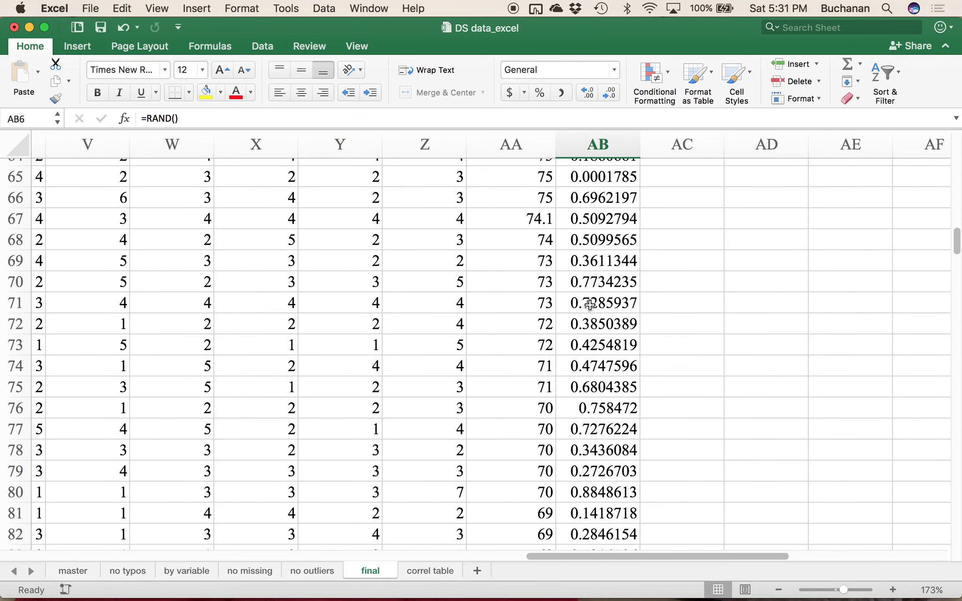
scroll(589, 305, up, 20)
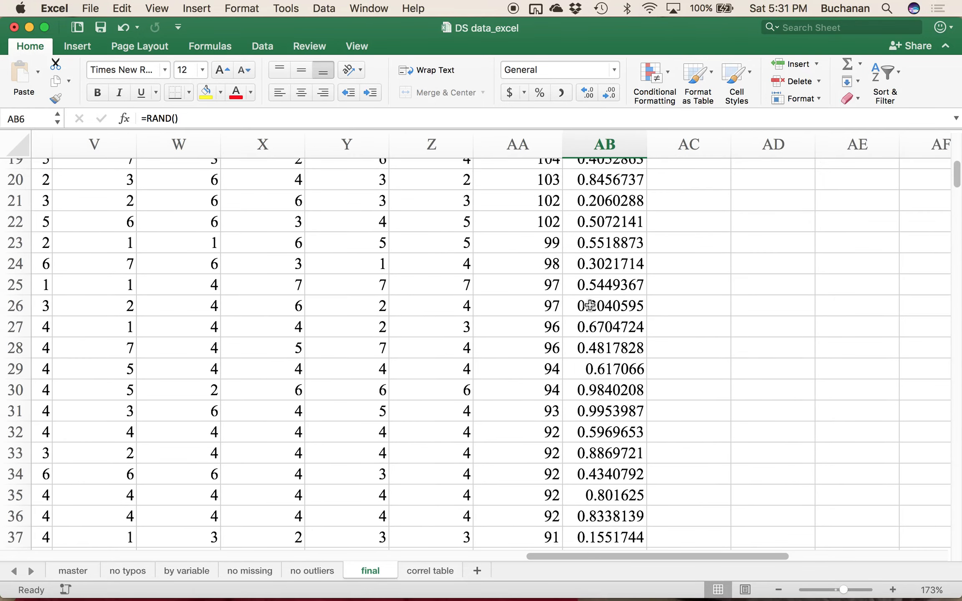
scroll(593, 251, left, 1)
click(594, 215)
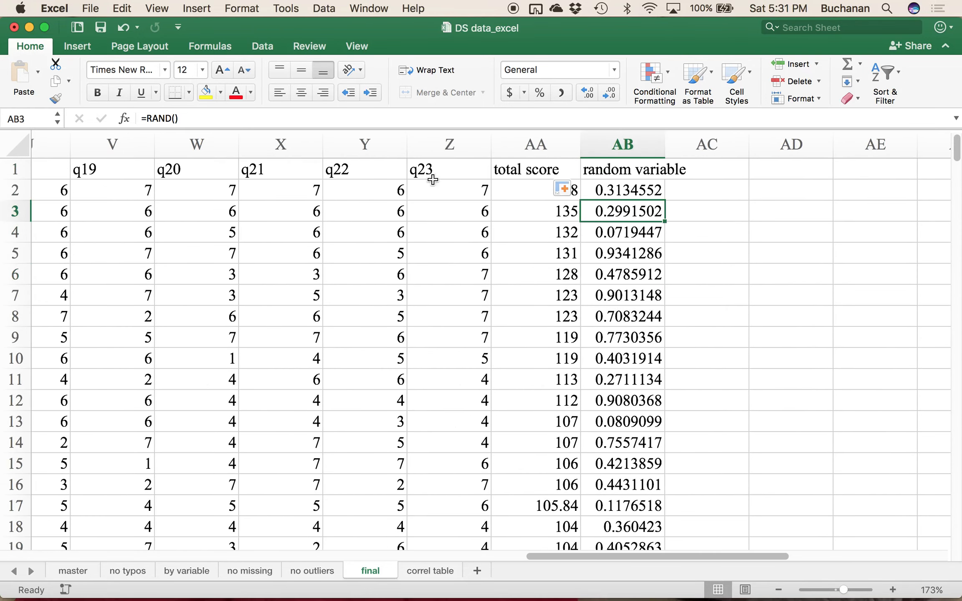
click(636, 232)
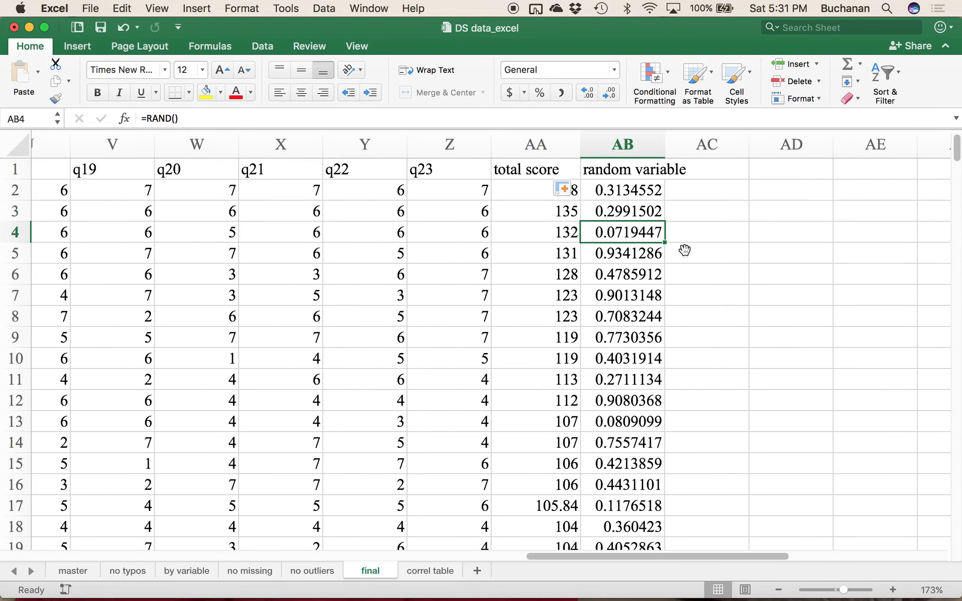
click(691, 249)
key(Down)
click(687, 206)
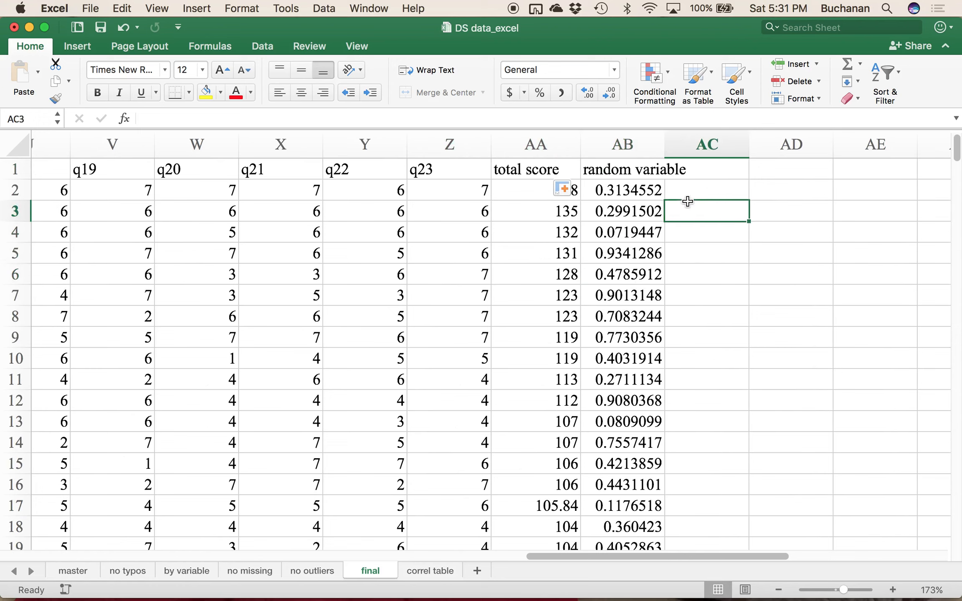
key(Down)
click(681, 196)
key(Down)
click(610, 213)
key(Down)
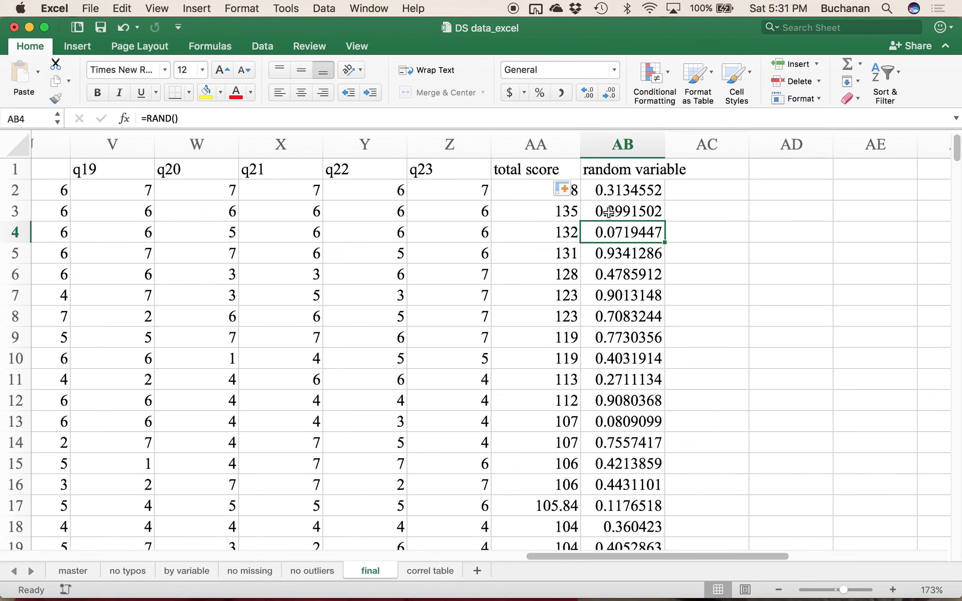
Step: Enter the test text "fdjsk" in cell AC5 to trigger a recalculation of the random values, and clear the cell again
key(Right)
key(Down)
text(fdjsk)
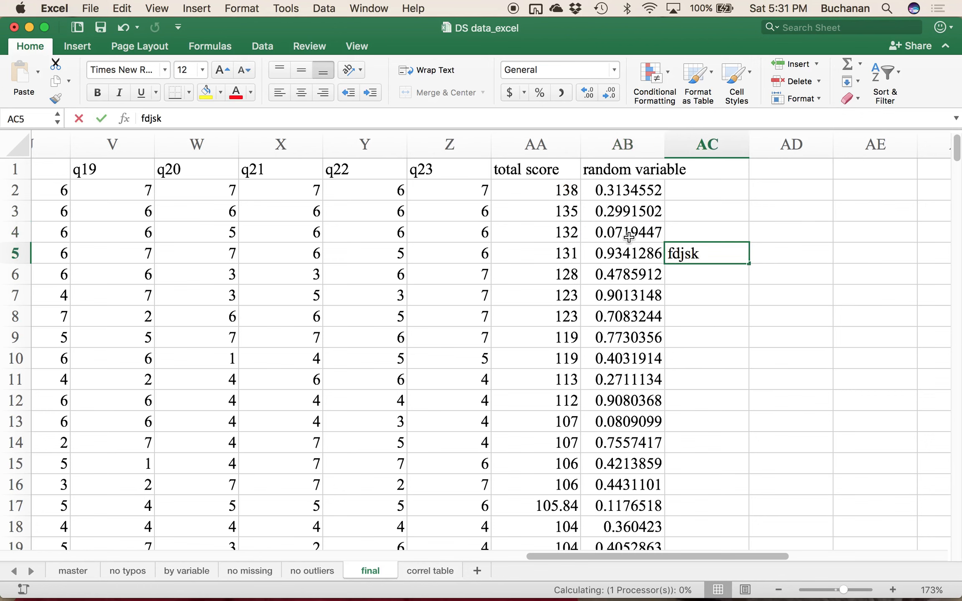
key(Return)
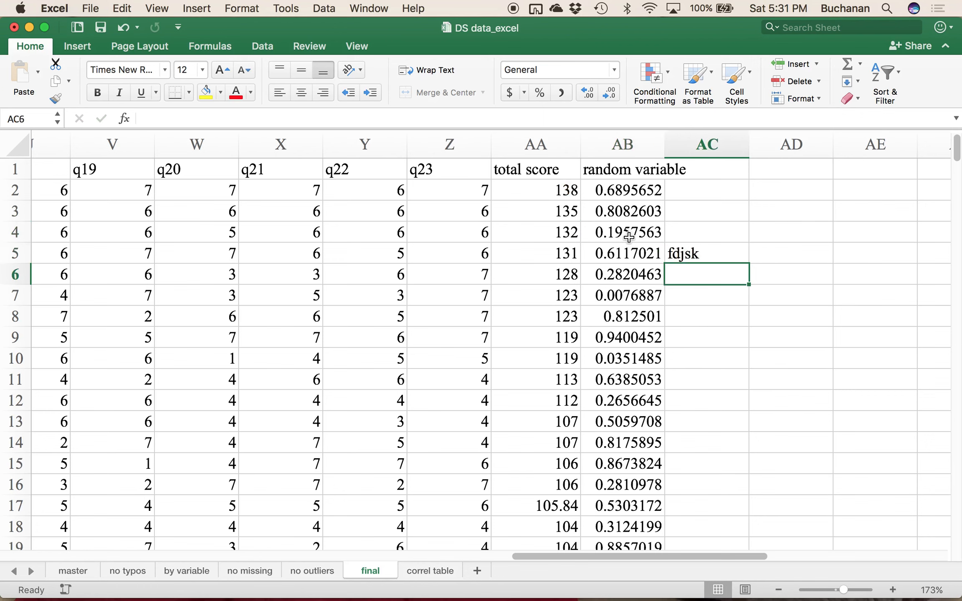
key(Up)
key(Delete)
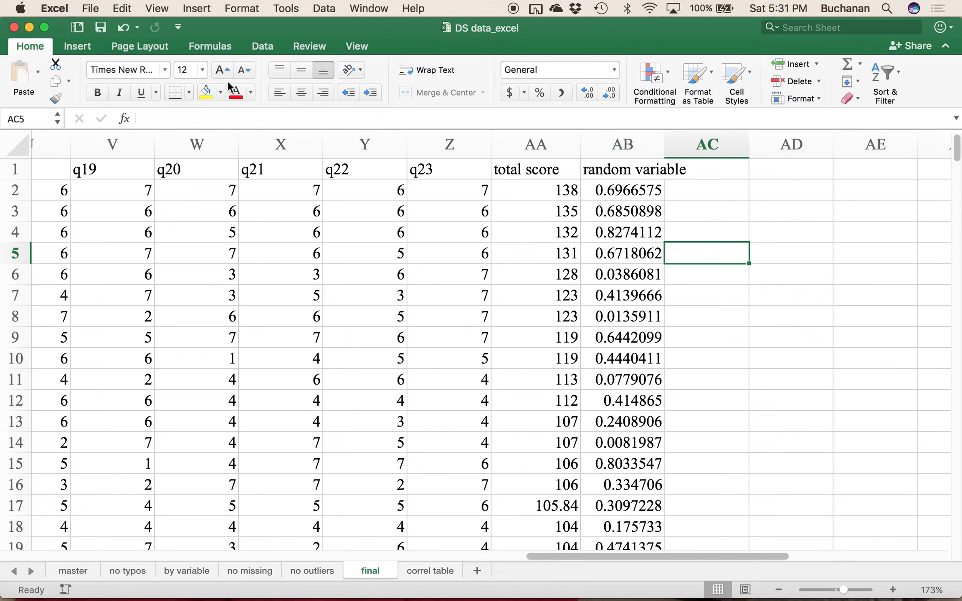
Step: Open the Regression tool from the Data Analysis tools
click(254, 47)
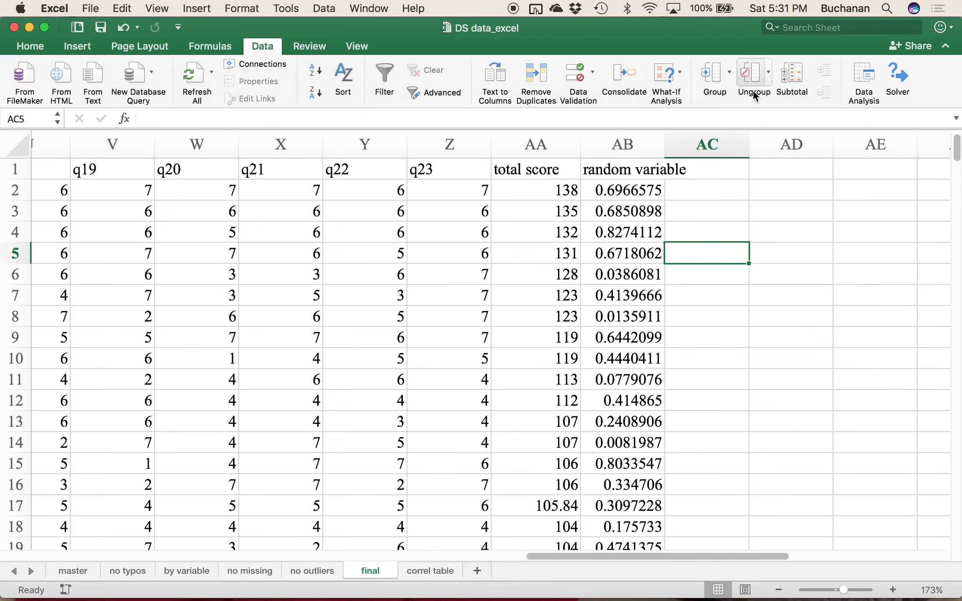
click(870, 95)
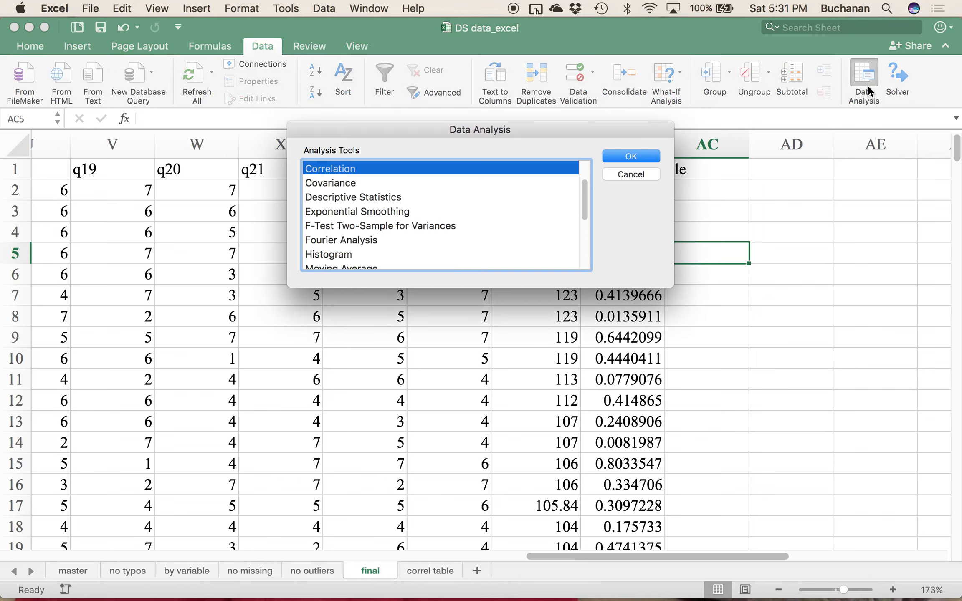
drag(447, 133, 289, 100)
scroll(261, 194, down, 3)
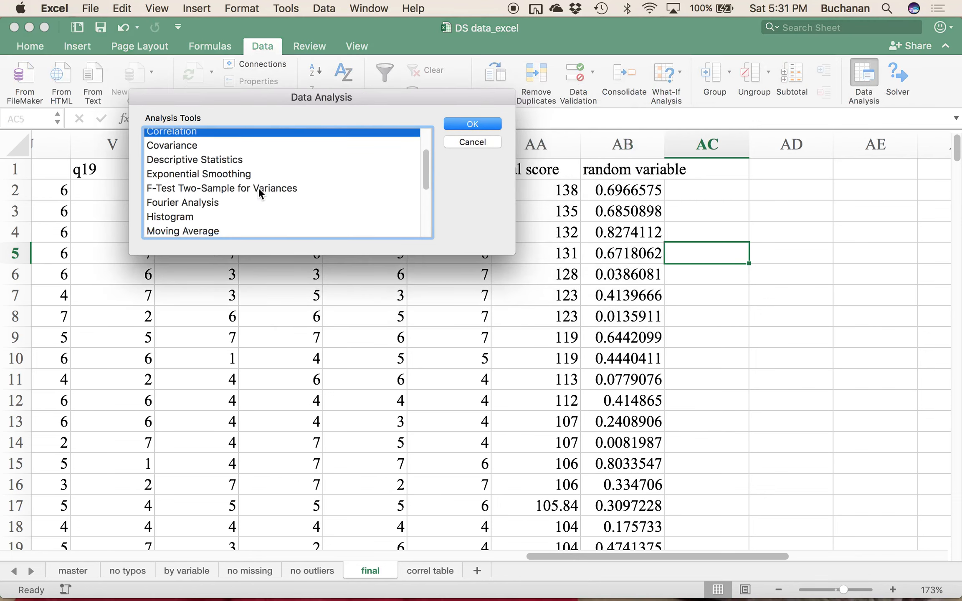
scroll(258, 194, down, 3)
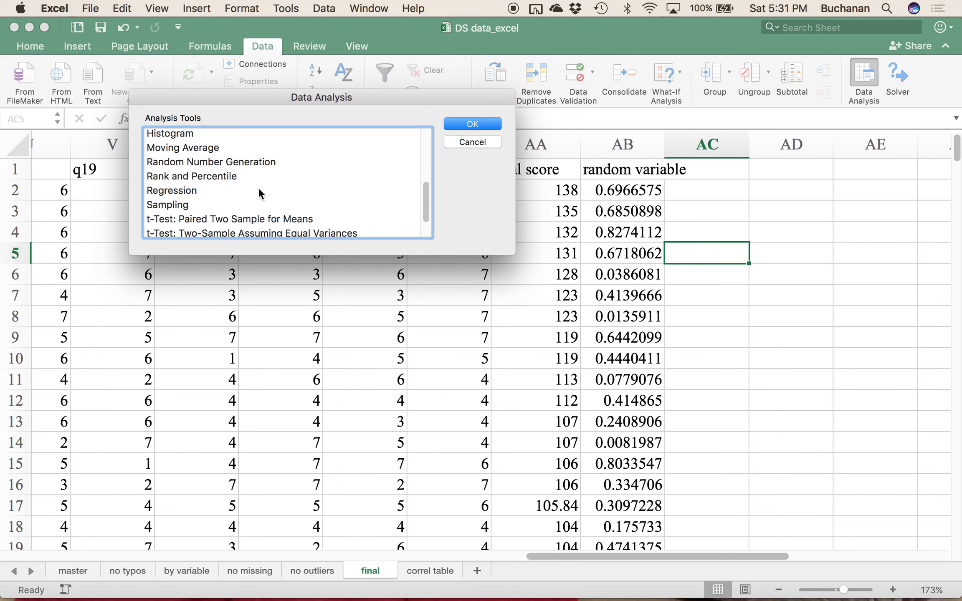
click(228, 190)
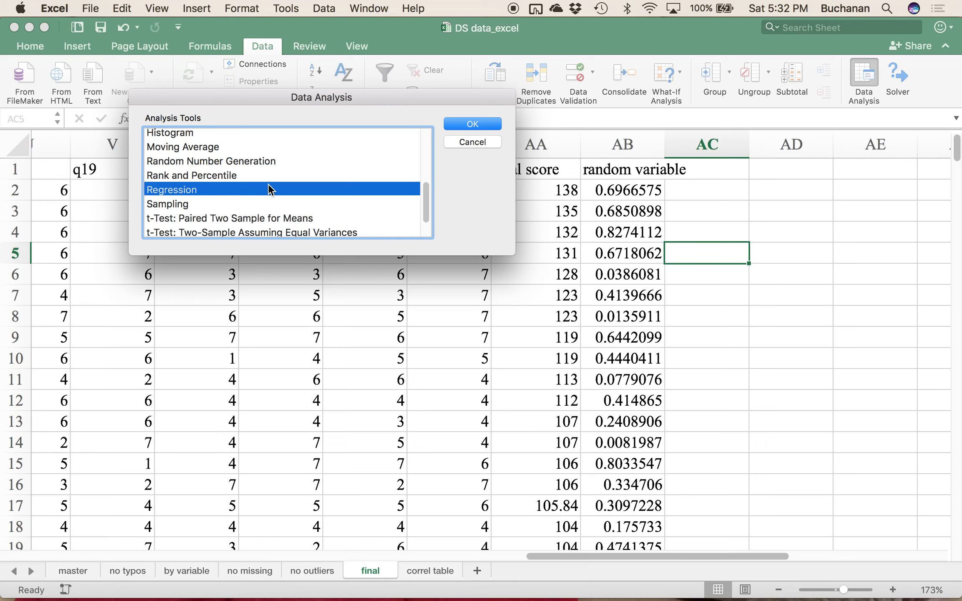
click(473, 123)
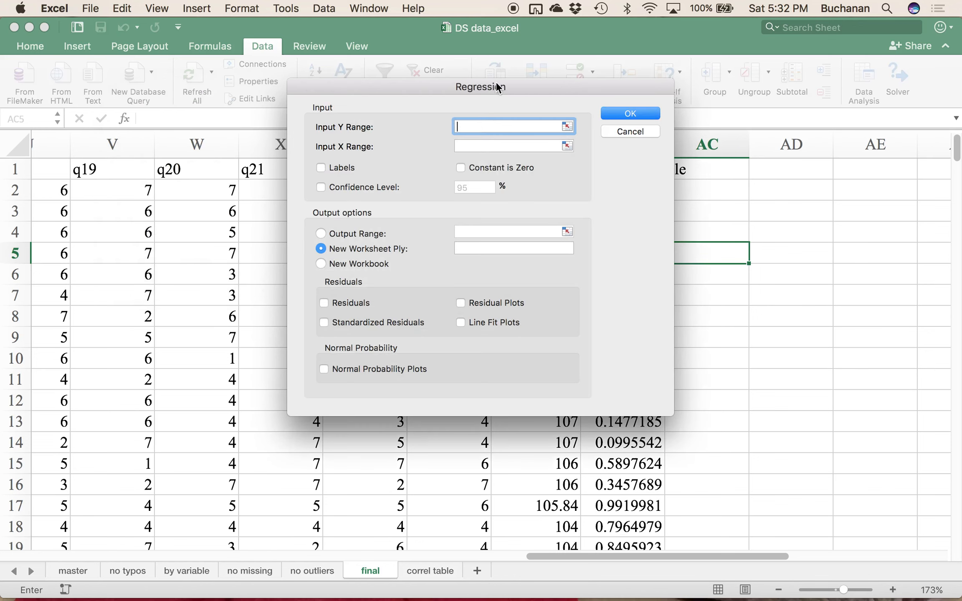
Step: Set the regression's Y range to the random variable column AB and its X range to the total score column AA
drag(499, 87, 250, 108)
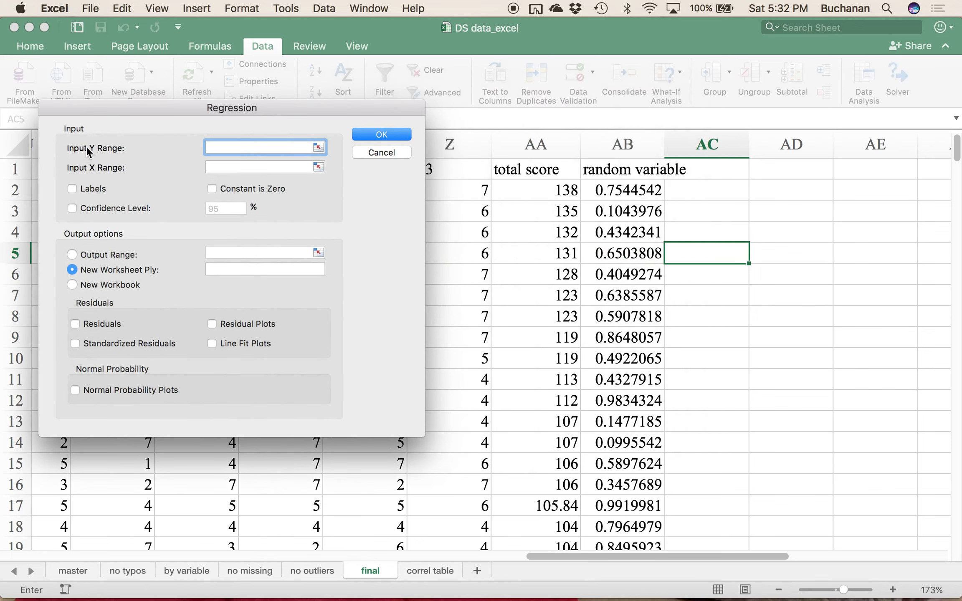
click(319, 148)
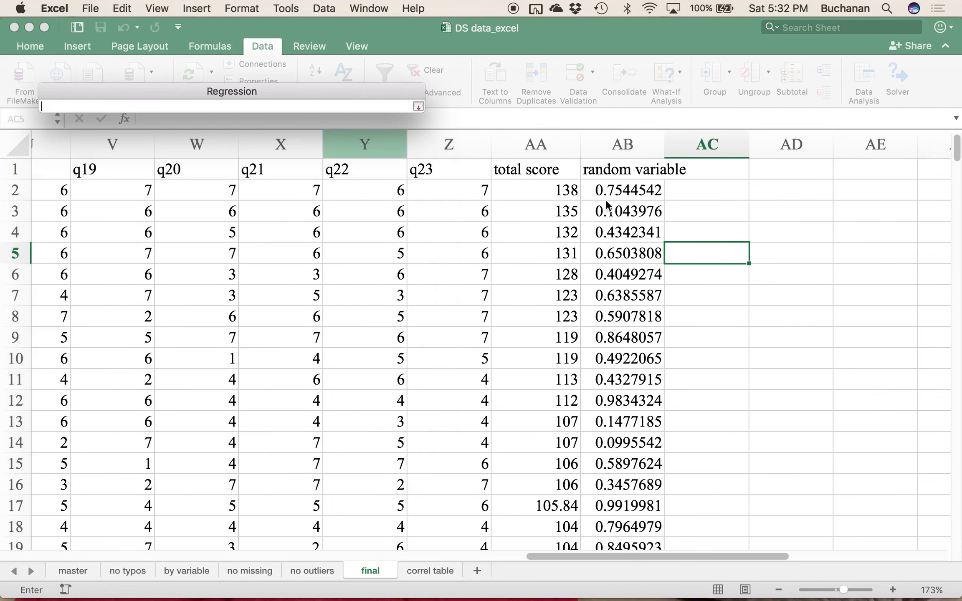
click(627, 146)
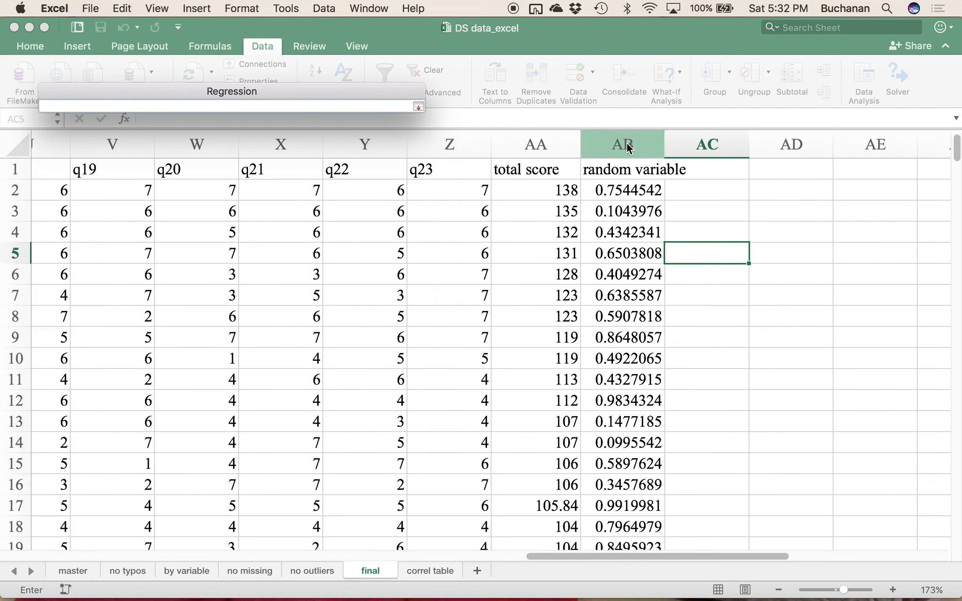
click(418, 106)
click(214, 168)
click(319, 167)
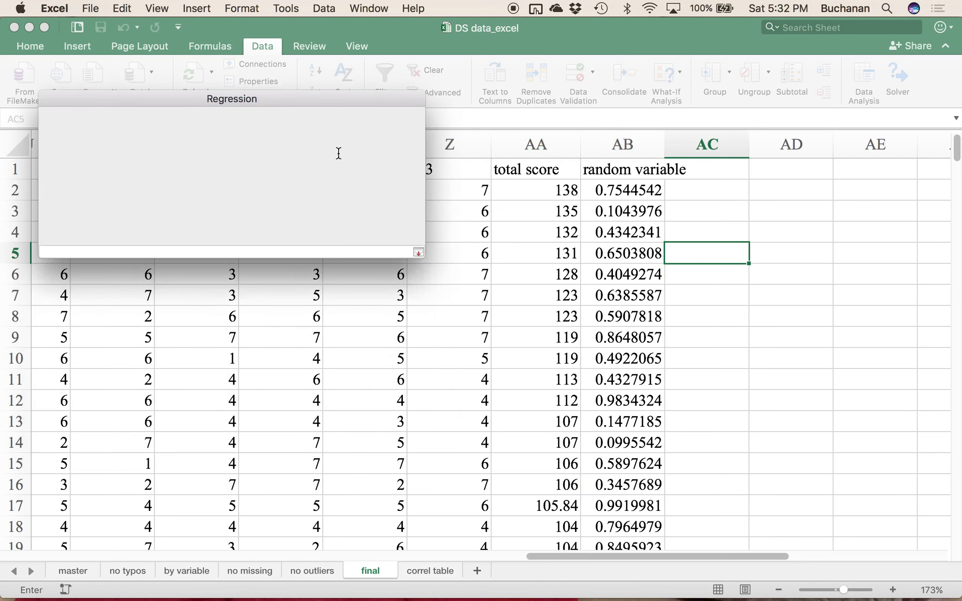
click(524, 147)
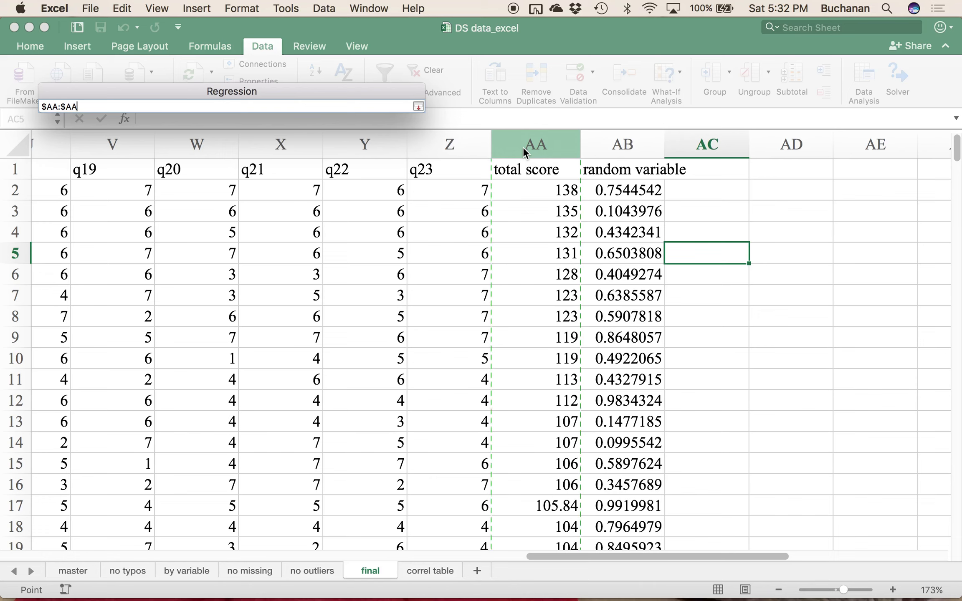
click(418, 105)
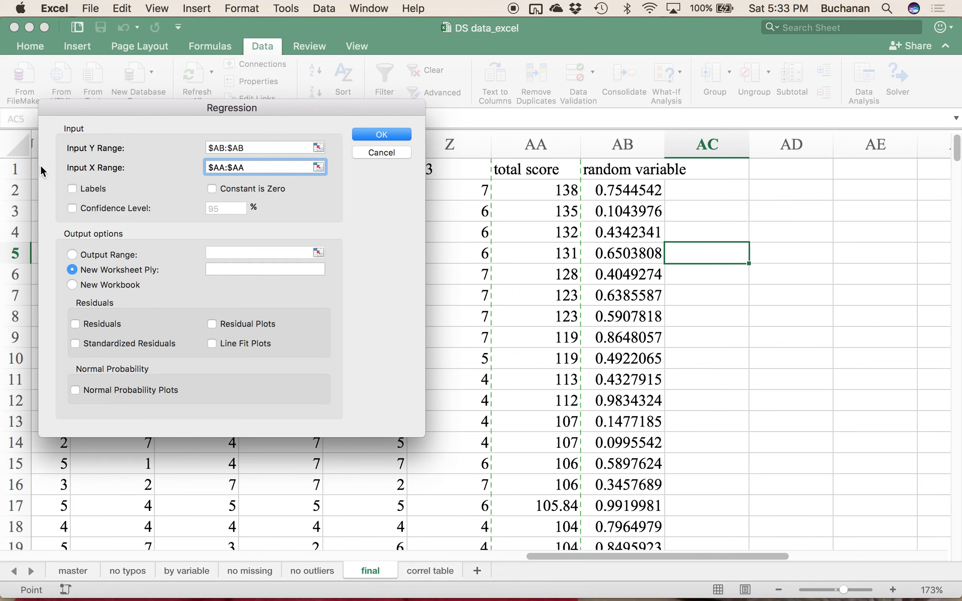
Step: Enable labels, standardized residuals, residual plots, line fit plots and normal probability plots, and run the regression to a new worksheet
click(73, 190)
click(111, 344)
click(211, 344)
click(84, 392)
click(386, 133)
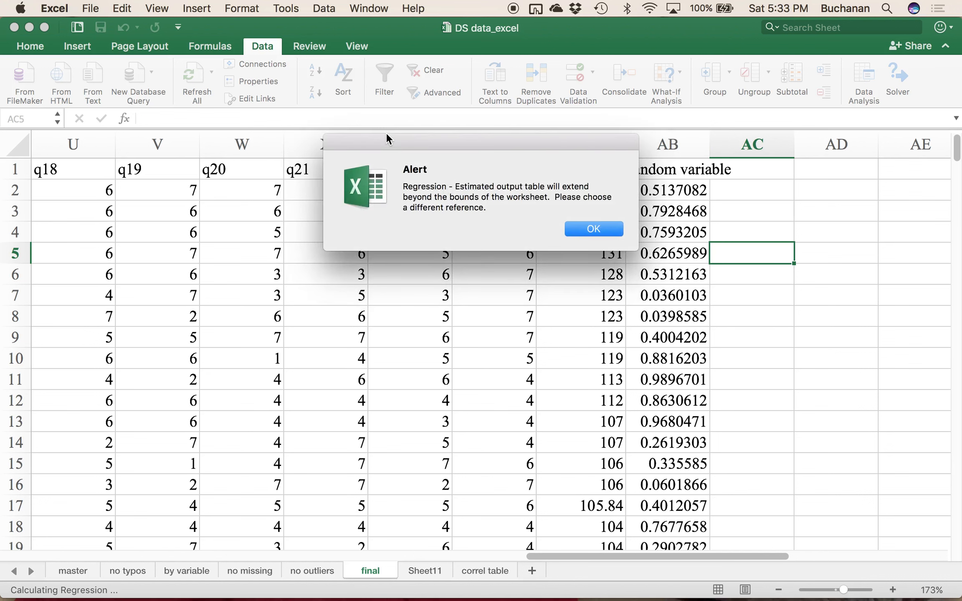
Step: Dismiss the alert and retry the regression with the same full-column ranges
click(593, 229)
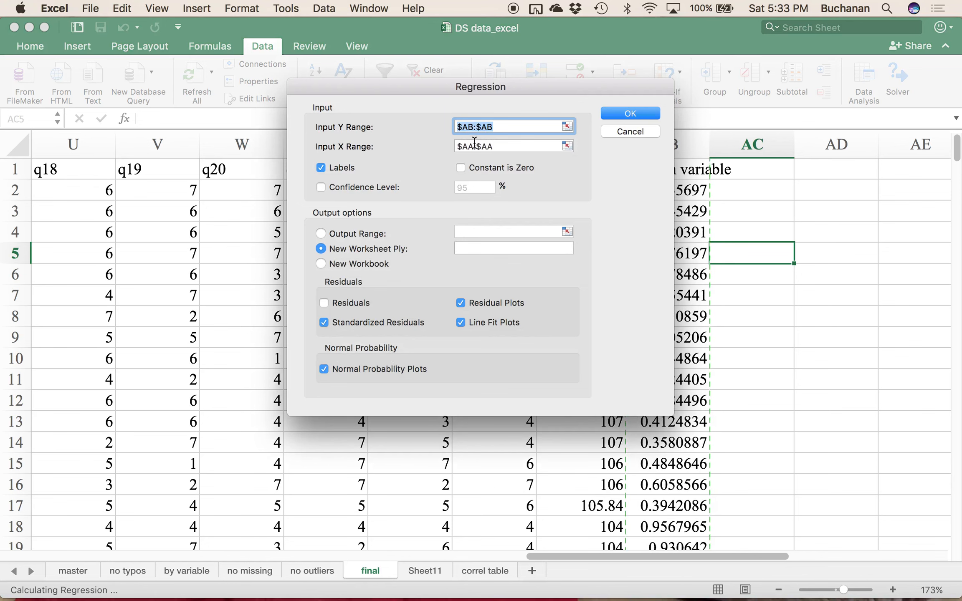
click(608, 112)
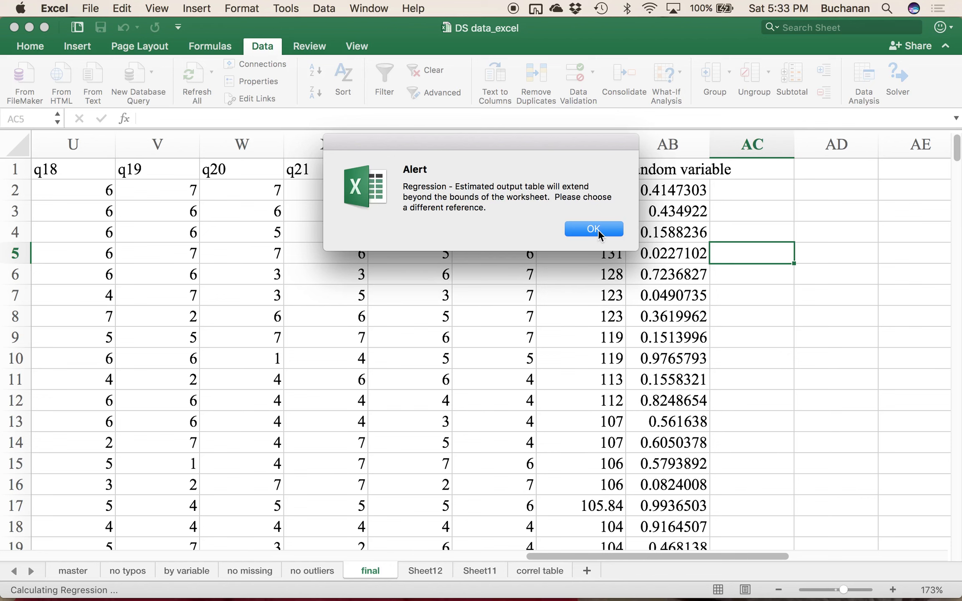
click(599, 230)
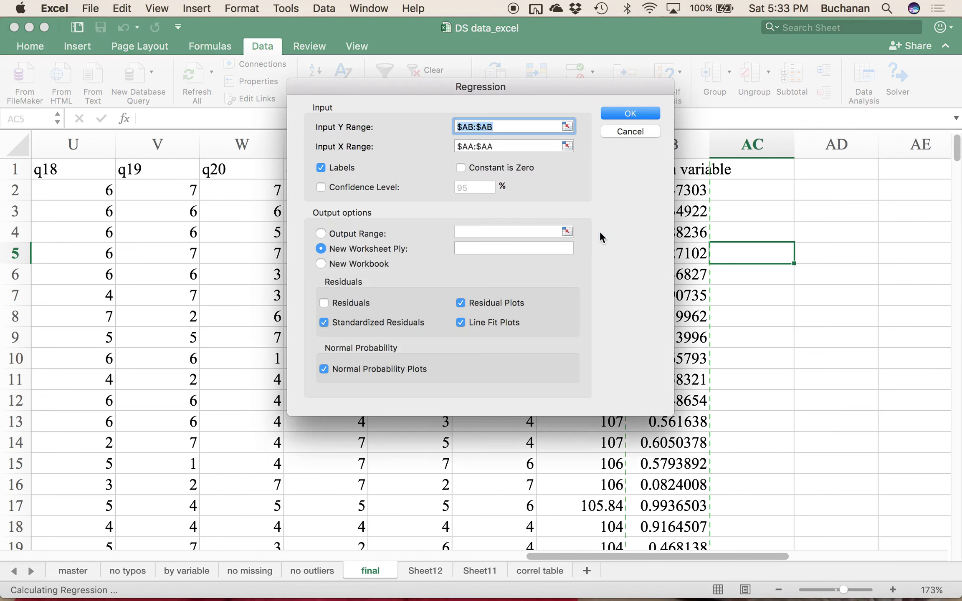
Step: Set the regression's Y range to only the random variable data cells, AB2 through AB267
click(567, 126)
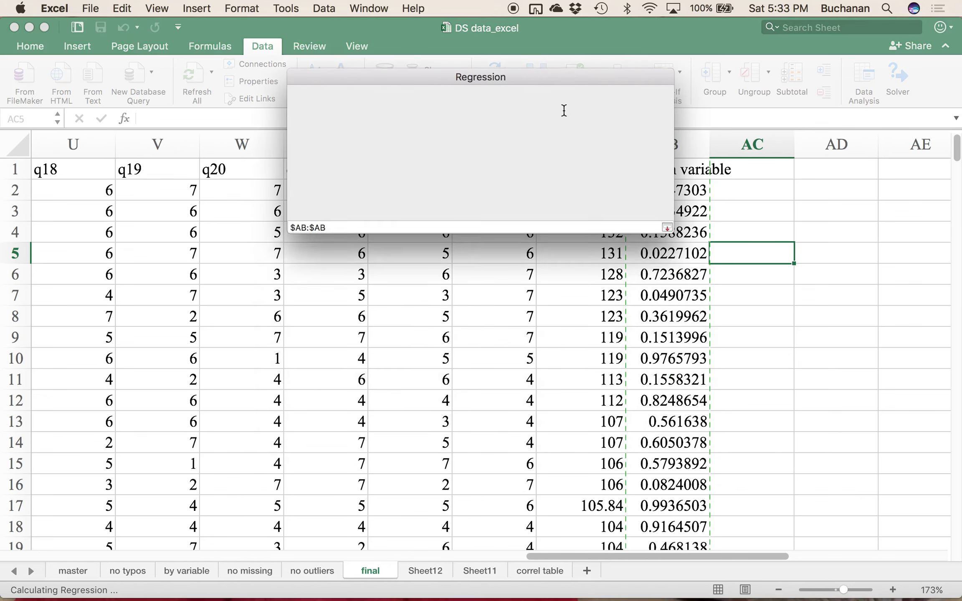
drag(551, 71, 413, 69)
click(650, 191)
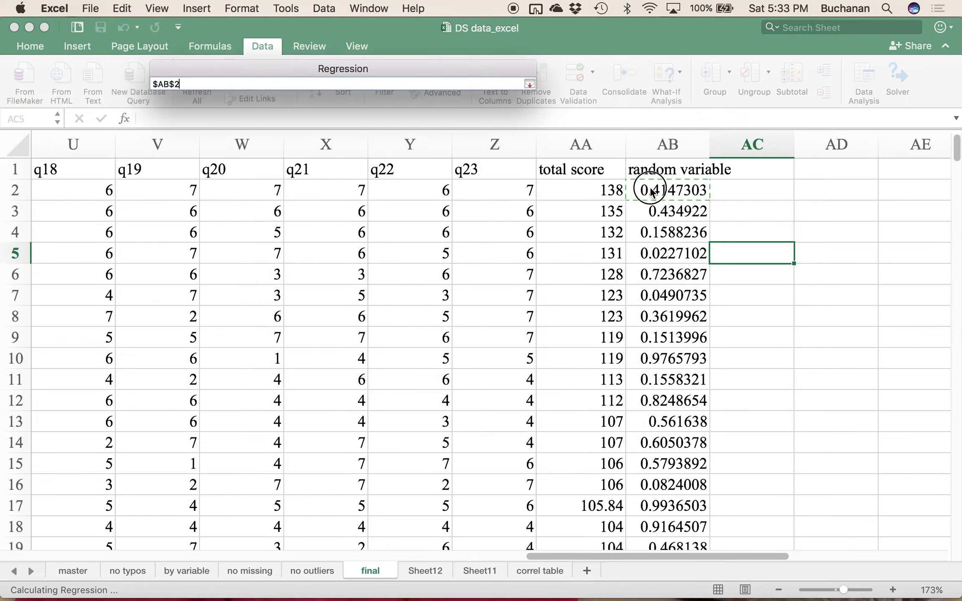
scroll(651, 192, down, 5)
scroll(650, 191, down, 20)
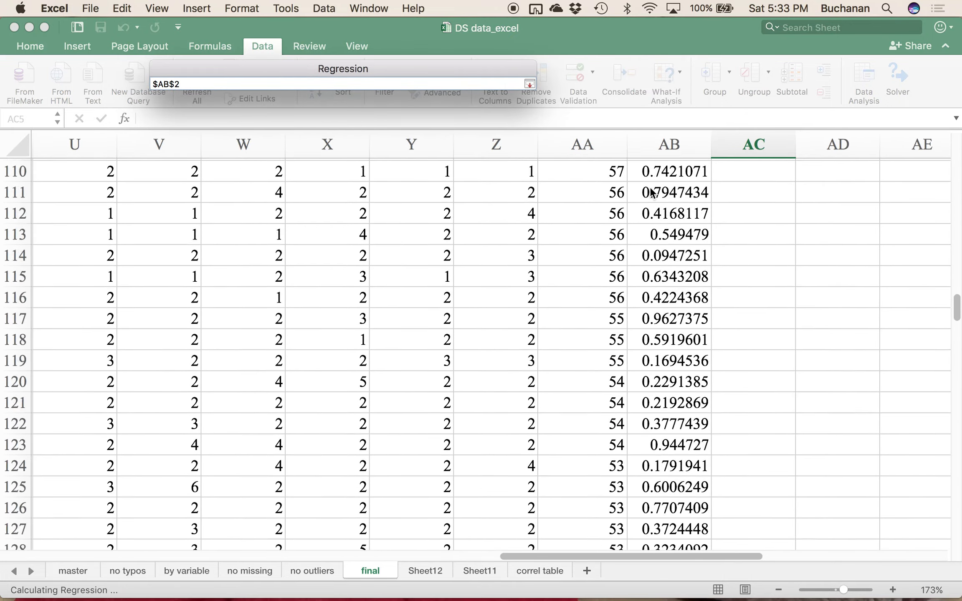
scroll(650, 191, down, 20)
scroll(650, 191, up, 12)
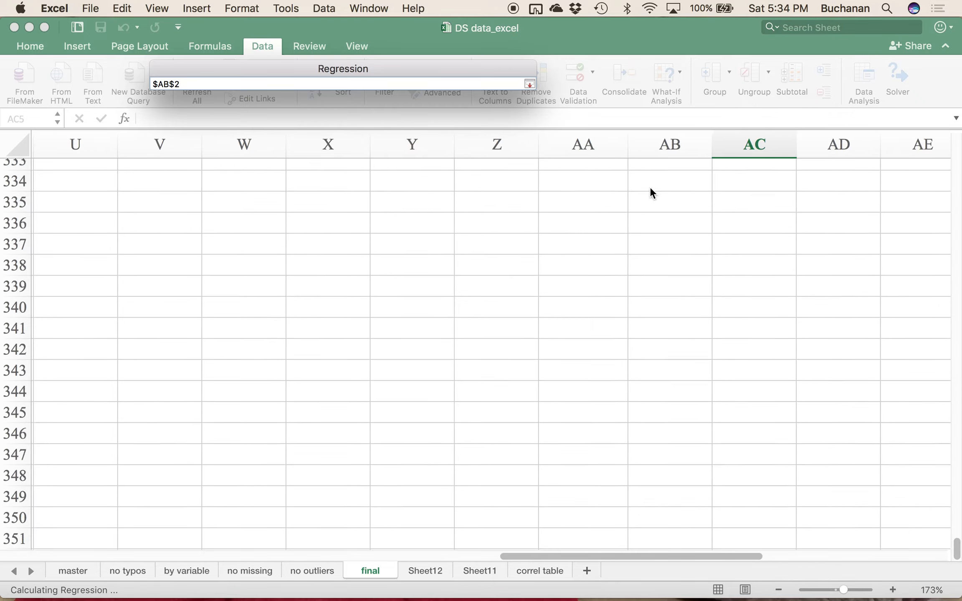
scroll(650, 191, up, 14)
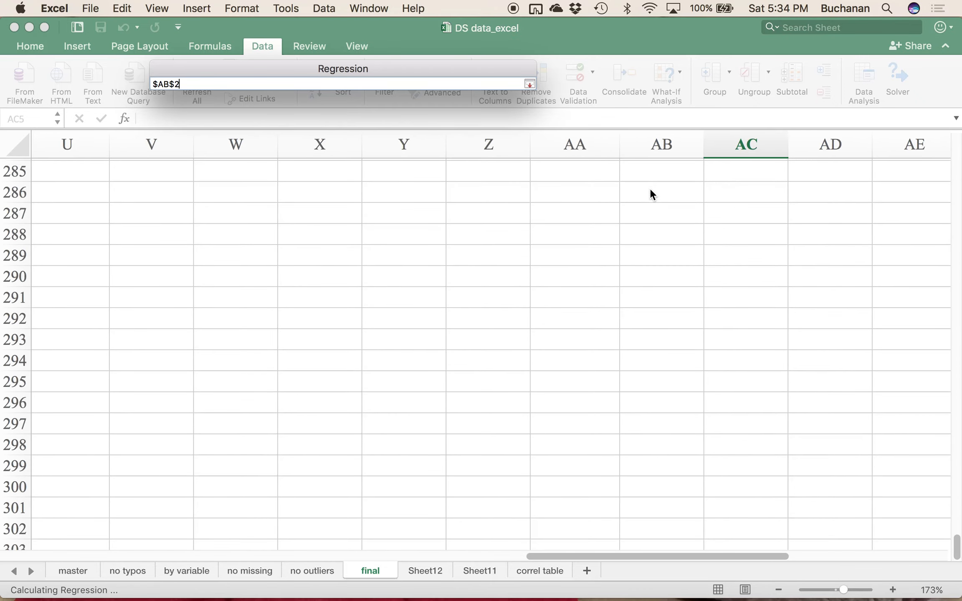
shift+click(654, 440)
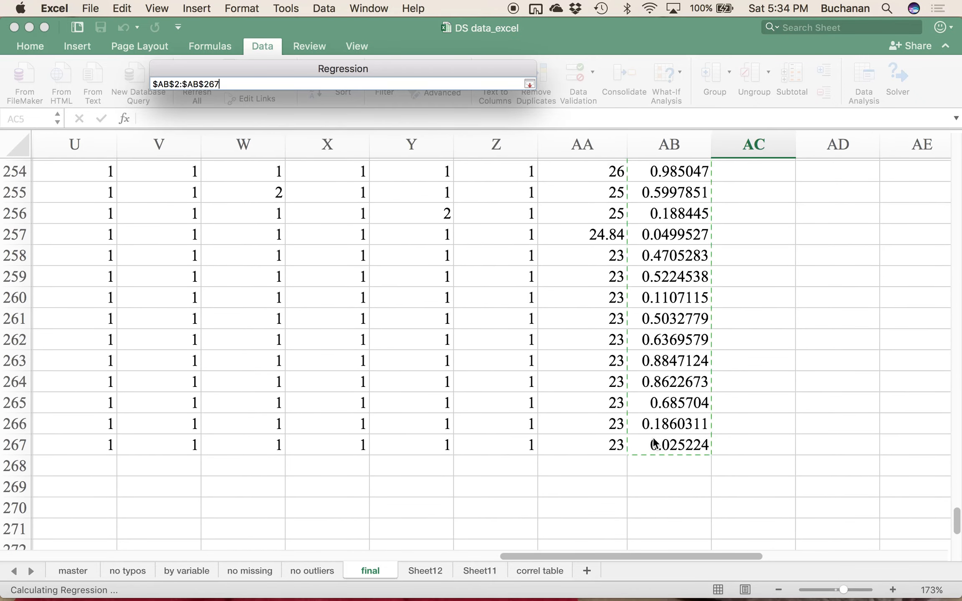
click(529, 84)
Step: Set the regression's X range to total score cells AA2:AA267, turn off Labels, and run the regression to a new worksheet
click(481, 146)
key(BackSpace)
drag(519, 93, 309, 90)
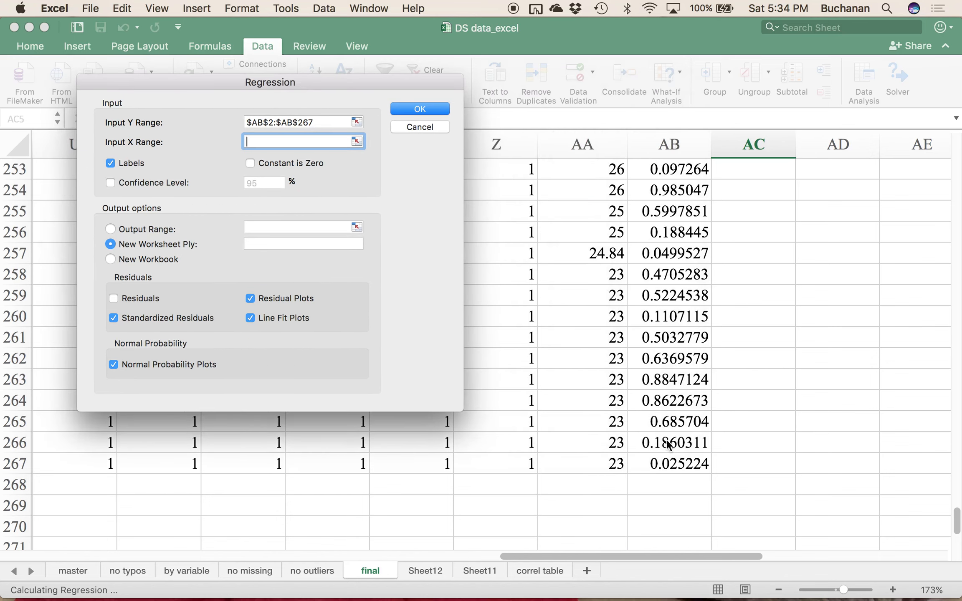
click(604, 465)
key(super+shift+Up)
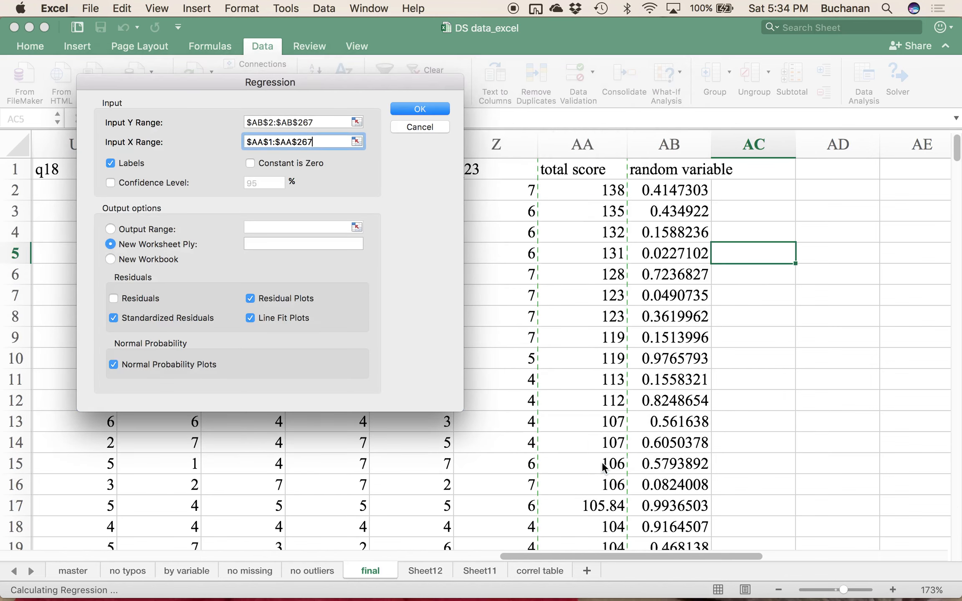
key(shift+Down)
click(126, 167)
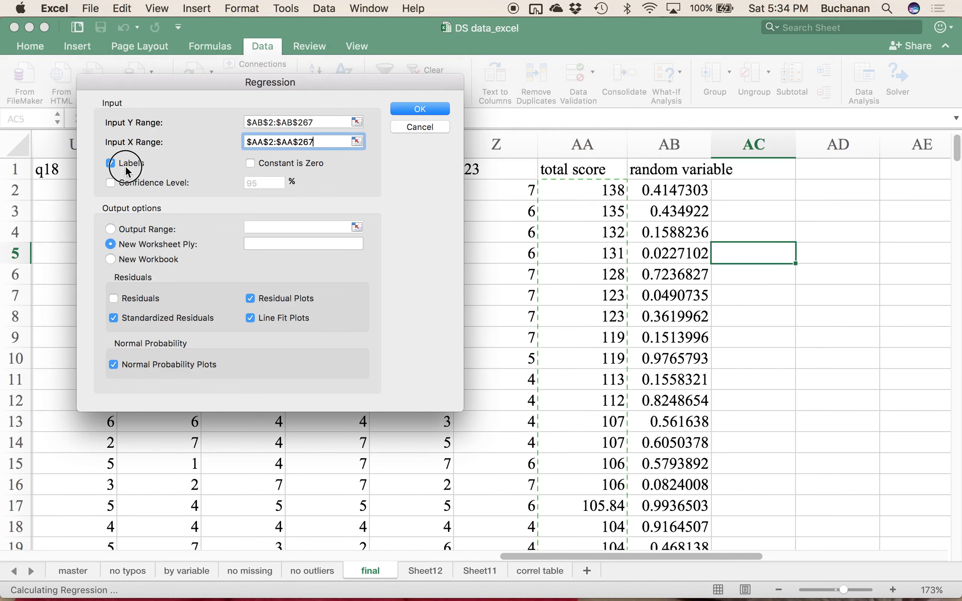
click(431, 111)
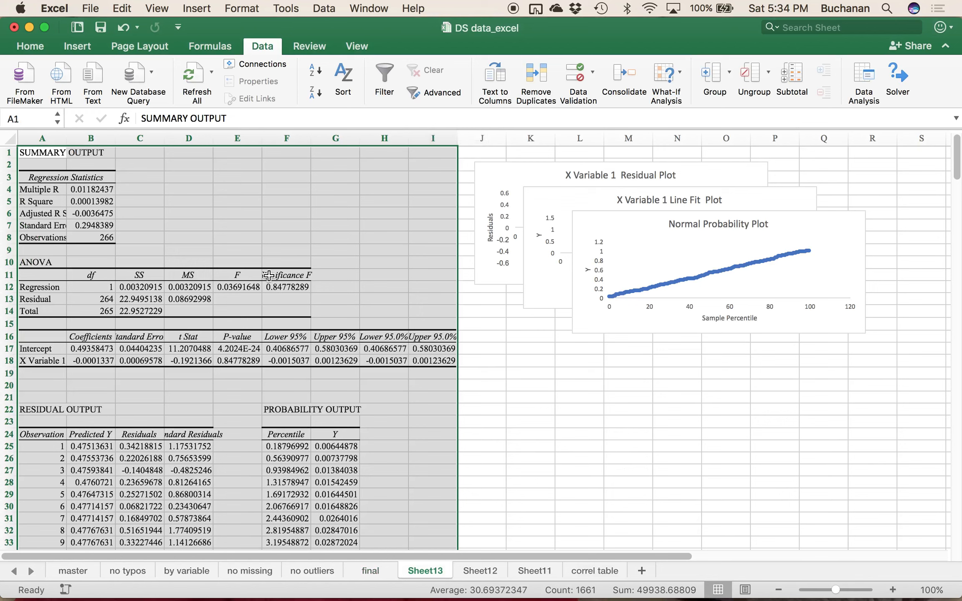
Step: Fill the summary output block A1:I19 with black to hide its statistics
click(236, 201)
drag(35, 154, 447, 375)
click(29, 47)
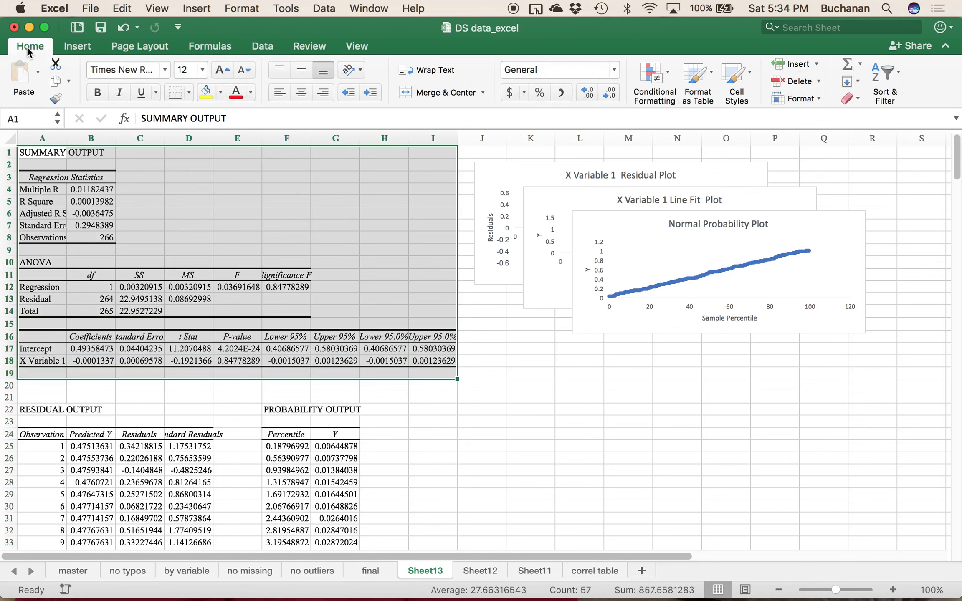
click(221, 96)
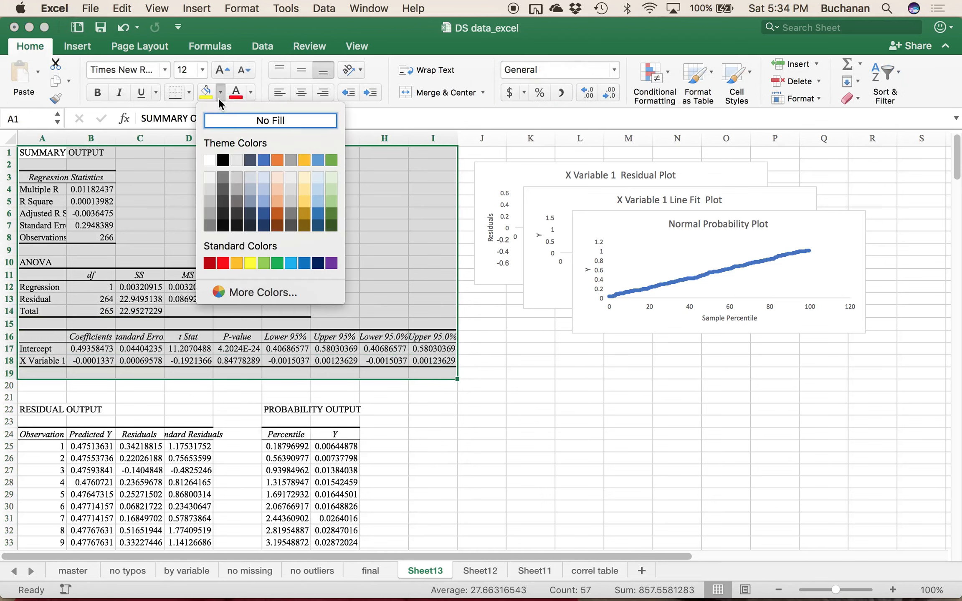
click(221, 161)
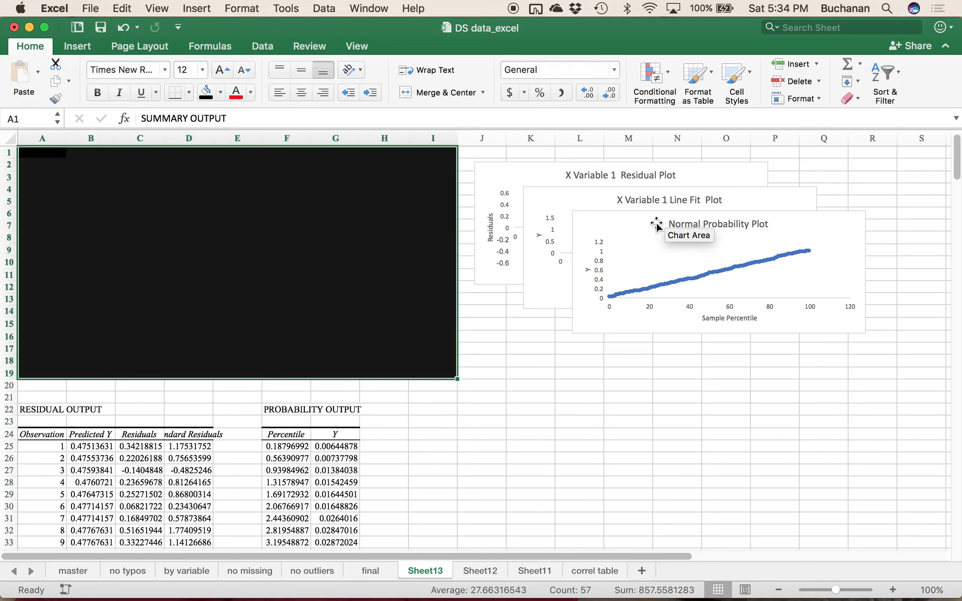
Step: Place the Normal Probability Plot over the black block and enlarge it to span about rows 2 to 18
click(634, 224)
drag(634, 223, 92, 168)
drag(325, 279, 350, 356)
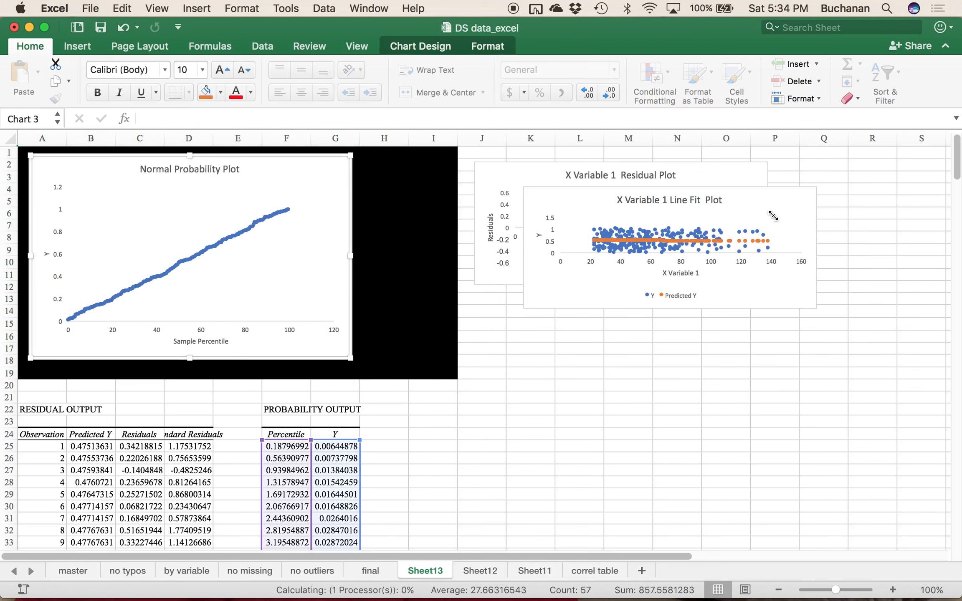
Step: Enlarge the residual plot to span about rows 2 to 25 and place the line fit plot directly below it
click(801, 199)
drag(801, 200, 759, 323)
drag(956, 163, 730, 305)
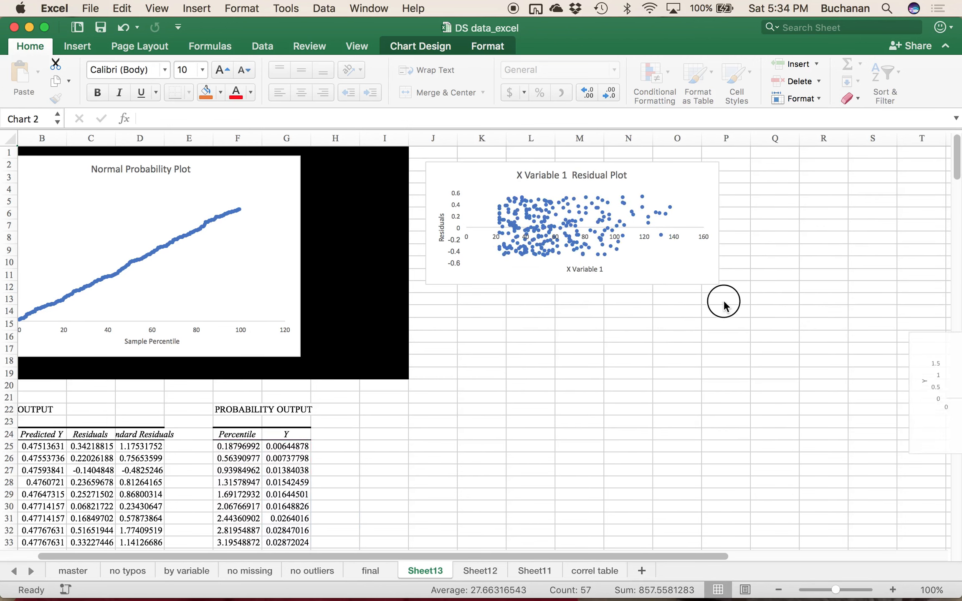
drag(295, 276, 311, 294)
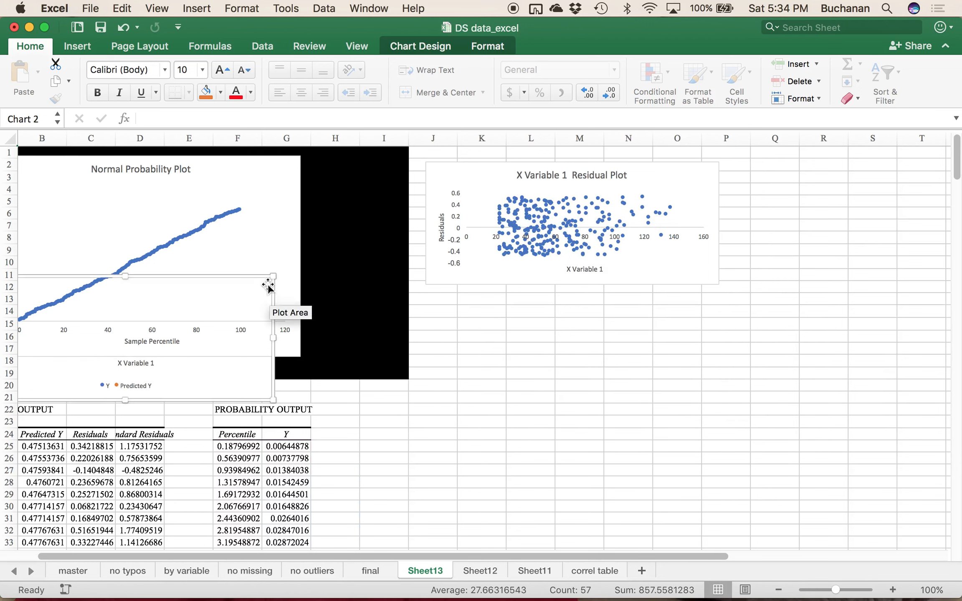
drag(256, 275, 782, 446)
click(669, 175)
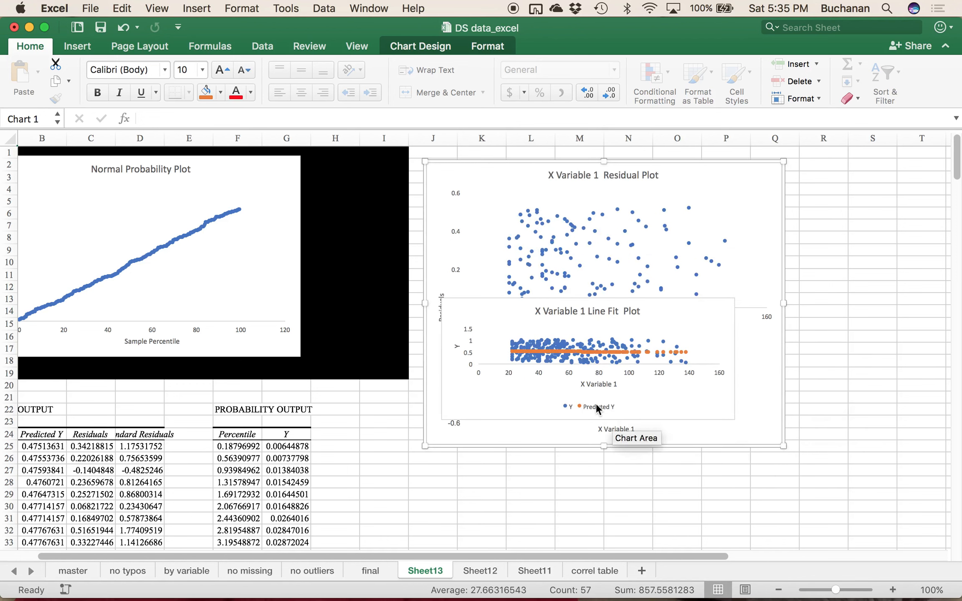
drag(681, 308, 665, 471)
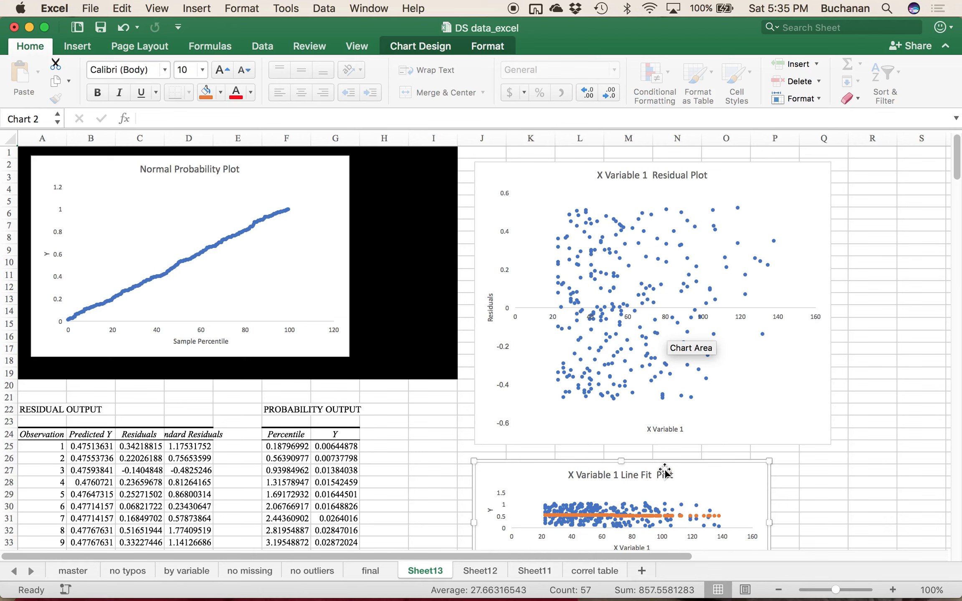
Step: Widen column D to fit the Standard Residuals heading and select its first value in D25
scroll(368, 352, down, 6)
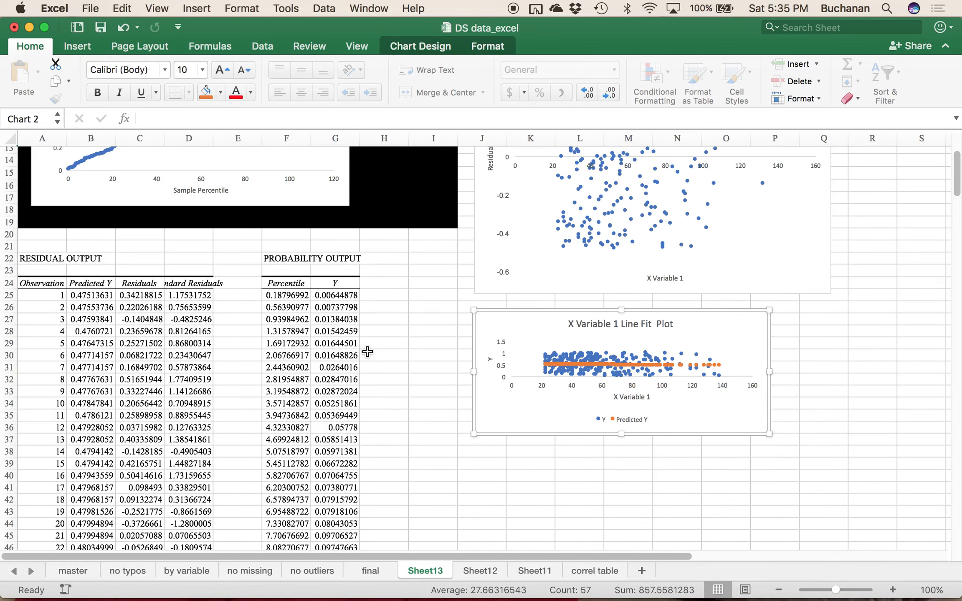
click(162, 284)
click(178, 284)
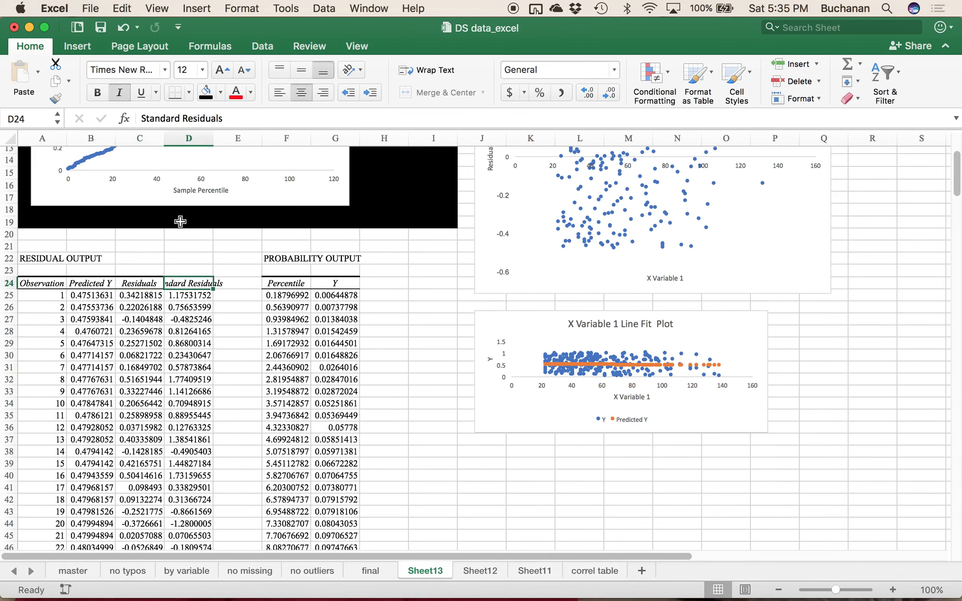
drag(213, 138, 242, 138)
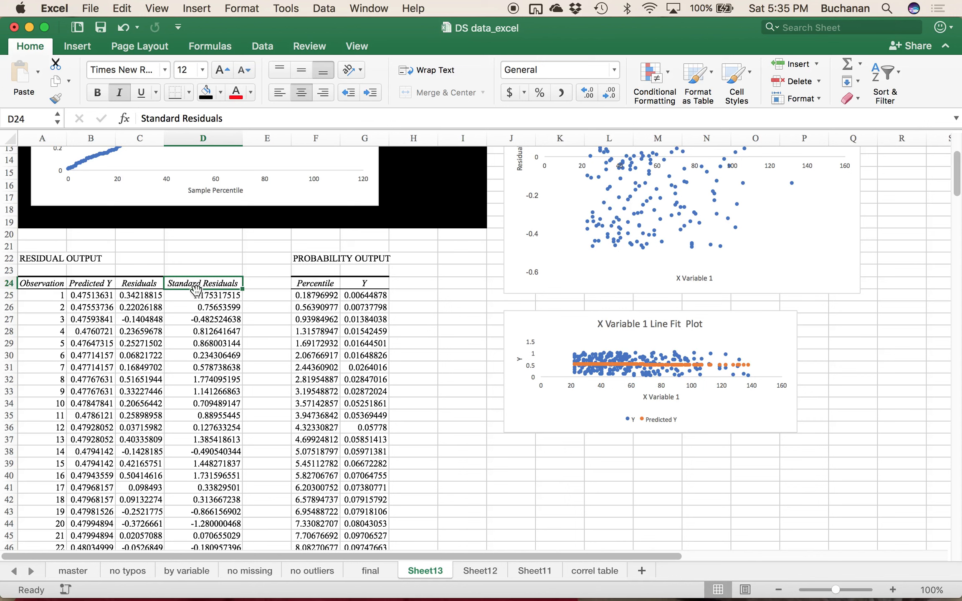
click(182, 299)
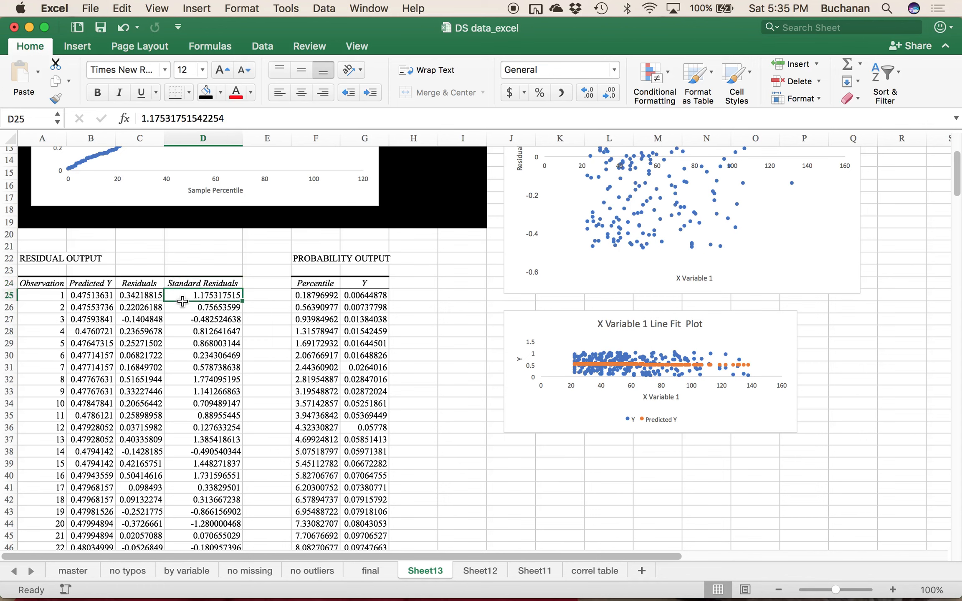
scroll(183, 301, down, 4)
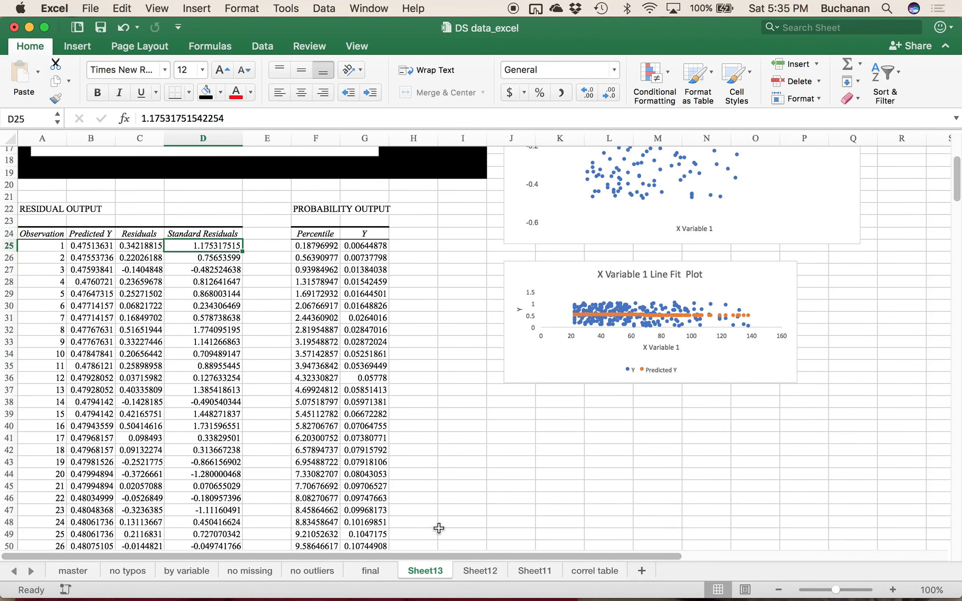
Step: Delete the empty worksheets Sheet12 and Sheet11
click(487, 572)
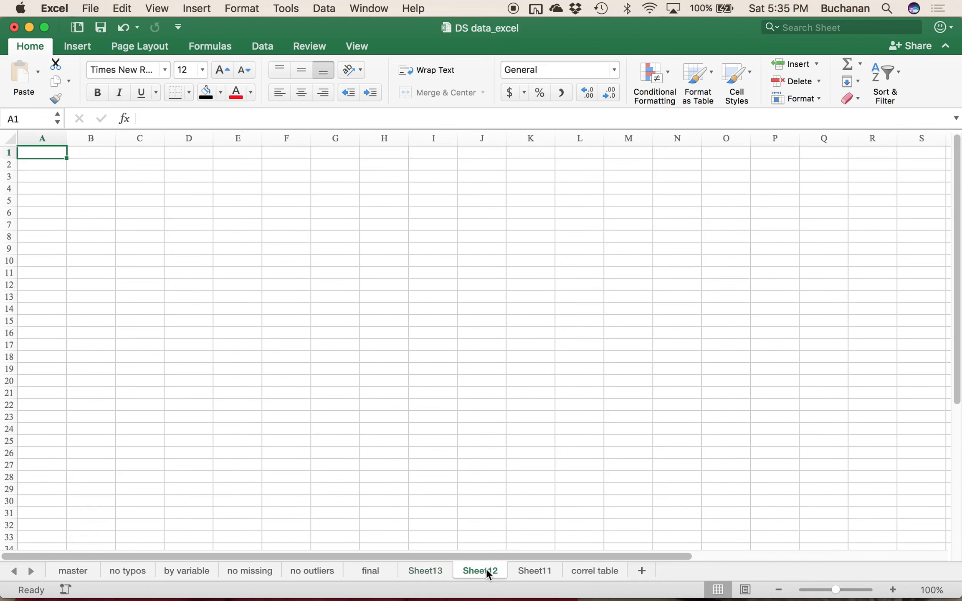
right_click(487, 568)
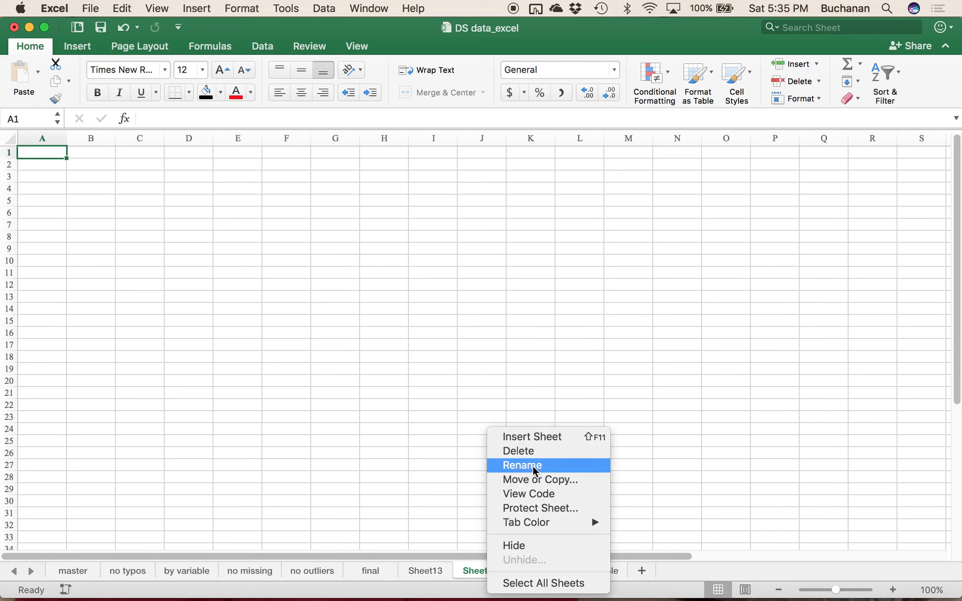
click(537, 455)
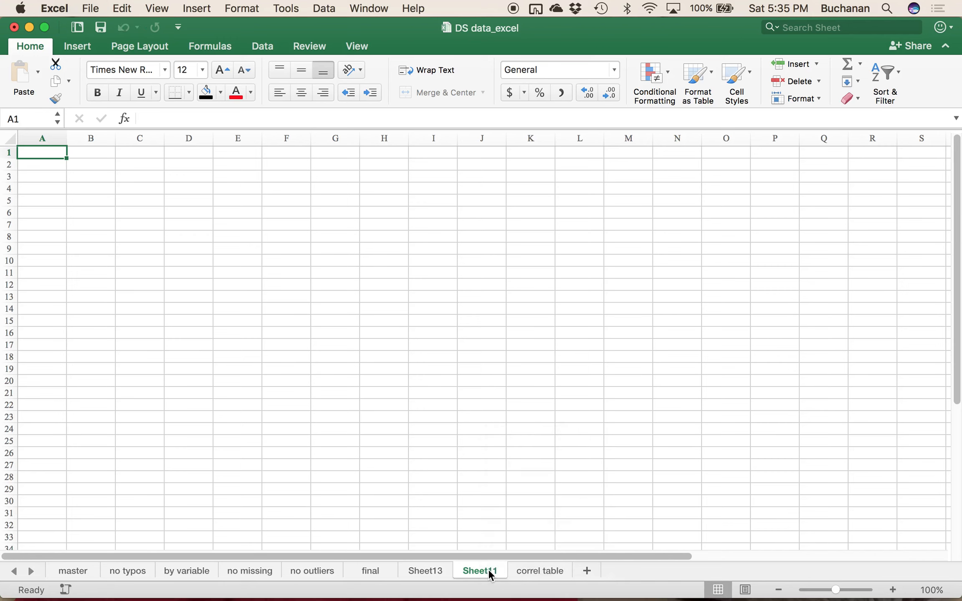
right_click(488, 570)
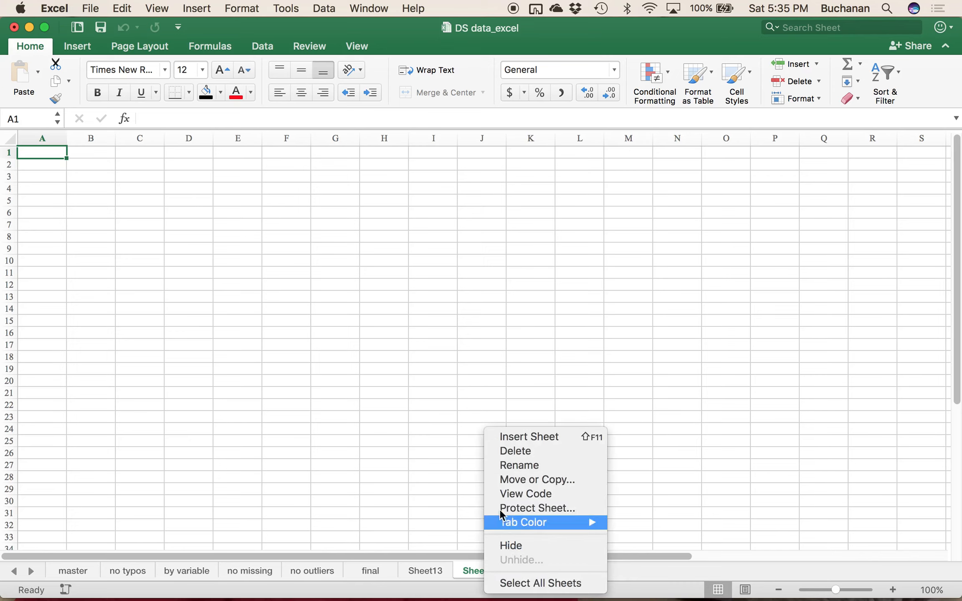
click(516, 451)
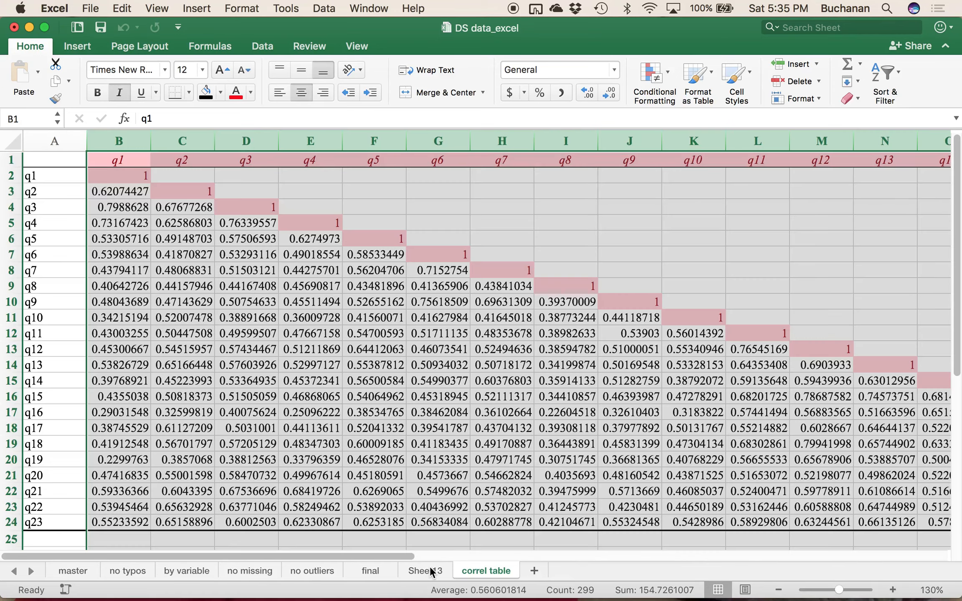
Step: Rename the regression output sheet Sheet13 as "assumptions"
click(430, 570)
double_click(428, 571)
text(assump)
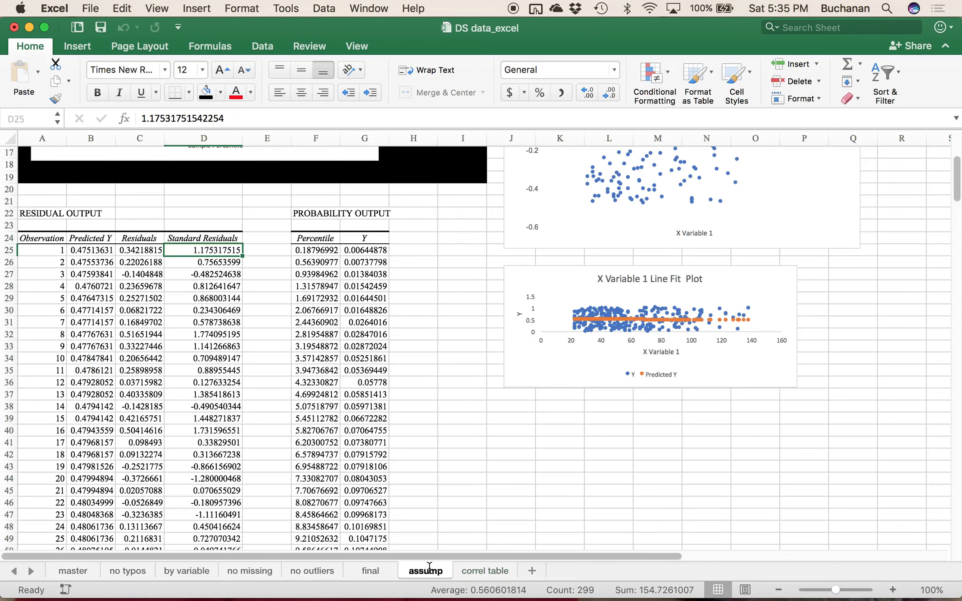
text(tions)
key(Return)
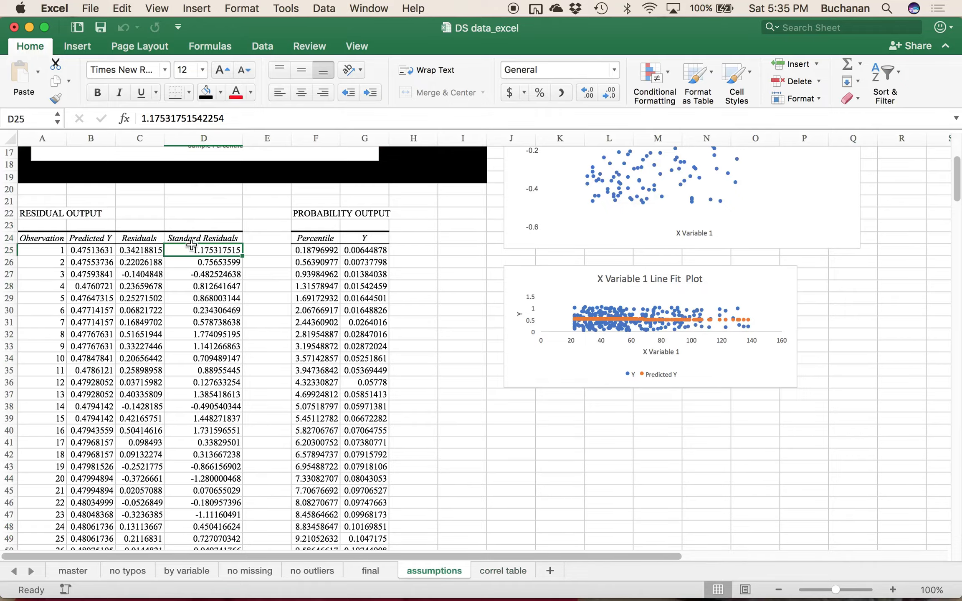
Step: Select all the standard residual values from D25 through D290
scroll(191, 245, down, 20)
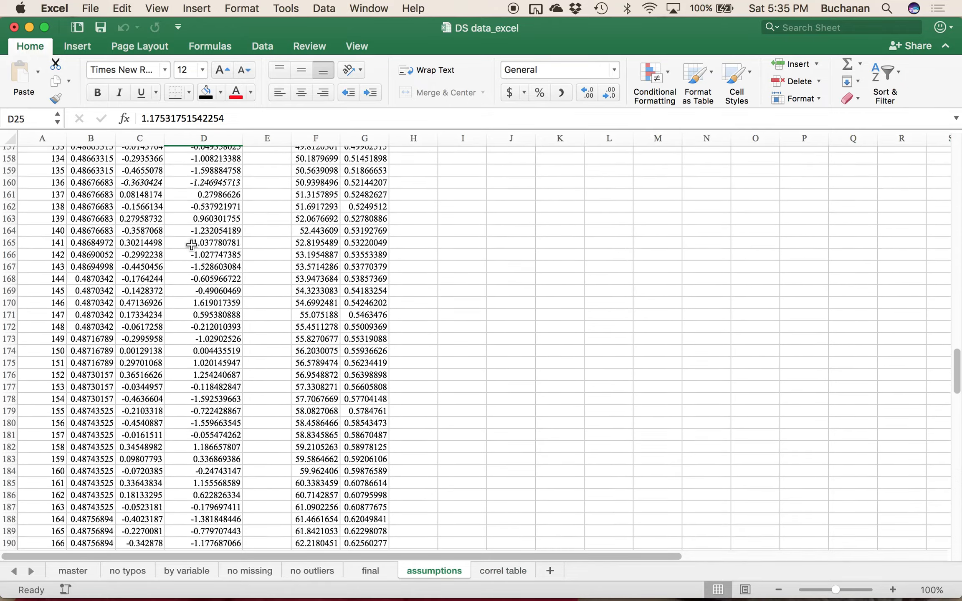
scroll(191, 245, down, 20)
scroll(191, 246, up, 20)
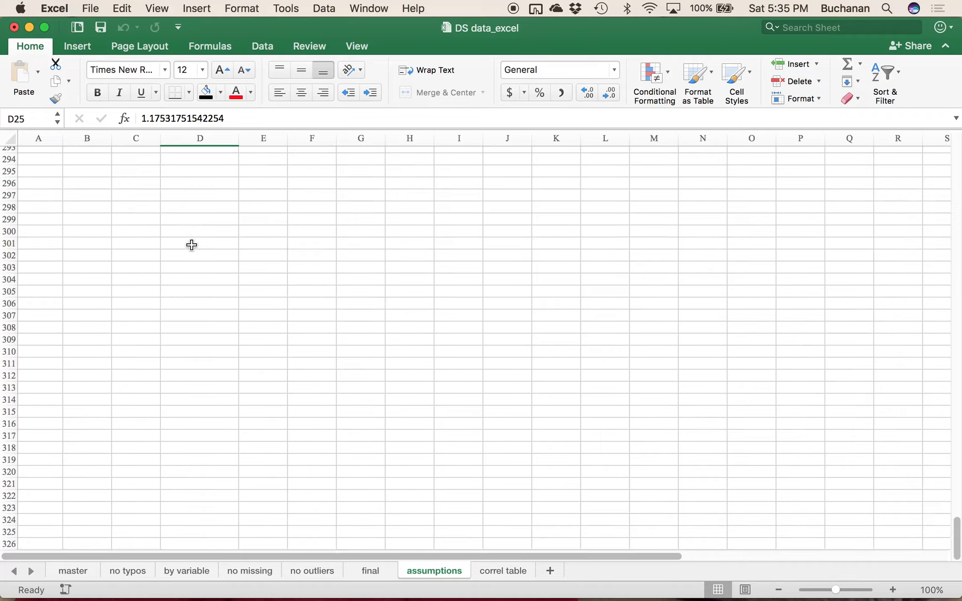
shift+click(196, 285)
scroll(256, 270, up, 20)
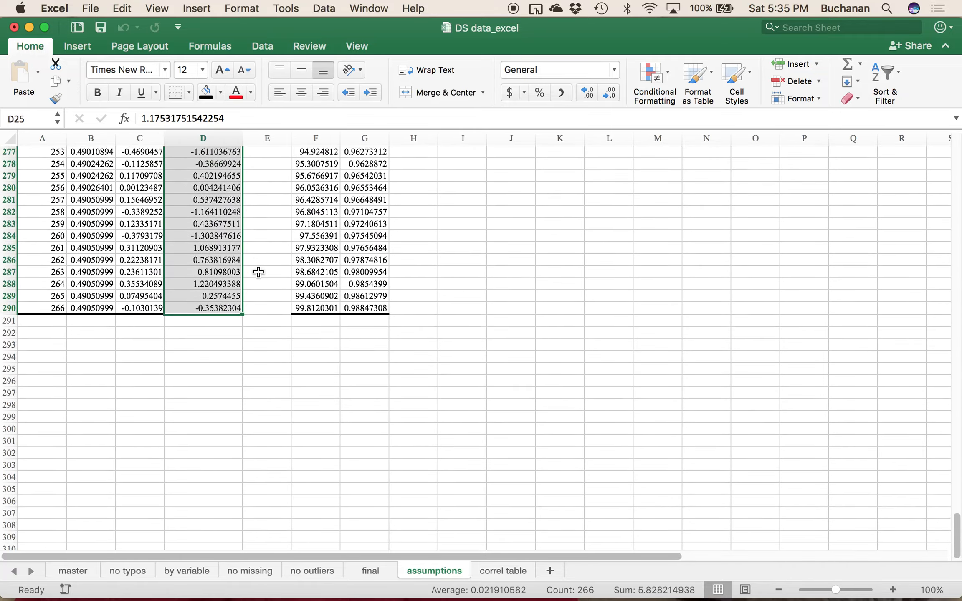
scroll(259, 272, up, 20)
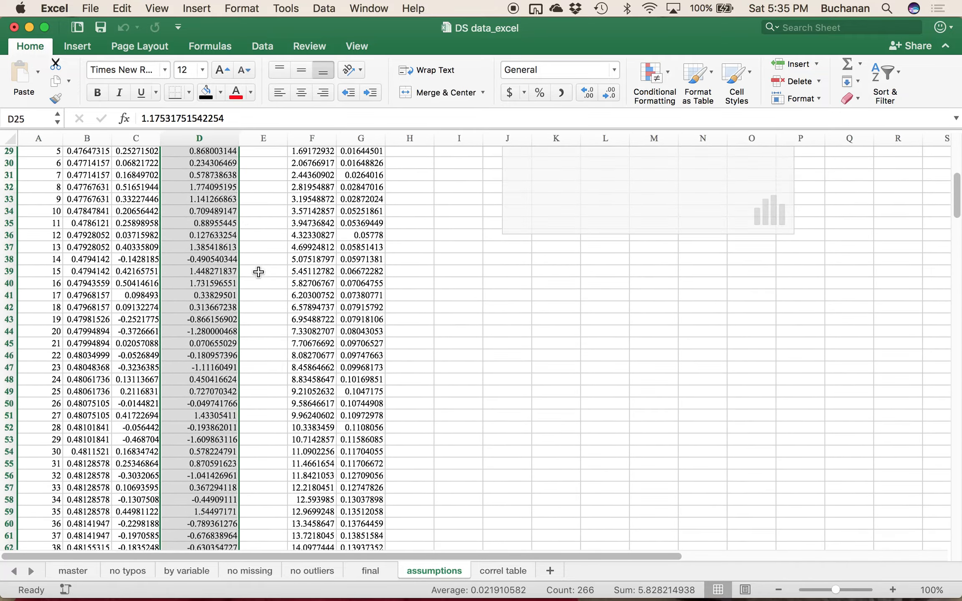
scroll(259, 272, down, 5)
scroll(259, 272, left, 1)
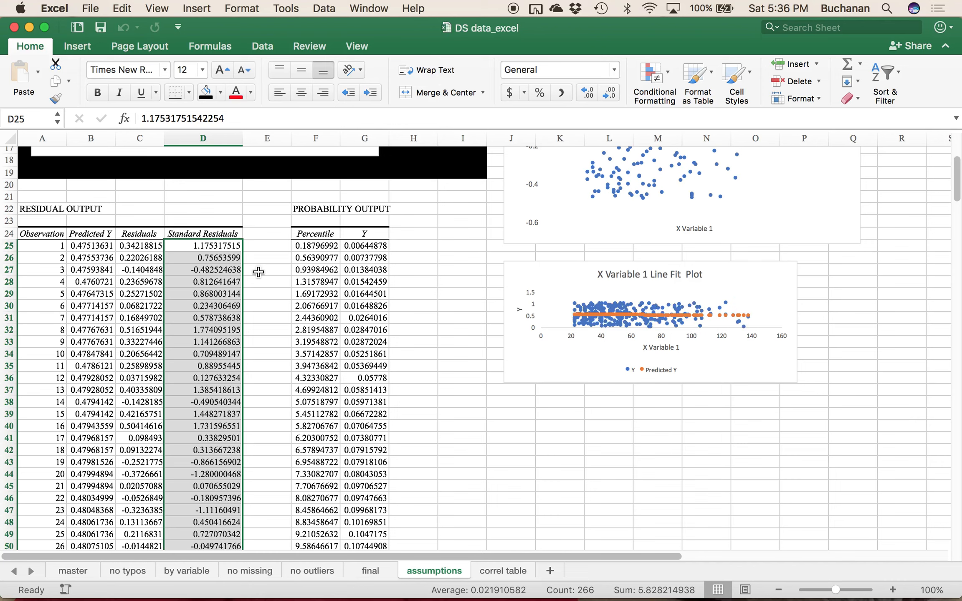
Step: Start the Histogram tool from the data analysis tools
click(272, 47)
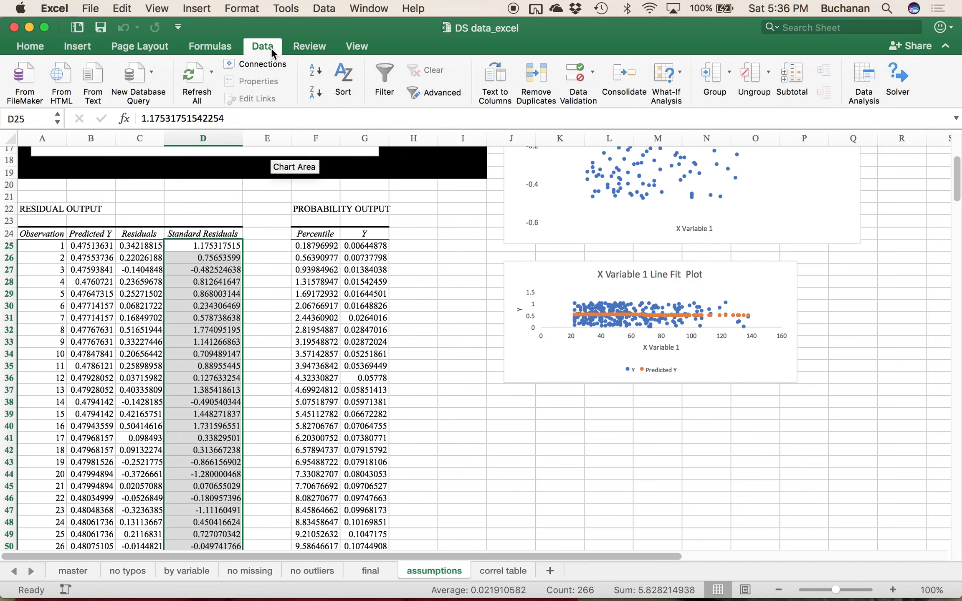
click(865, 75)
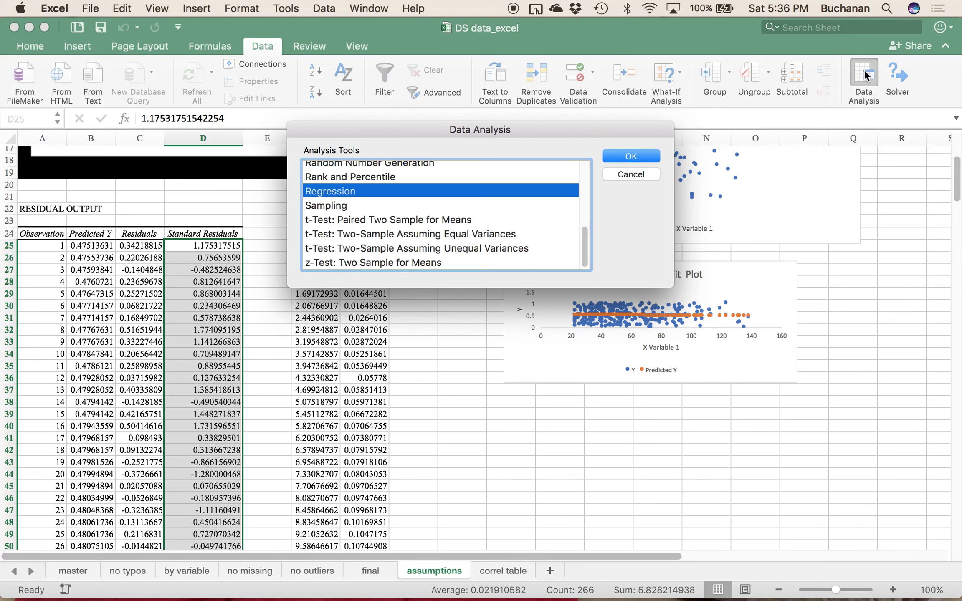
scroll(488, 249, up, 5)
scroll(488, 248, down, 3)
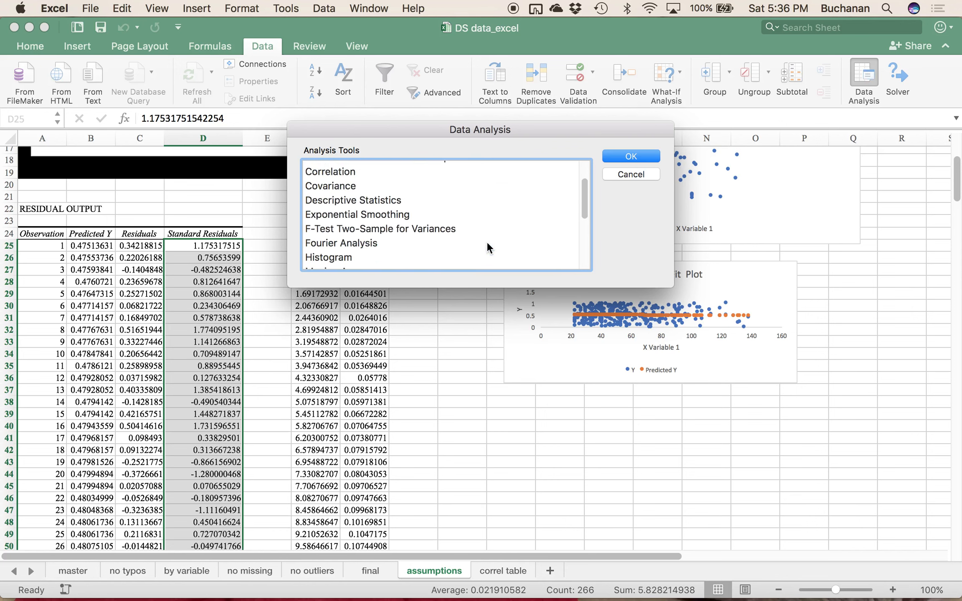
scroll(488, 246, down, 1)
click(336, 194)
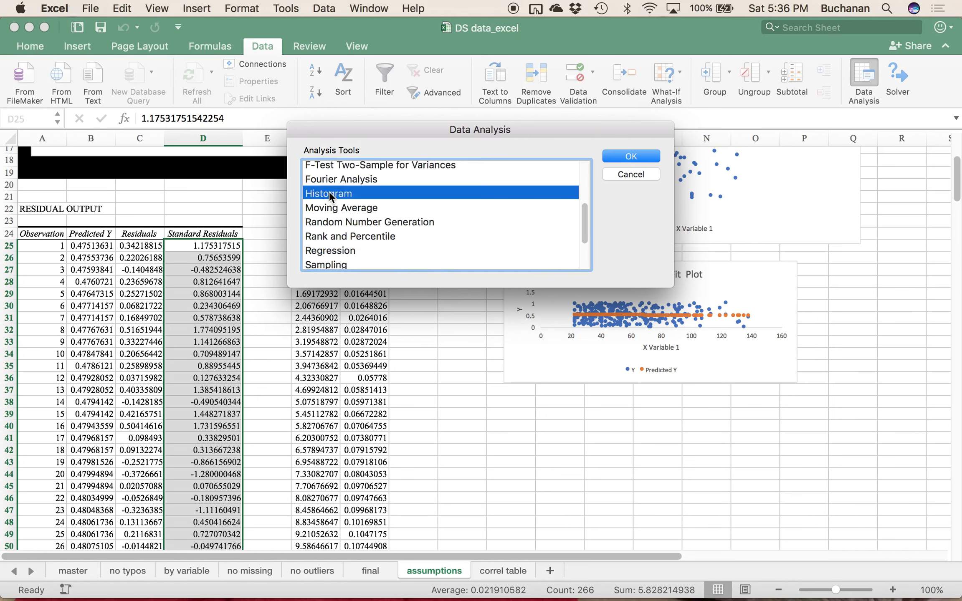
click(637, 156)
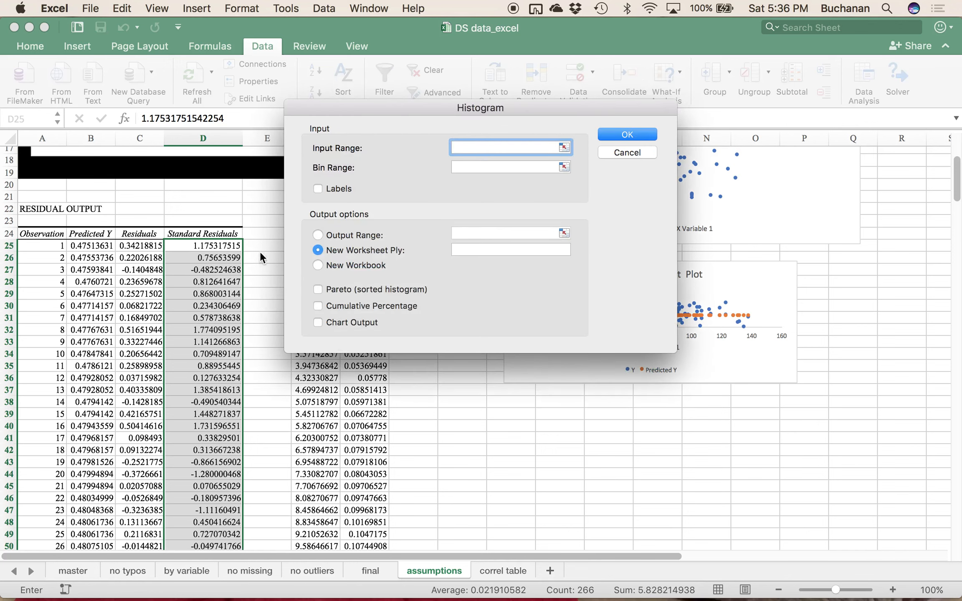
Step: Set the histogram's input range to the standard residuals in $D$25:$D$290
drag(217, 245, 206, 518)
scroll(205, 518, down, 15)
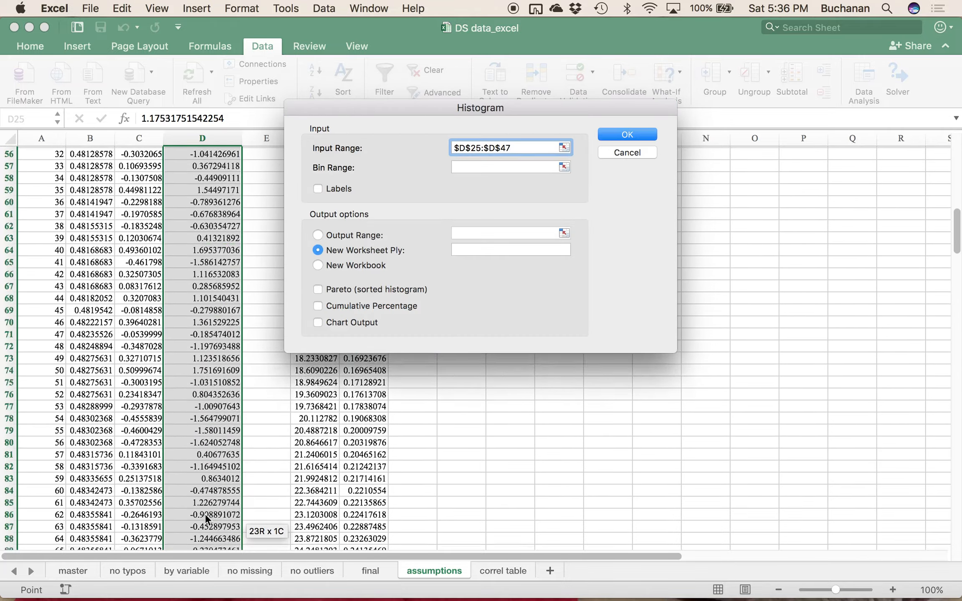
scroll(205, 516, down, 15)
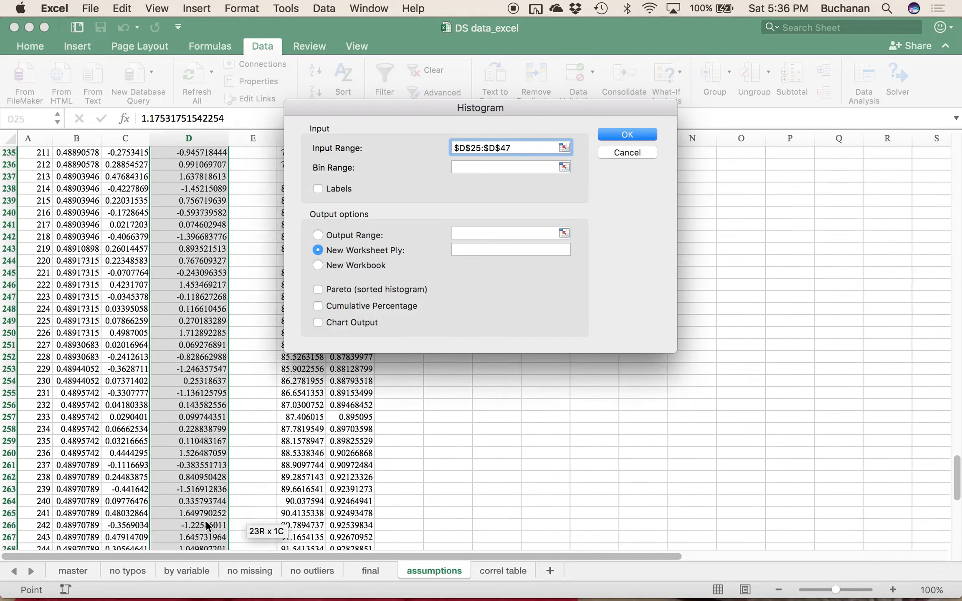
scroll(205, 520, up, 10)
scroll(198, 546, down, 8)
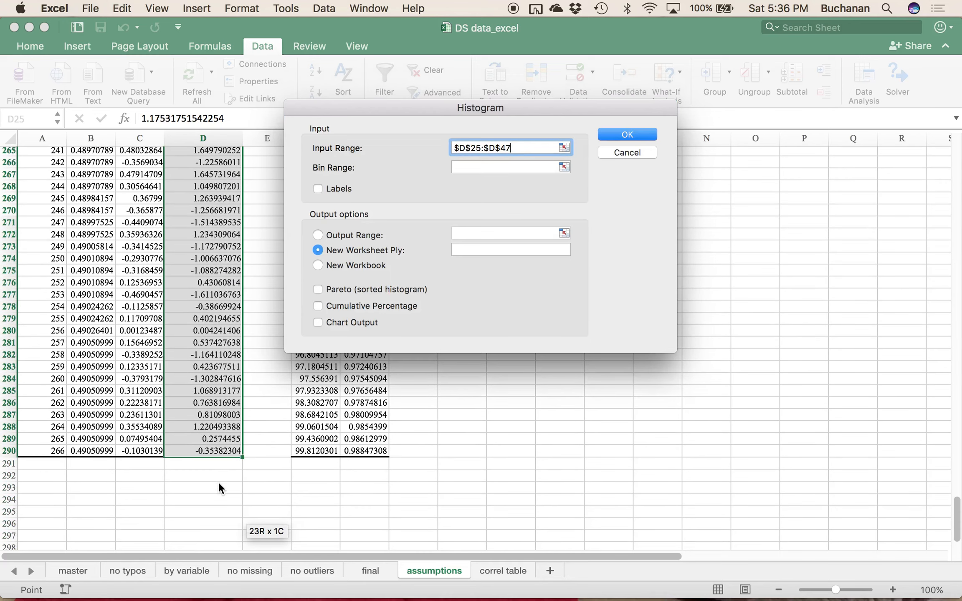
shift+click(216, 447)
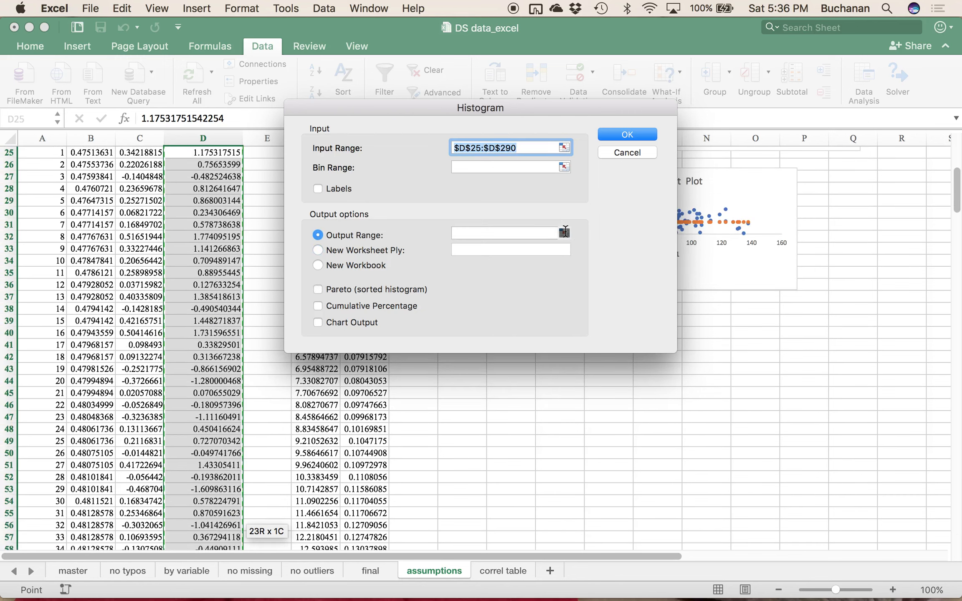
Step: Set the histogram's output range to $I$39, include chart output and generate the histogram
click(564, 232)
click(463, 319)
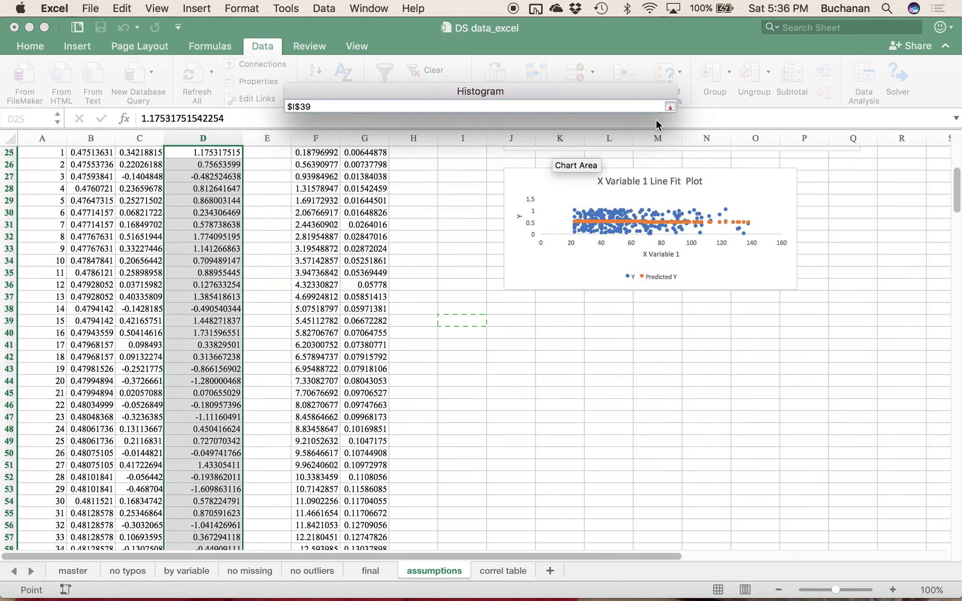
click(670, 106)
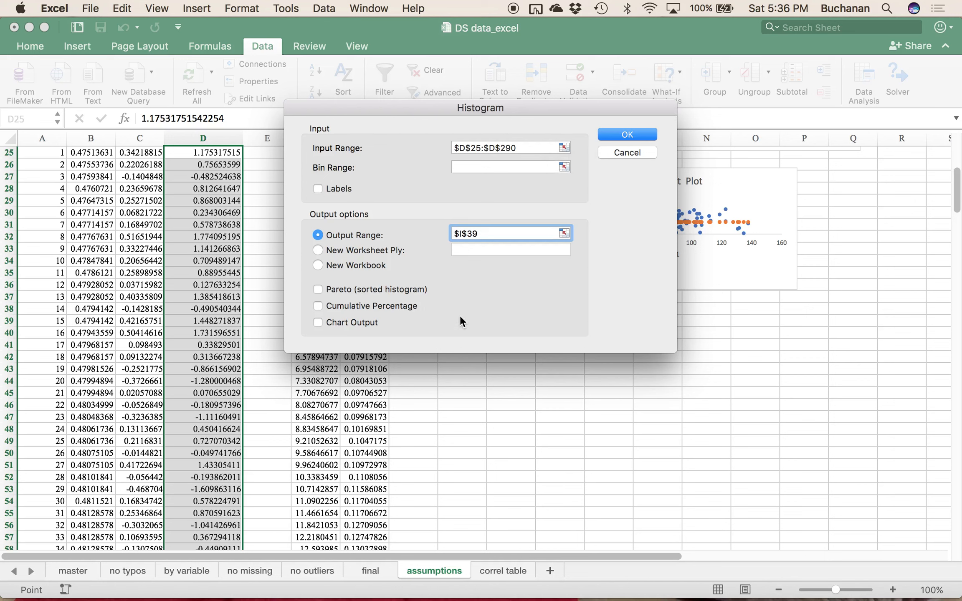
click(361, 320)
click(627, 134)
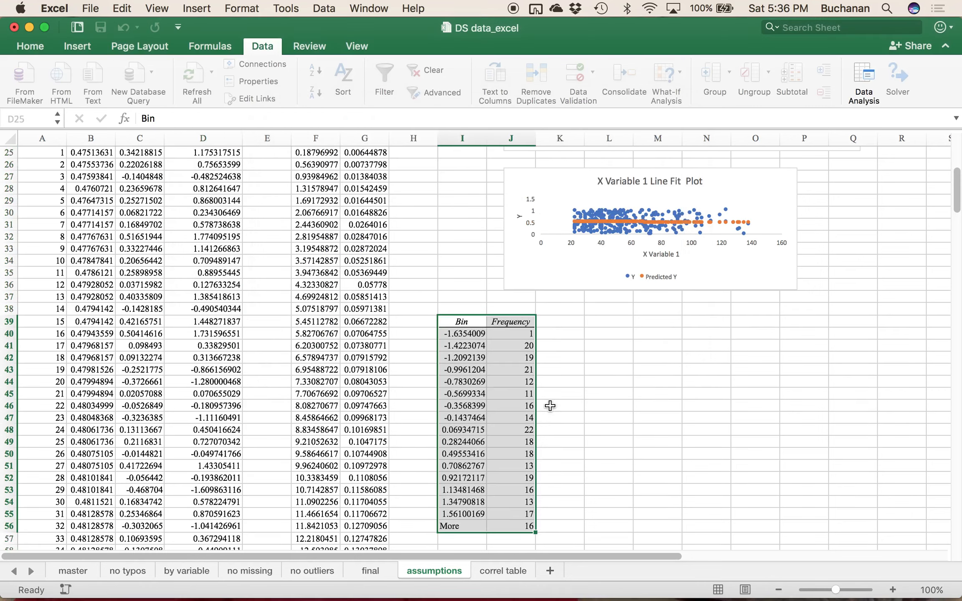
Step: Insert a recommended column chart from the bin and frequency table, place it beside the table and enlarge it
scroll(553, 404, down, 4)
scroll(553, 404, up, 3)
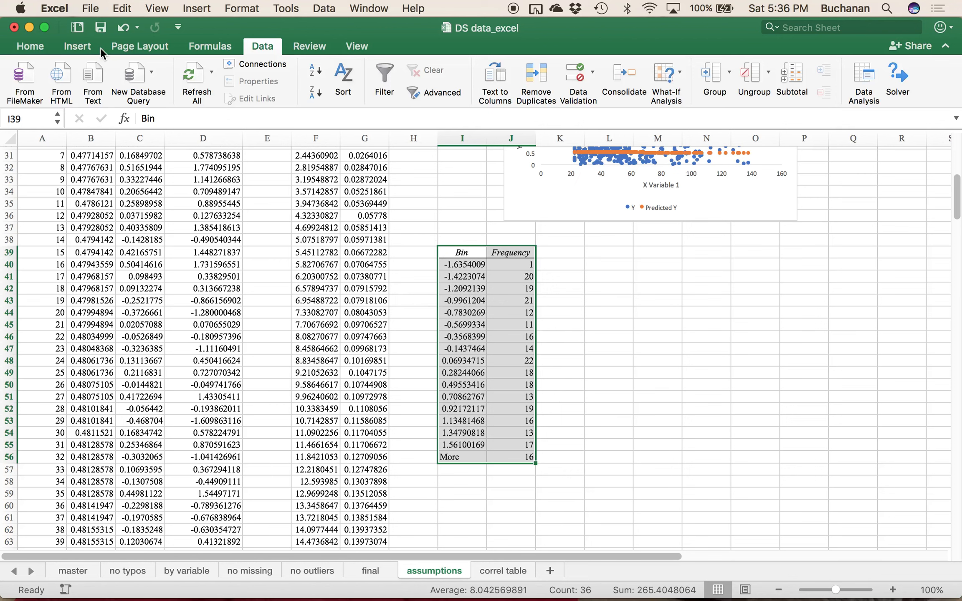
click(79, 46)
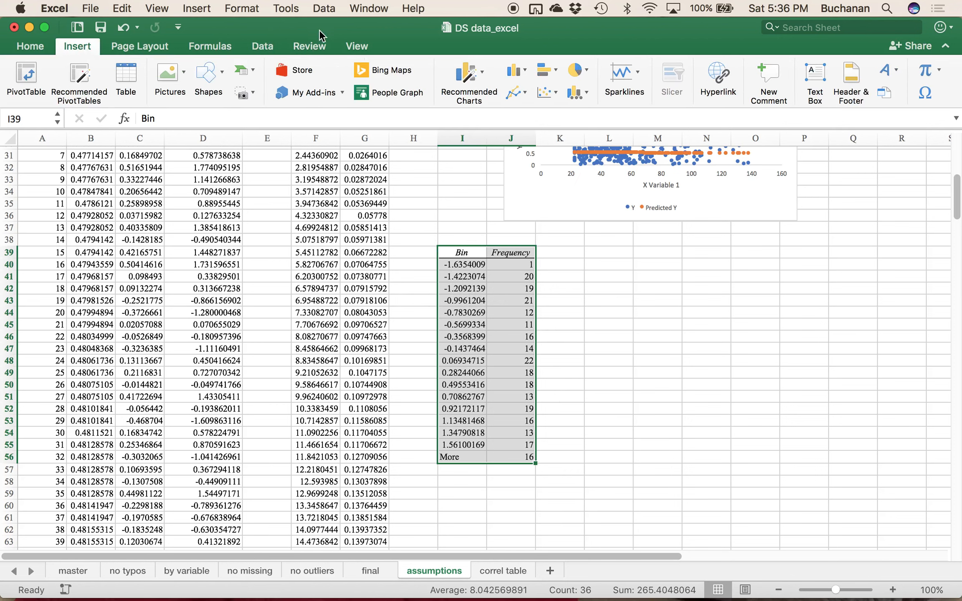
click(464, 70)
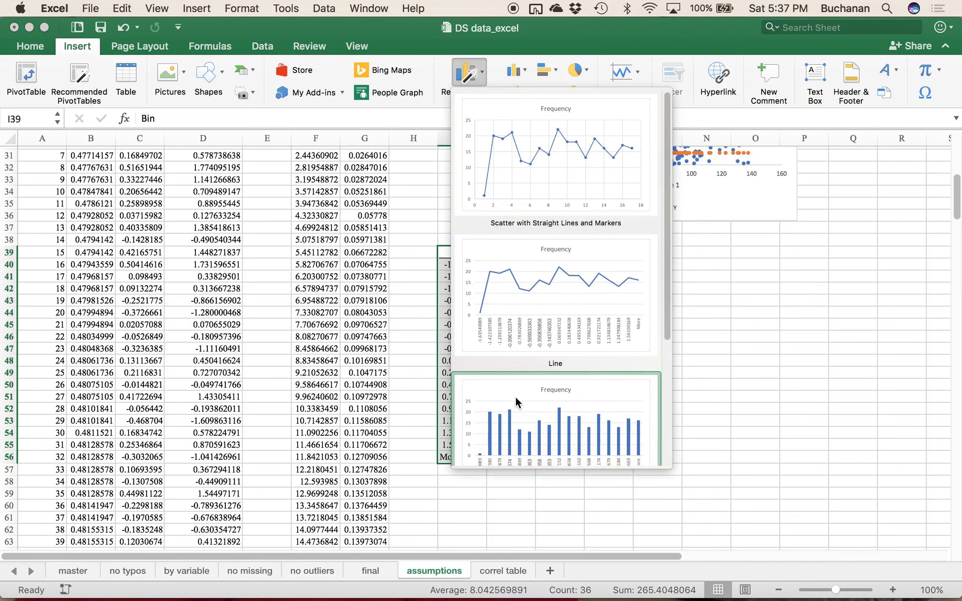
scroll(518, 402, down, 3)
scroll(517, 401, down, 5)
scroll(518, 401, up, 10)
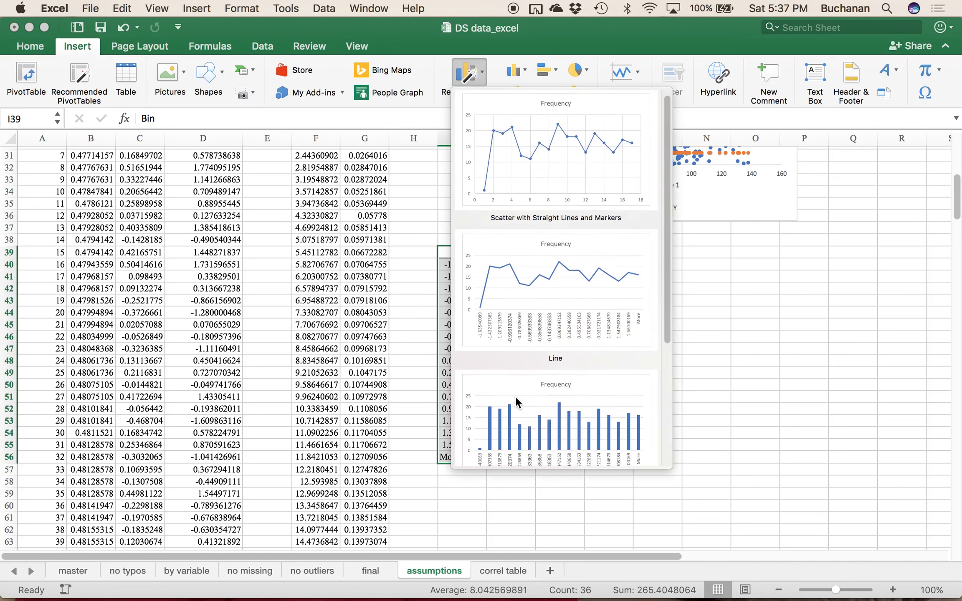
click(526, 428)
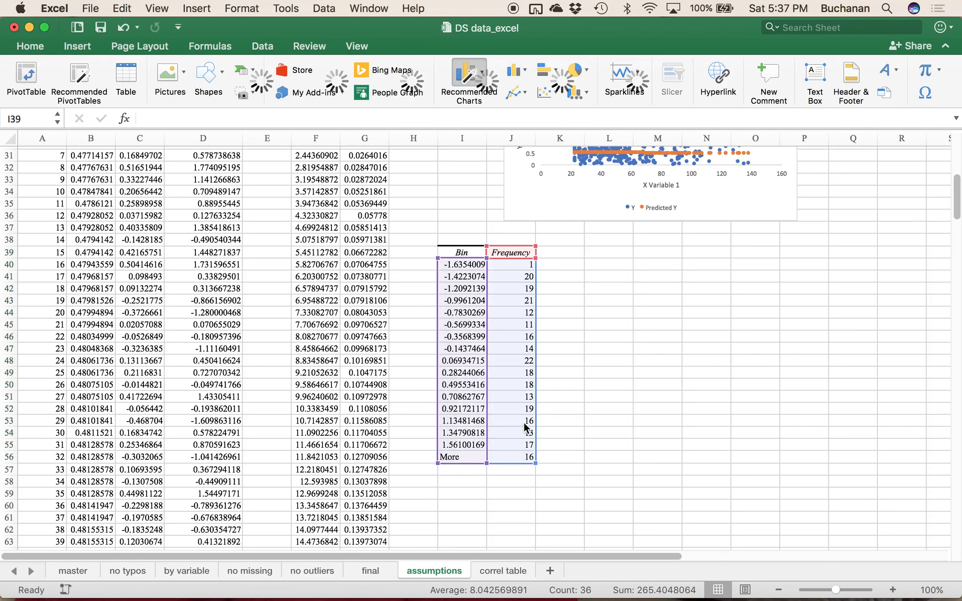
drag(559, 277, 774, 253)
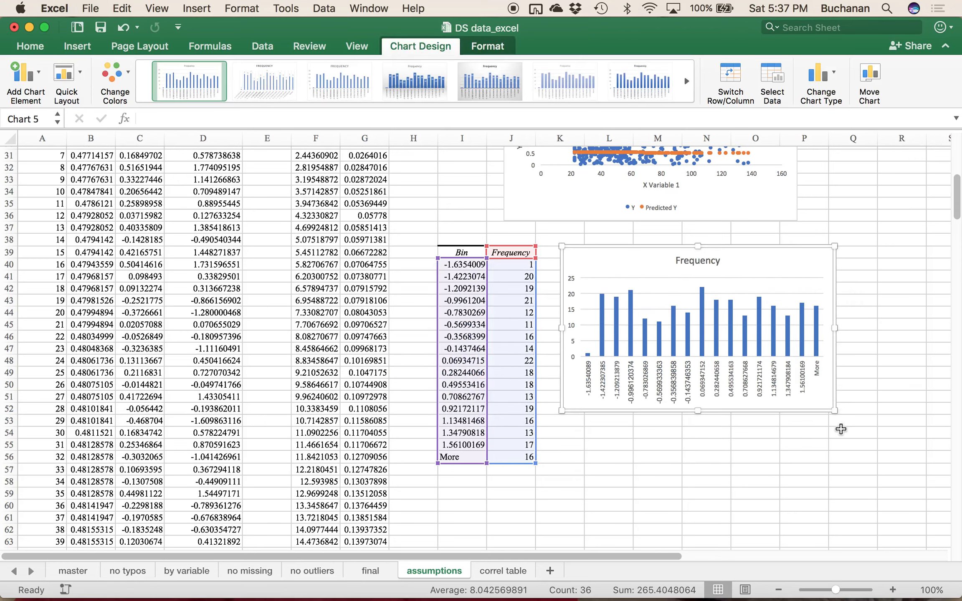
drag(837, 414, 903, 518)
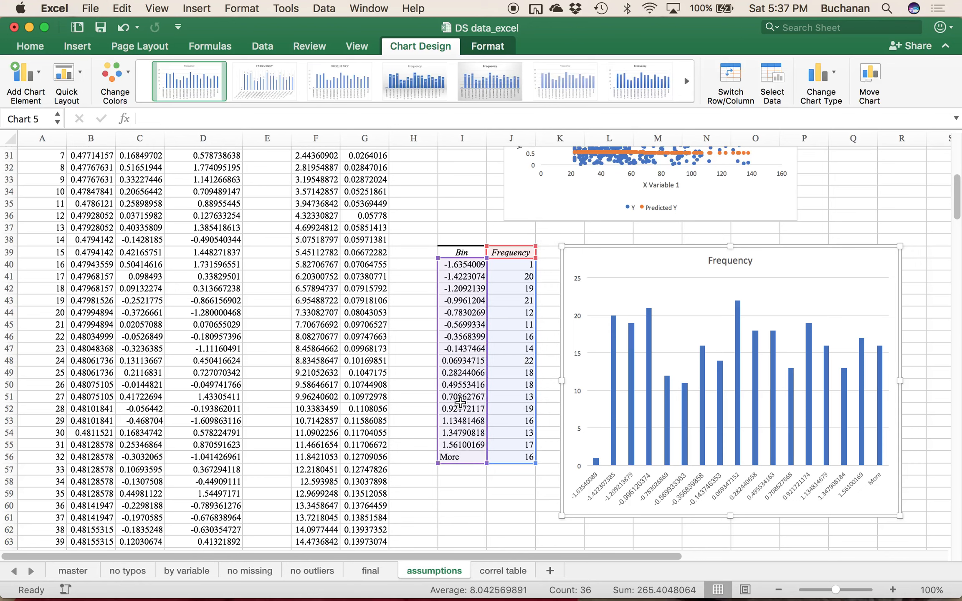
Step: Examine the bars and bin labels along the Frequency chart's horizontal axis at a higher magnification
mouse_move(867, 389)
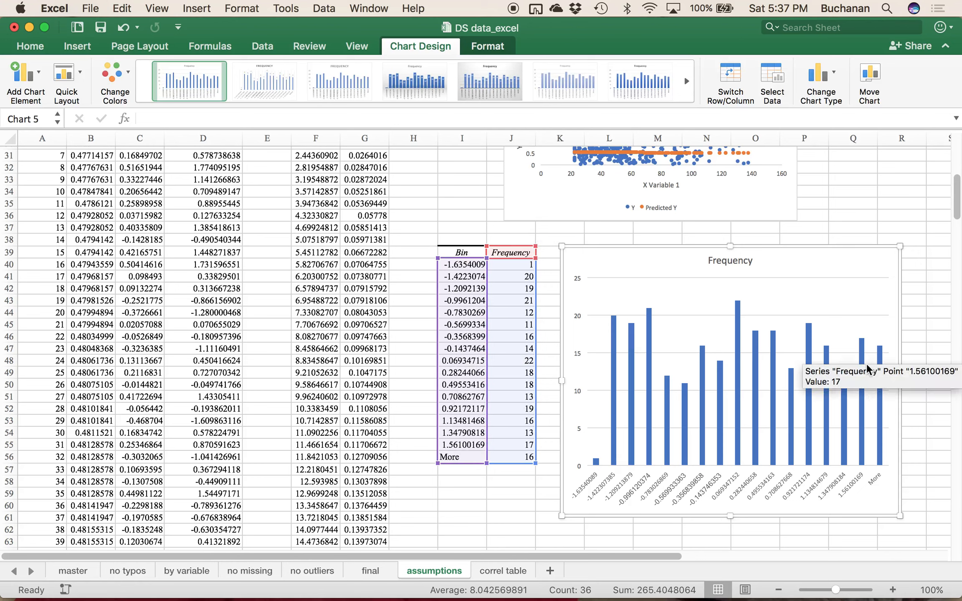
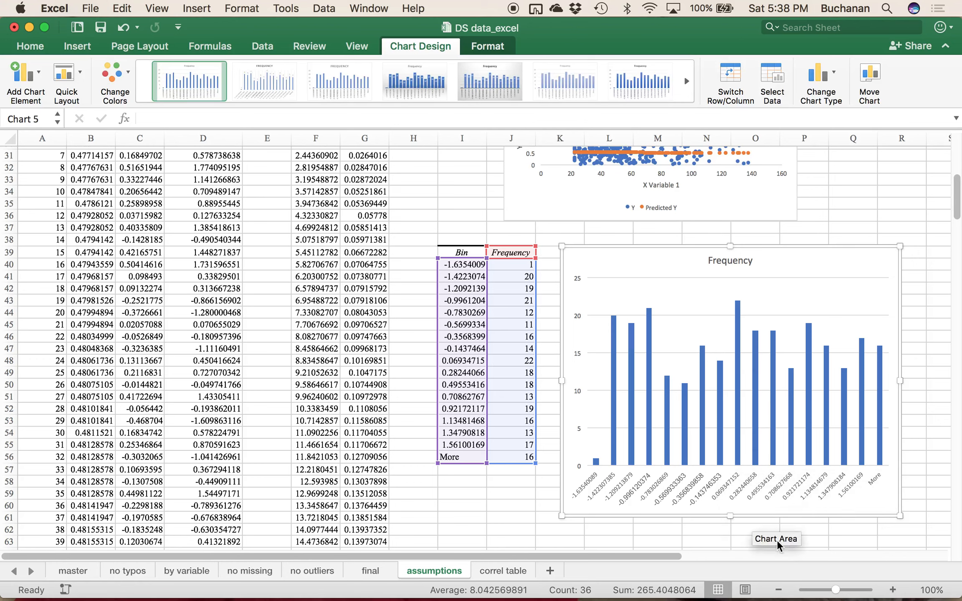
drag(838, 591, 847, 590)
scroll(665, 413, down, 3)
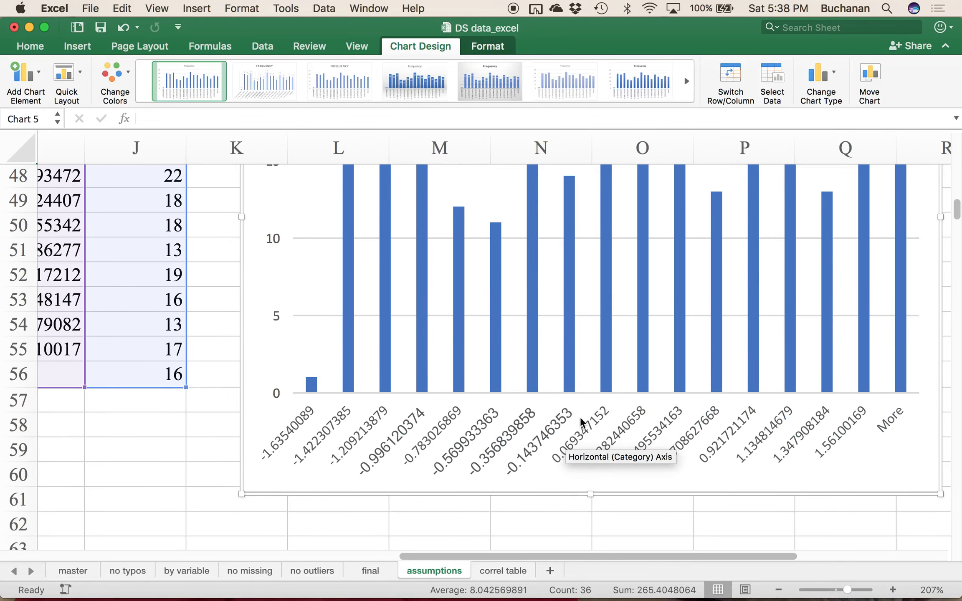
scroll(588, 387, up, 3)
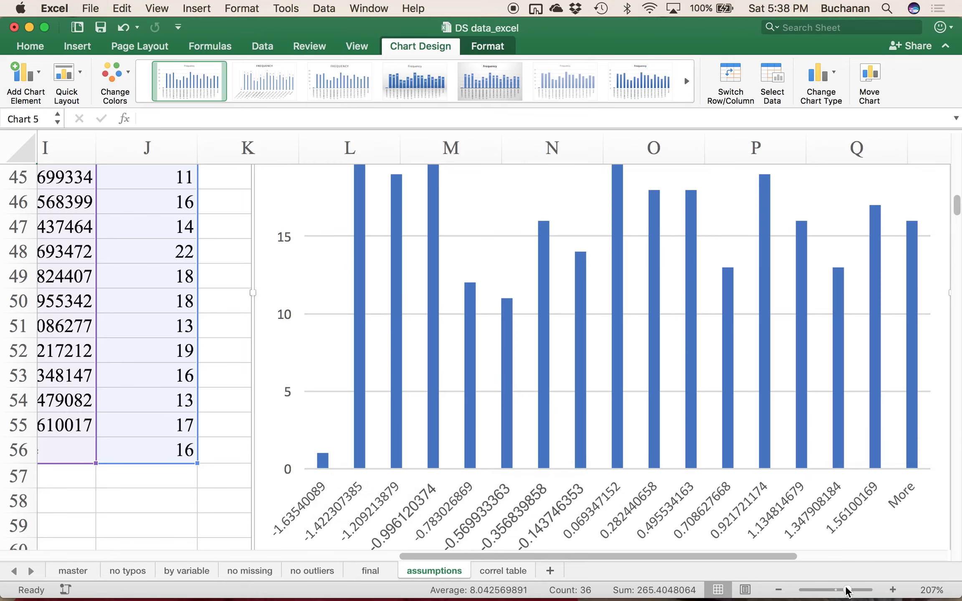
drag(847, 593, 833, 593)
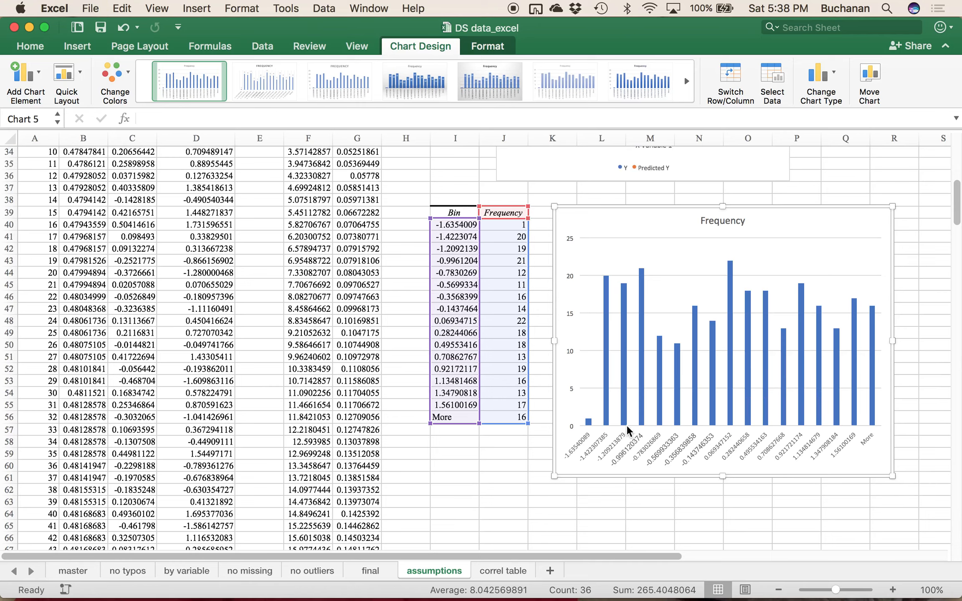
Step: Move the Histogram chart down off the residual plot and delete the enlarged Frequency chart
scroll(628, 430, up, 6)
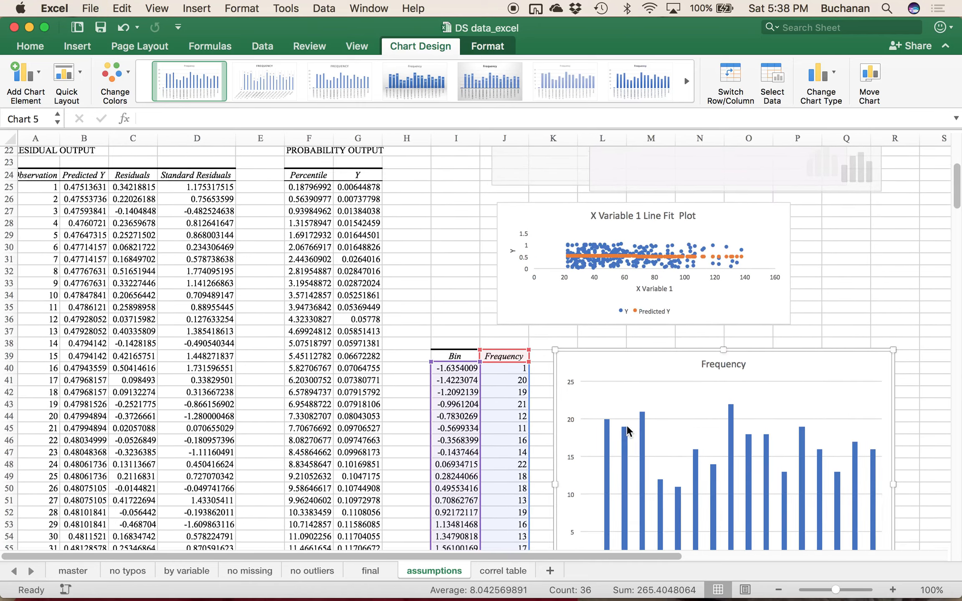
scroll(628, 430, up, 3)
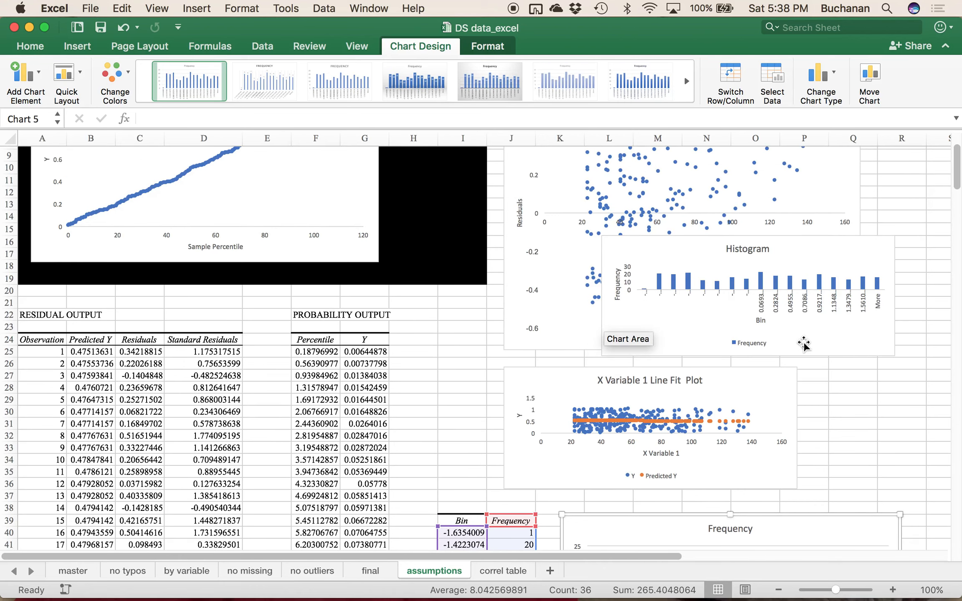
scroll(804, 344, down, 6)
scroll(821, 221, up, 3)
drag(833, 225, 796, 366)
click(809, 443)
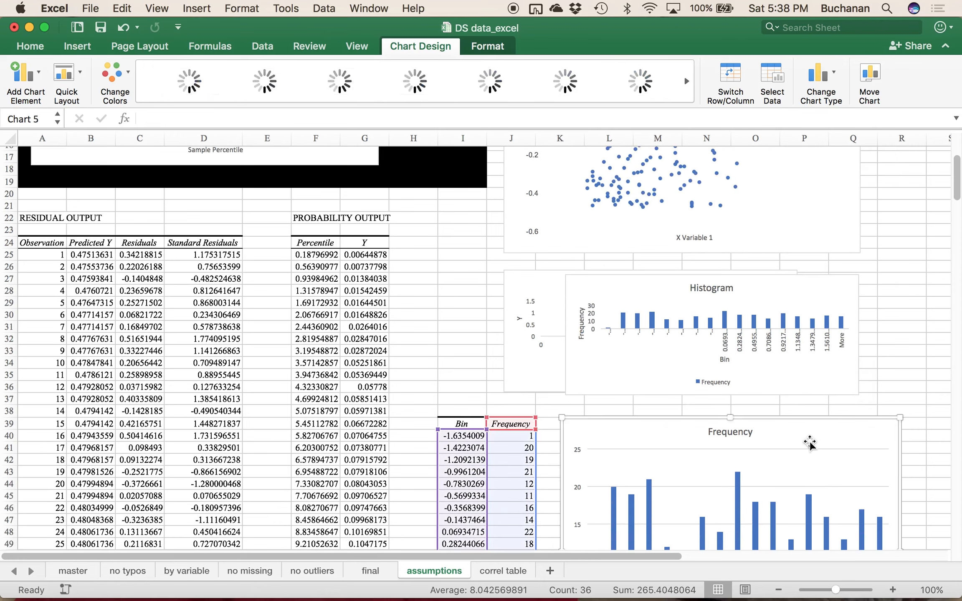
key(Delete)
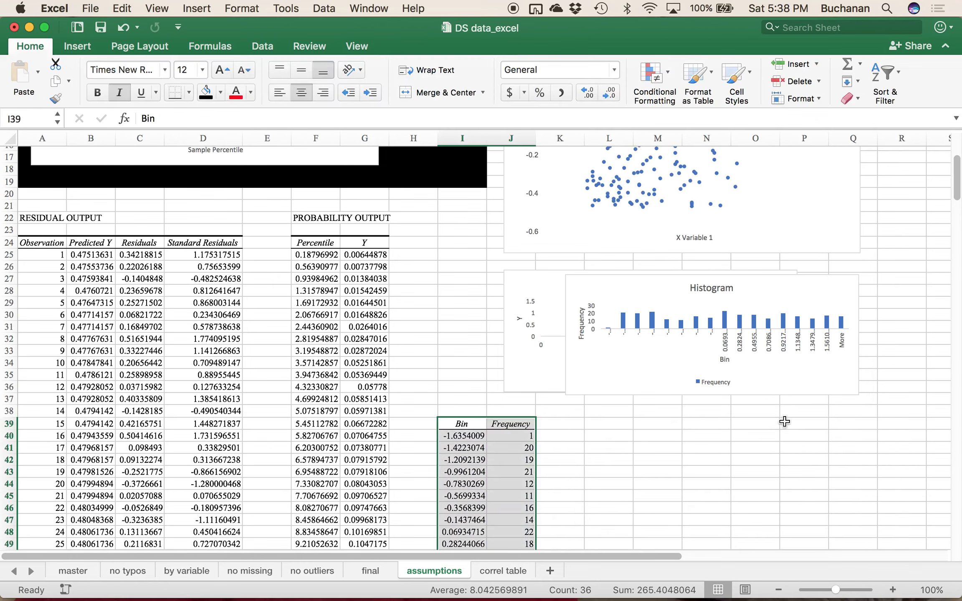
Step: Move the Histogram chart beside the bin and frequency table and delete it
drag(781, 368, 763, 506)
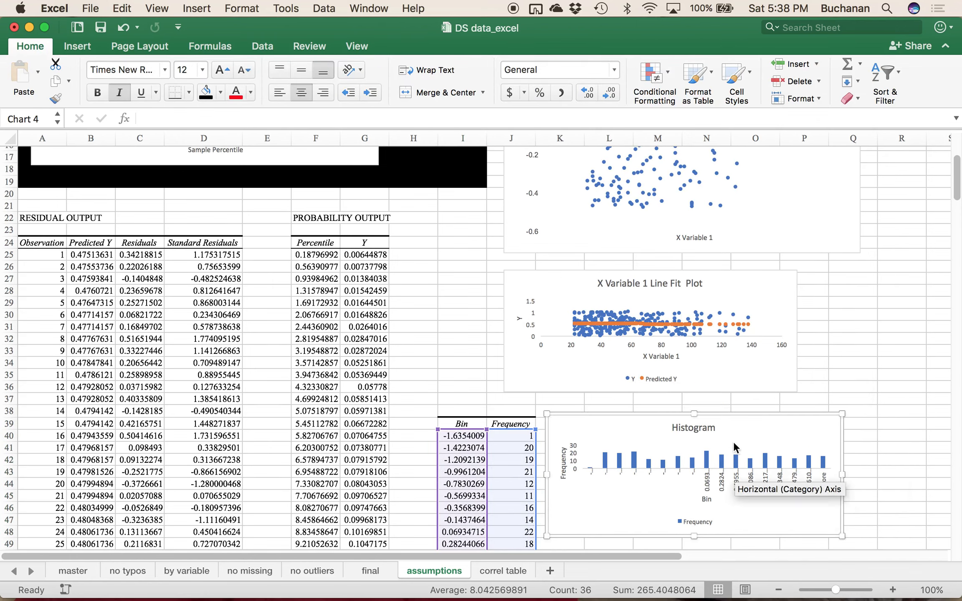
scroll(735, 461, down, 5)
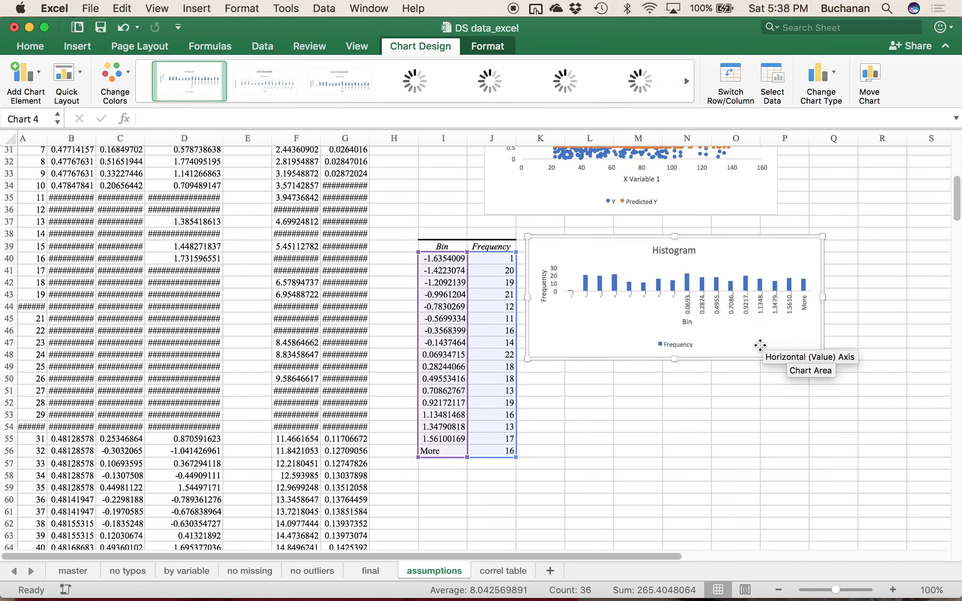
key(Delete)
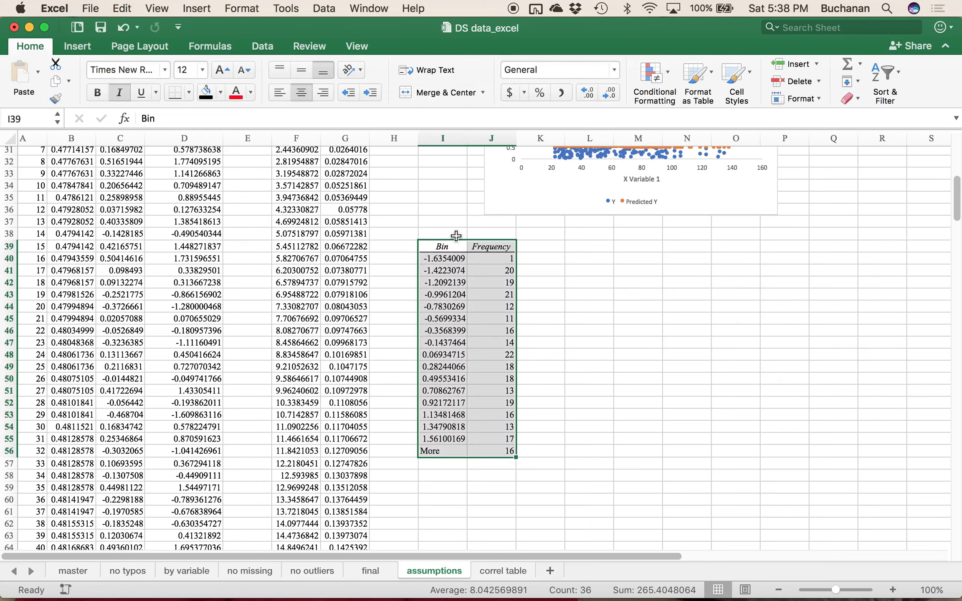
Step: Run the Histogram analysis again on the standard residuals in D25:D290 with chart output, overwriting the existing output at I39
click(447, 221)
scroll(432, 223, up, 6)
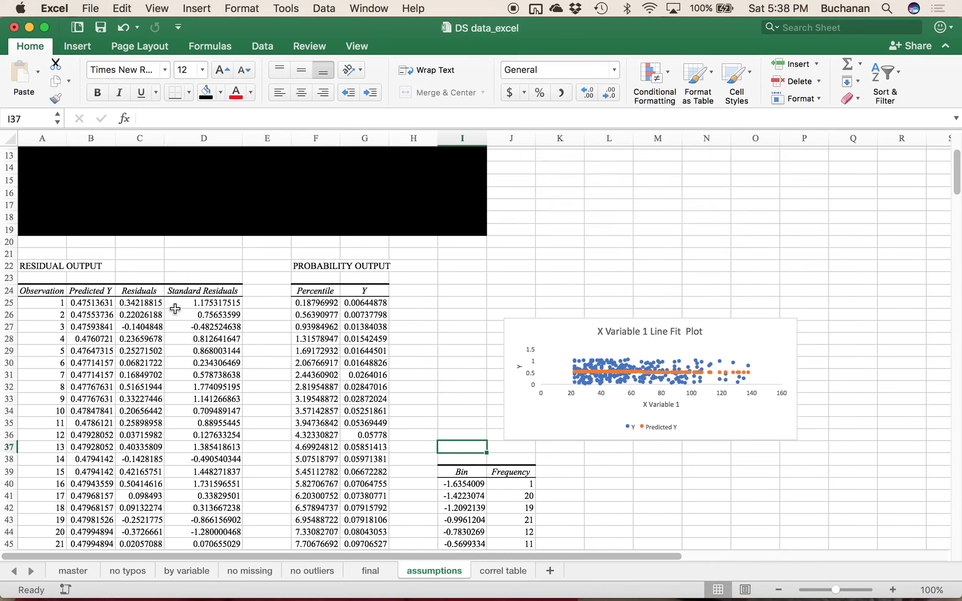
click(189, 305)
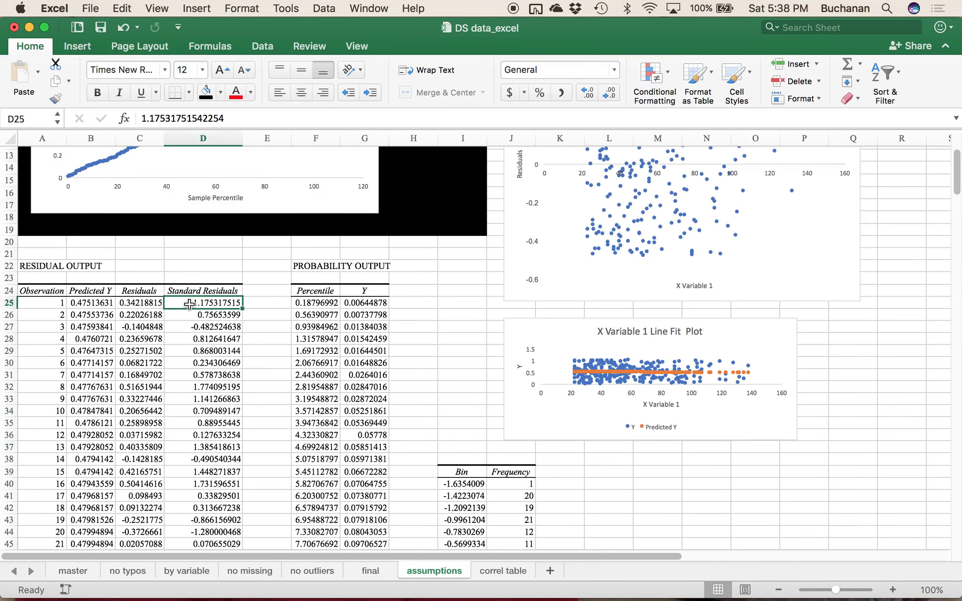
click(263, 46)
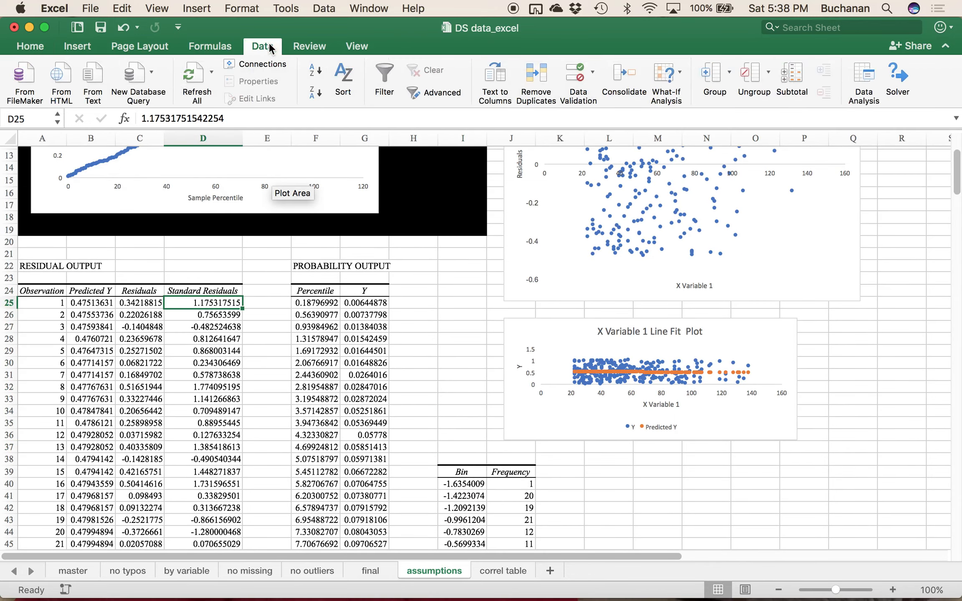
click(863, 79)
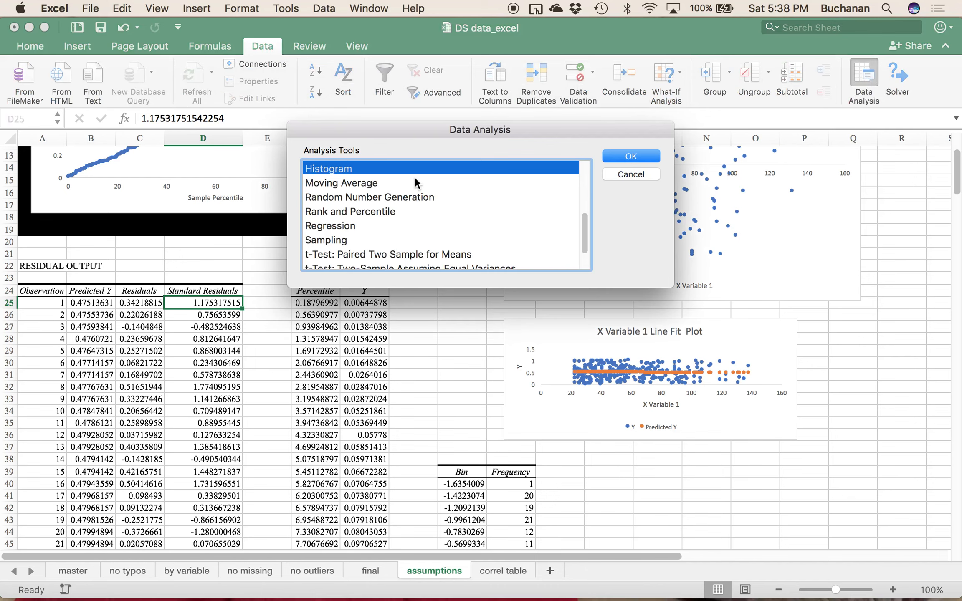
click(616, 159)
scroll(136, 203, up, 5)
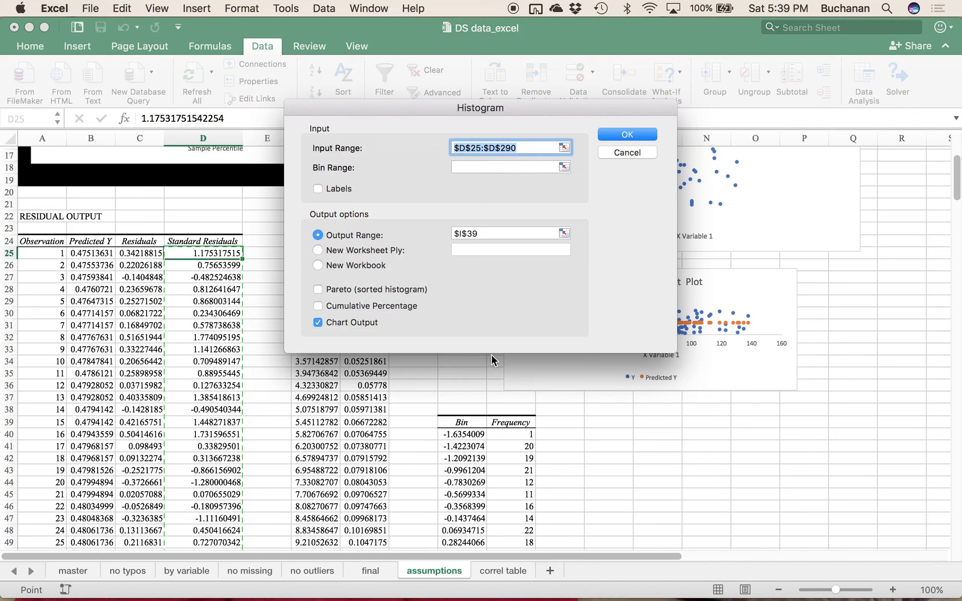
click(605, 135)
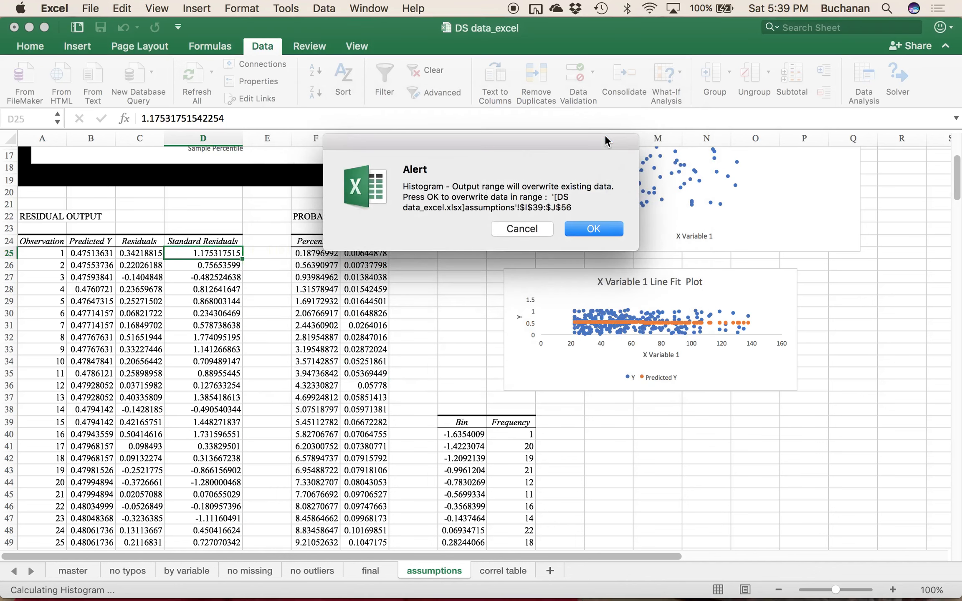
click(585, 227)
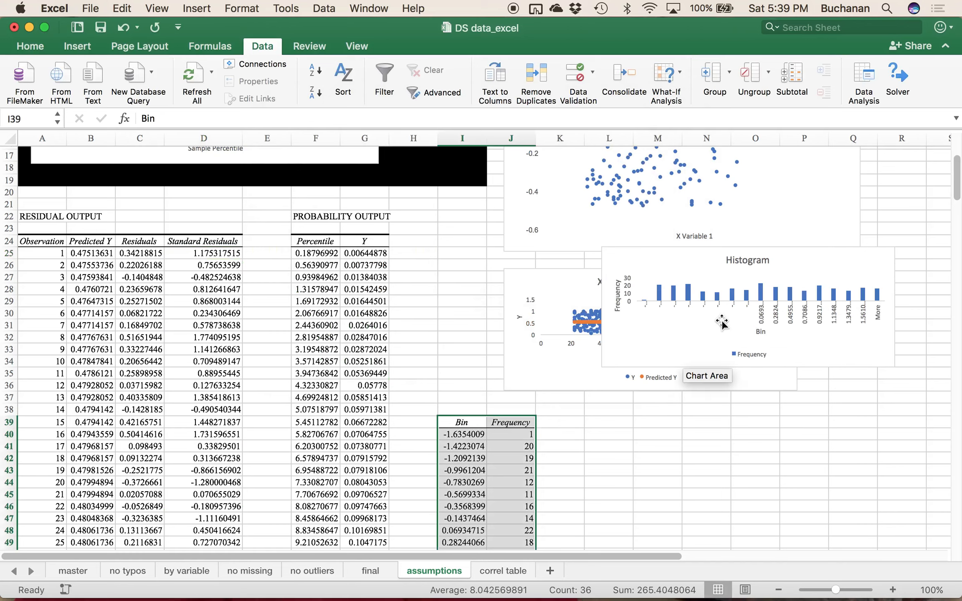
Step: Move the new Histogram chart beside the bin and frequency table and enlarge it until the bin labels are readable
drag(718, 331, 666, 500)
scroll(905, 377, down, 10)
scroll(905, 377, right, 4)
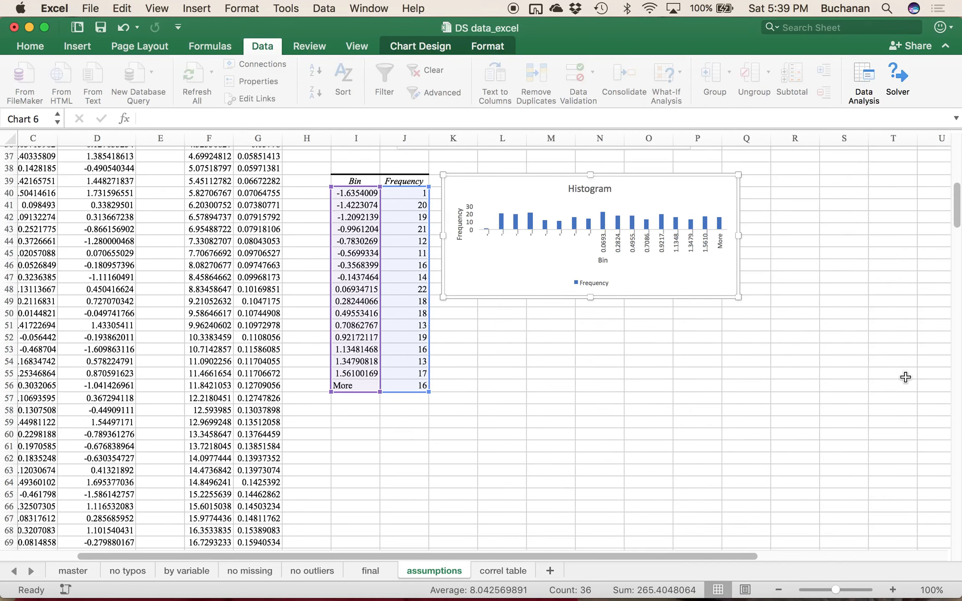
drag(739, 298, 805, 450)
mouse_move(746, 332)
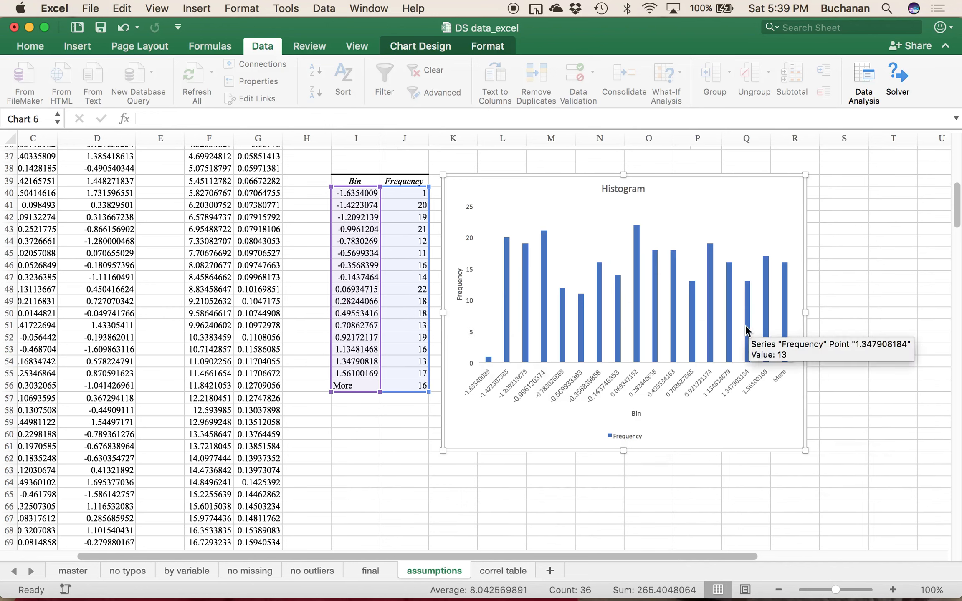
mouse_move(514, 276)
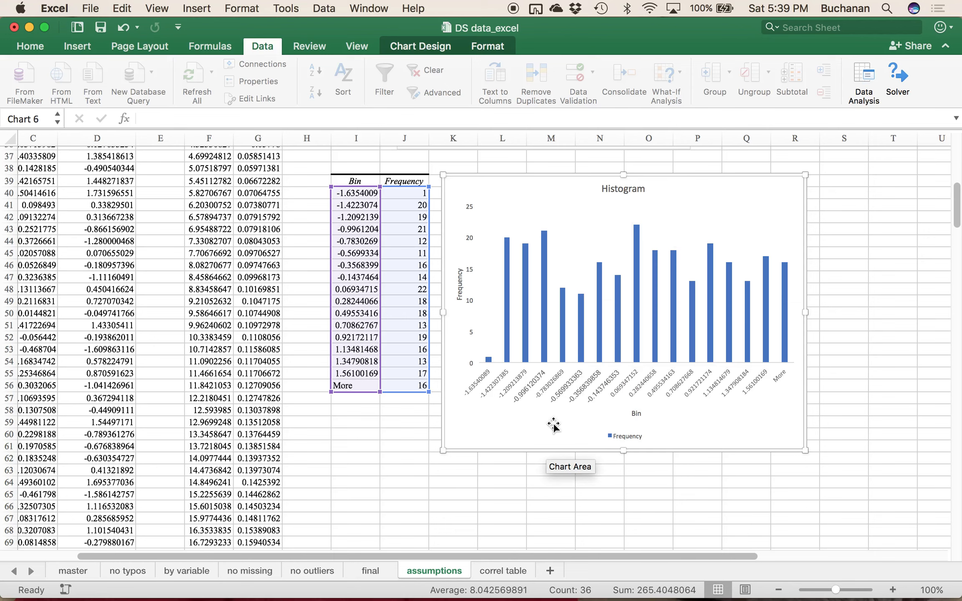
Step: Enlarge the Normal Probability Plot above the residual output to about row 31
scroll(363, 362, up, 9)
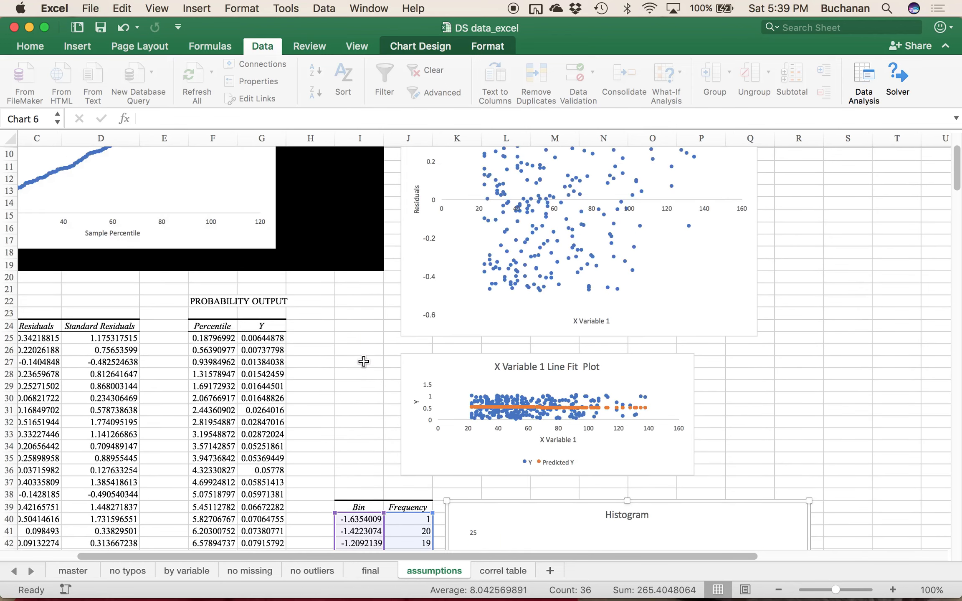
scroll(363, 361, up, 3)
scroll(364, 362, left, 2)
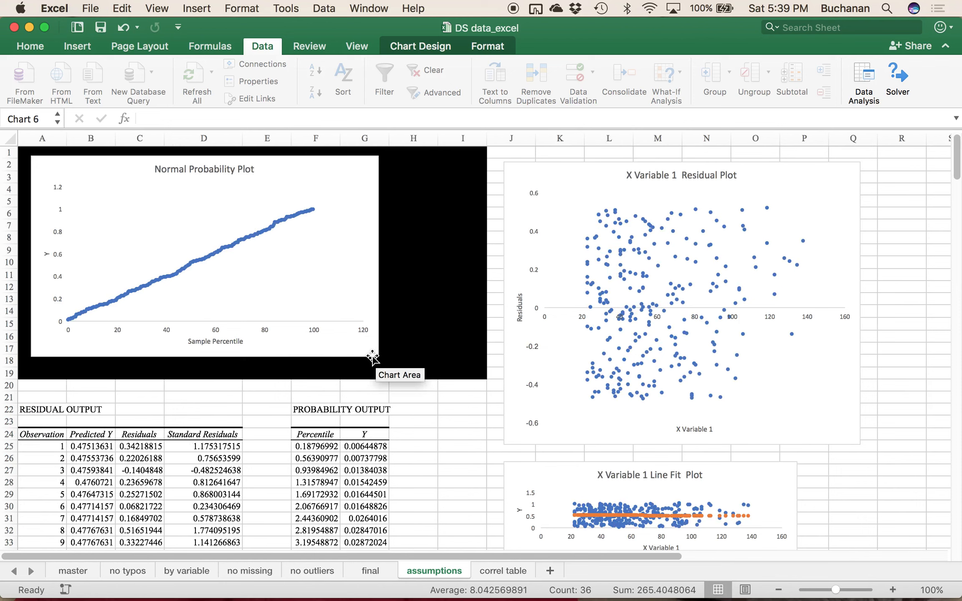
click(307, 305)
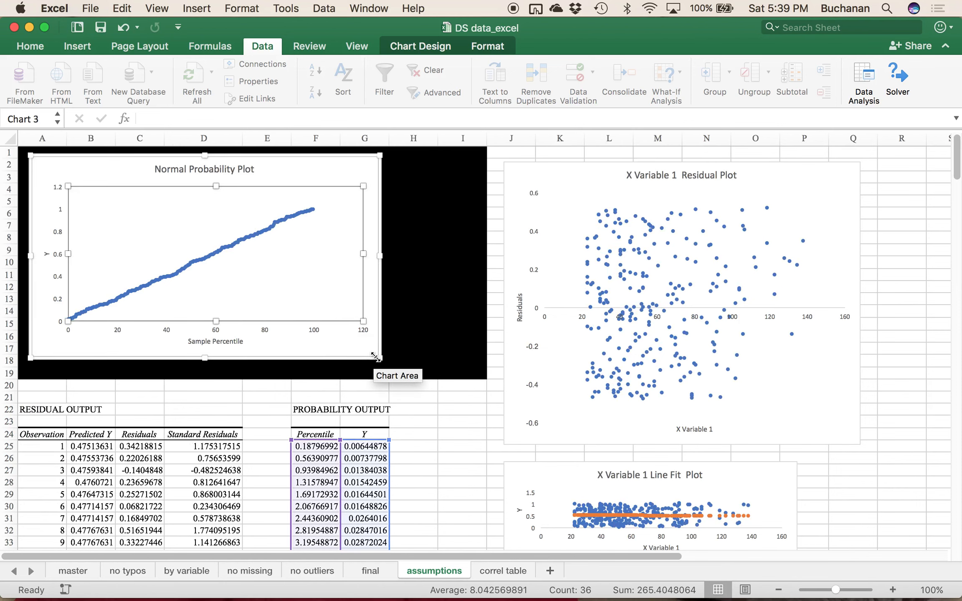
drag(380, 358, 433, 530)
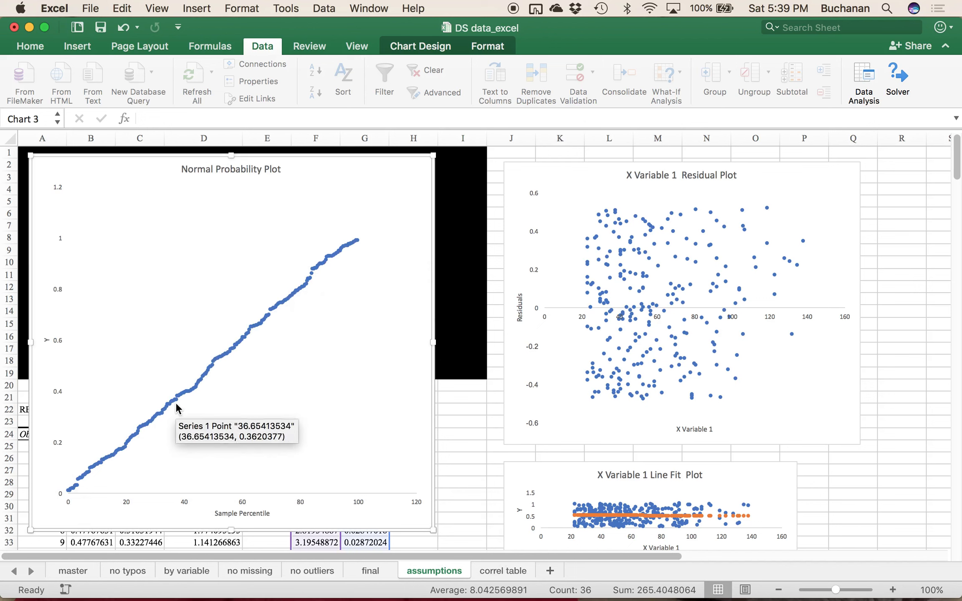
Step: Add a linear trendline to the data series of the Normal Probability Plot
click(189, 394)
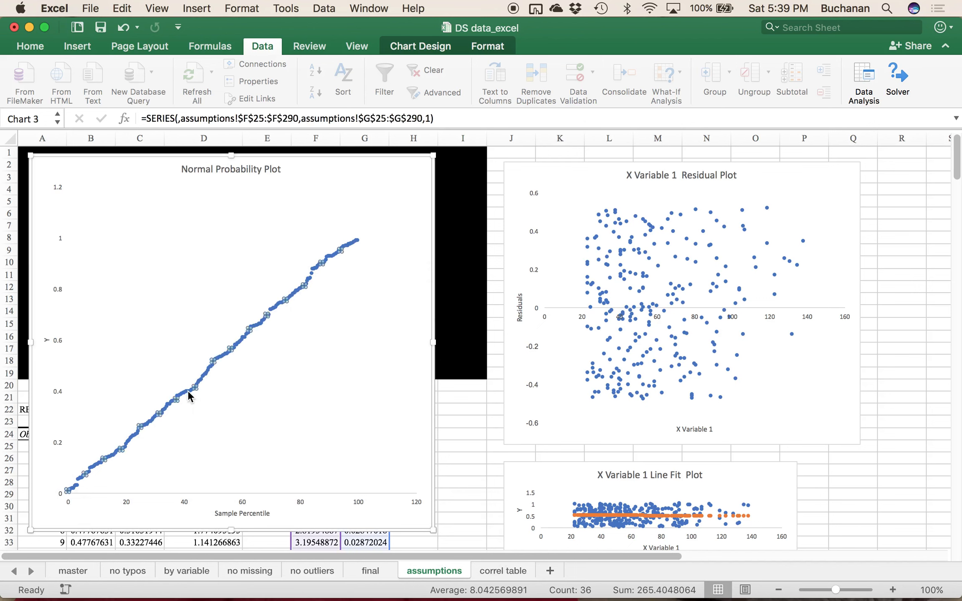
right_click(188, 394)
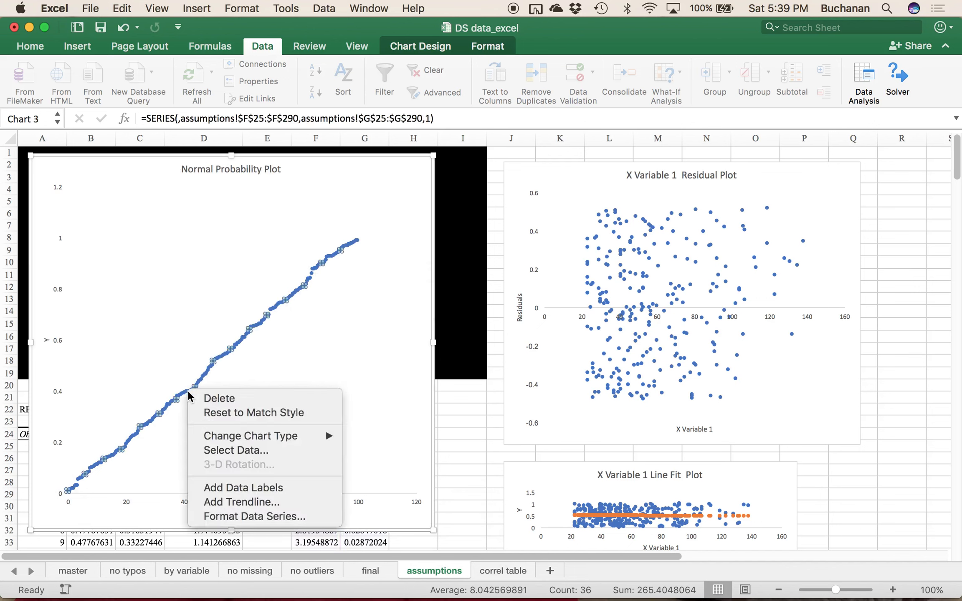
click(242, 503)
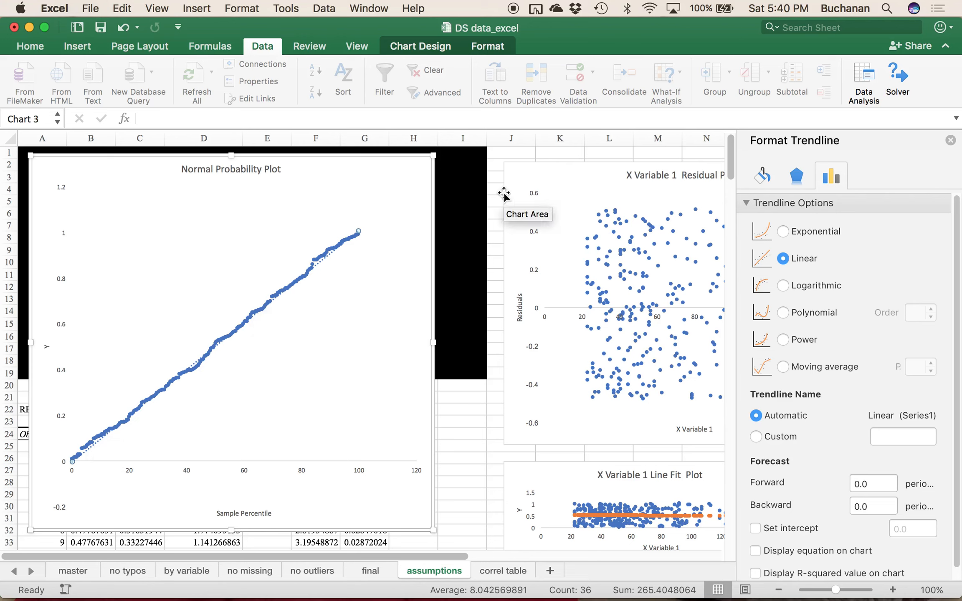
click(950, 141)
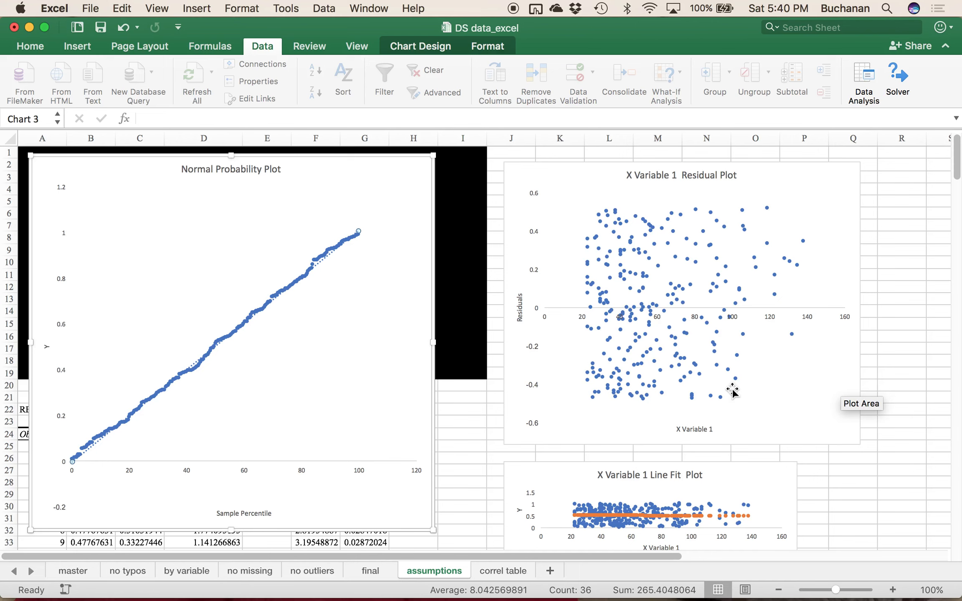
scroll(732, 390, right, 5)
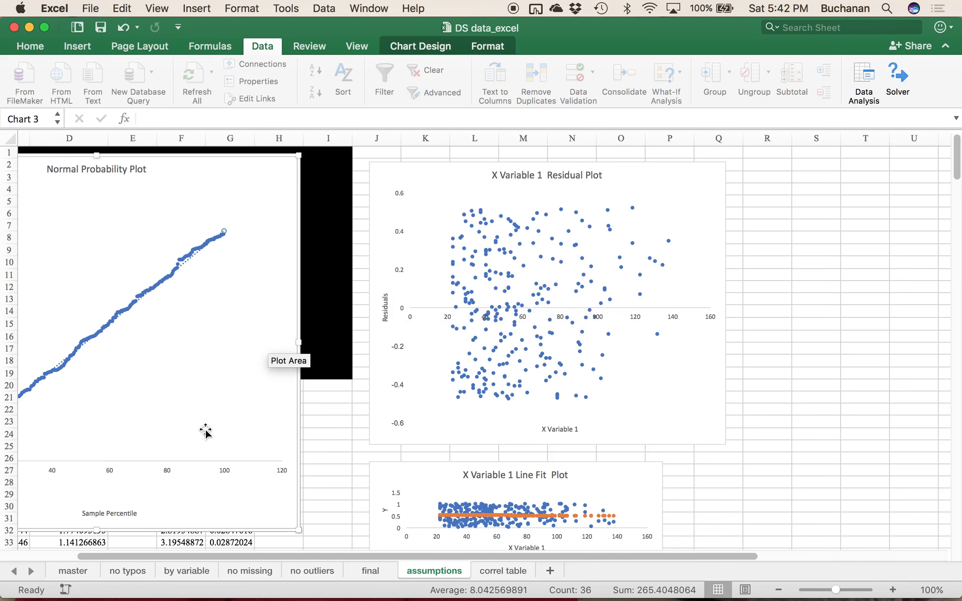
scroll(206, 431, left, 5)
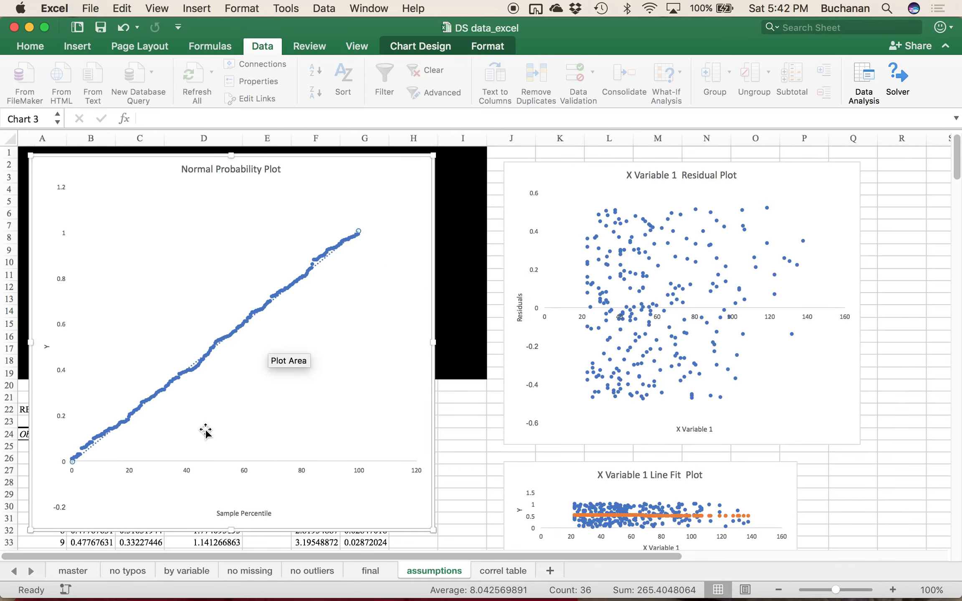
scroll(205, 431, down, 10)
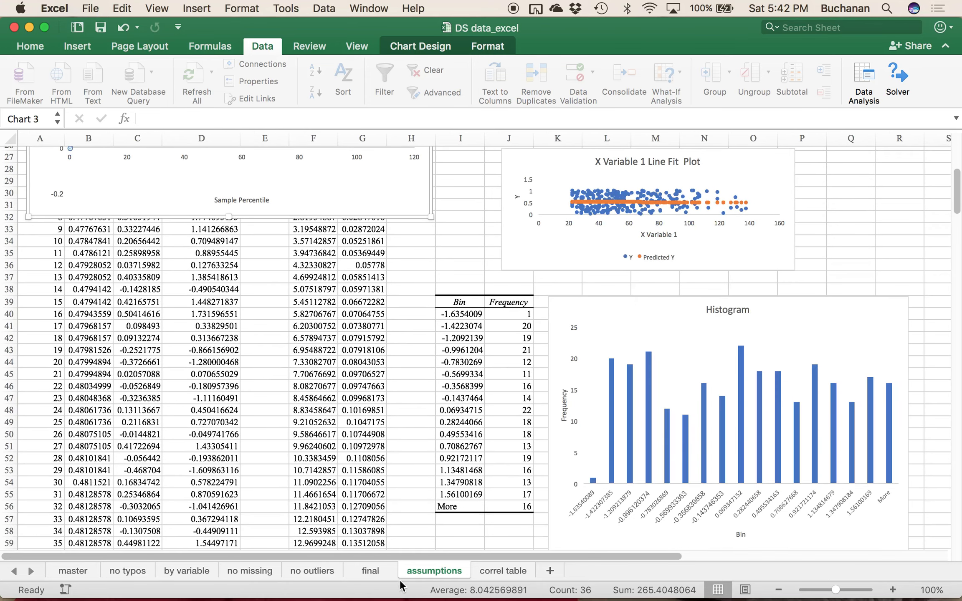
Step: Open the final sheet and review the random variable column next to the total scores
click(370, 571)
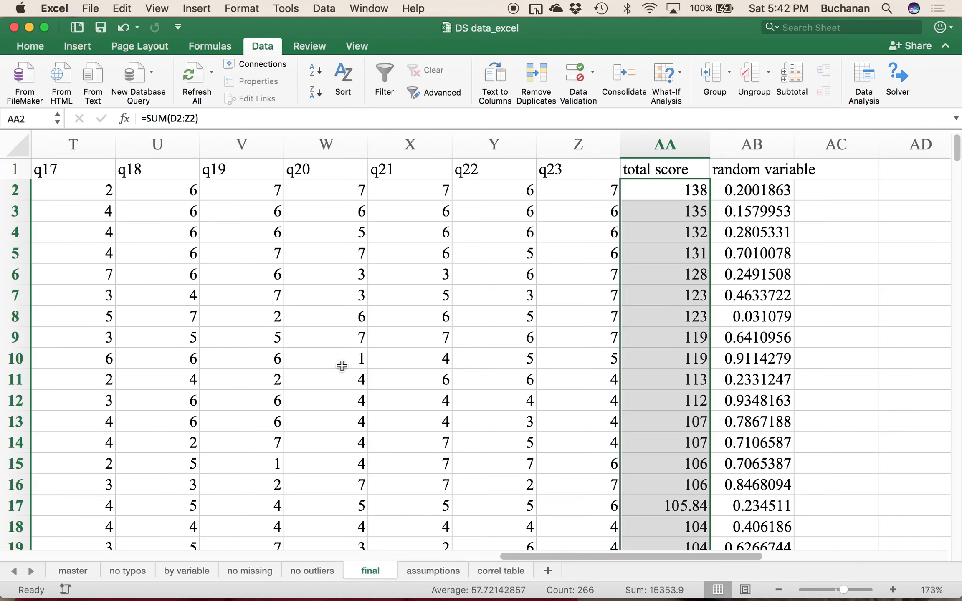
click(737, 150)
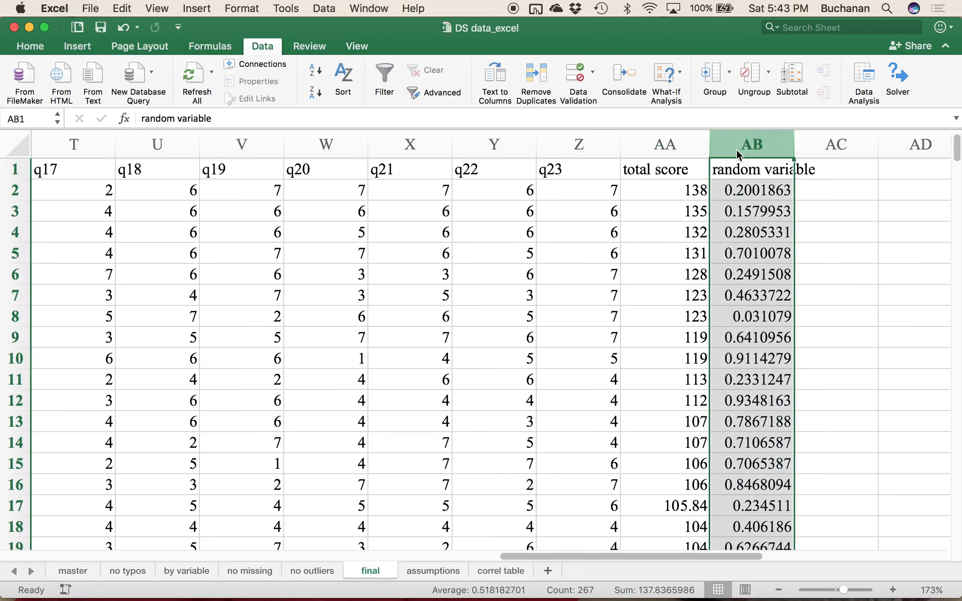
scroll(672, 406, down, 10)
scroll(672, 406, up, 10)
scroll(673, 406, left, 1)
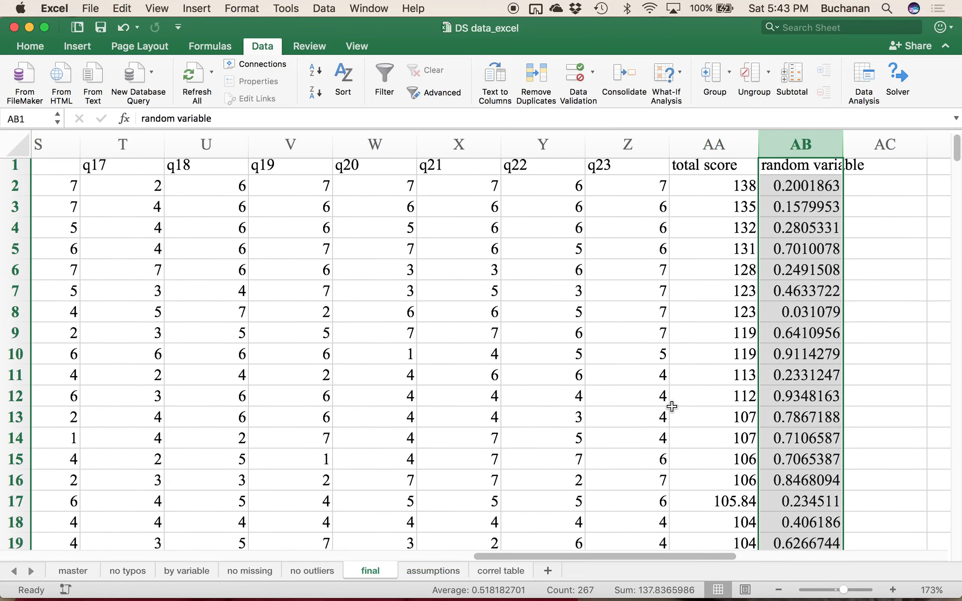
scroll(673, 406, left, 1)
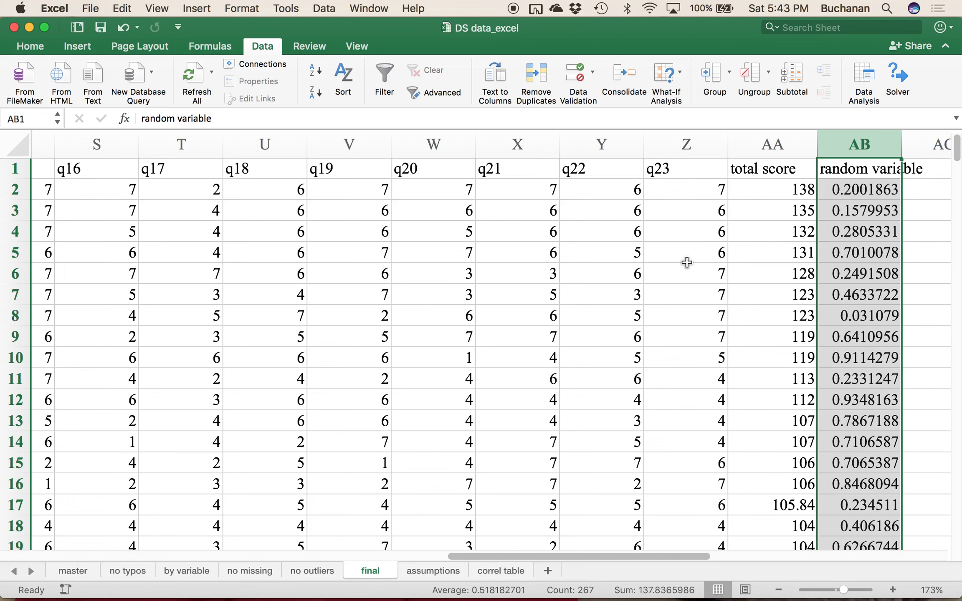
drag(767, 146, 434, 146)
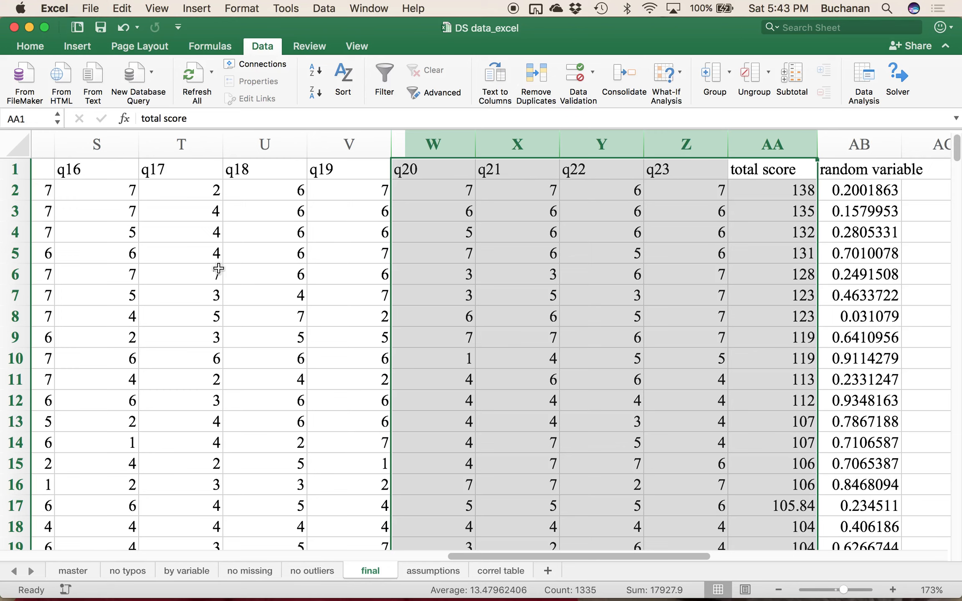
scroll(218, 269, left, 15)
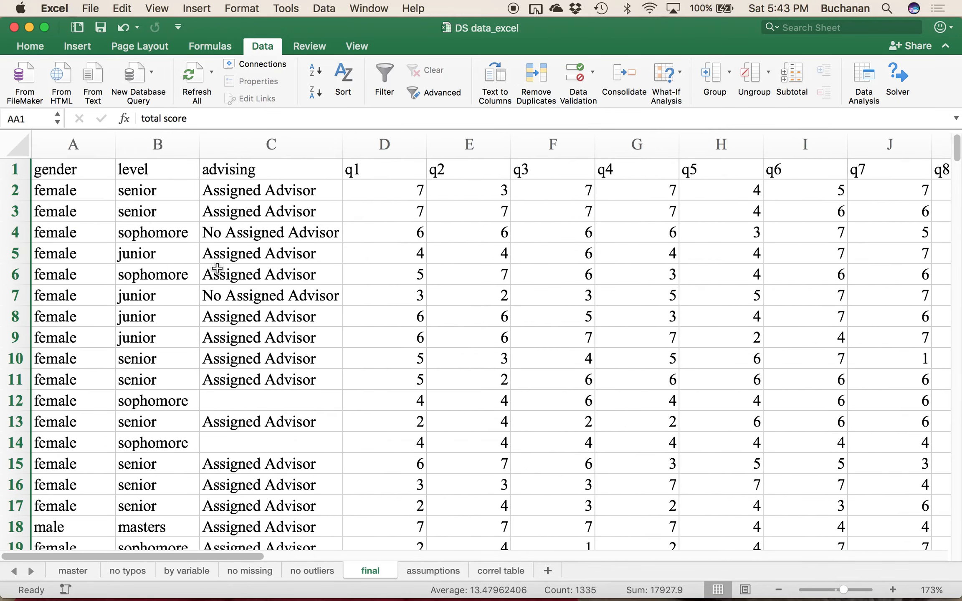
click(83, 170)
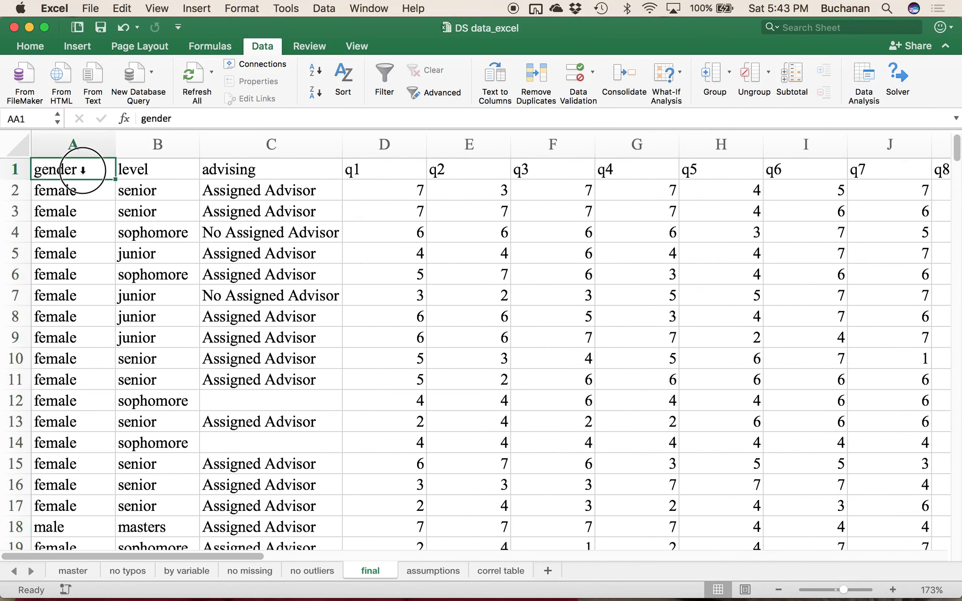
scroll(123, 168, right, 20)
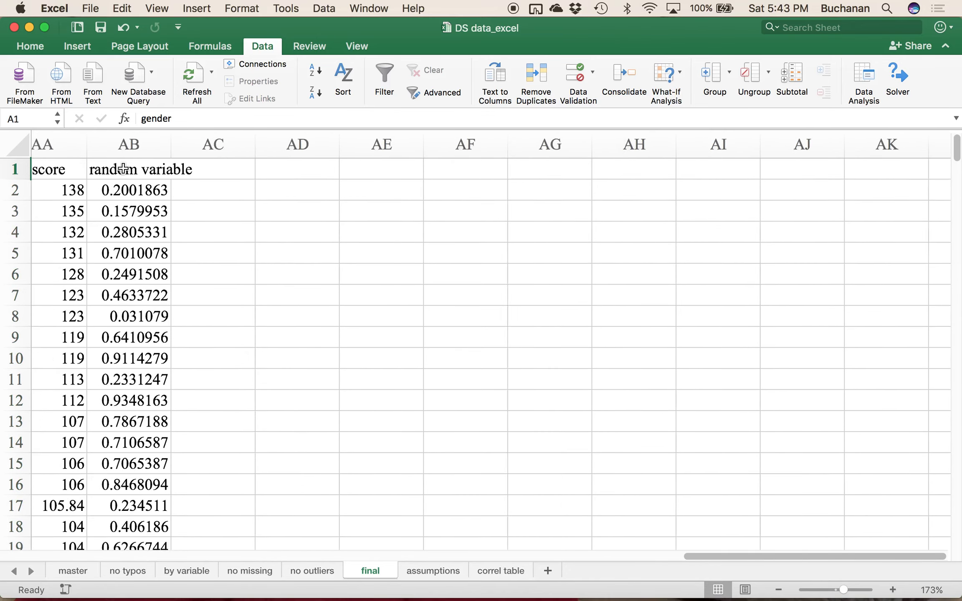
Step: Copy all final-sheet data from the gender through total score columns, headers included, and paste it into a new workbook at A1
scroll(122, 168, left, 3)
click(133, 168)
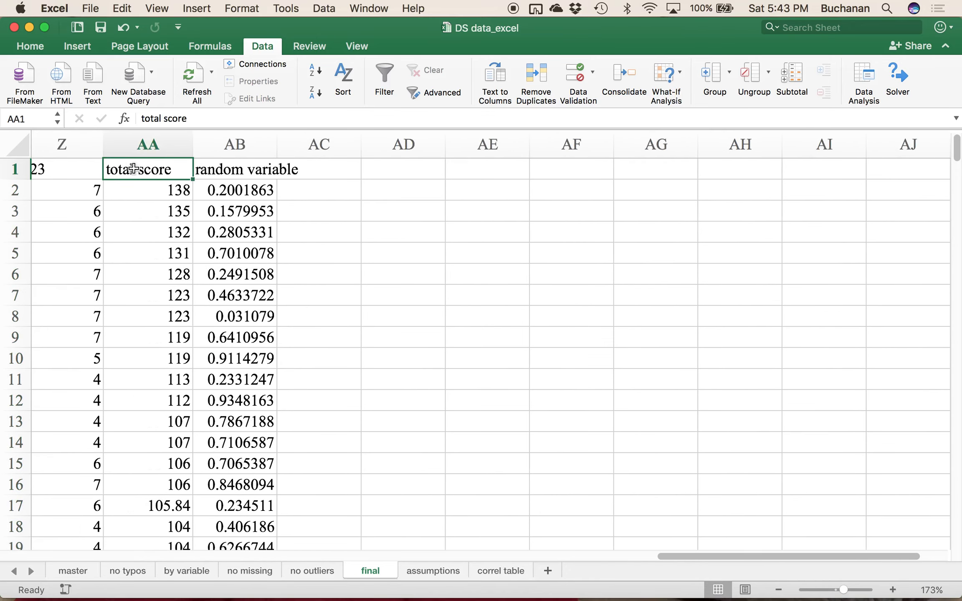
key(super+shift+Left)
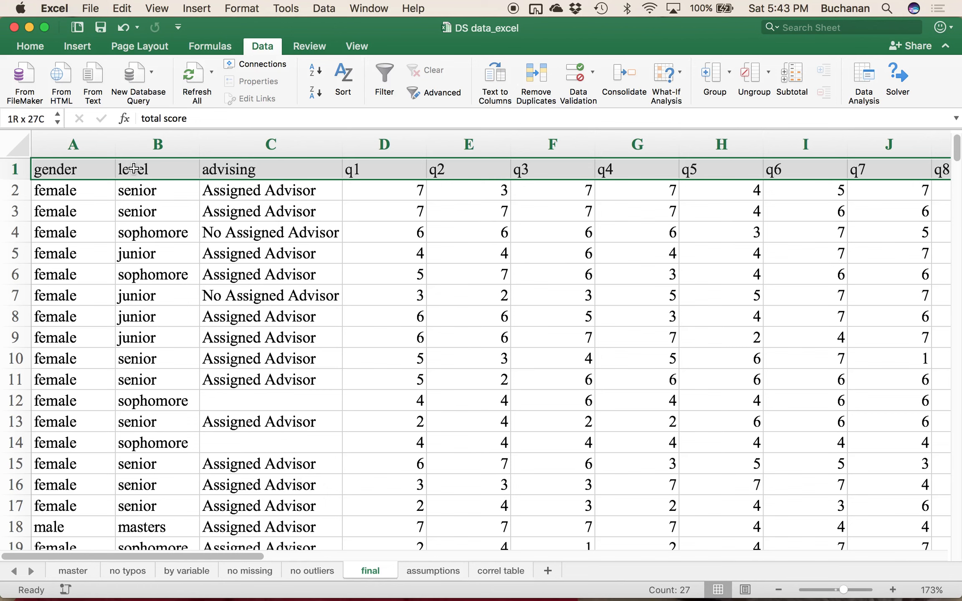
key(super+shift+Down)
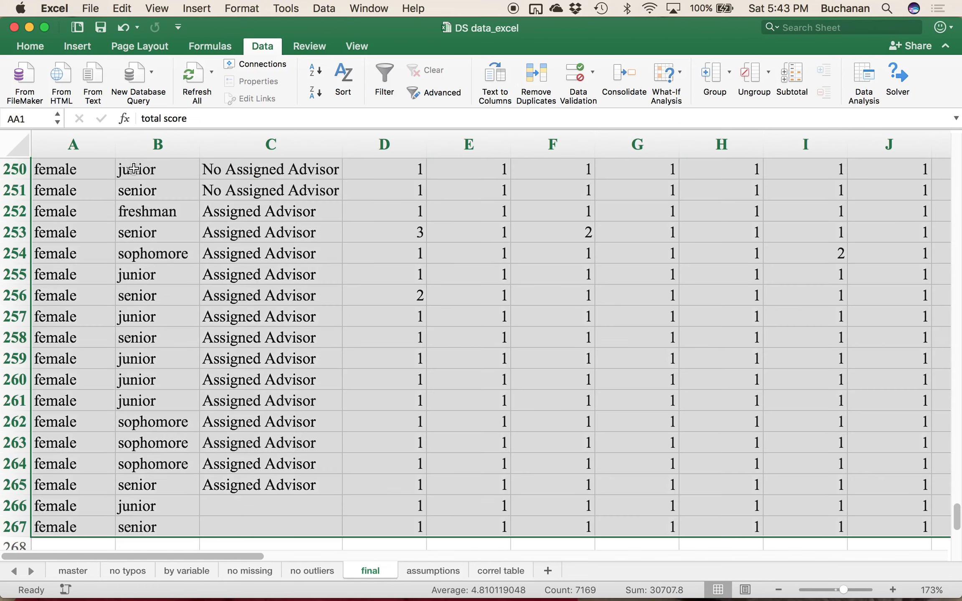
key(super+c)
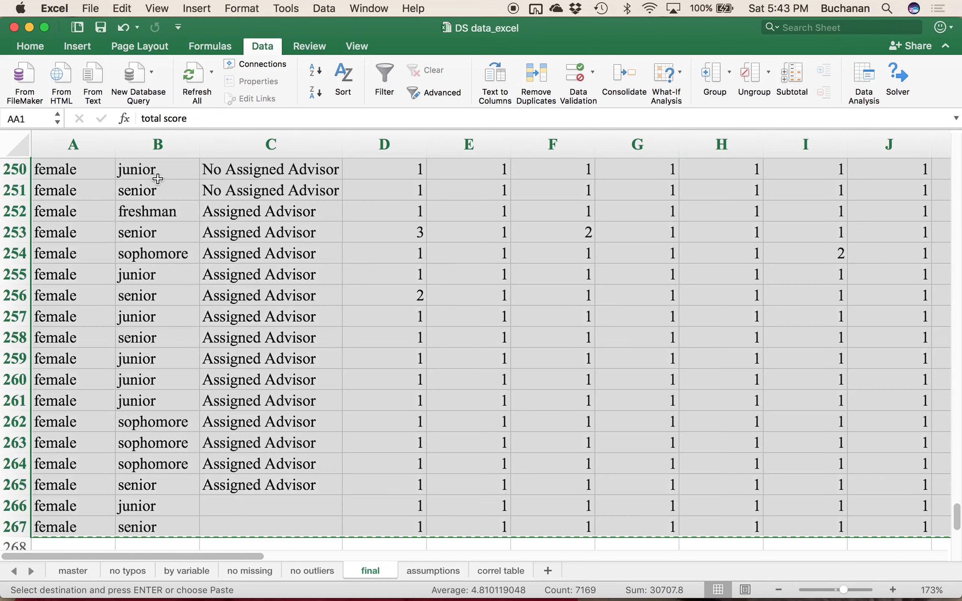
key(super+n)
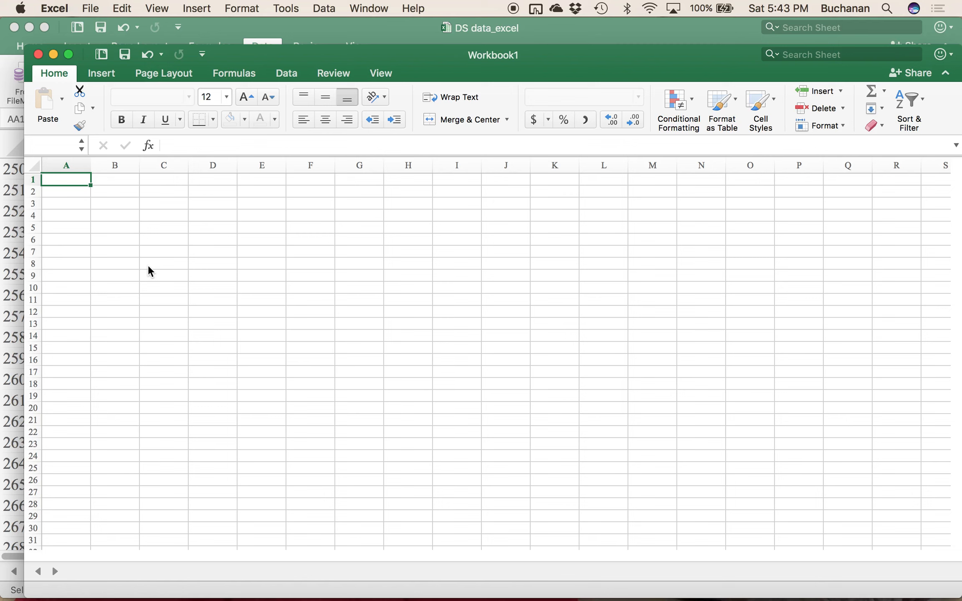
key(super+v)
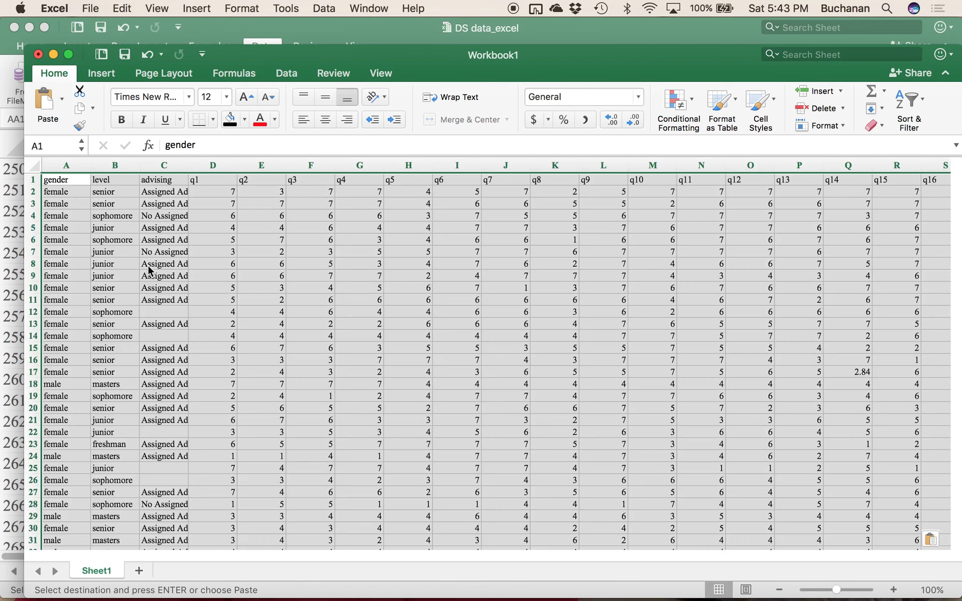
Step: Save the new workbook in the Downloads folder as final_ds in Comma Separated Values (.csv) format
click(84, 4)
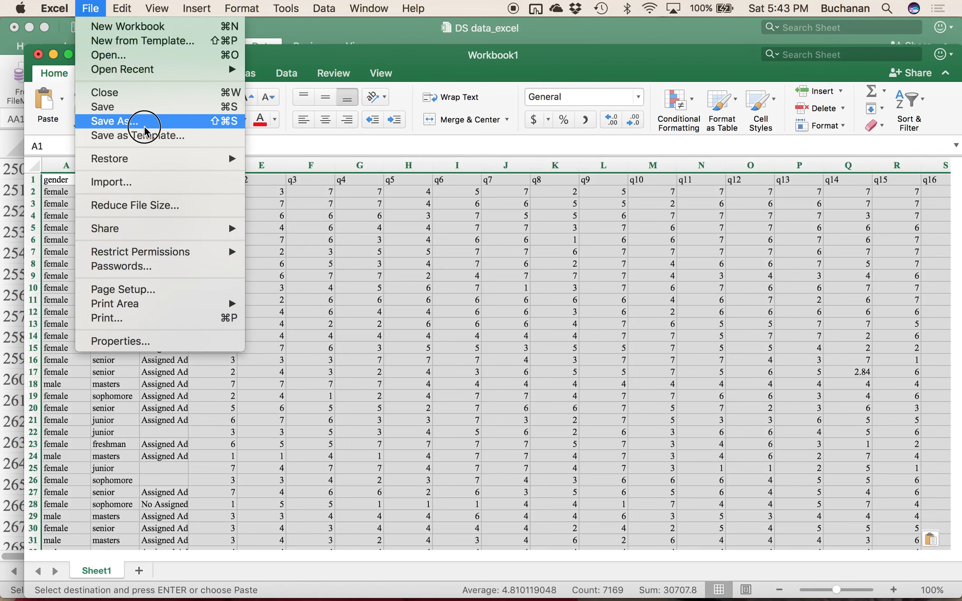
click(144, 130)
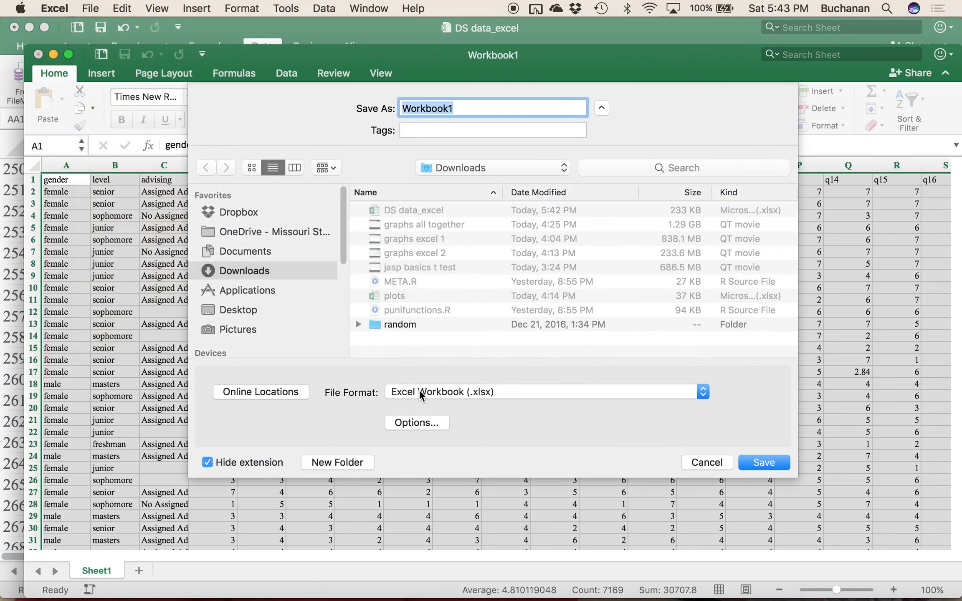
click(419, 392)
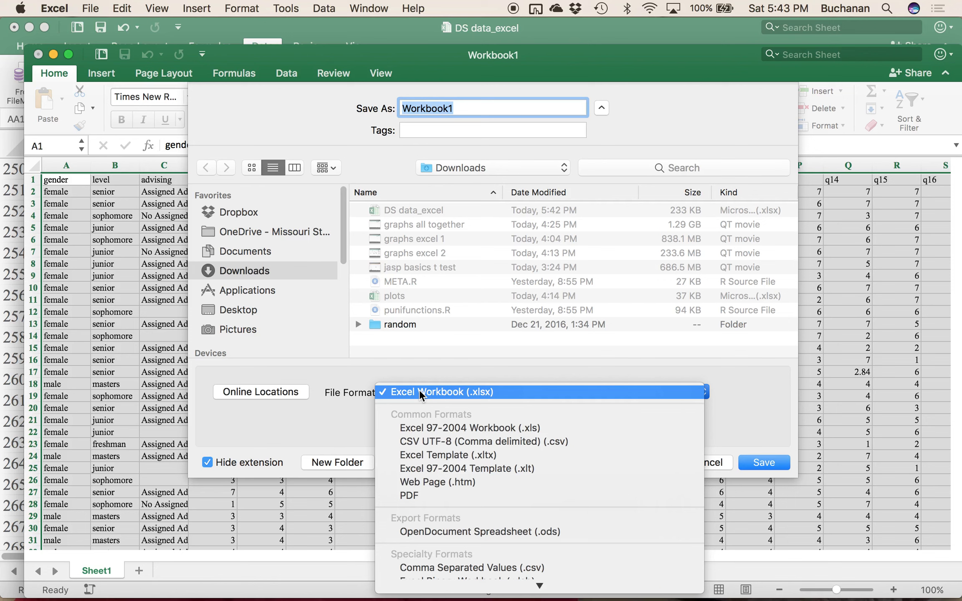
click(466, 568)
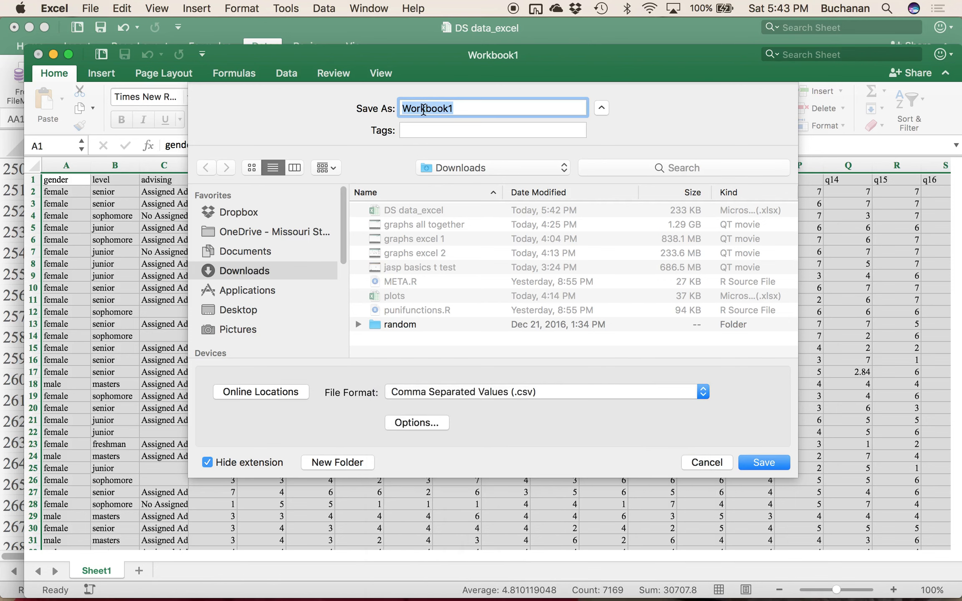
click(466, 105)
key(alt+BackSpace)
text(final_ds)
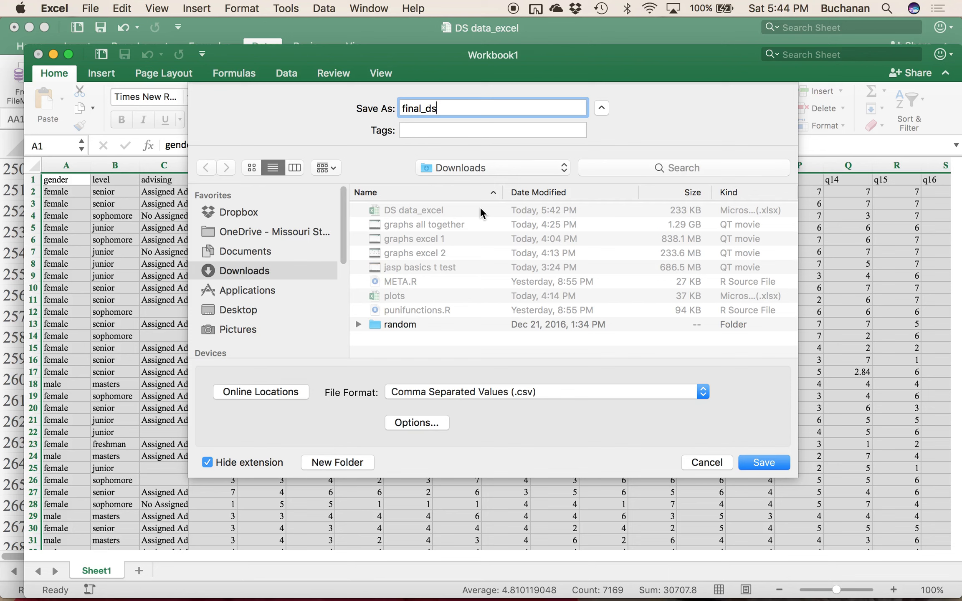
click(761, 461)
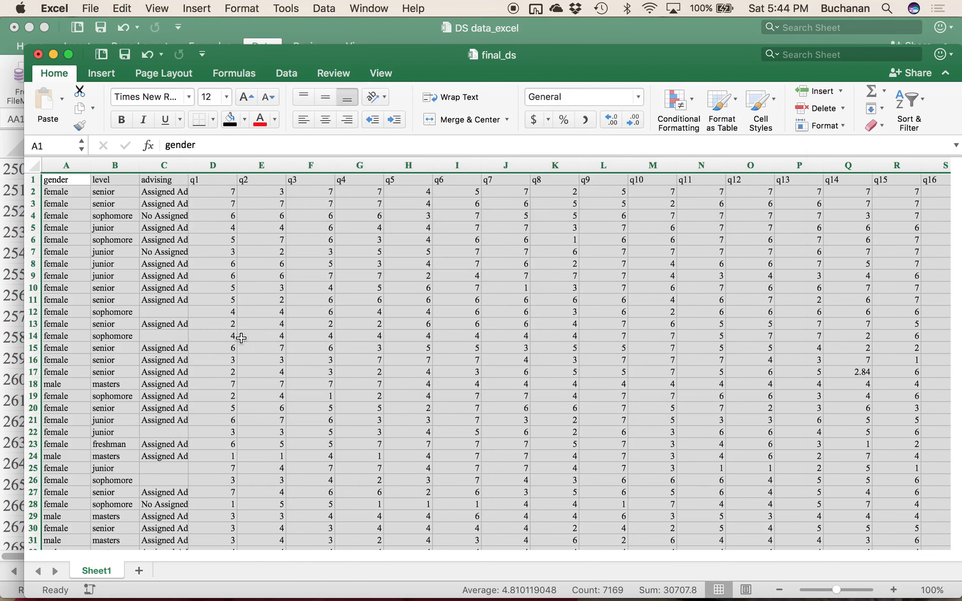
Step: Close final_ds without saving further changes, and deselect the copied data range in the final sheet by selecting cell C254
click(38, 55)
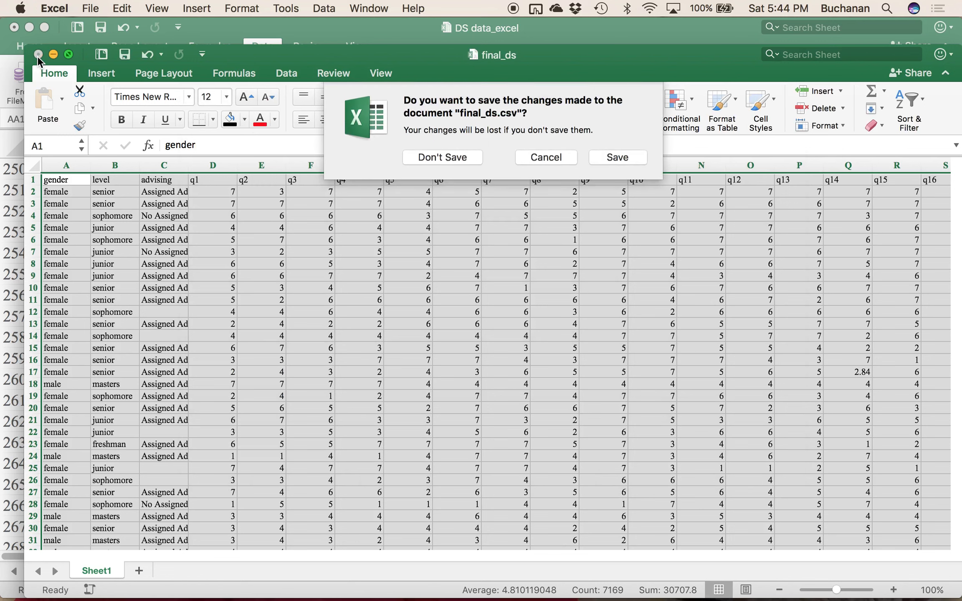
click(478, 160)
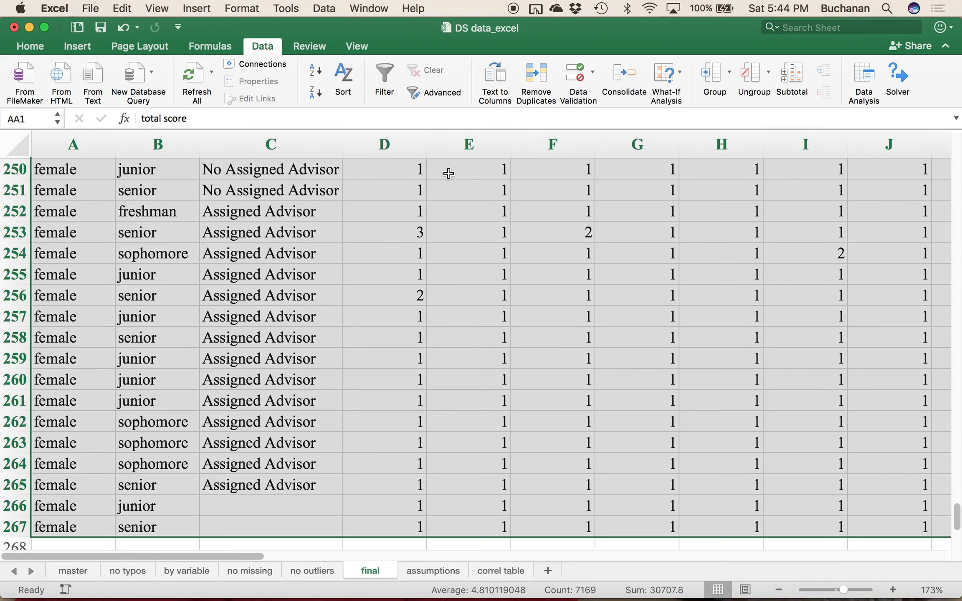
click(330, 254)
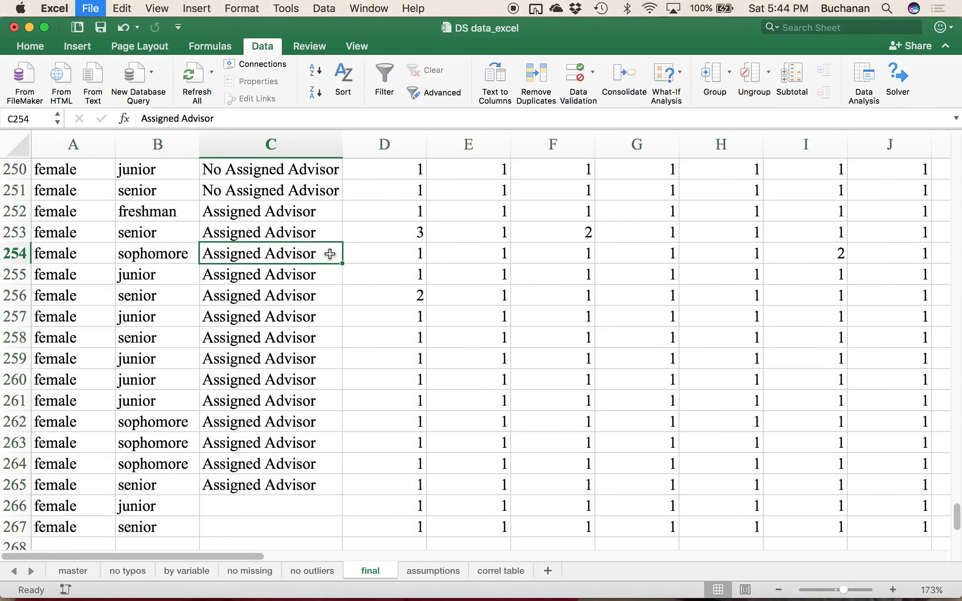